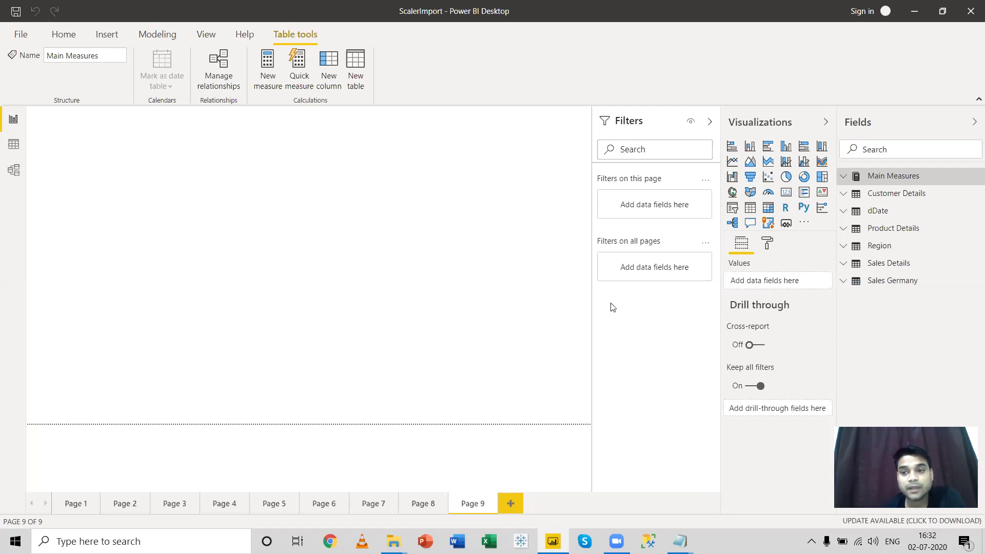
Create and load an empty manually entered table named Cumulative Calculations.
click(70, 41)
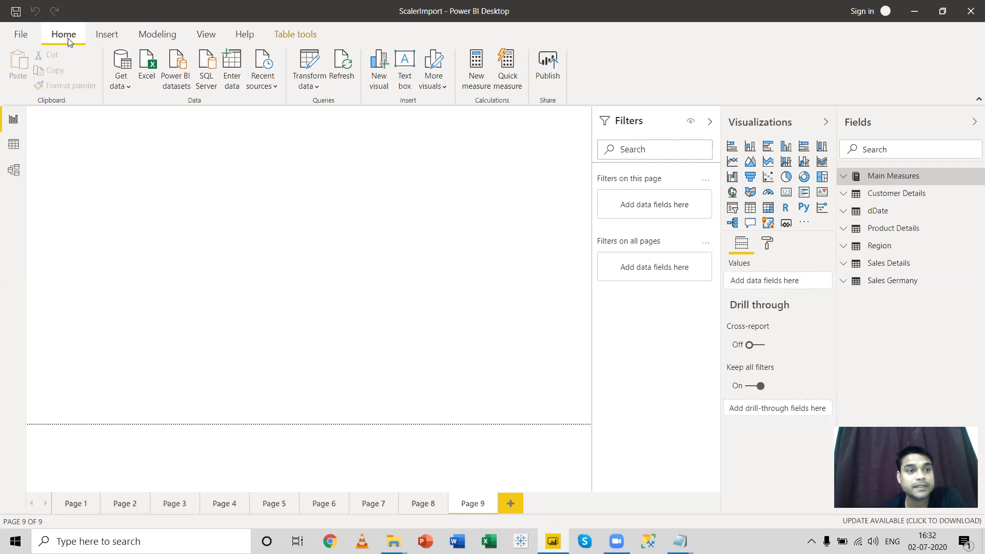
click(232, 70)
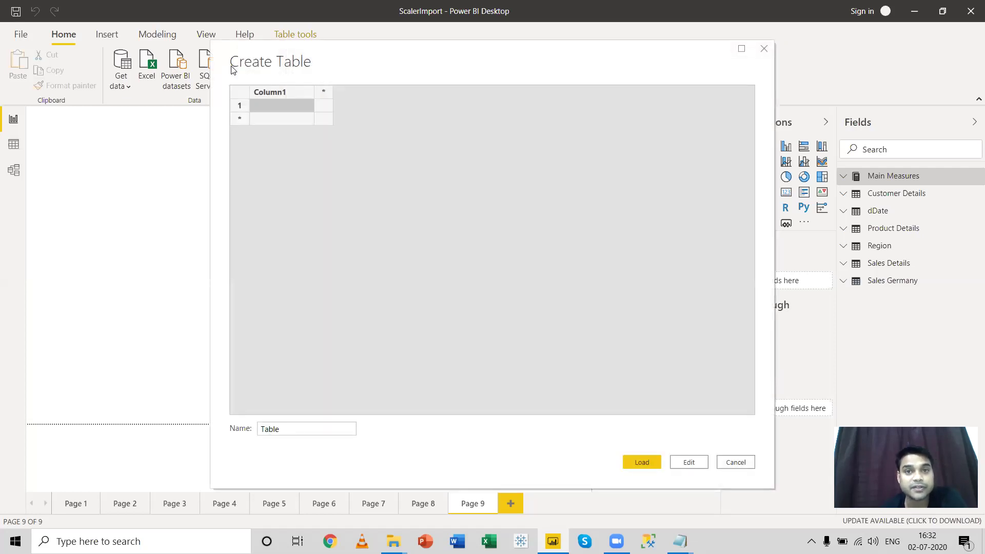
click(306, 429)
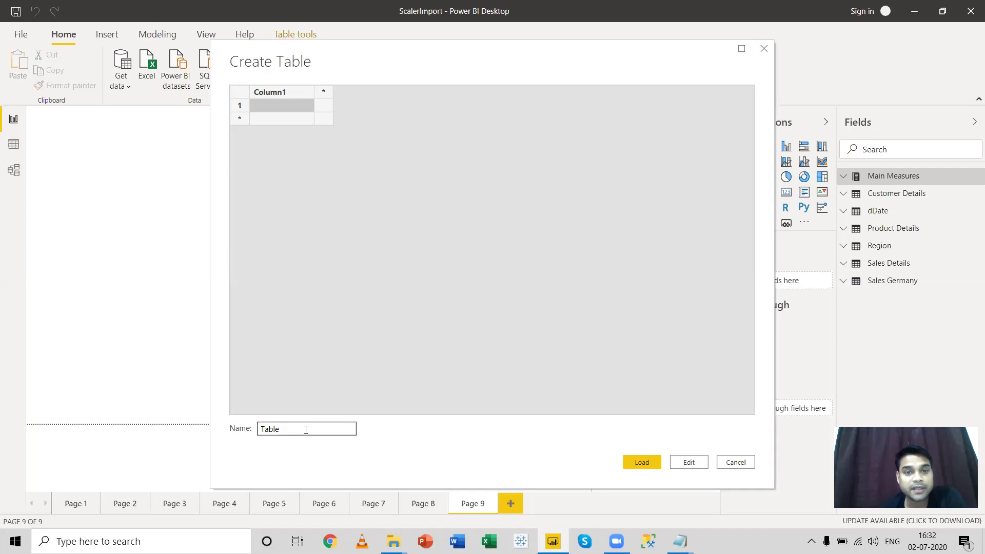
key(ctrl+a)
text(Cumulative Calcu)
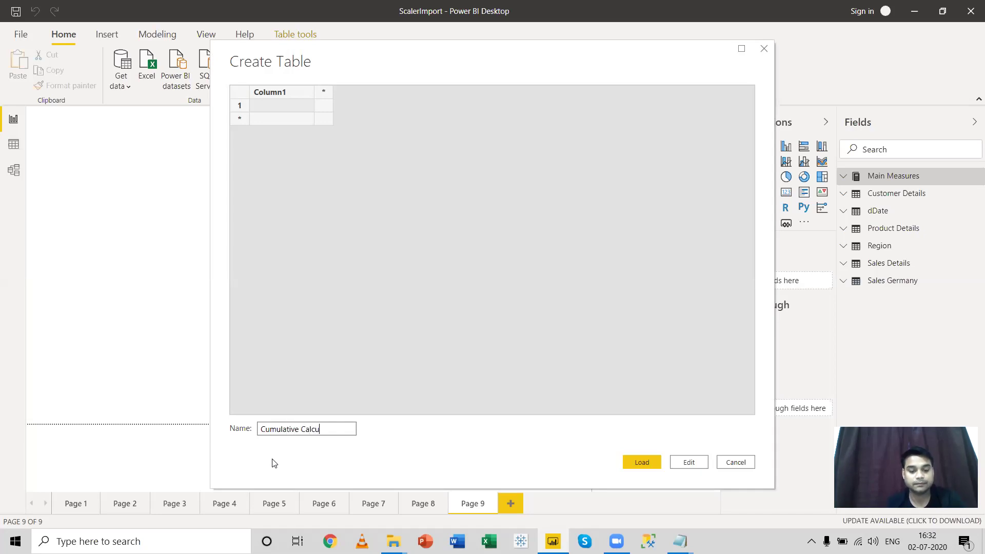
text(lations)
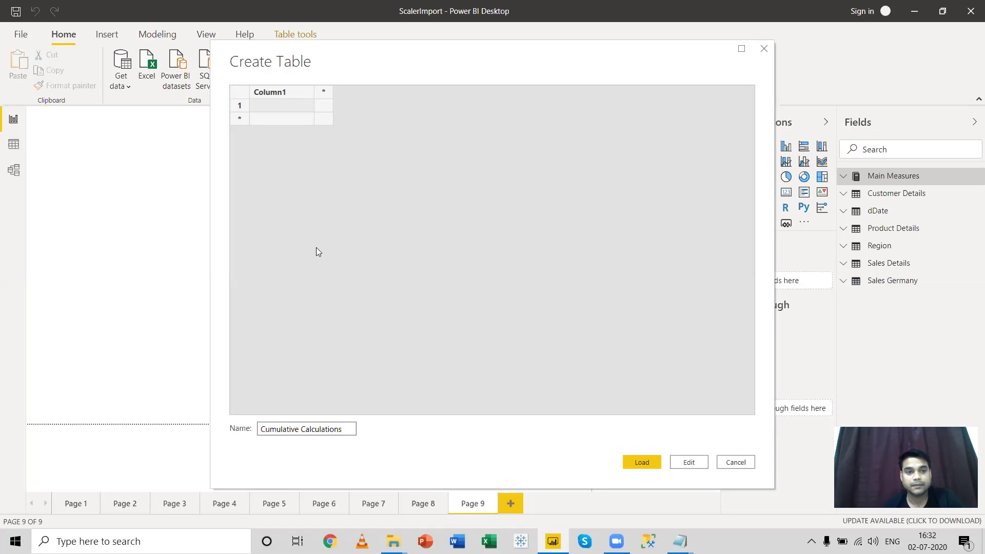
click(648, 462)
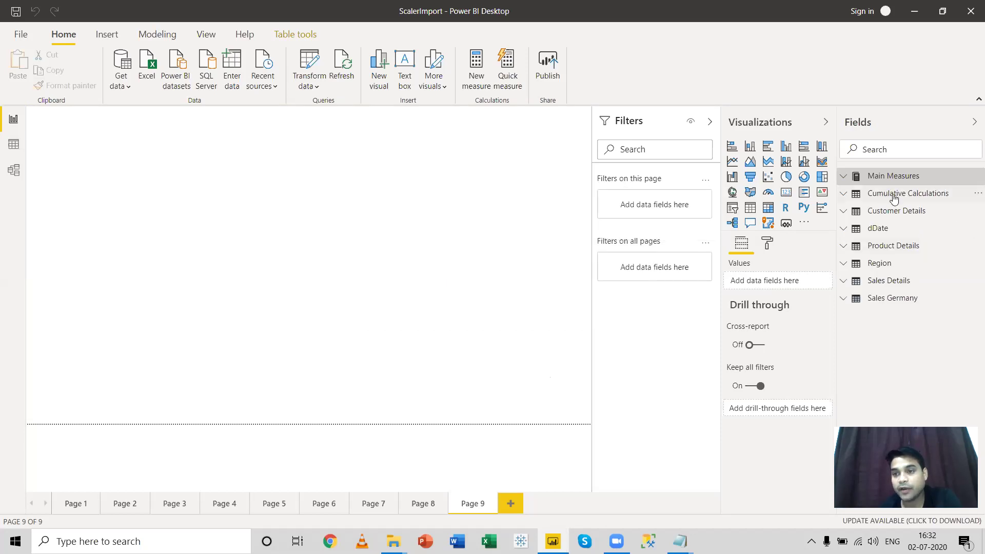
mouse_move(872, 197)
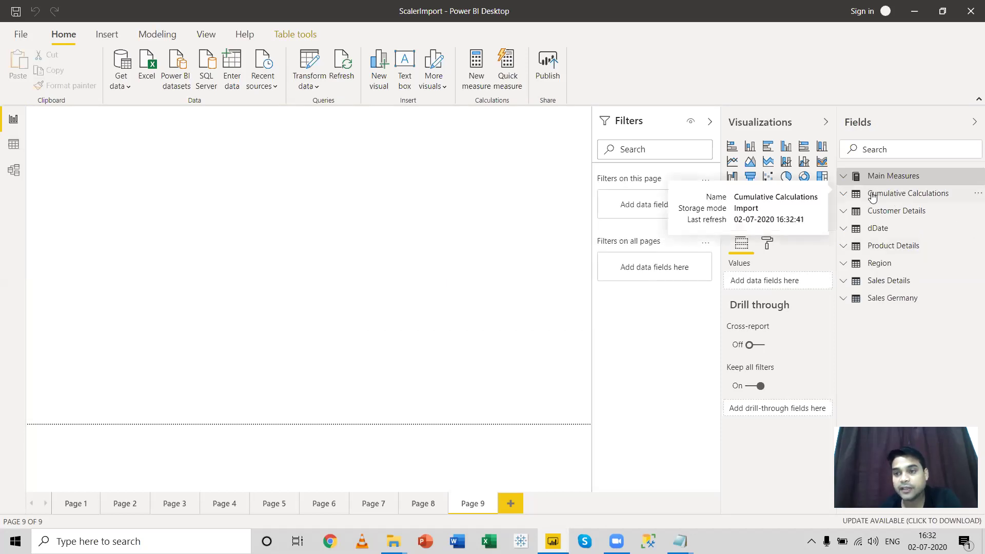
right_click(919, 199)
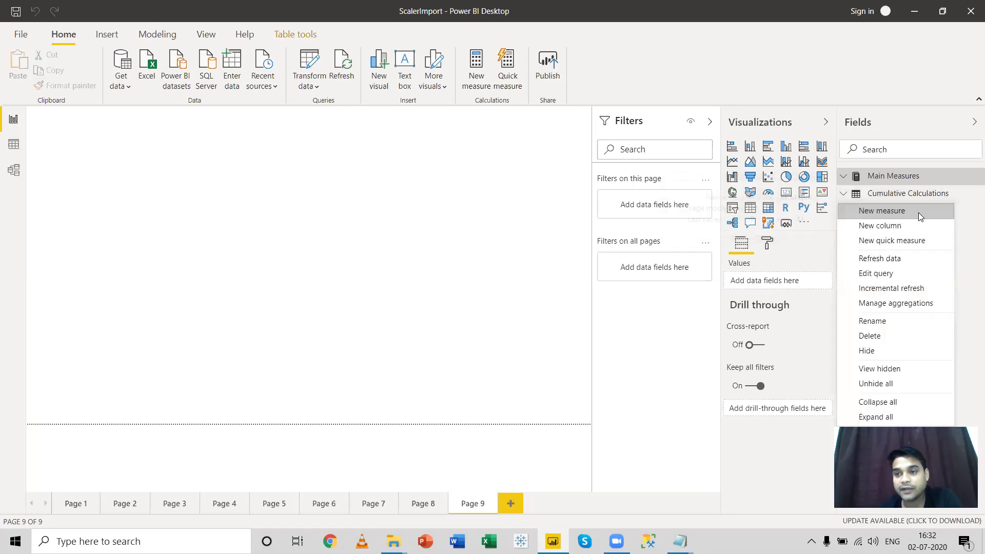
click(918, 213)
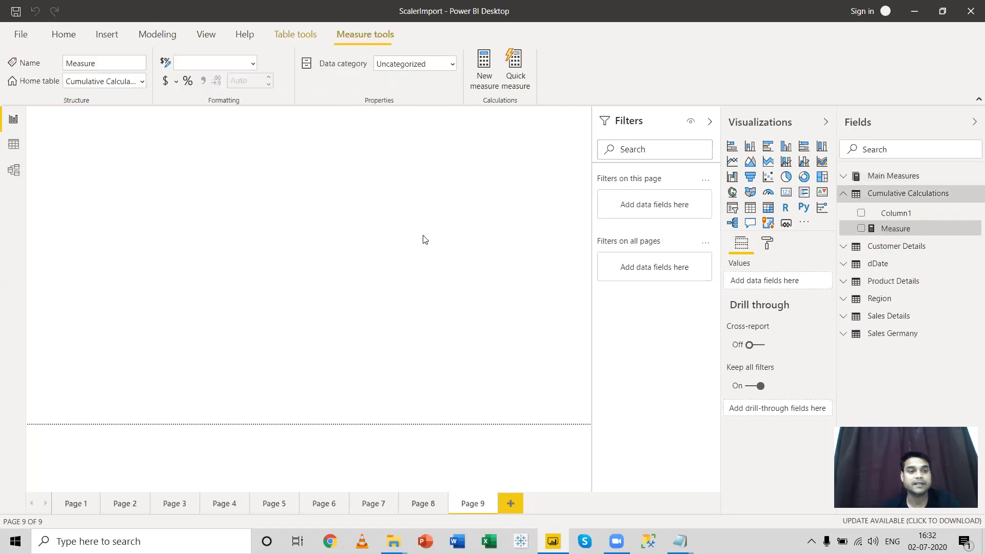
text(Y)
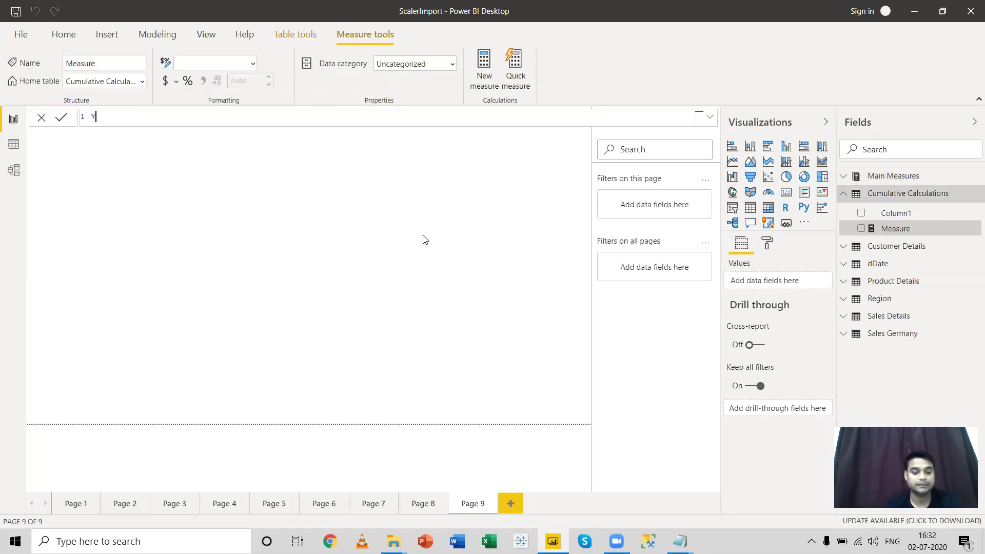
text(TD S)
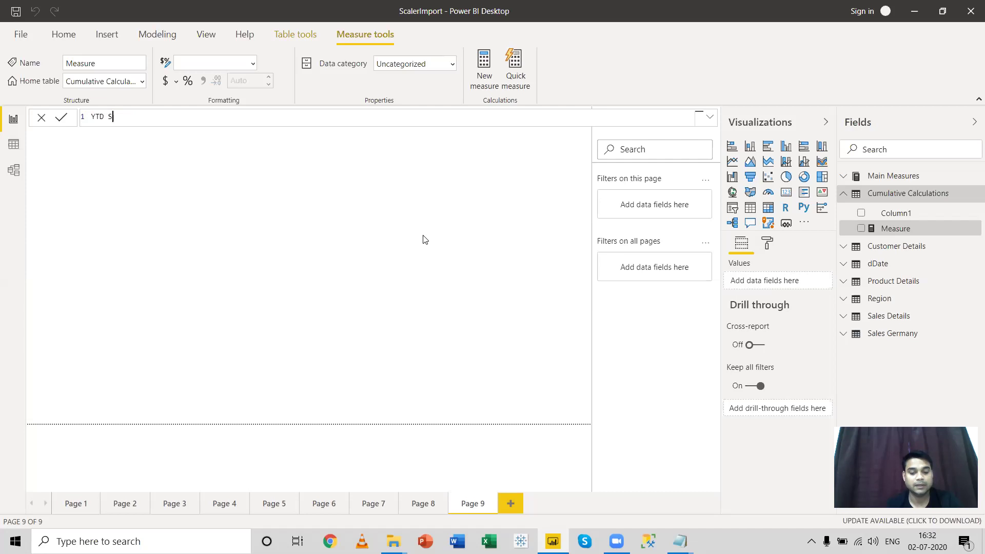
text(ales)
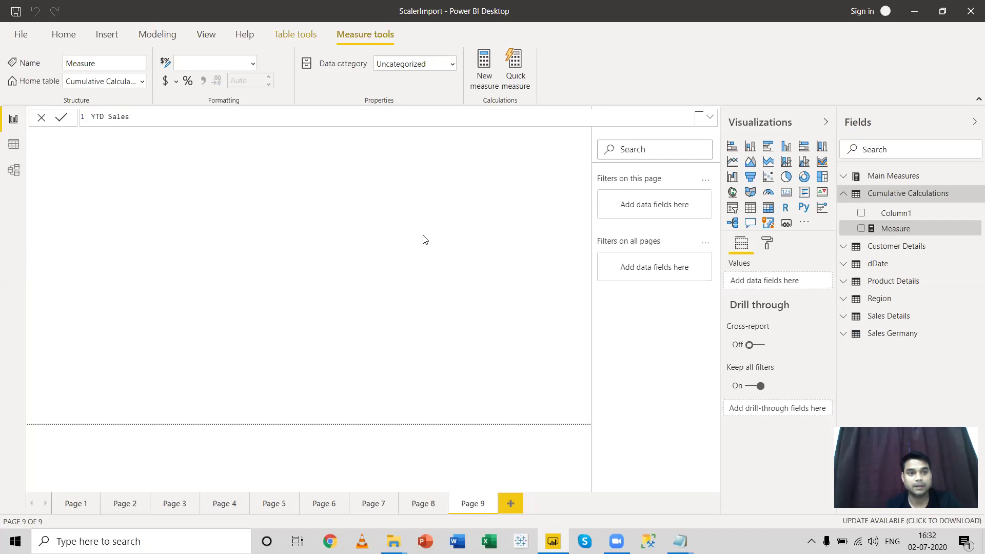
key(BackSpace)
key(BackSpace)
text(=)
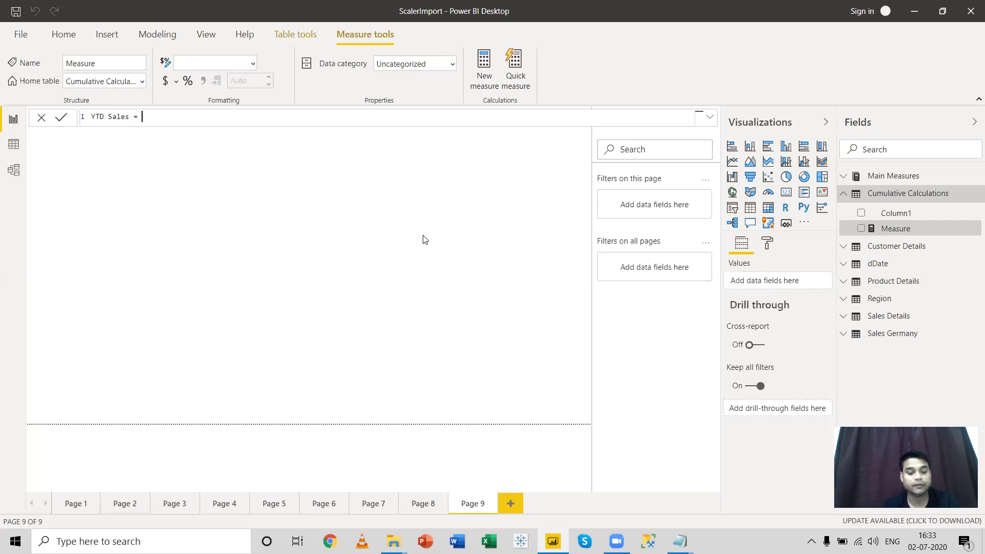
text(tota)
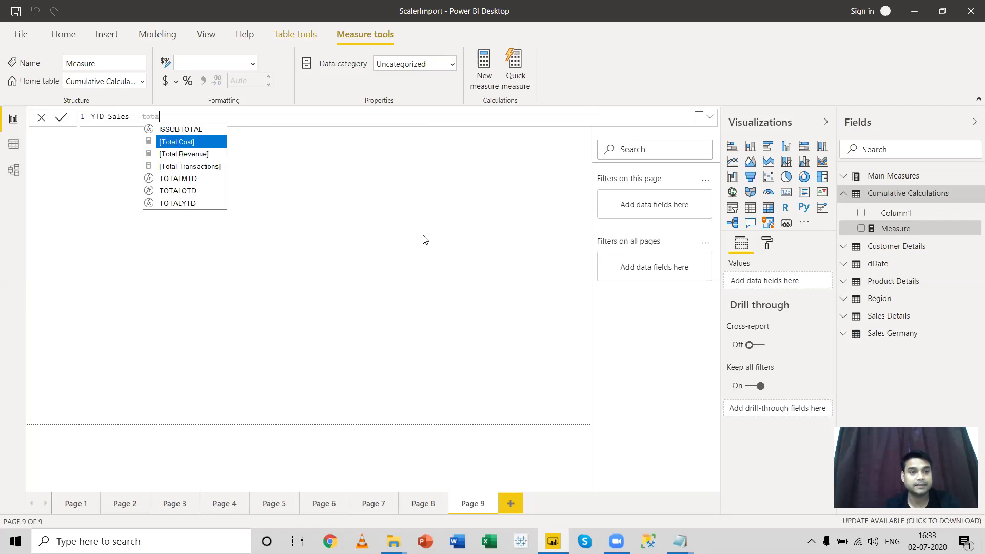
key(Down)
key(Down)
key(Down)
key(Down)
key(Down)
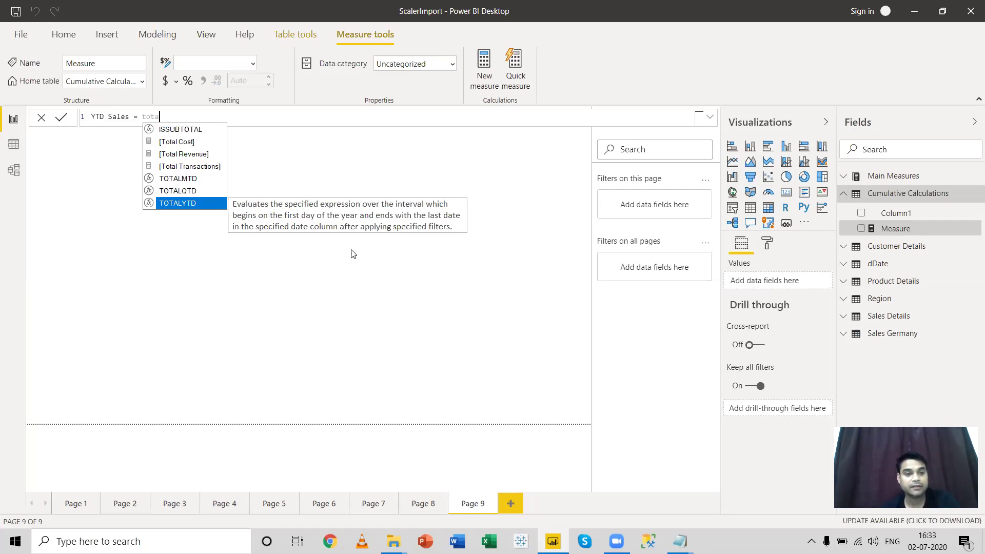
key(Tab)
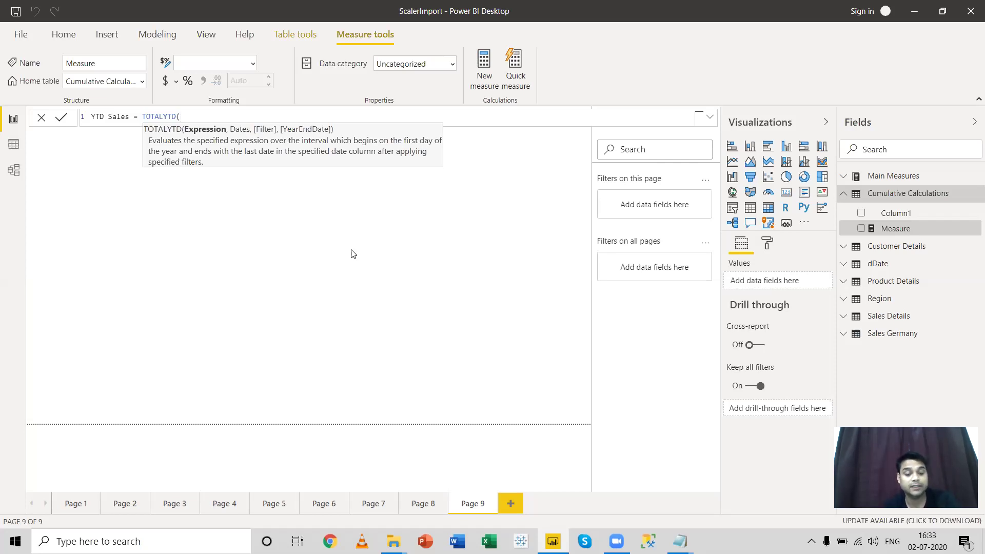
text(to)
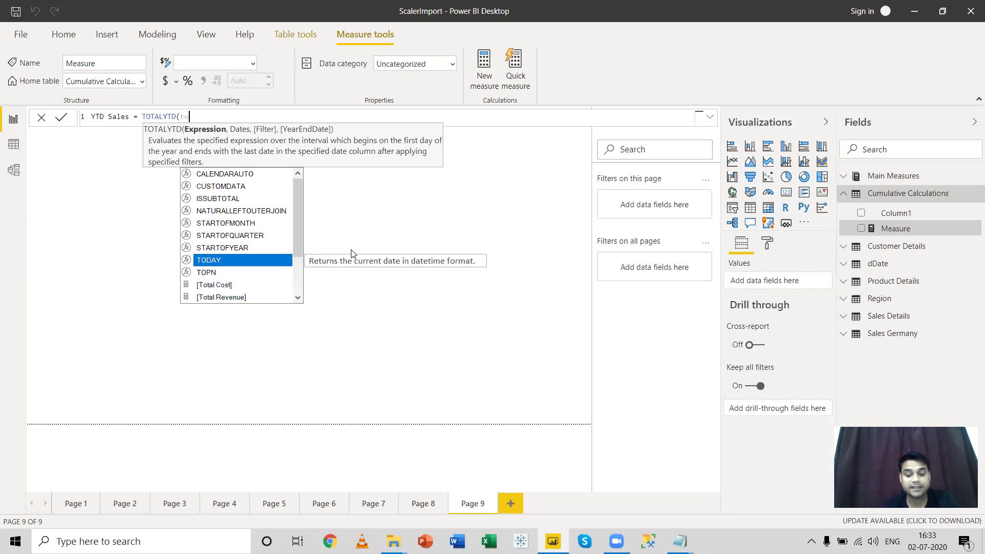
key(Down)
key(Down)
key(Down)
key(Down)
key(Down)
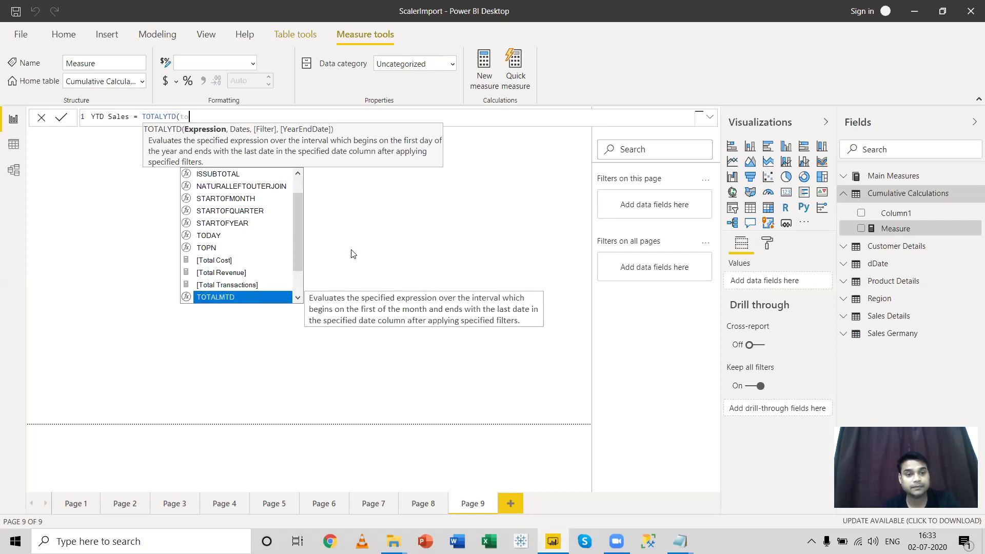
key(Up)
key(Up)
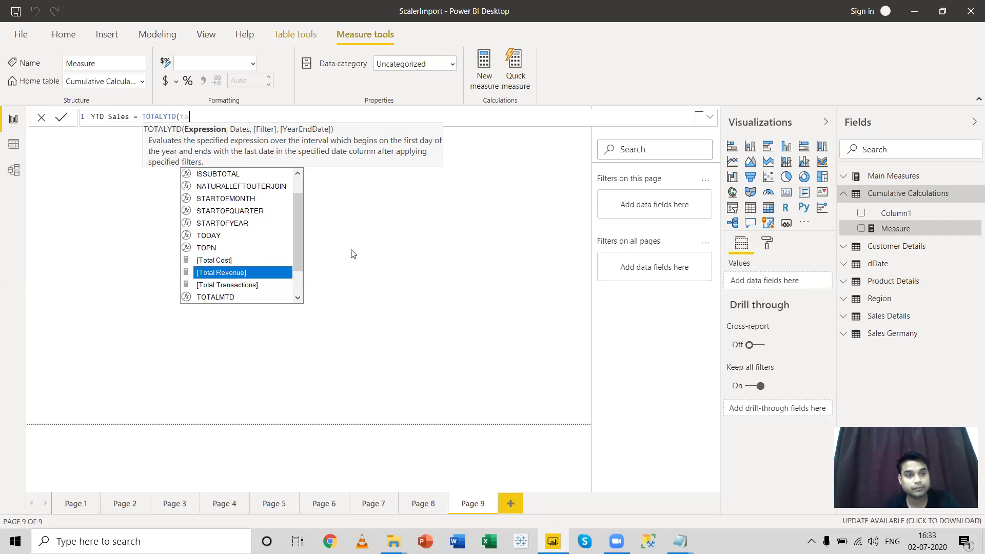
key(Tab)
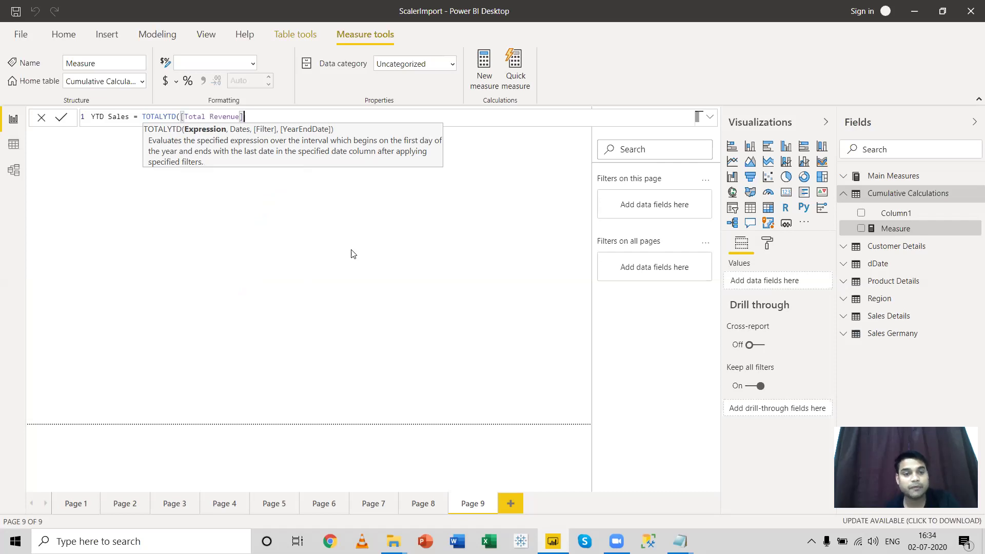
key(BackSpace)
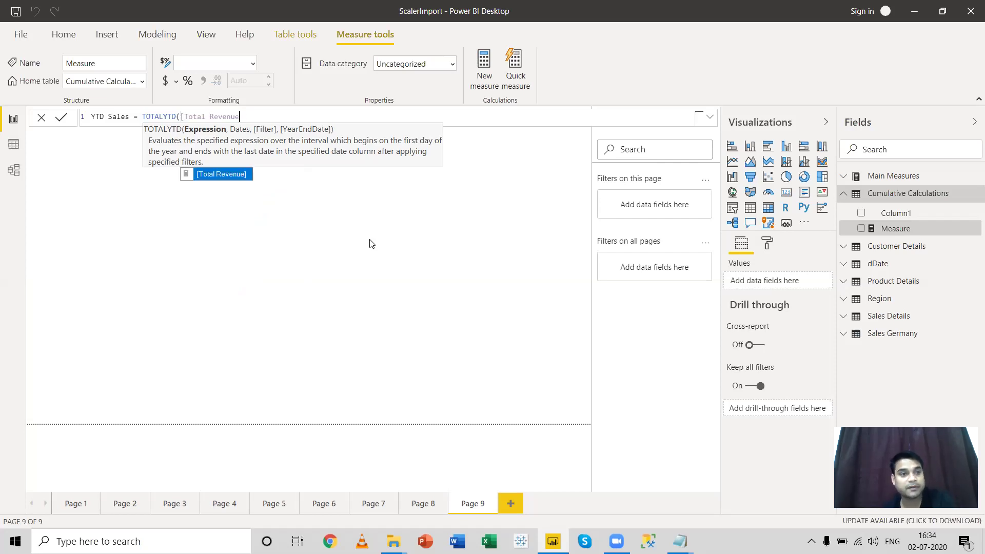
key(BackSpace)
key(BackSpace)
key(BackSpace)
key(BackSpace)
key(BackSpace)
key(BackSpace)
key(BackSpace)
key(BackSpace)
key(BackSpace)
key(BackSpace)
key(BackSpace)
key(BackSpace)
key(BackSpace)
key(BackSpace)
key(BackSpace)
key(BackSpace)
key(BackSpace)
key(BackSpace)
key(BackSpace)
key(BackSpace)
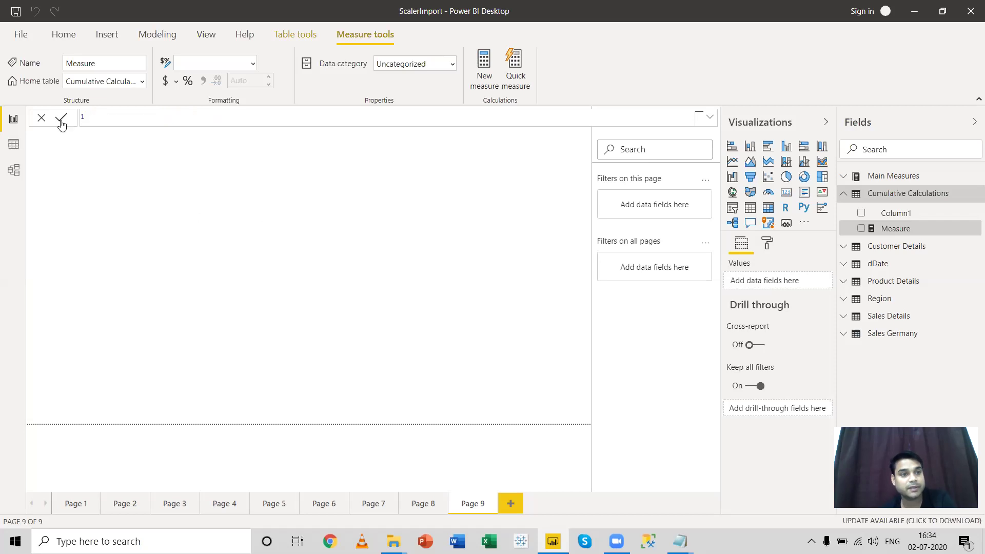
click(42, 117)
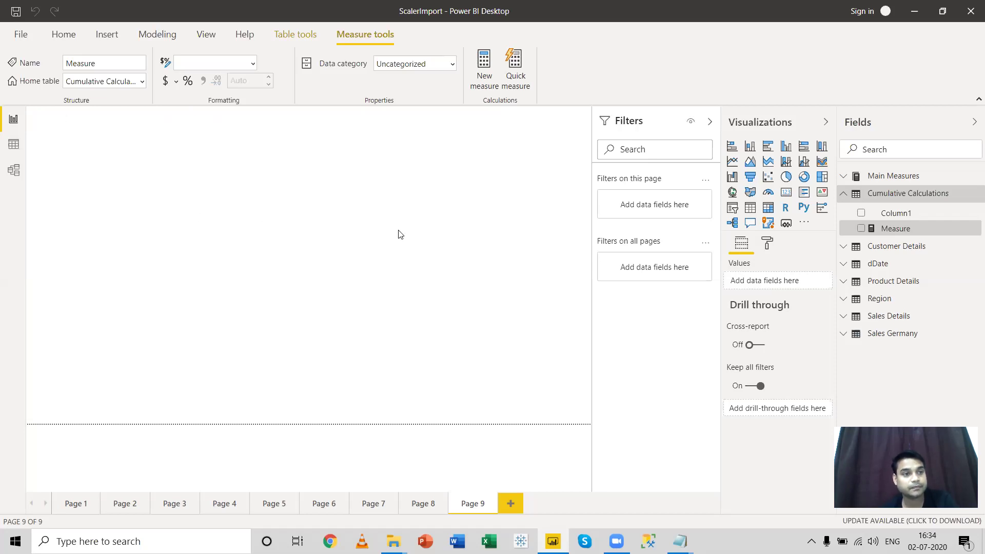
click(924, 234)
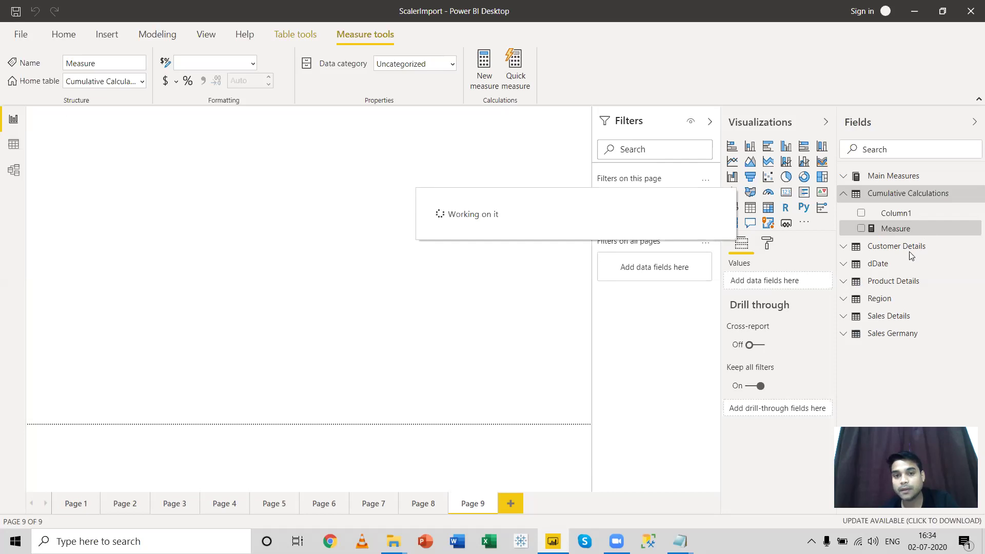
Rename the Total Revenue measure in the Main Measures table to Total Sales.
click(844, 177)
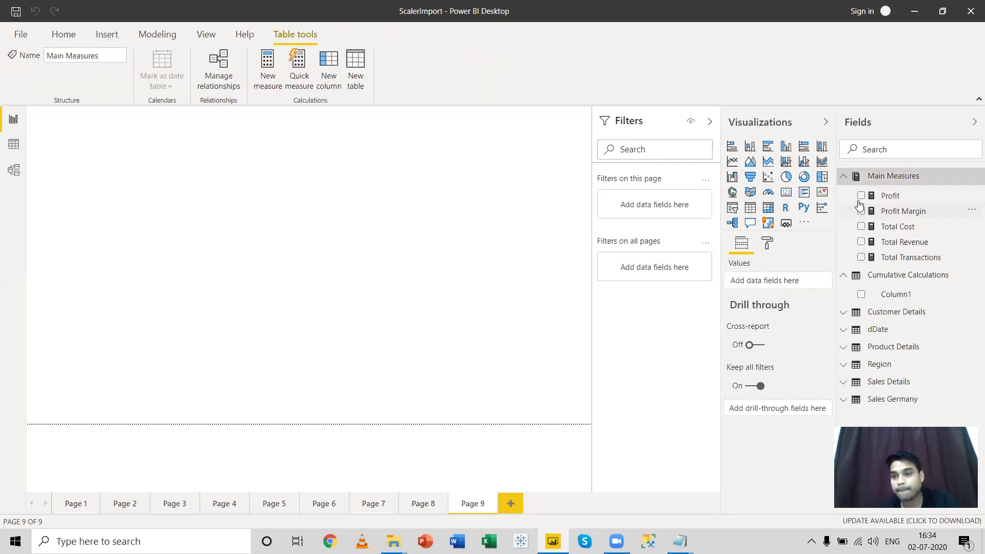
right_click(909, 243)
key(Escape)
double_click(914, 241)
click(933, 241)
key(BackSpace)
key(BackSpace)
key(BackSpace)
key(BackSpace)
key(BackSpace)
key(BackSpace)
key(BackSpace)
text(Sales)
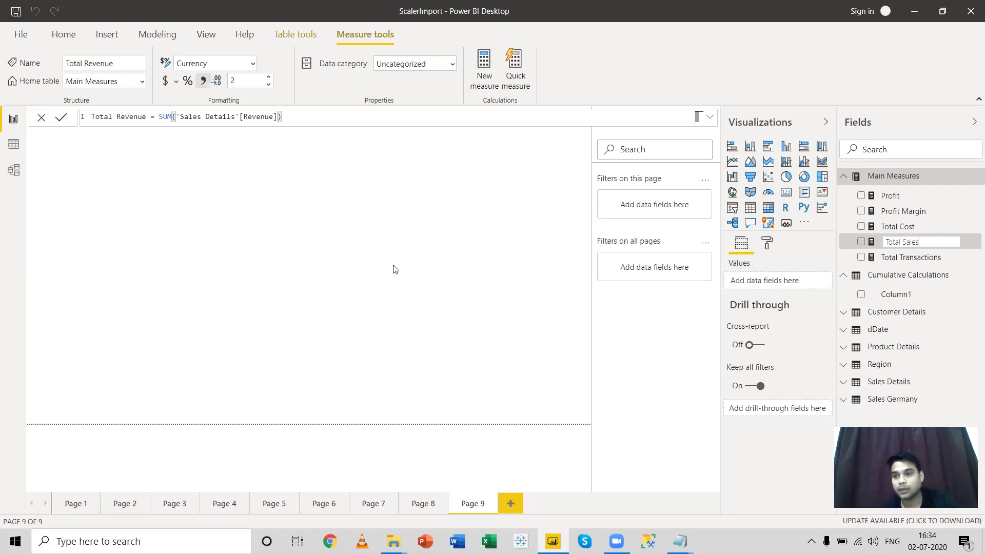
click(395, 269)
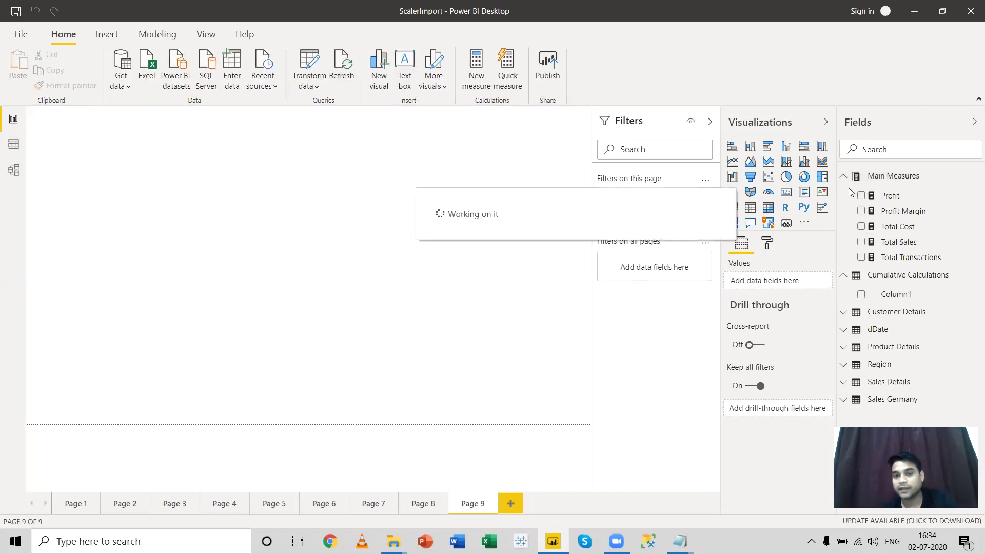
Collapse the Main Measures table, add a new measure to the Cumulative Calculations table and clear its default formula text.
right_click(912, 281)
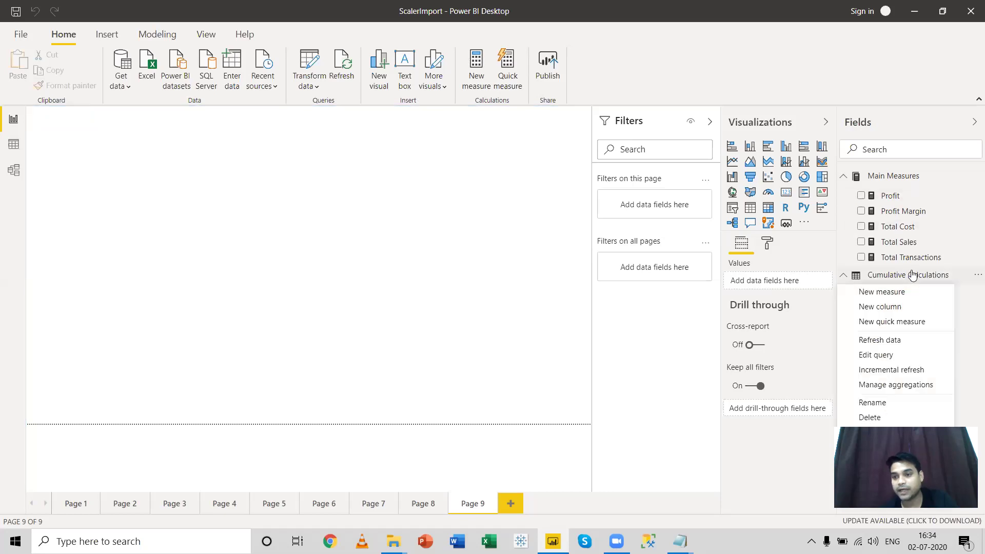
click(844, 180)
right_click(888, 194)
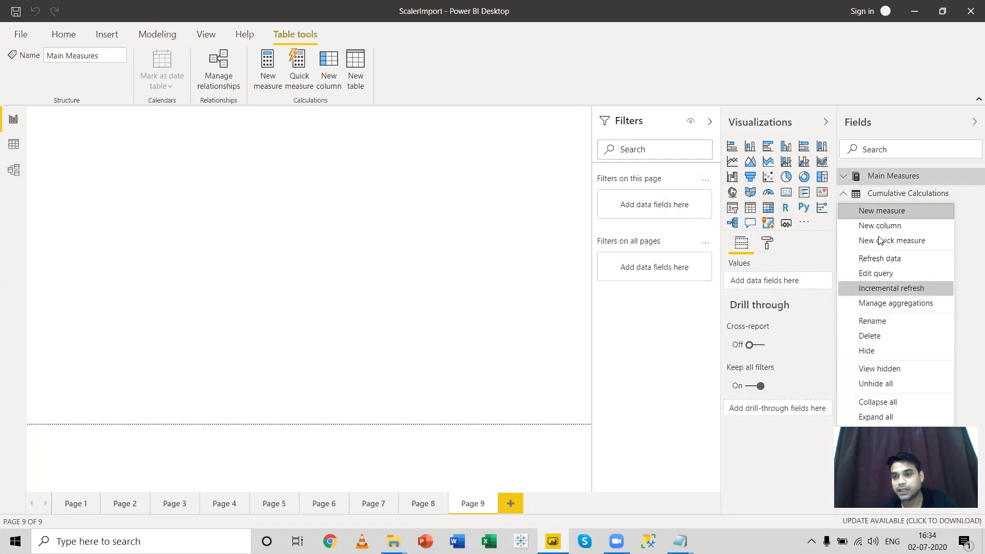
key(Escape)
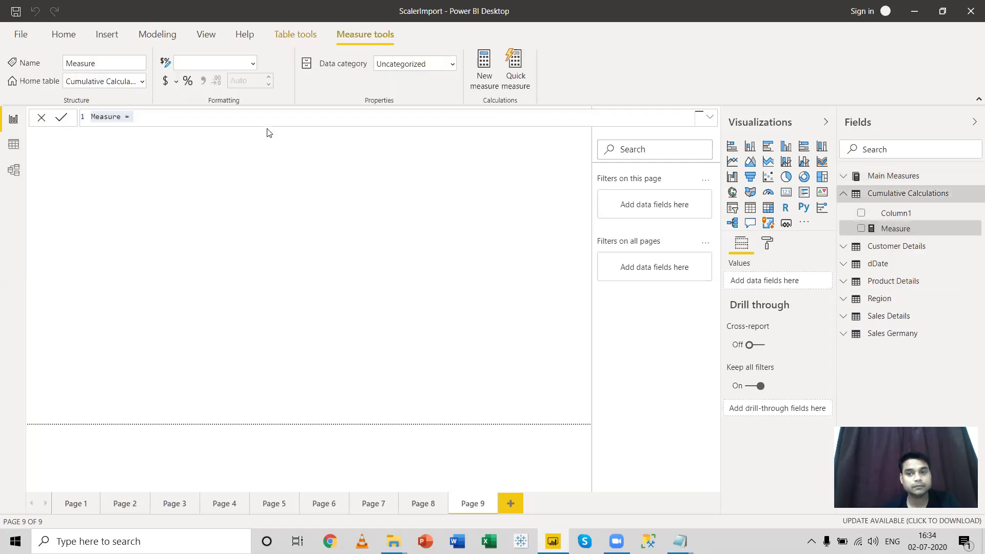
text(Total)
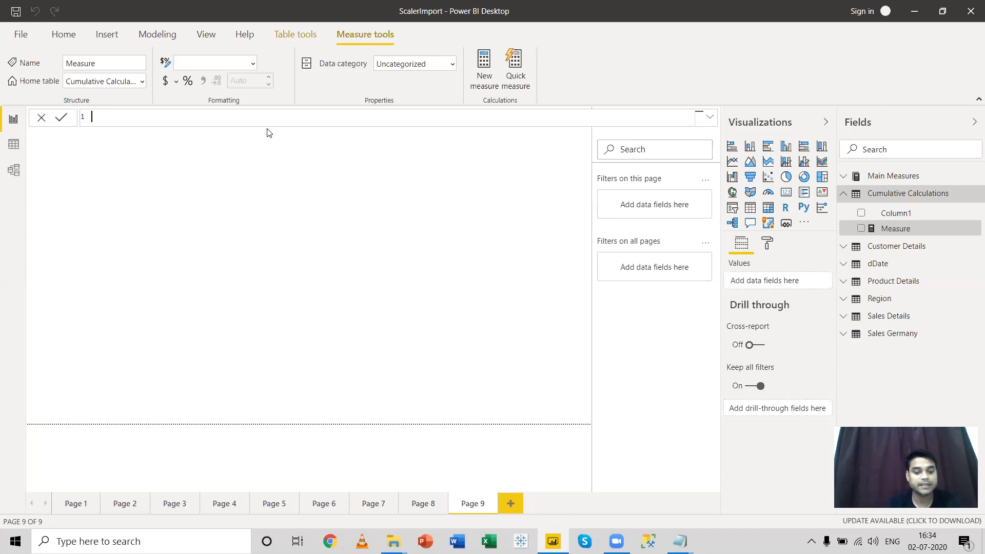
Name the new measure YTD Sales and start its formula with the TOTALYTD function.
text(YTD Sales = tota)
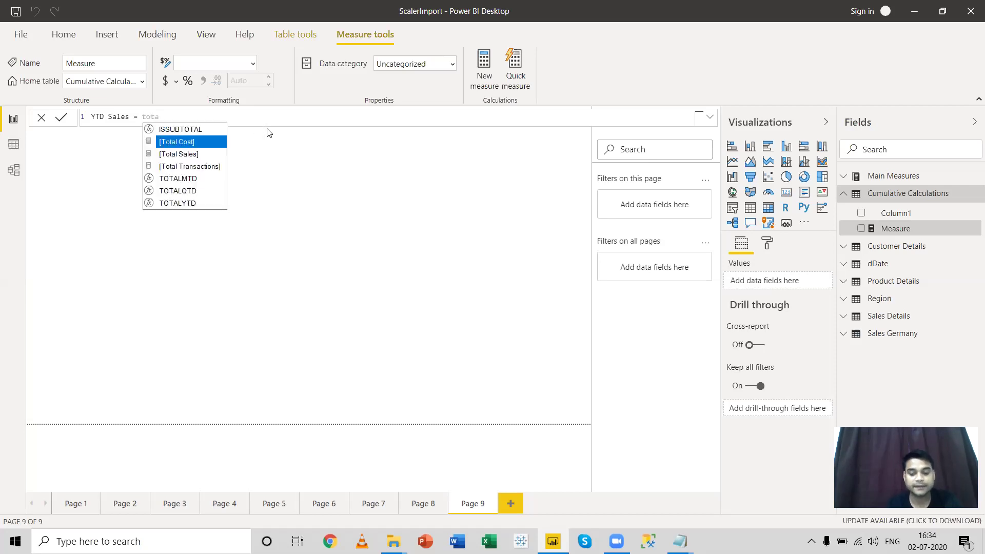
key(Down)
key(Down)
key(Down)
key(Down)
key(Down)
key(Tab)
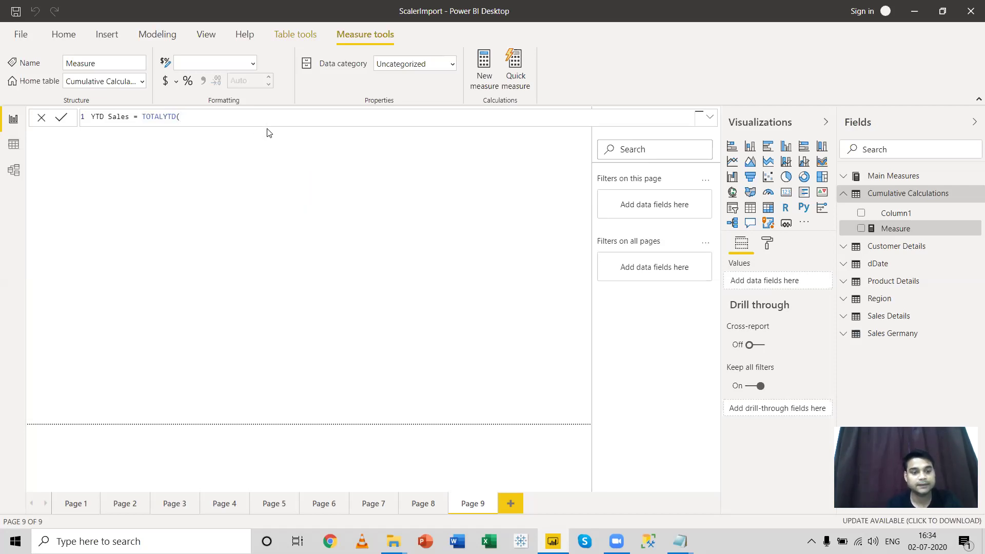
Complete the TOTALYTD formula with [Total Sales] as the expression and dDate[Date] as the dates, and commit the measure.
text(to)
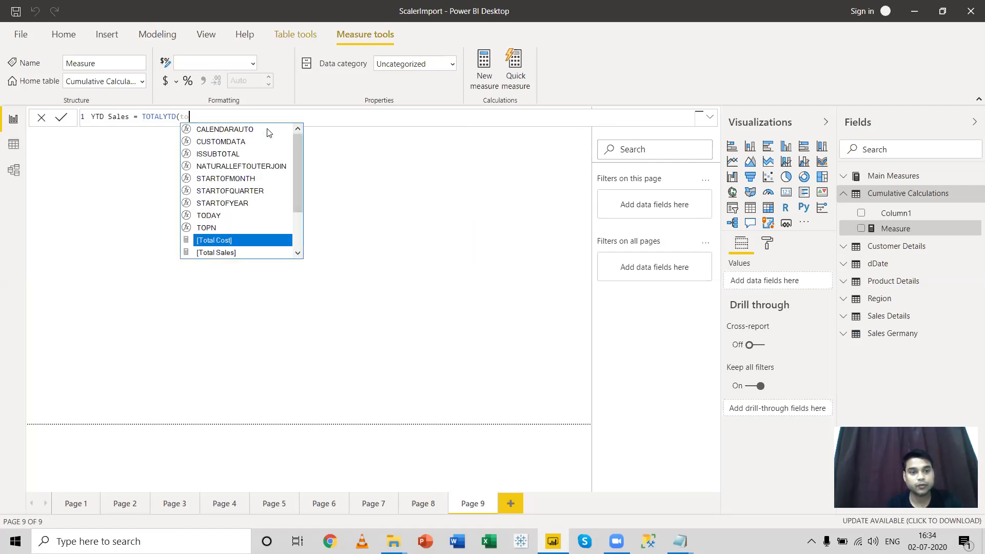
key(Down)
key(Tab)
text(,)
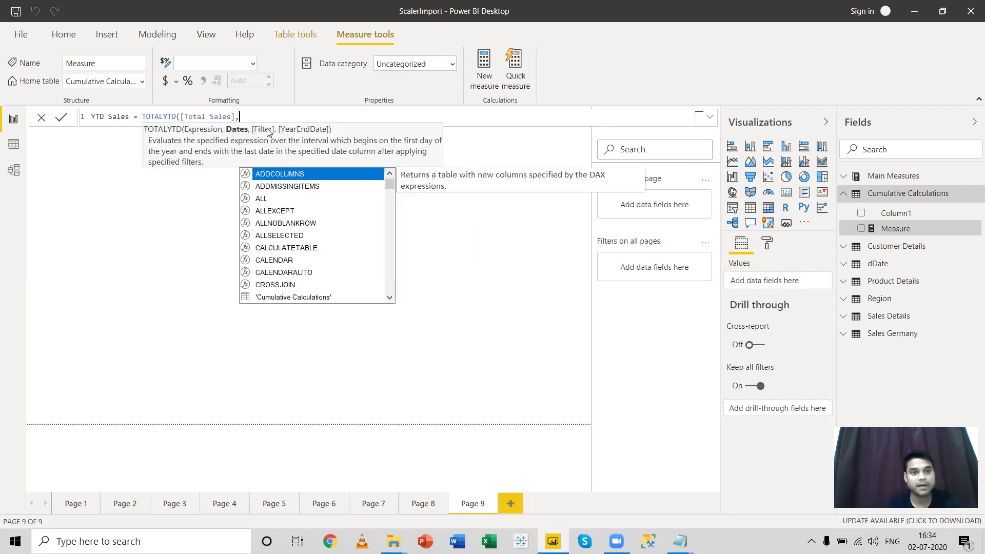
text(d)
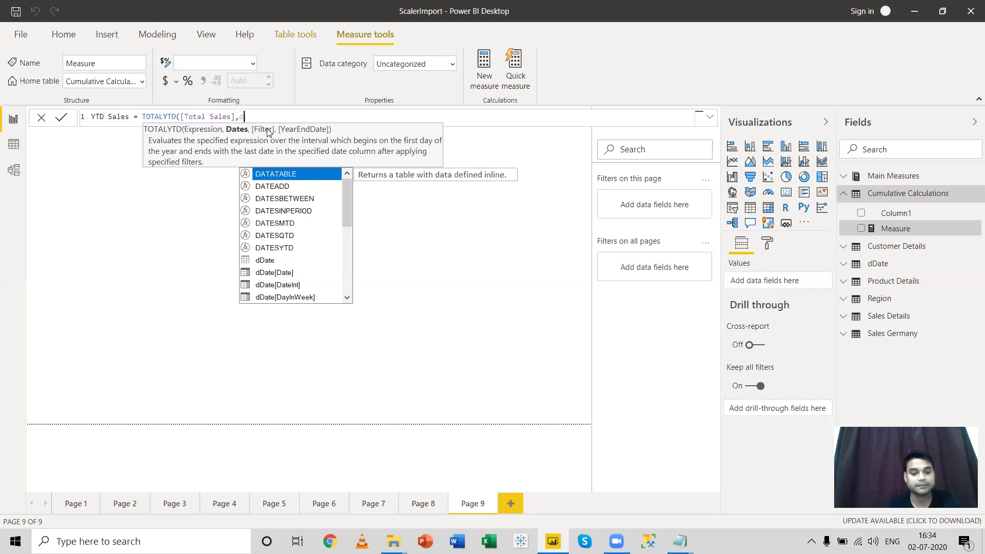
text(da)
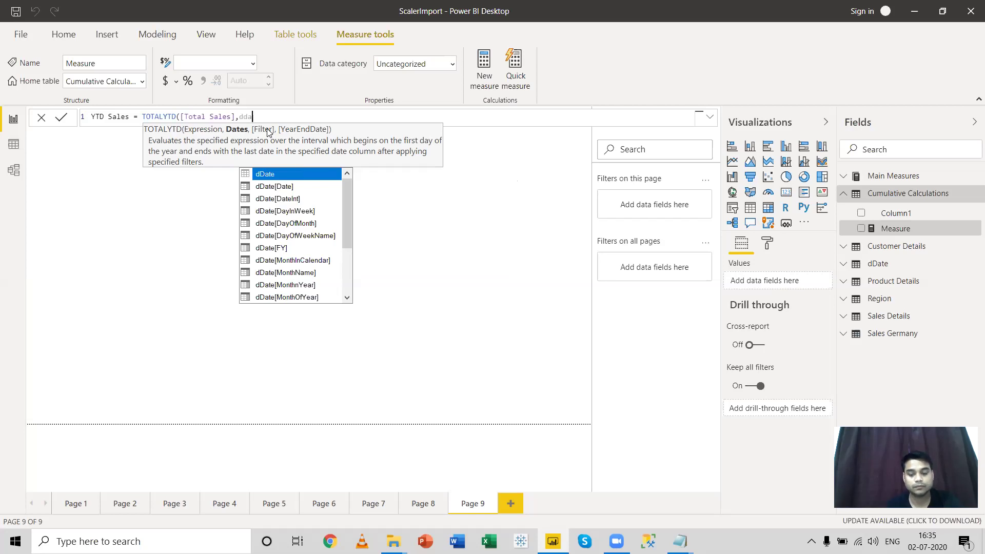
key(Down)
key(Tab)
text())
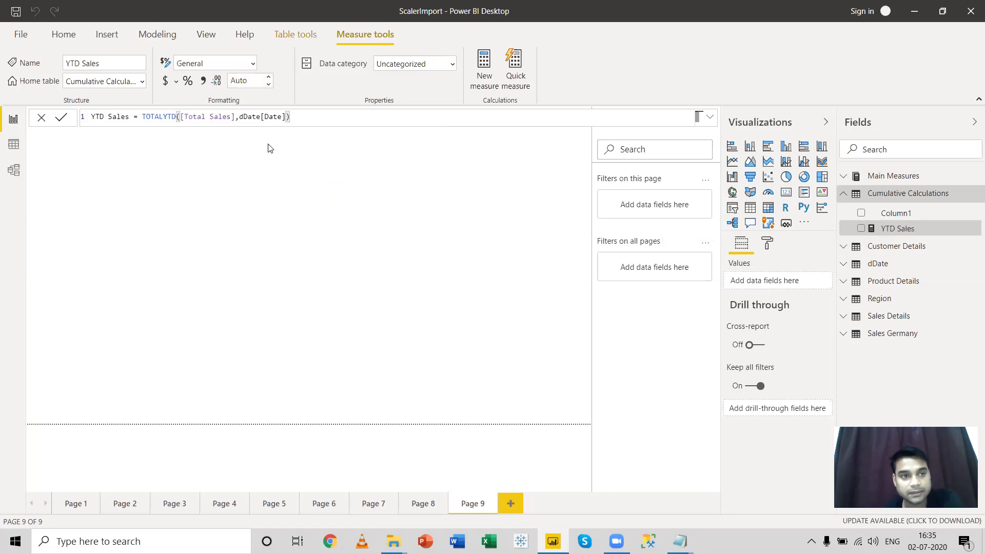
Delete Column1 from the Cumulative Calculations table and refresh the field list so it becomes a measure table.
right_click(898, 215)
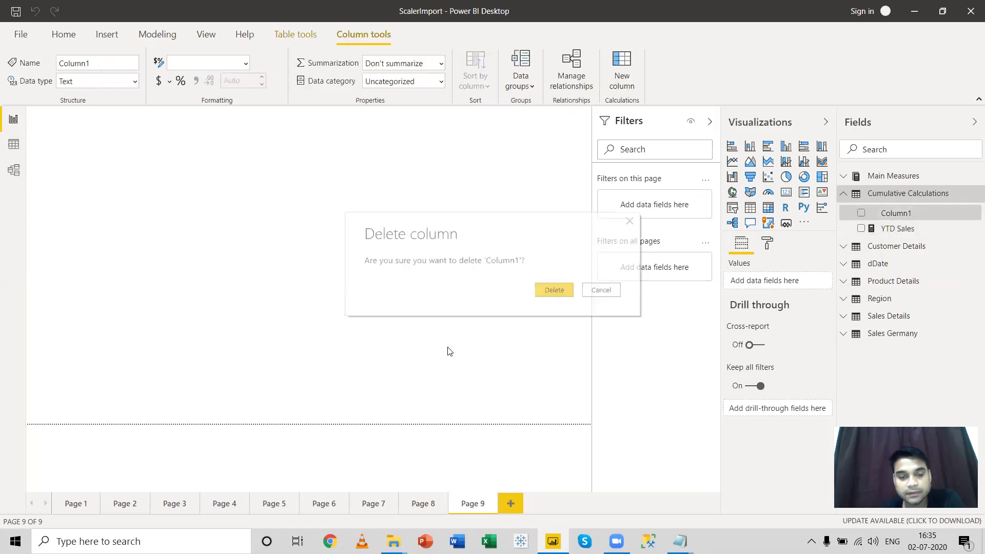
click(554, 290)
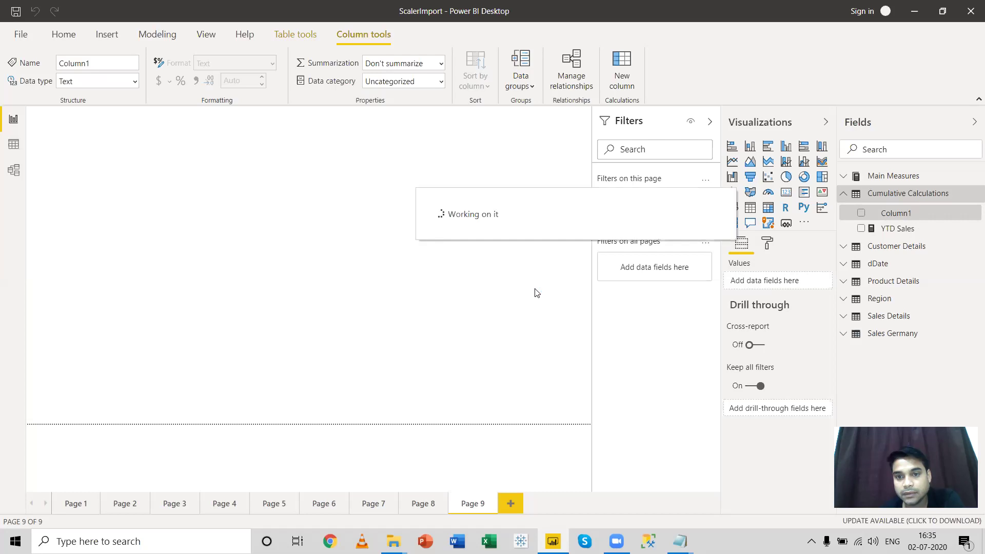
click(975, 122)
click(973, 124)
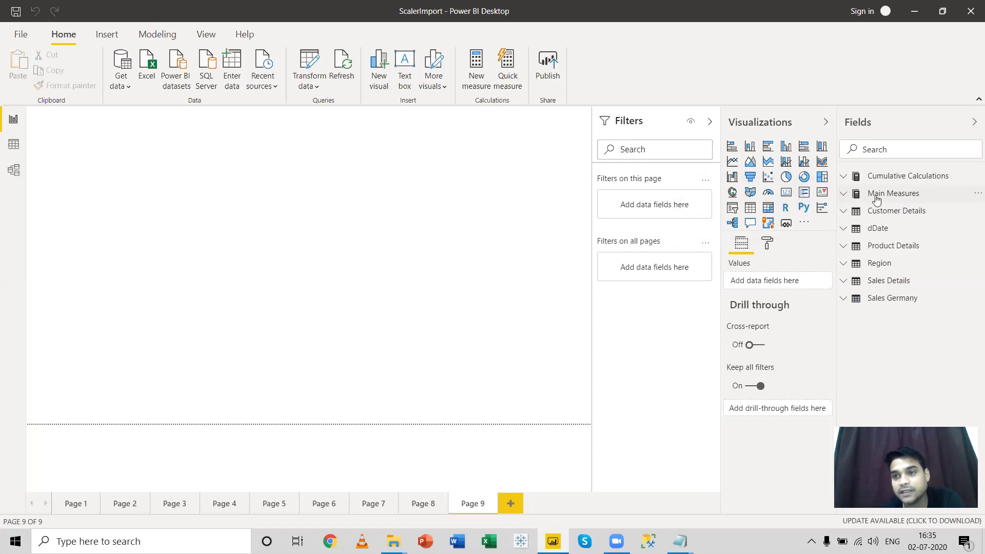
Check which measures are listed under Main Measures and Cumulative Calculations.
click(844, 194)
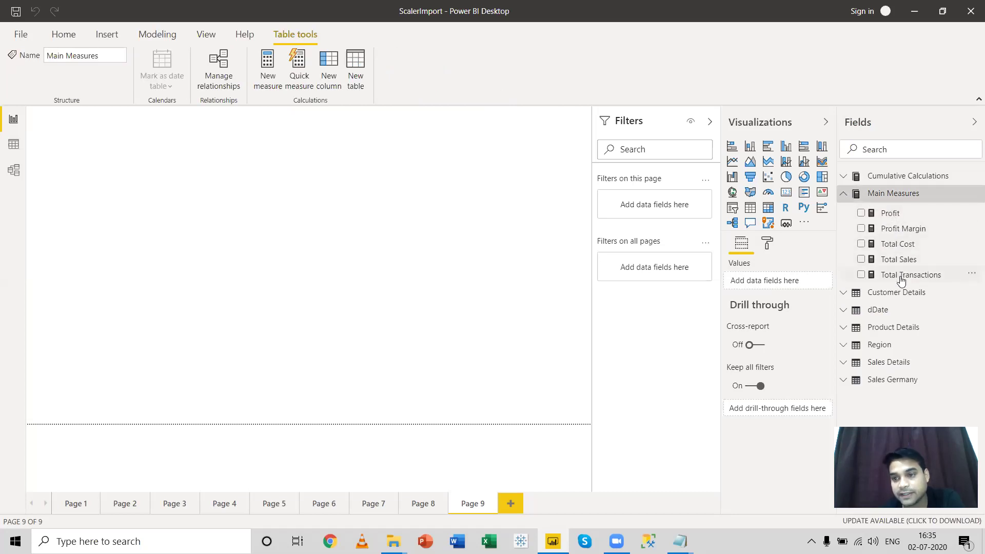
click(843, 194)
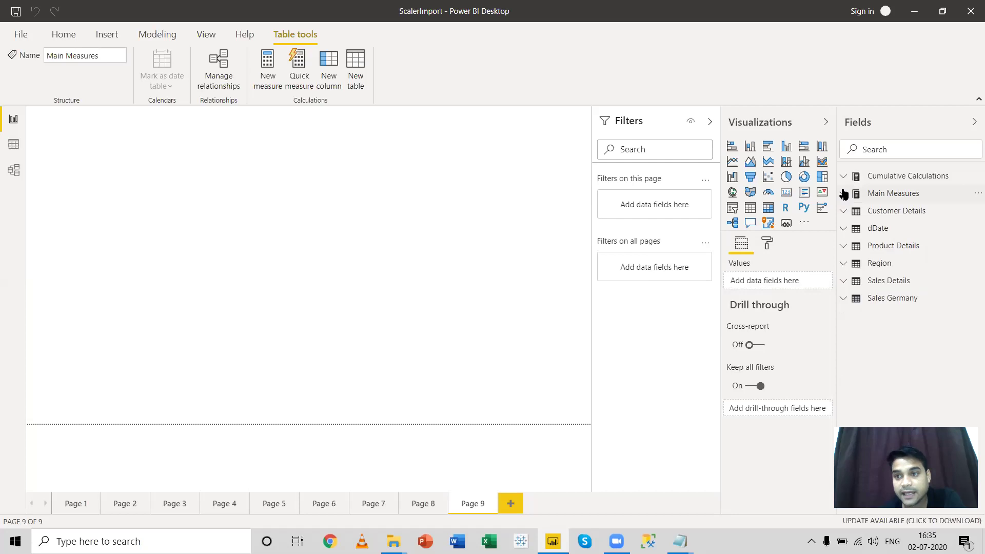
click(844, 177)
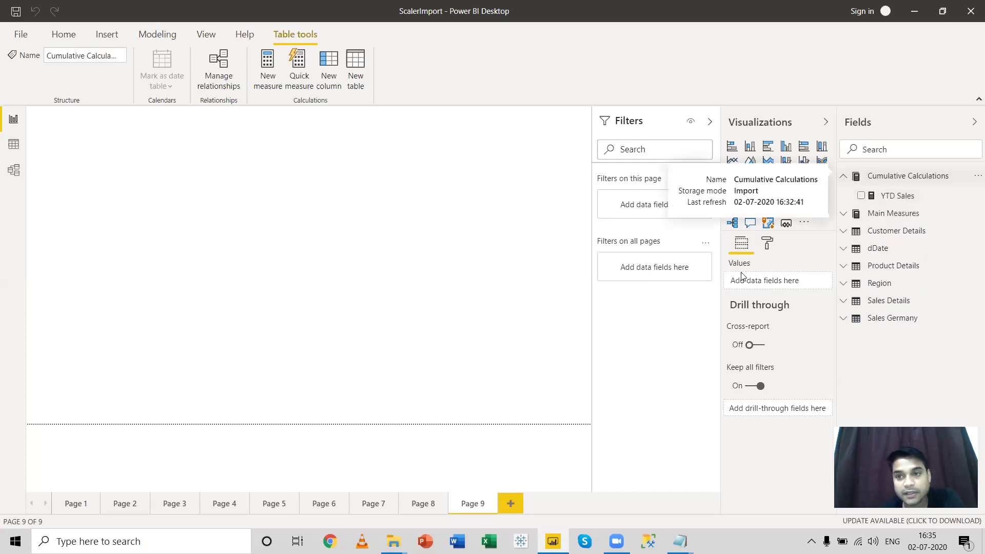
Add a table visual to Page 9 with the dDate Date field, shown as plain Date instead of Date Hierarchy.
click(750, 208)
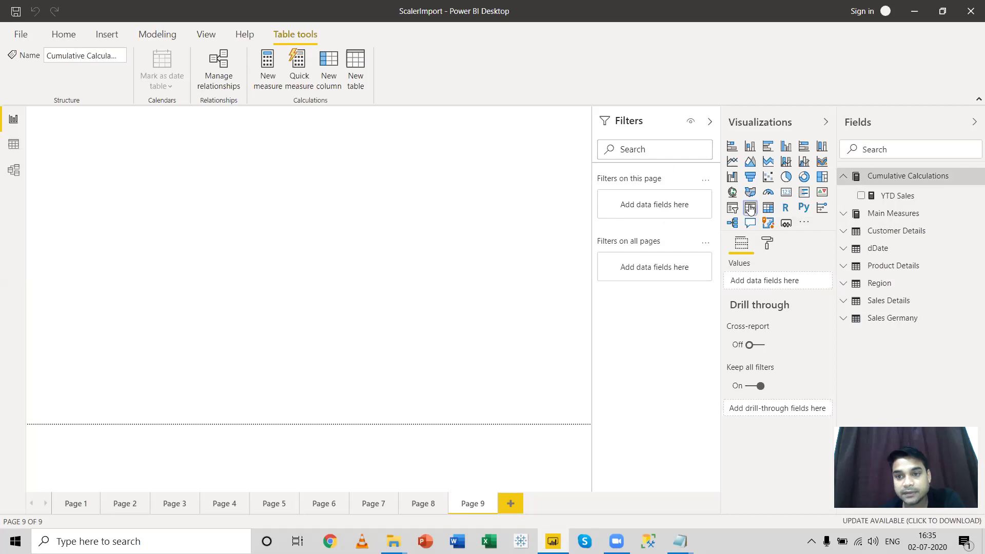
click(843, 249)
drag(888, 268, 771, 280)
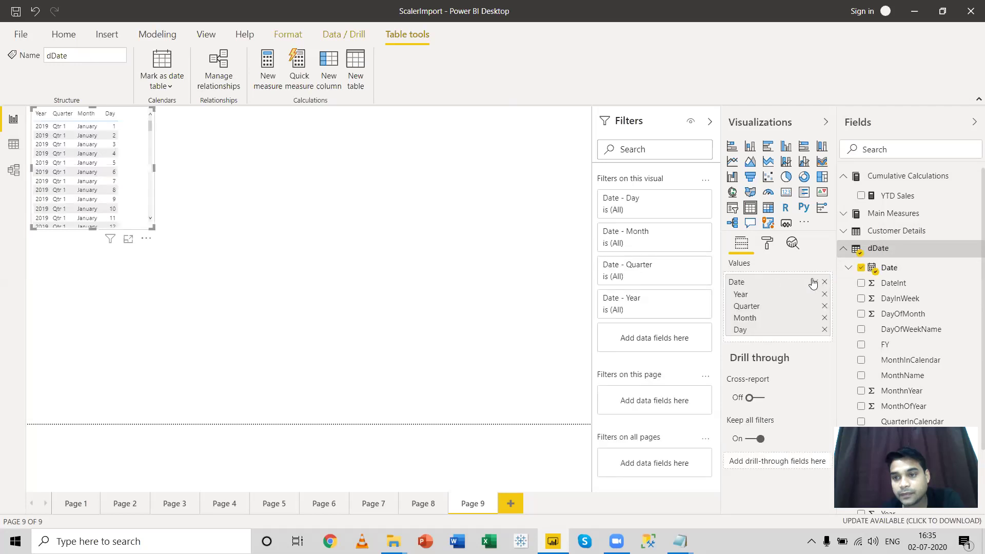
click(814, 281)
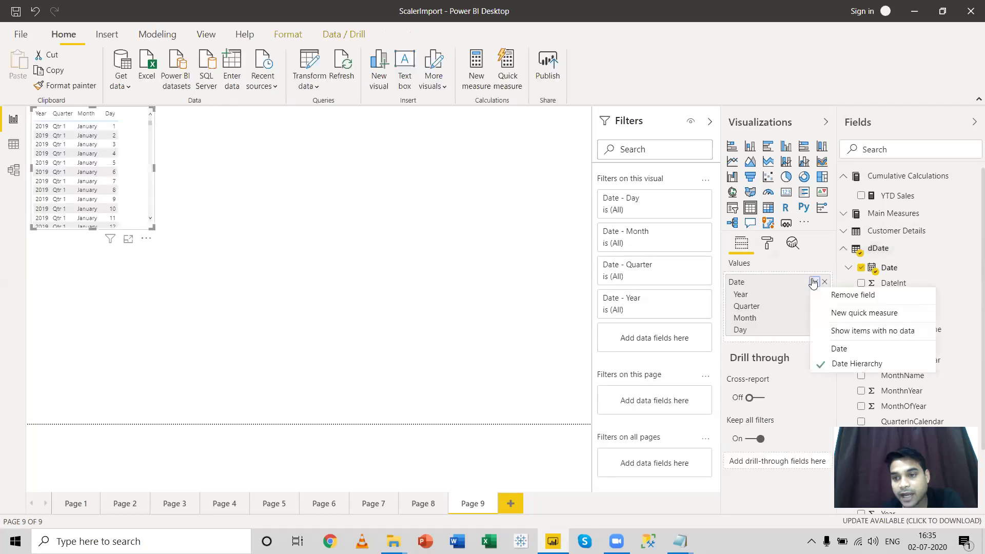
click(847, 351)
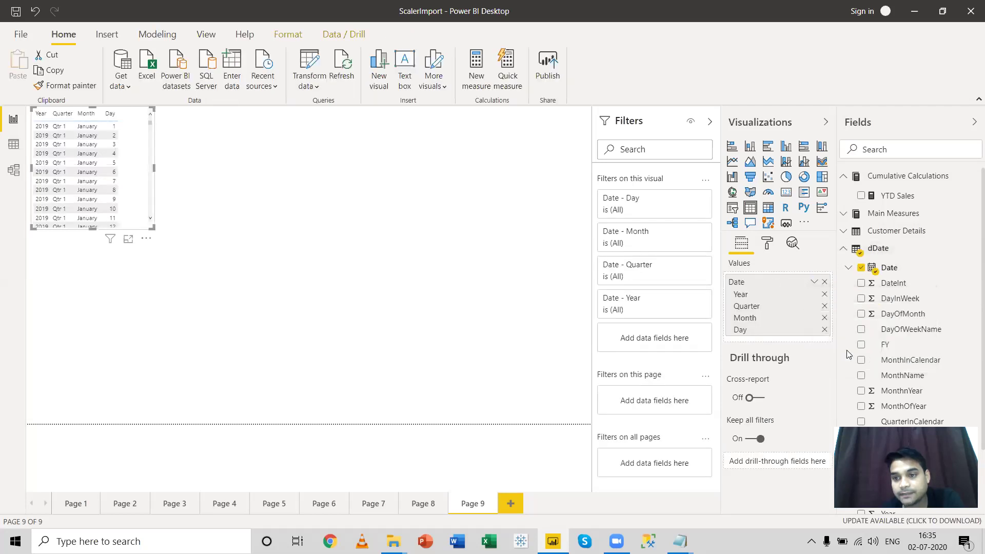
Add the Total Sales and YTD Sales measures to the table visual and enlarge it to show more rows.
click(844, 215)
drag(906, 279, 779, 290)
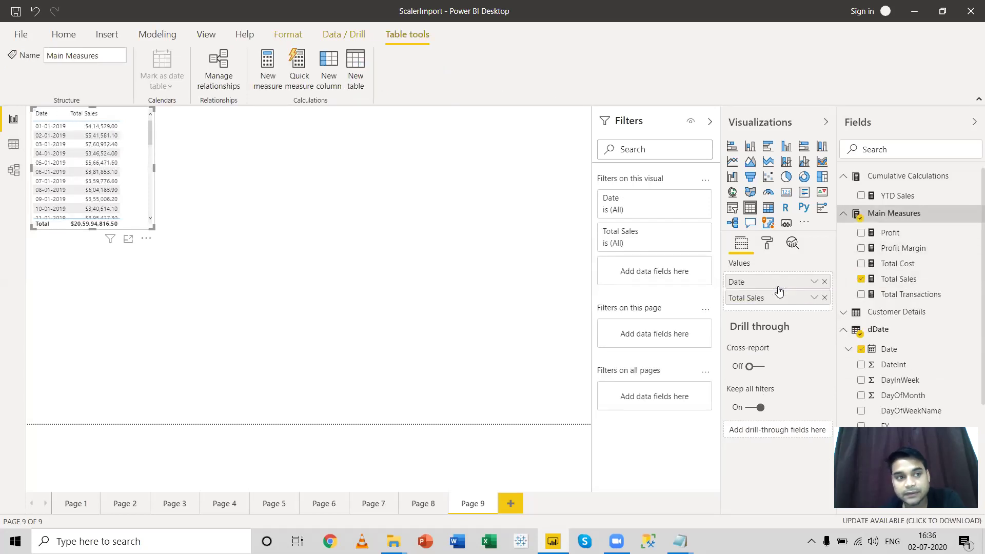
click(843, 215)
drag(898, 195, 782, 309)
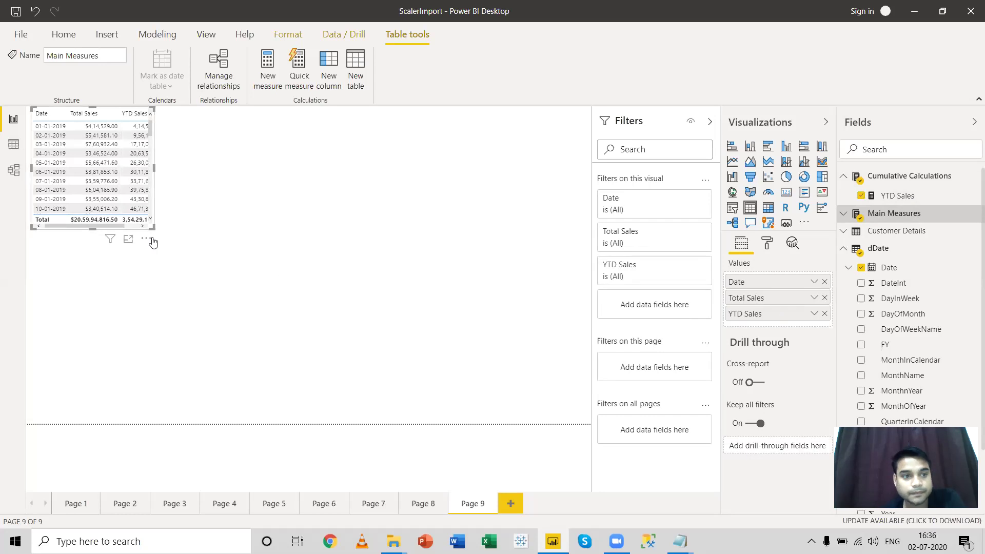
drag(150, 222, 173, 413)
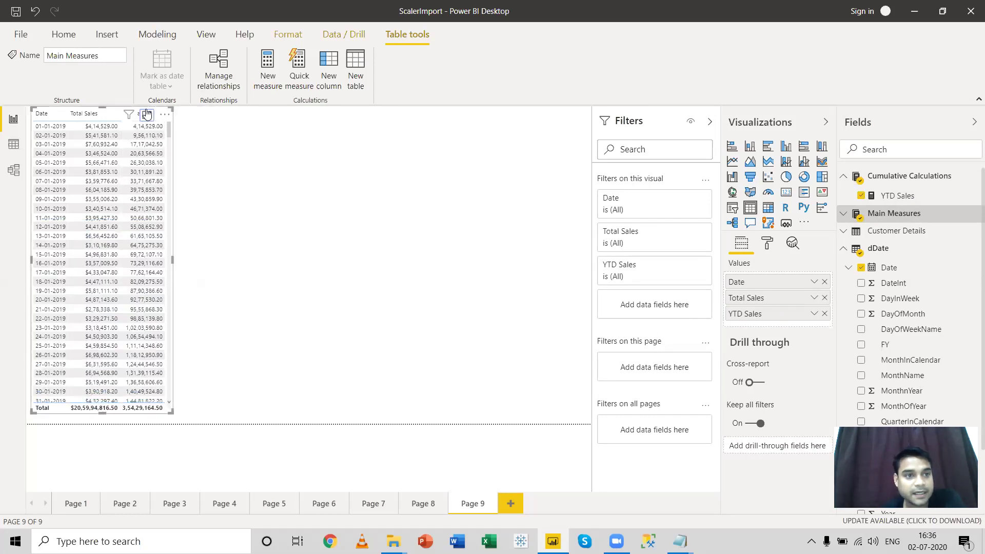
Examine in focus mode how YTD Sales accumulates by date across the change from 2019 to 2020, and return to the report.
click(148, 114)
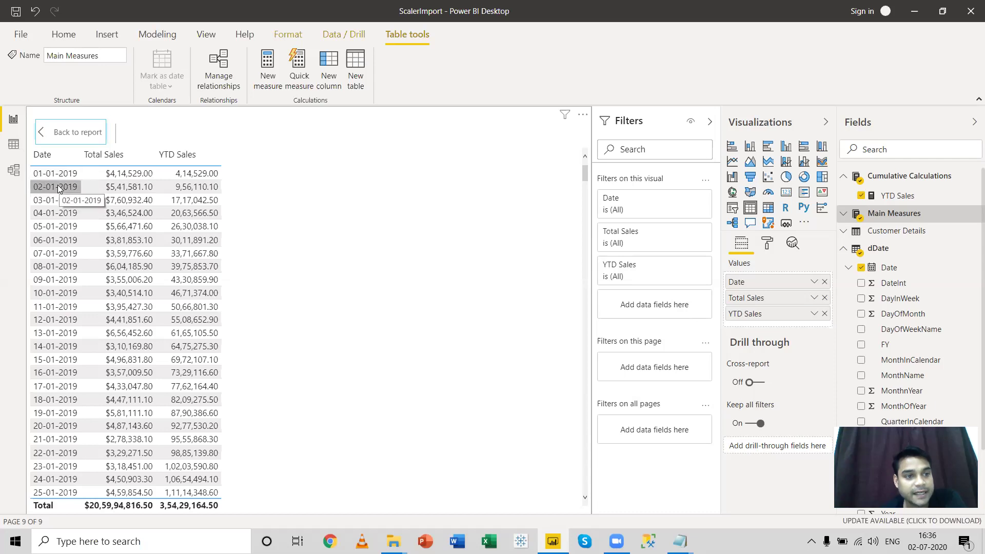
click(177, 154)
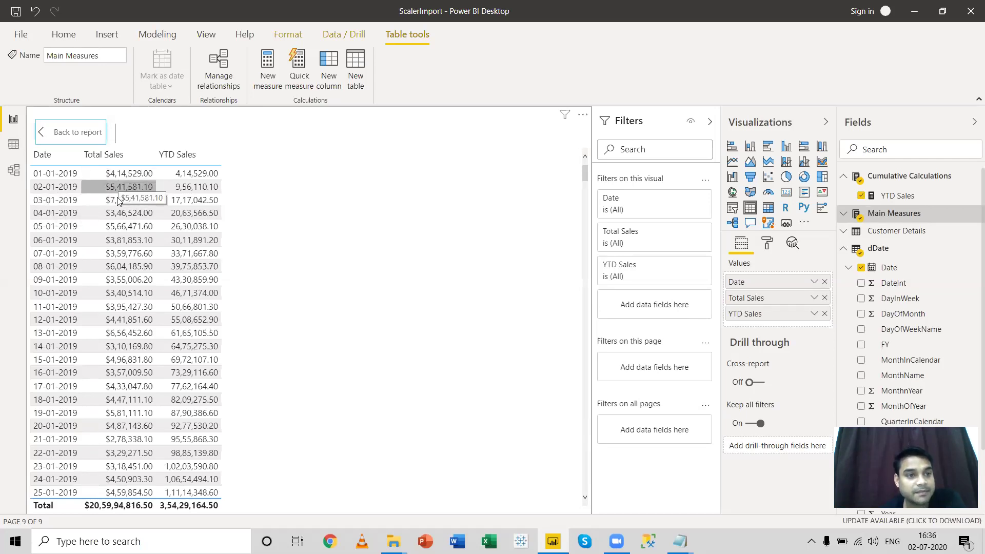
scroll(193, 205, down, 15)
scroll(193, 205, down, 20)
scroll(194, 205, down, 20)
scroll(194, 205, down, 15)
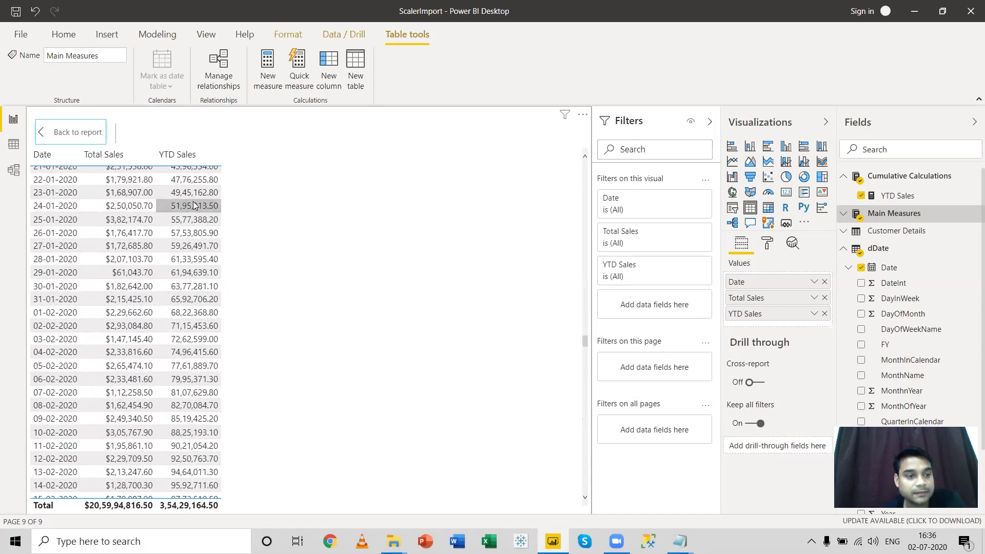
scroll(194, 205, up, 7)
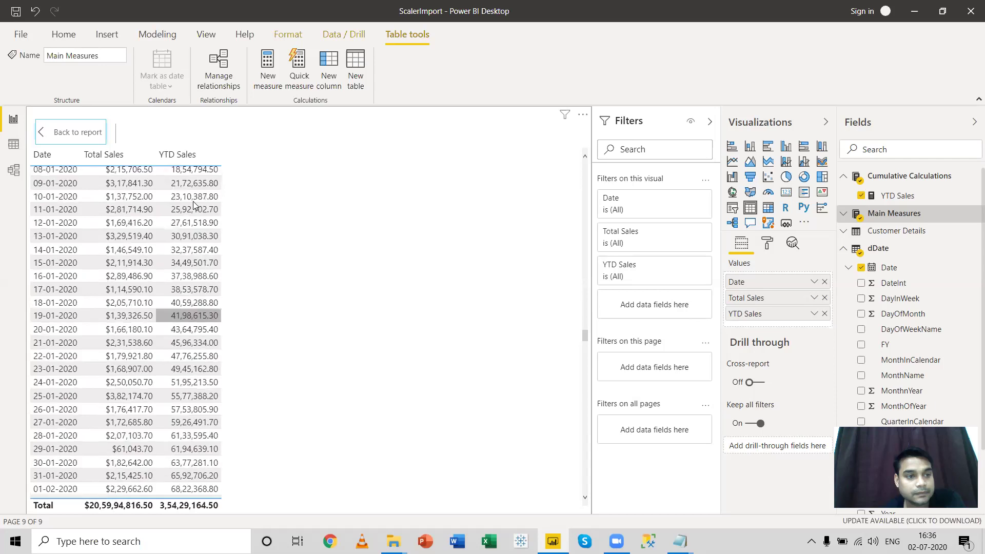
scroll(194, 205, up, 1)
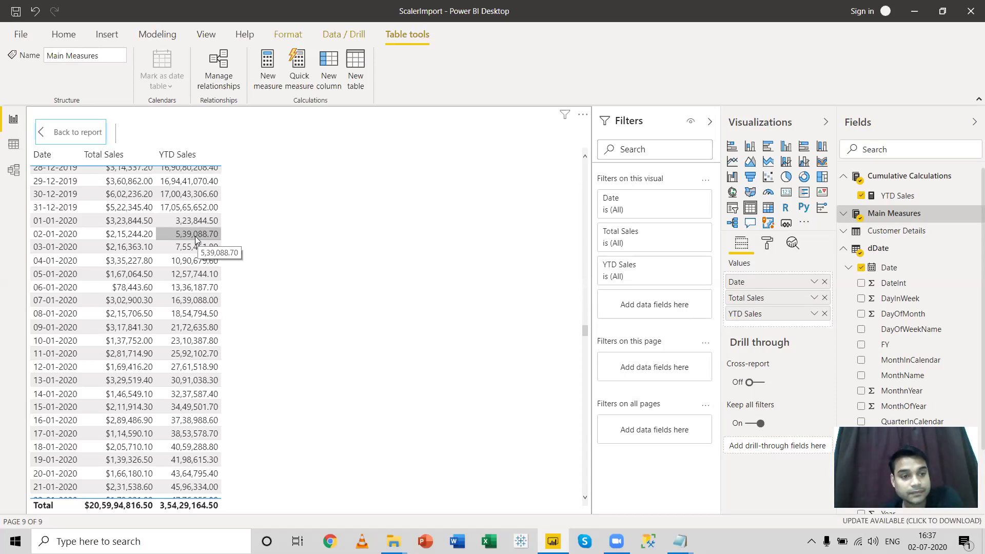
scroll(195, 235, down, 10)
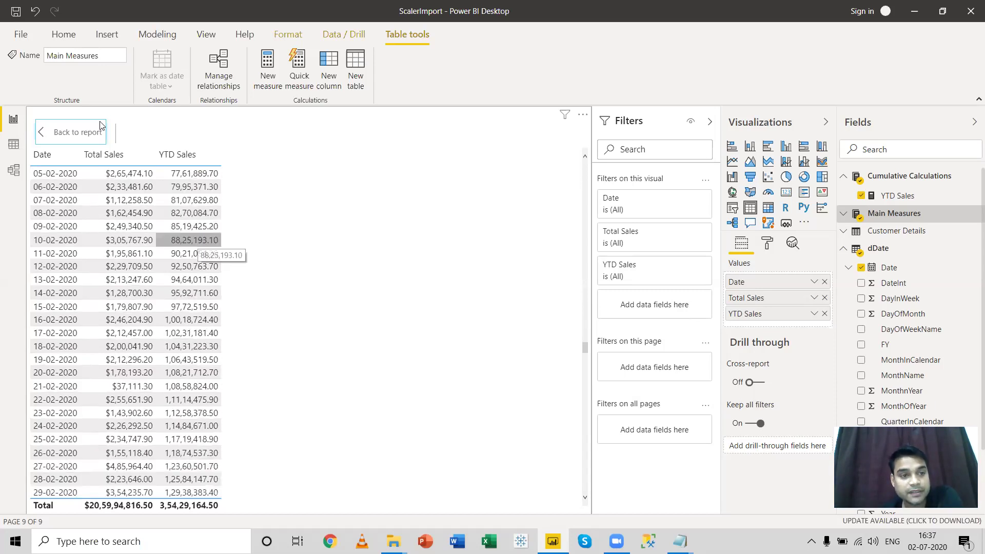
click(71, 132)
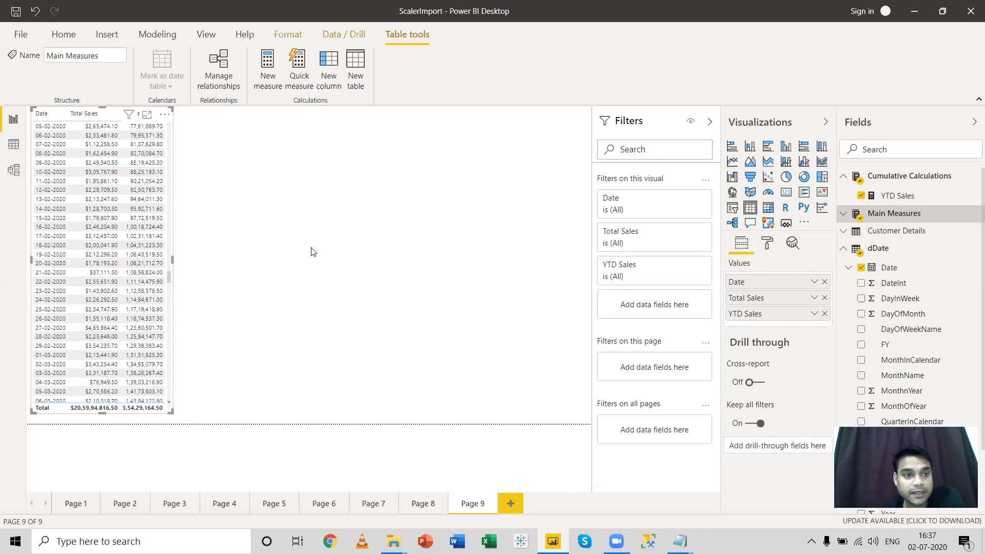
drag(173, 259, 171, 259)
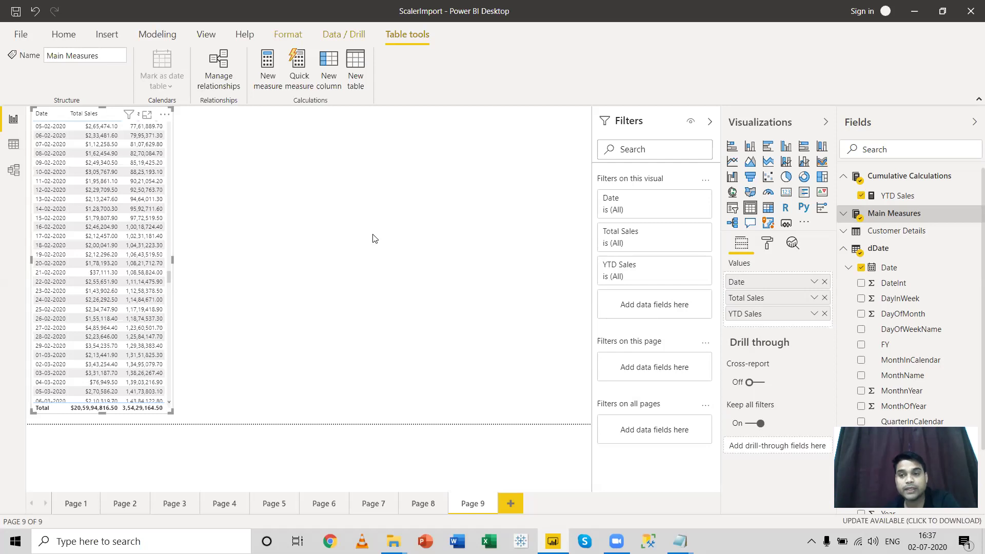
Add a new measure to the Cumulative Calculations table.
right_click(889, 179)
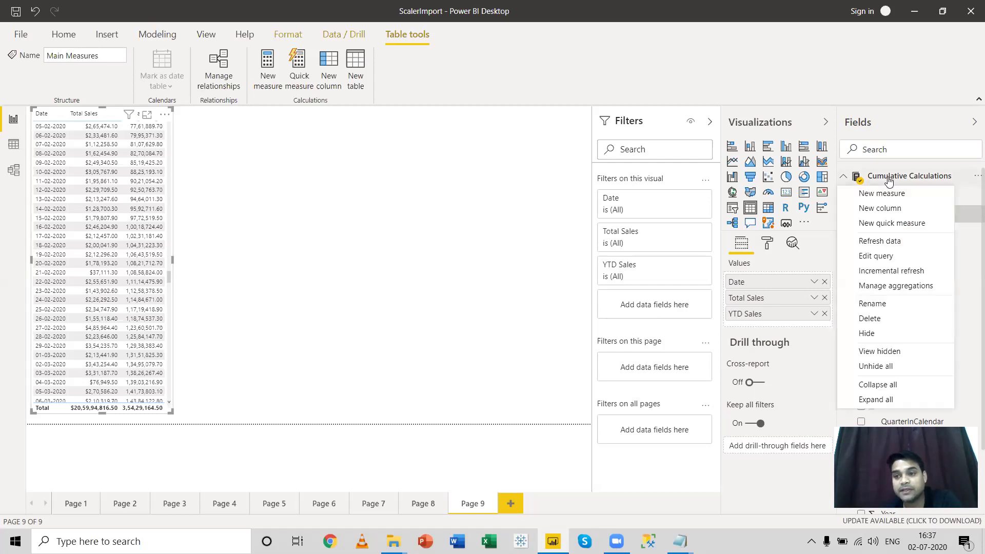
click(682, 214)
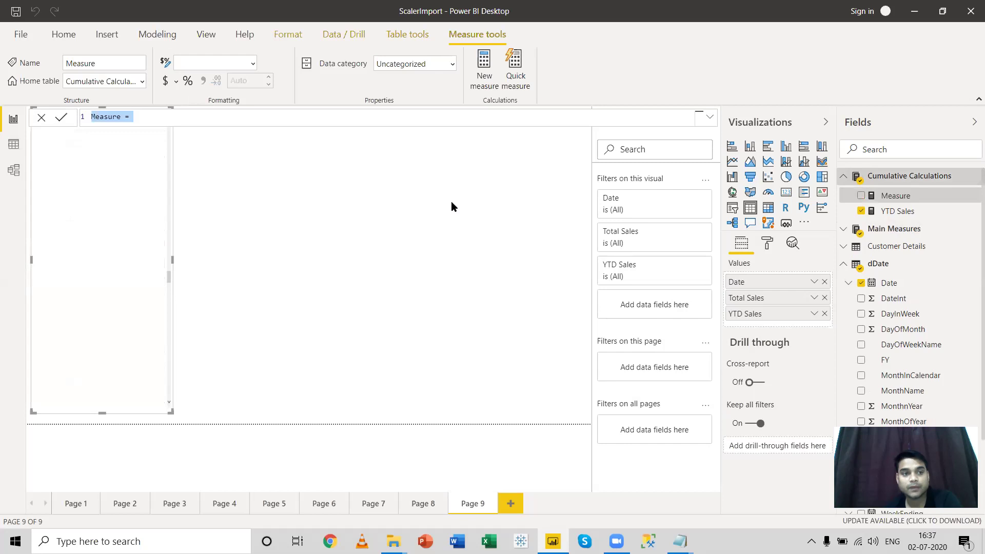
text(T)
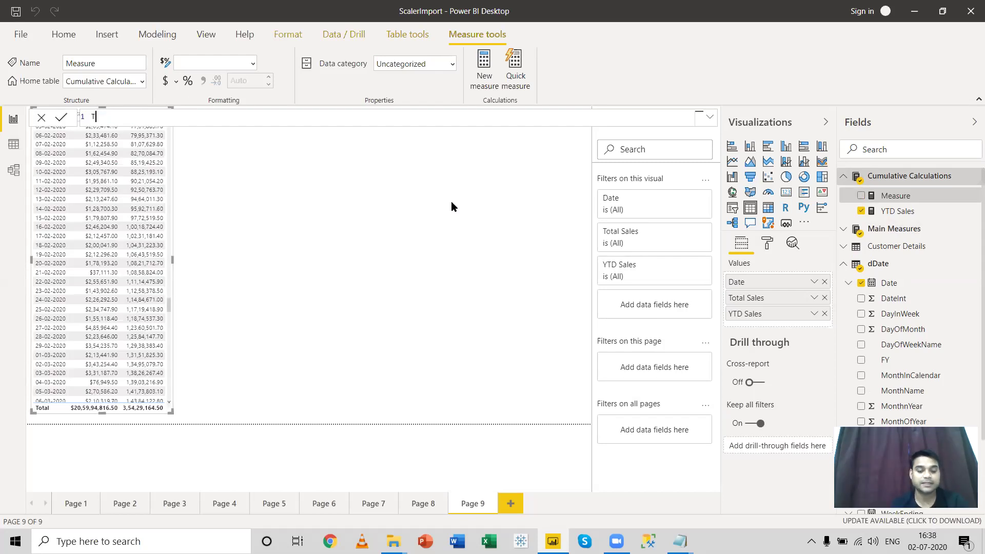
text(otal M)
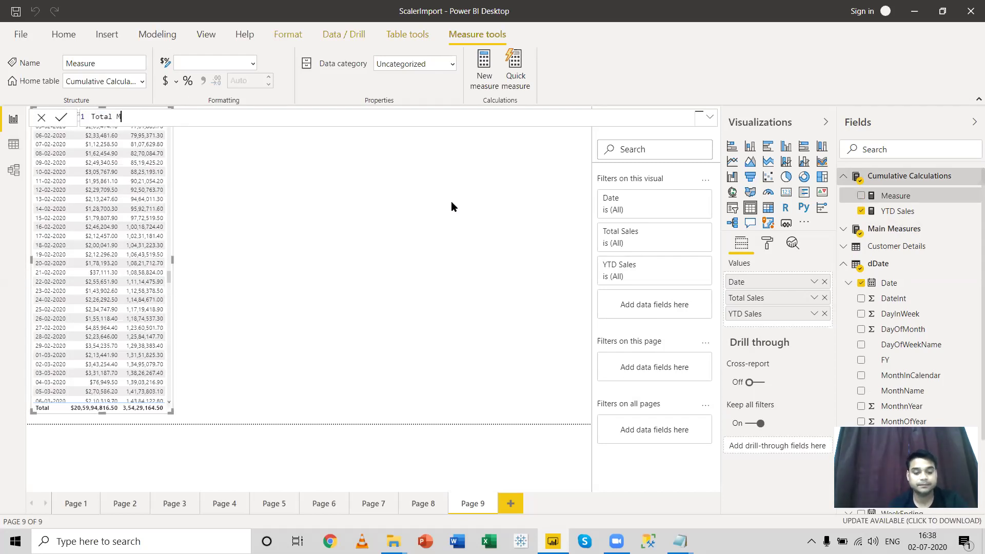
key(BackSpace)
key(BackSpace)
key(BackSpace)
key(BackSpace)
key(BackSpace)
key(BackSpace)
key(BackSpace)
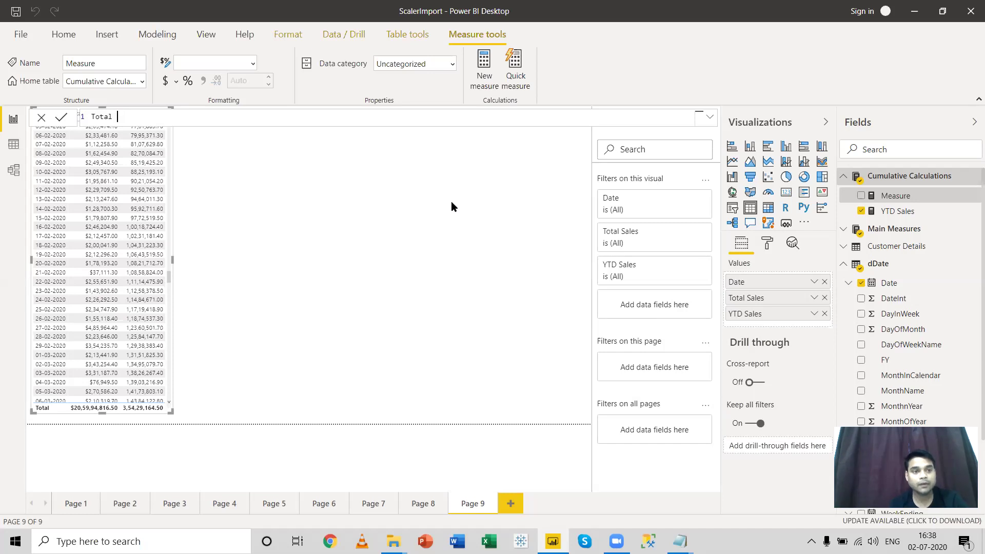
Name the new measure MTD Sales and begin its formula with the TOTALMTD function.
text(MT)
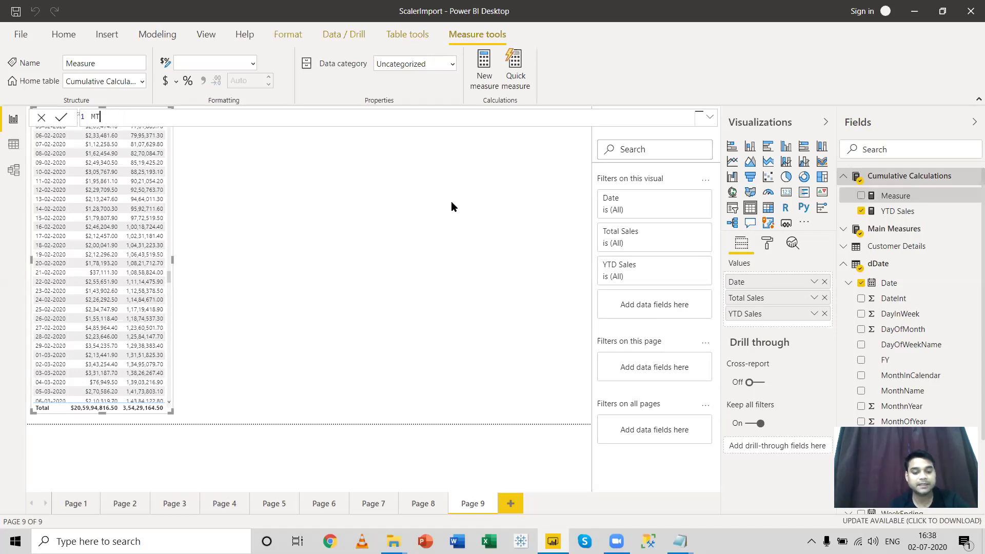
text(D Sales =)
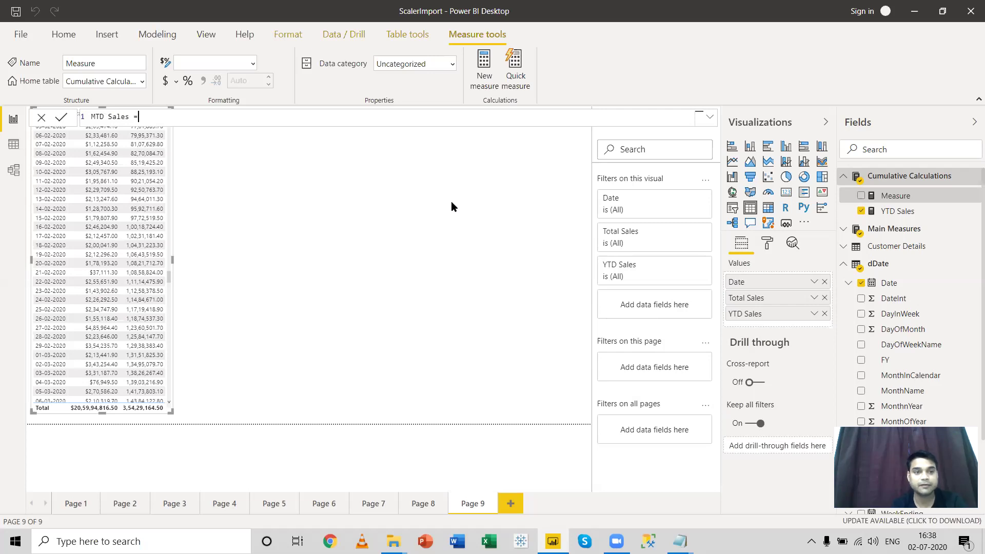
text( to)
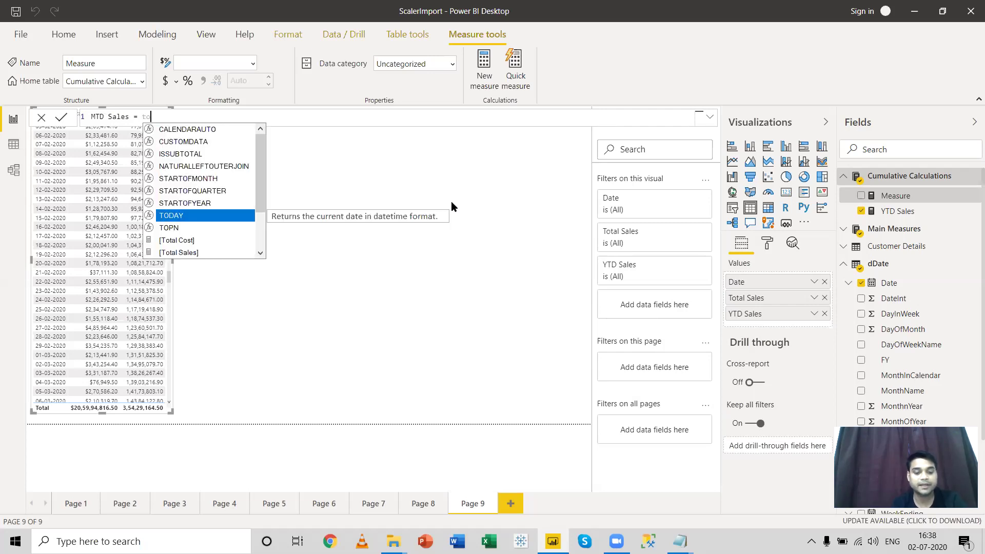
text(tal)
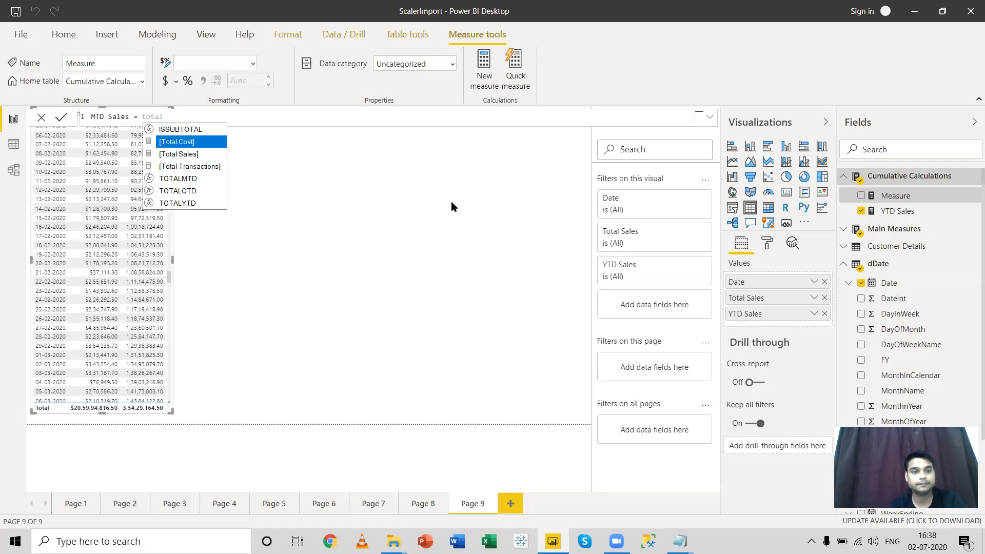
key(Down)
key(Down)
key(Down)
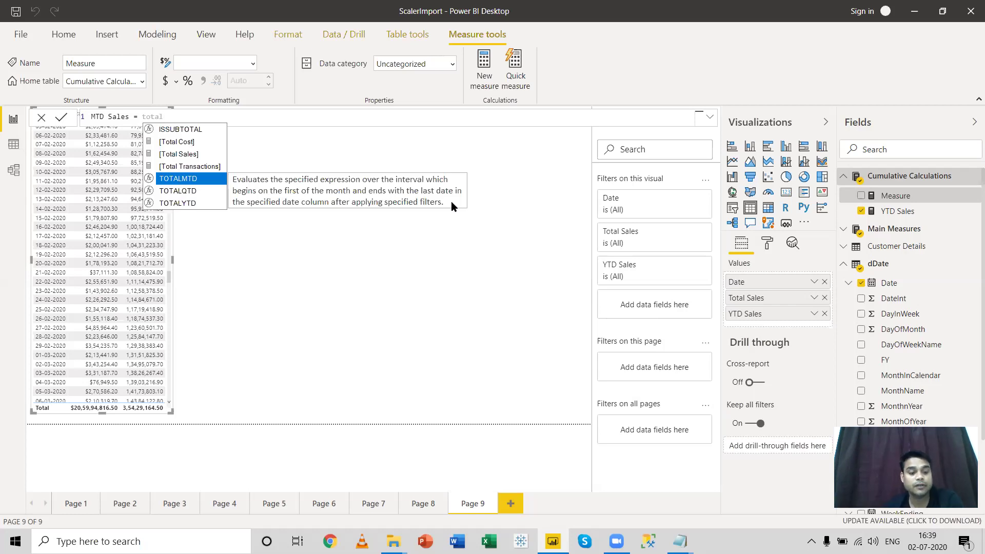
key(Tab)
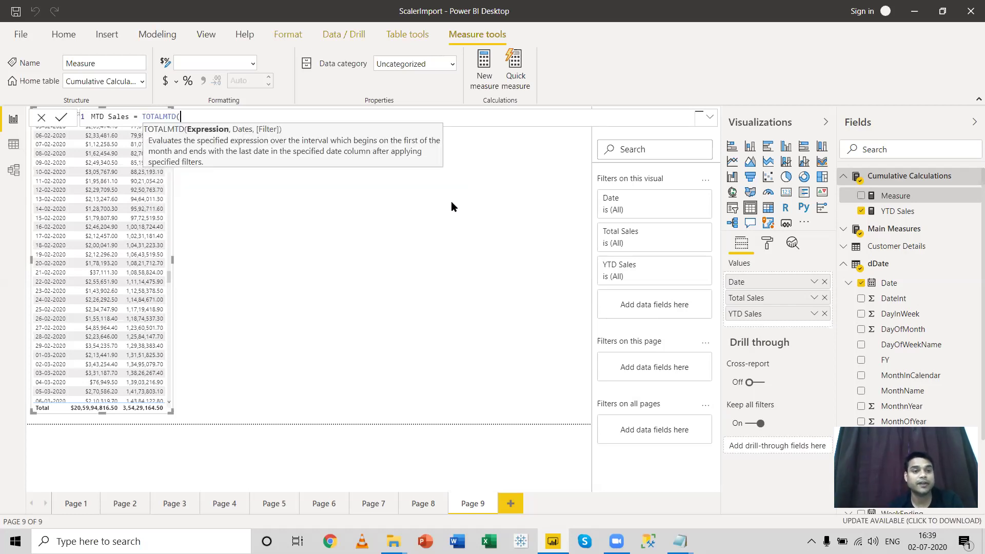
Complete the TOTALMTD formula with [Total Sales] as the expression and dDate[Date] as the dates, and commit the measure.
text(to)
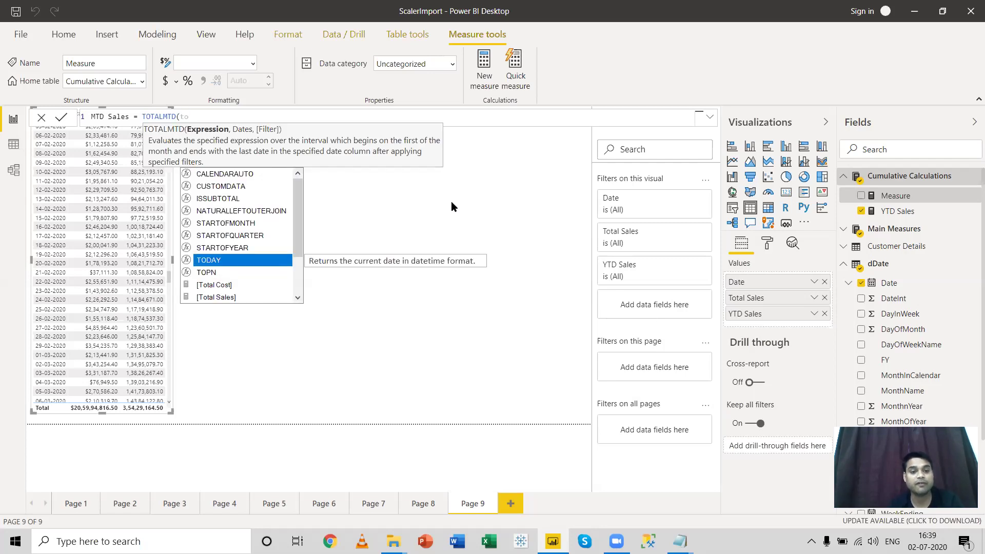
key(Down)
key(Down)
key(Down)
key(Tab)
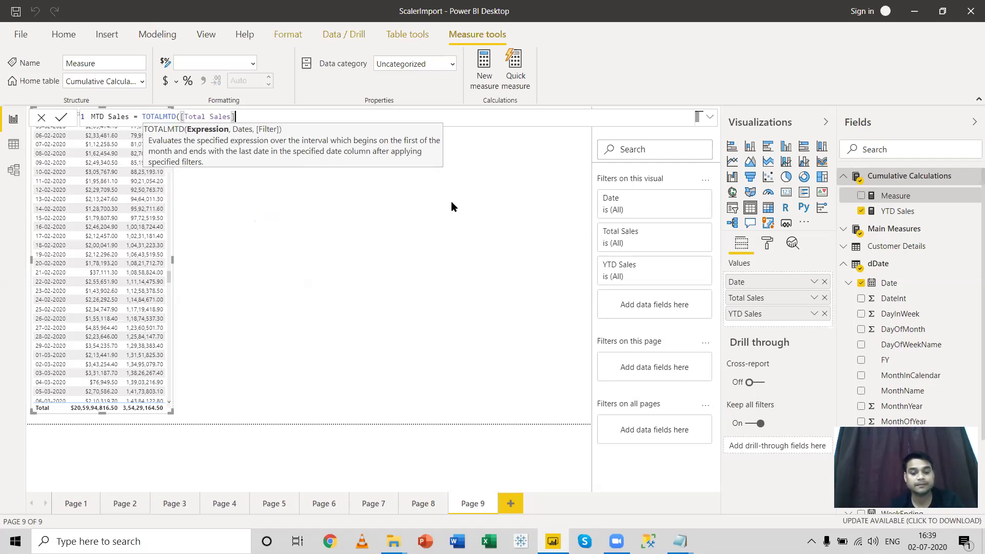
text(,da)
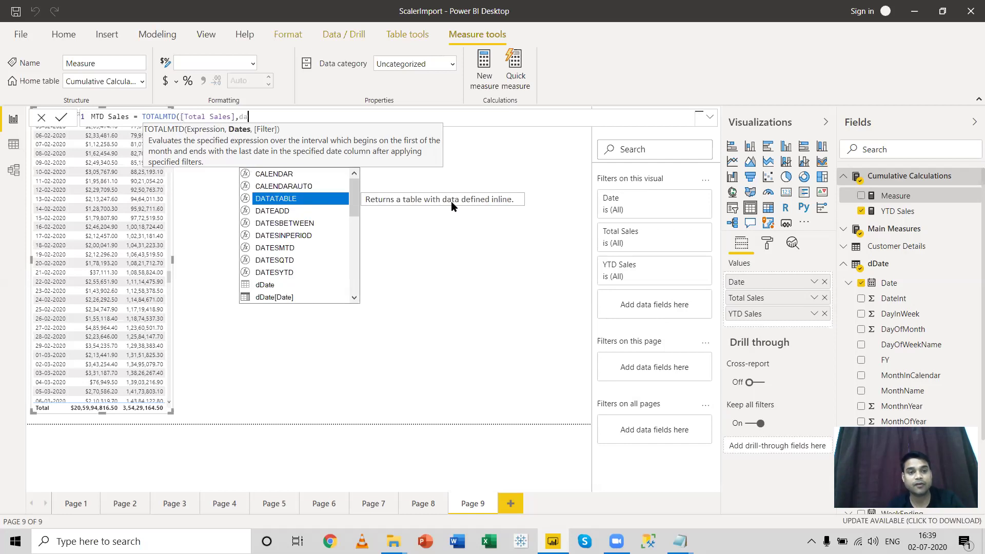
key(Down)
key(Down)
key(Down)
key(Down)
key(Down)
key(Down)
key(Down)
key(Down)
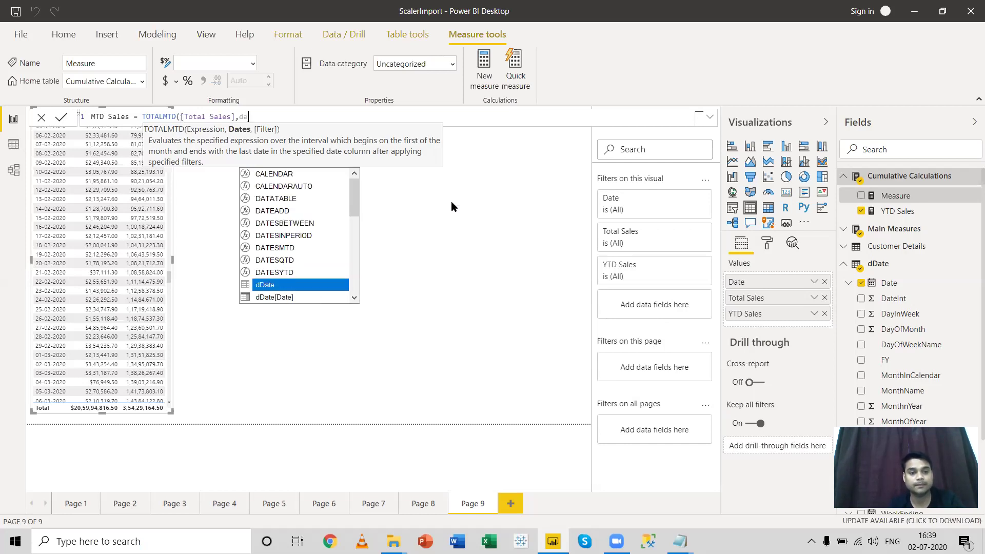
key(Tab)
text())
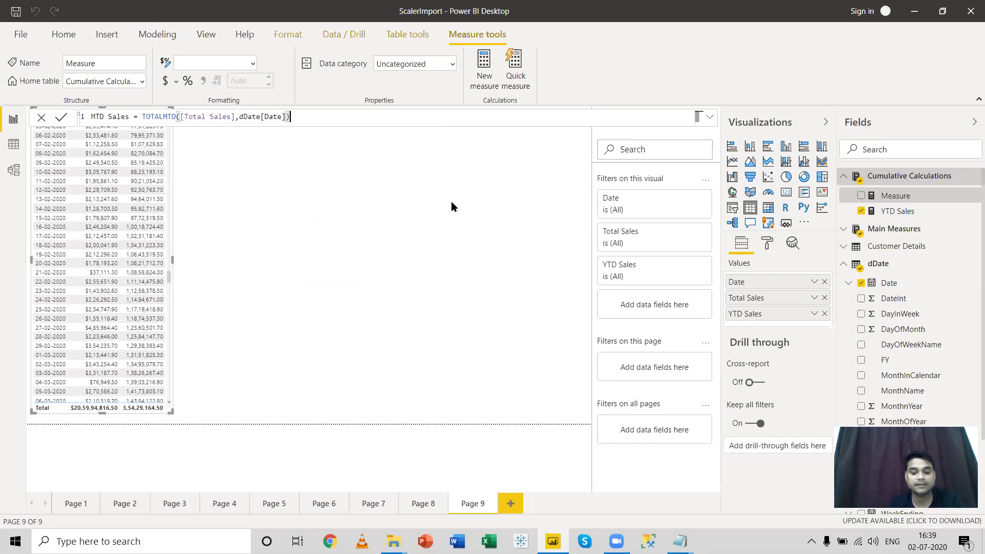
key(Return)
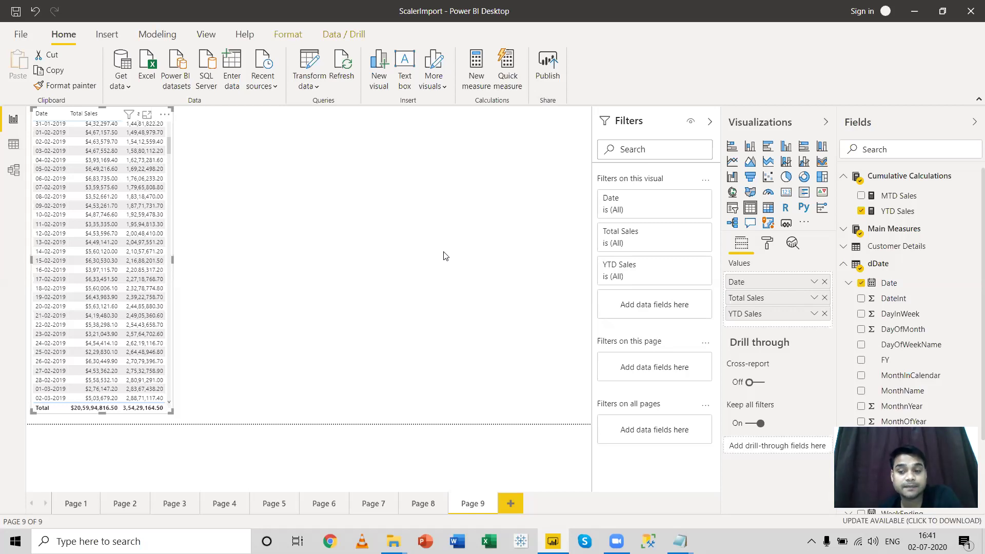
Create an empty table named Time Intelligence Calc by entering data manually, and load it into the model.
click(234, 62)
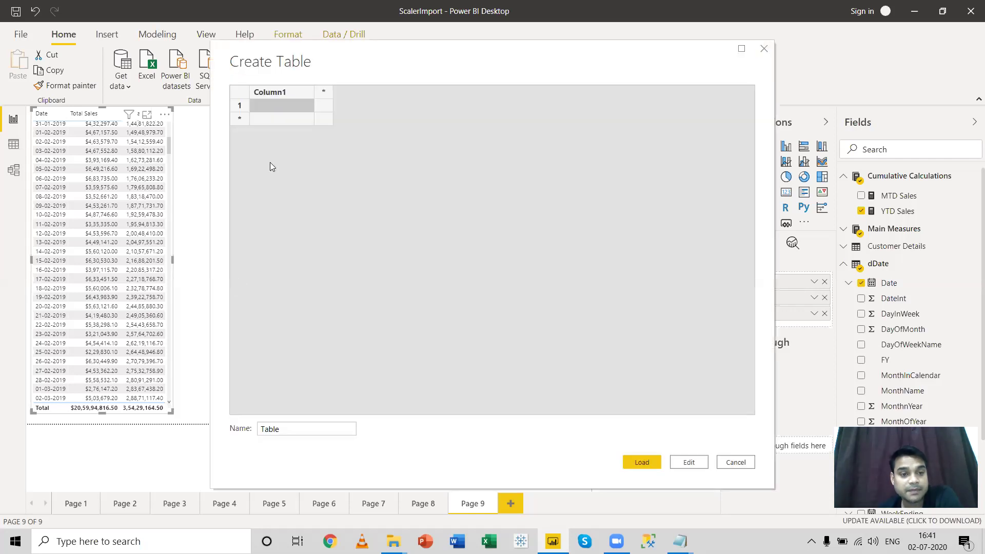
double_click(321, 426)
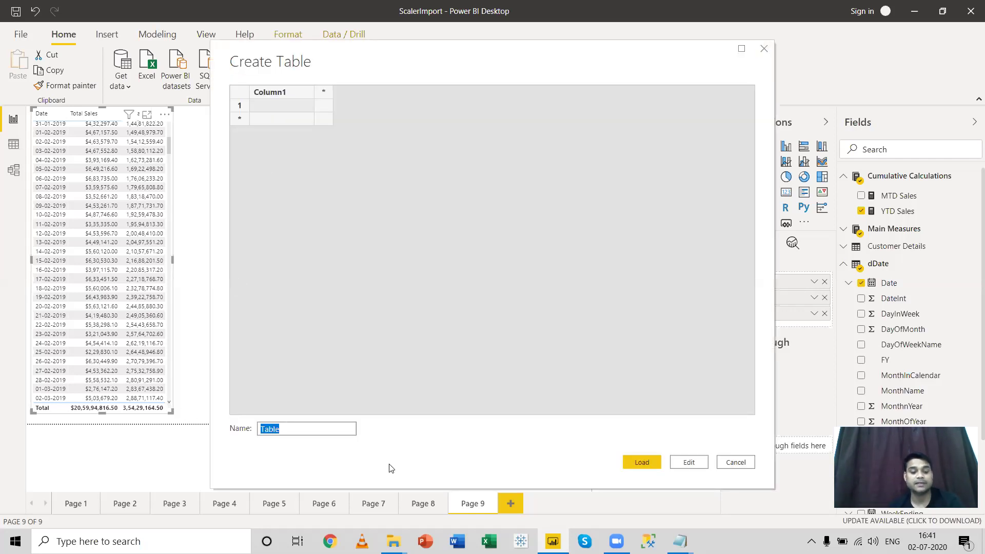
text(Time)
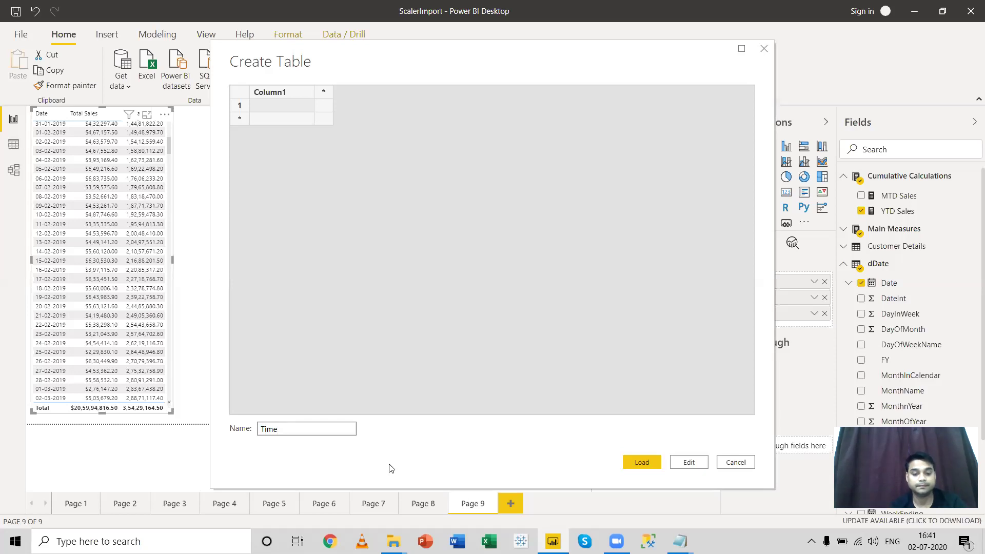
text( Inte)
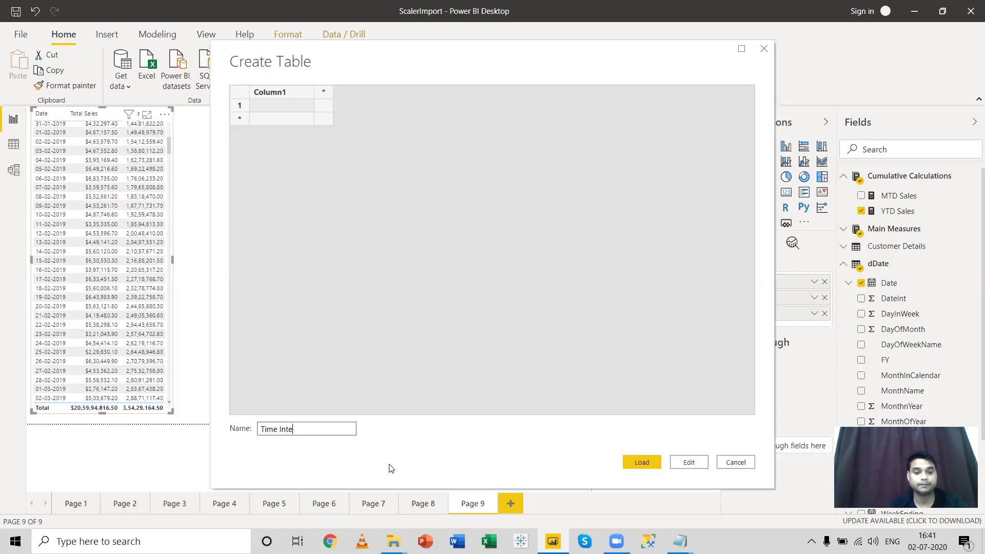
text(lligence )
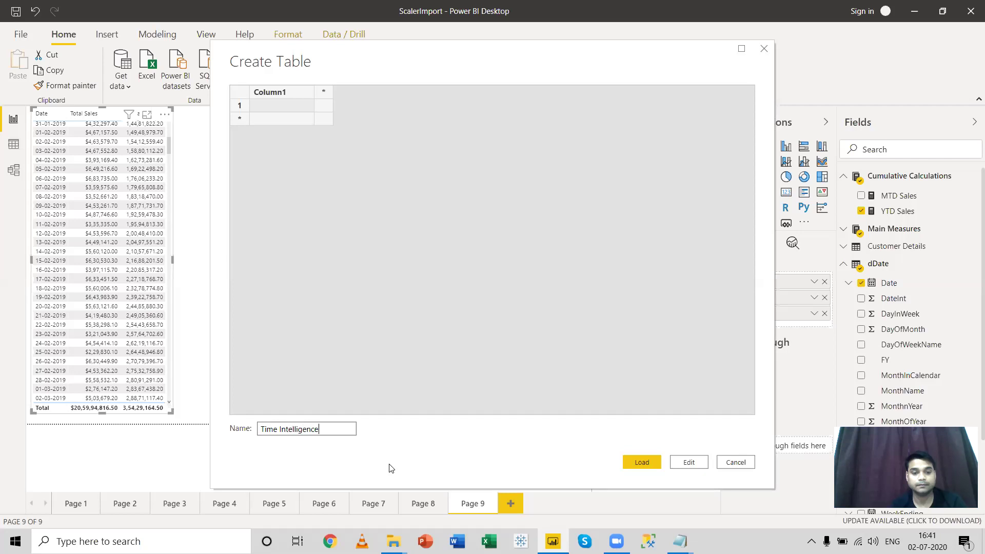
text(Cal)
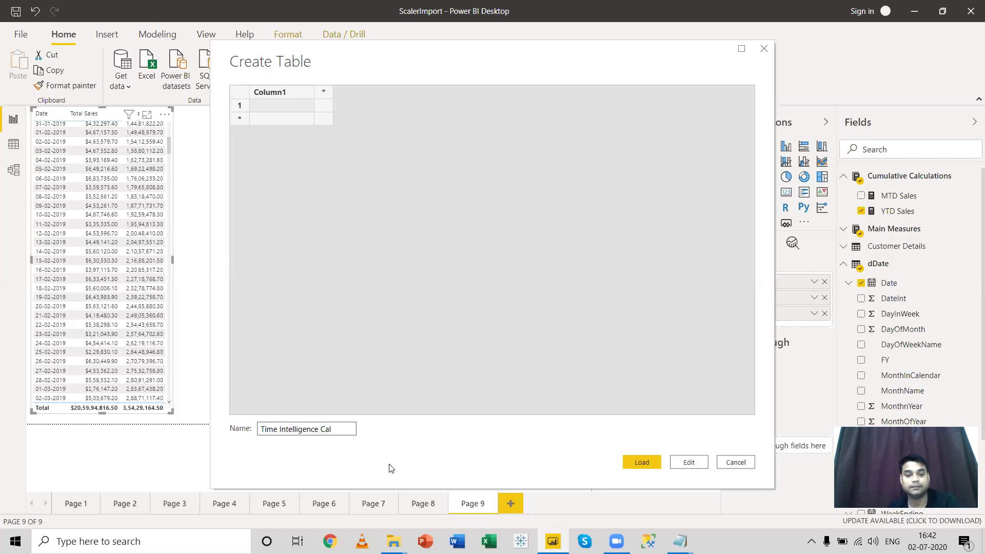
text(c)
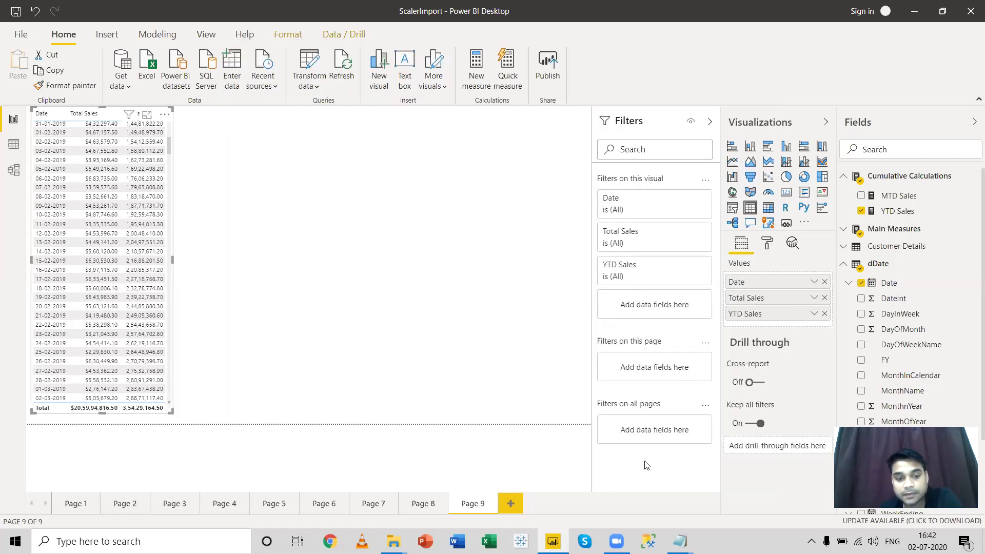
click(644, 462)
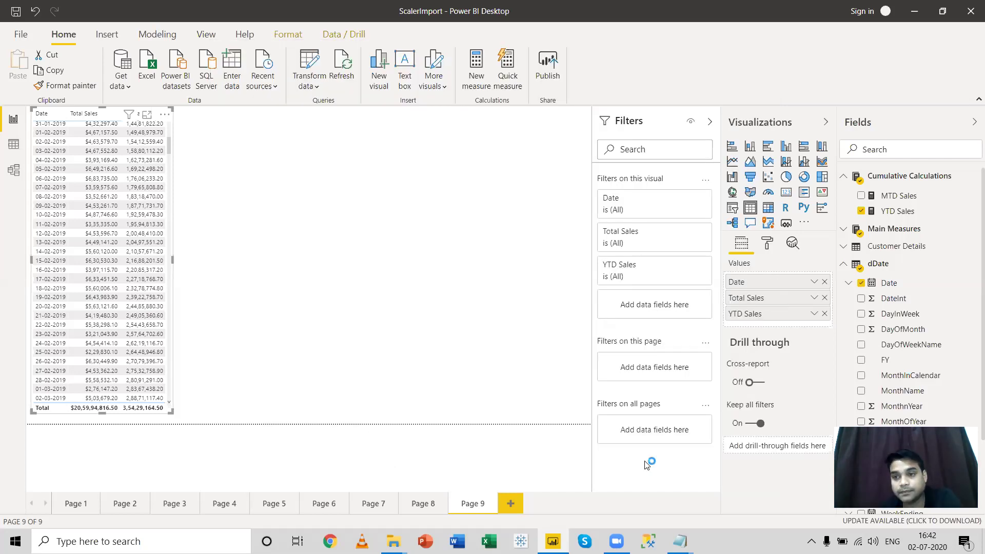
Collapse the Cumulative Calculations and dDate tables in the field list and add a new measure to the Time Intelligence Calc table.
click(844, 180)
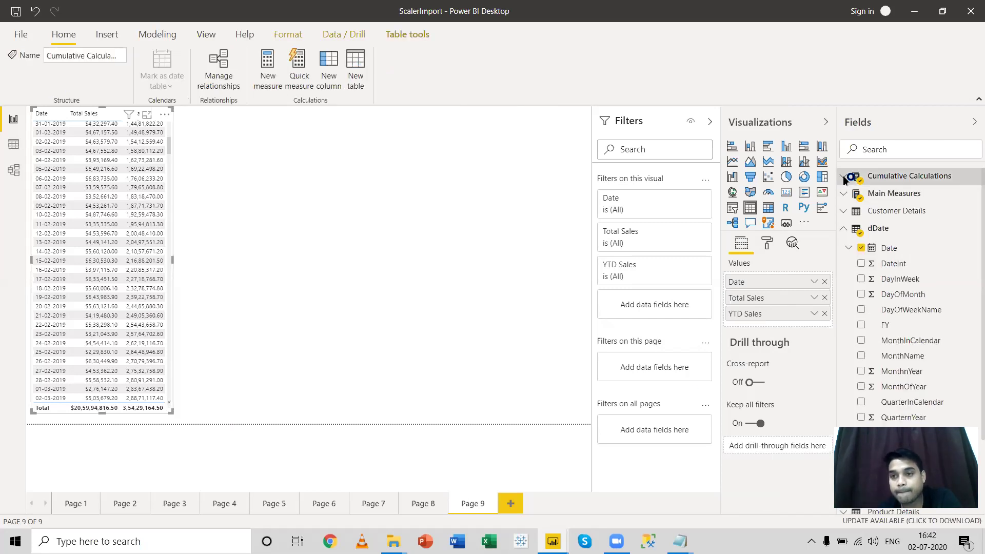
click(844, 230)
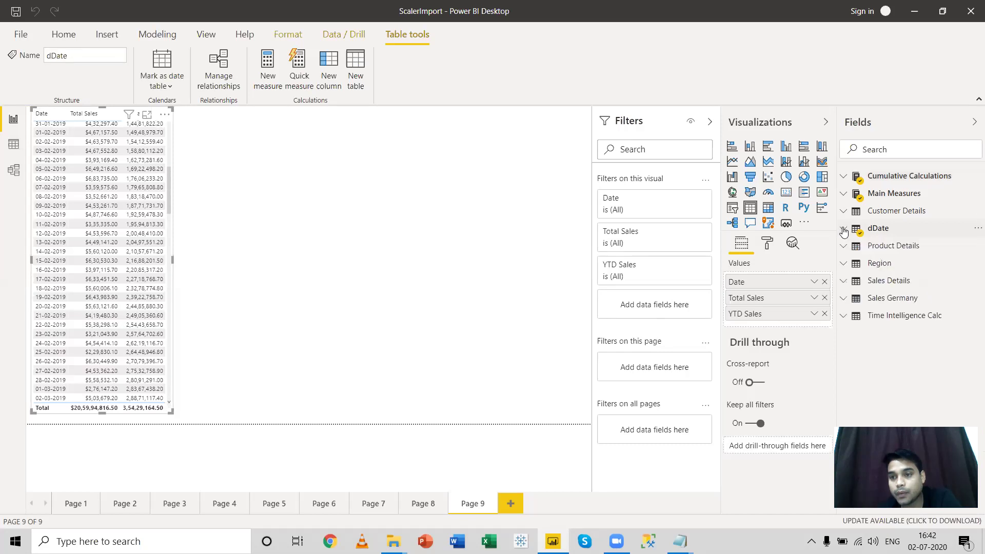
right_click(888, 318)
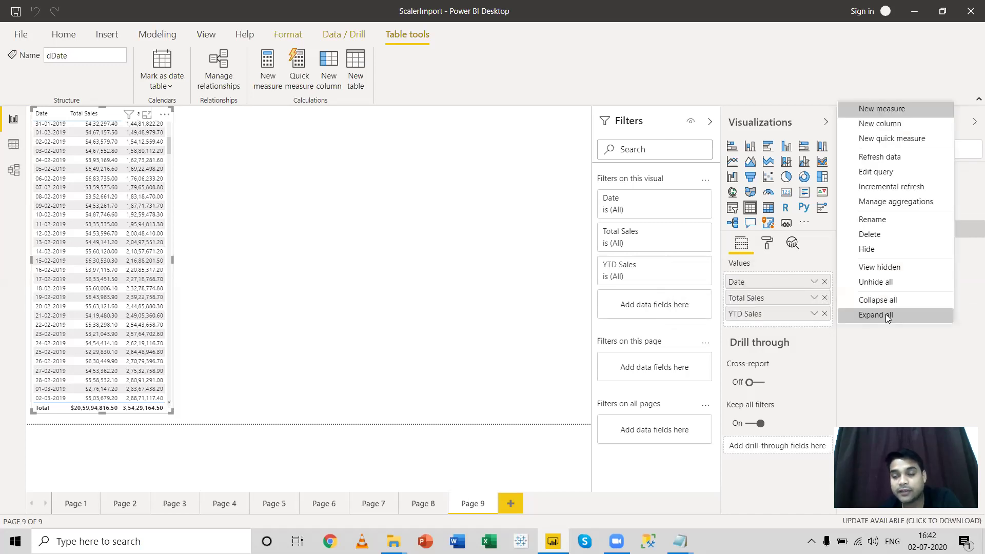
click(799, 116)
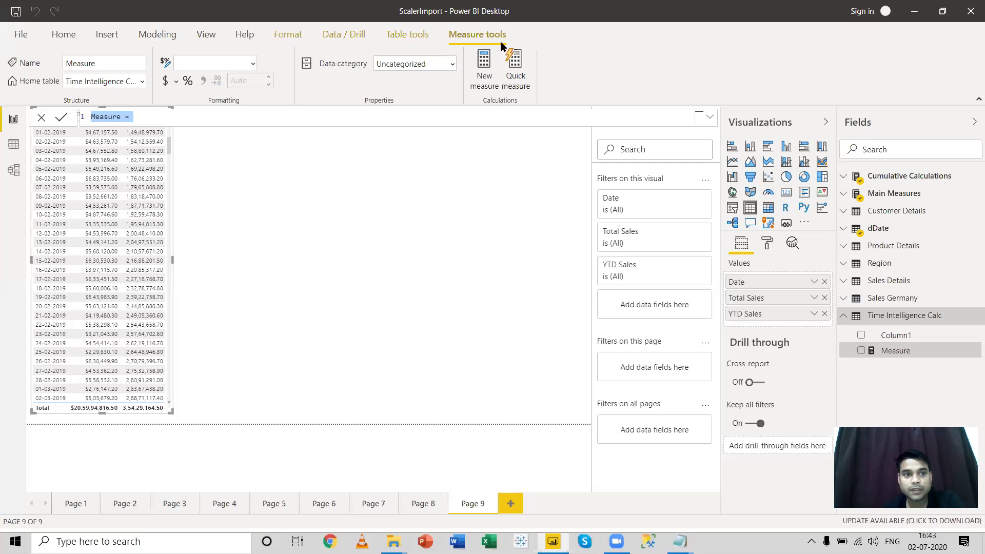
Name the new measure in the Time Intelligence Calc table Sales Last Year.
text(Sa)
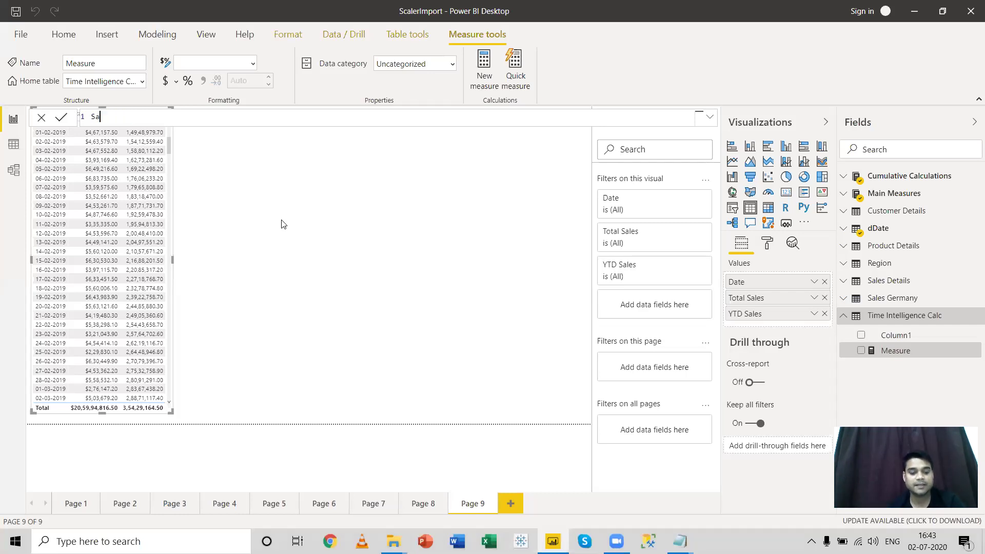
text(les Last Yea)
key(BackSpace)
key(BackSpace)
key(BackSpace)
key(BackSpace)
key(BackSpace)
key(BackSpace)
key(BackSpace)
key(BackSpace)
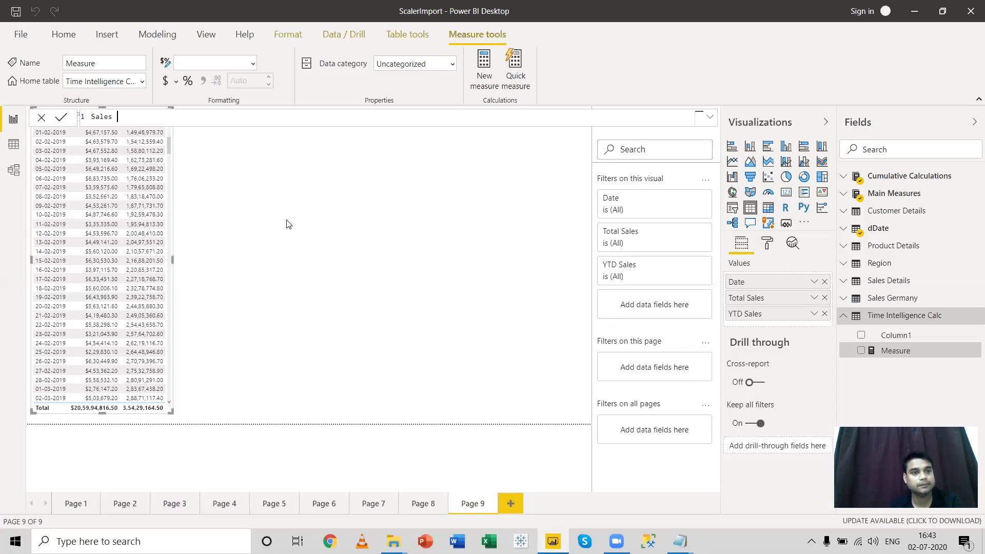
text(Last)
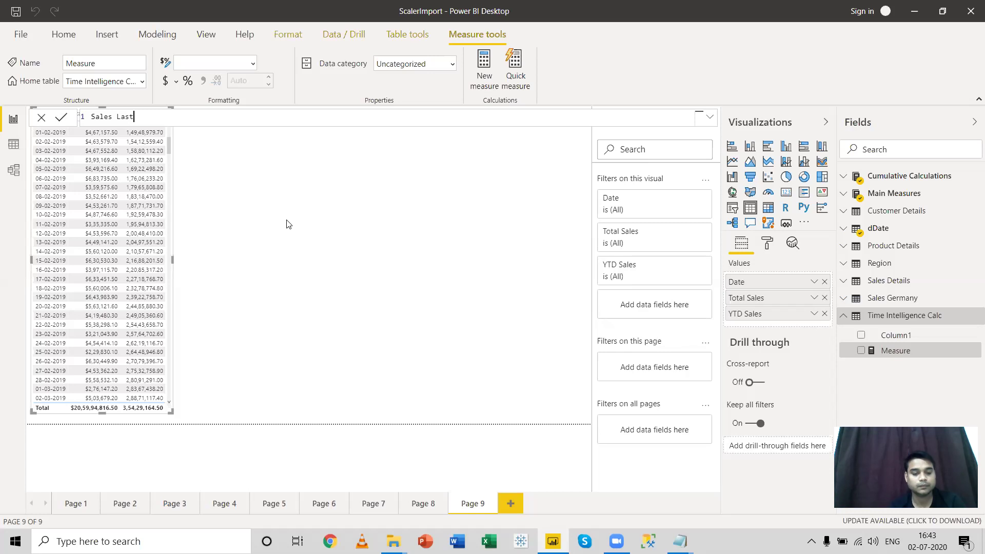
text( Year = )
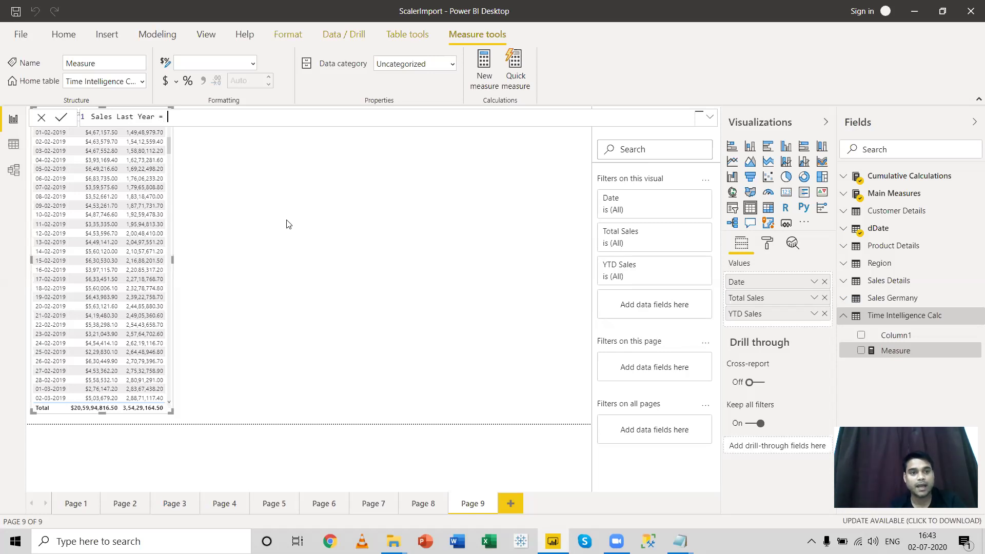
Begin the Sales Last Year formula with CALCULATE, using a SUM function as its expression.
text(ca)
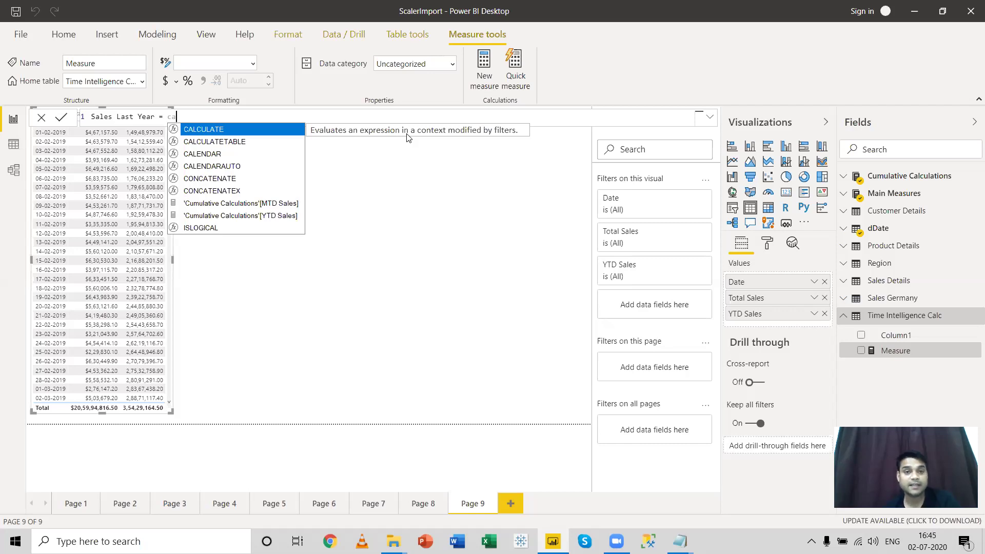
key(Tab)
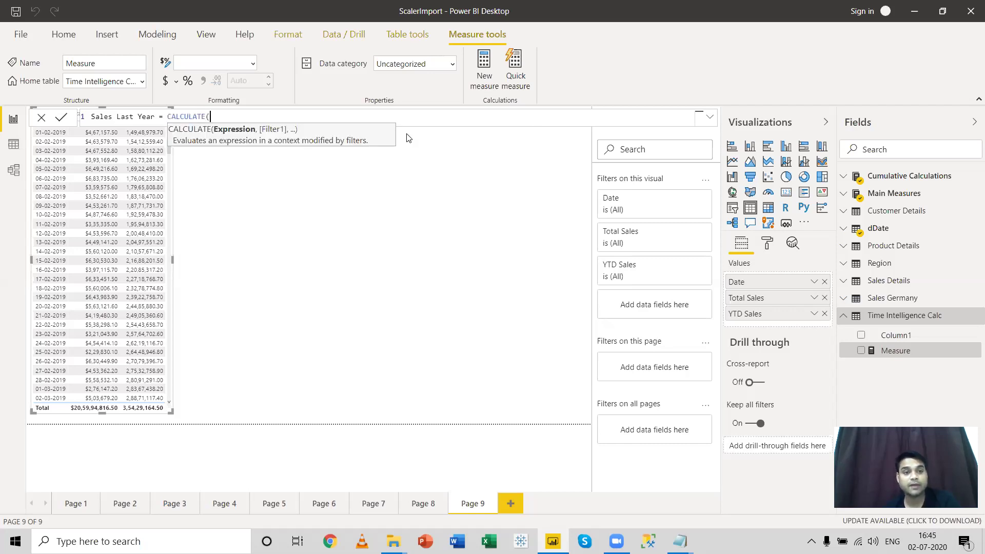
text(s)
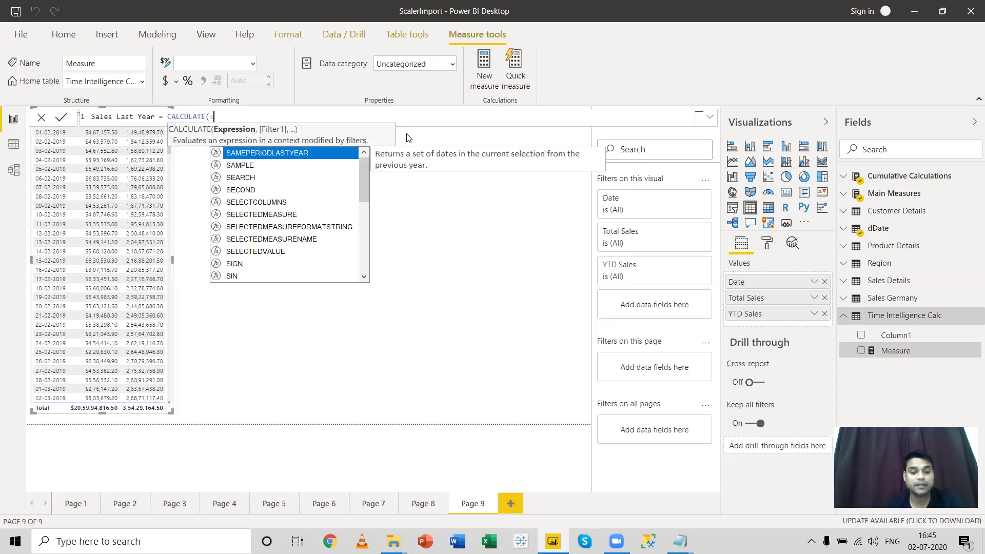
text(u)
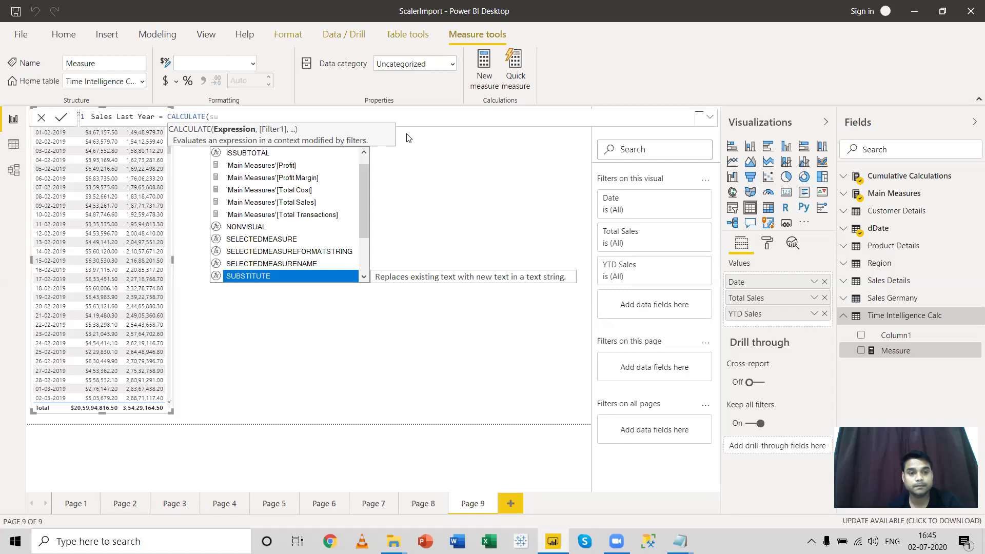
text(m)
key(Tab)
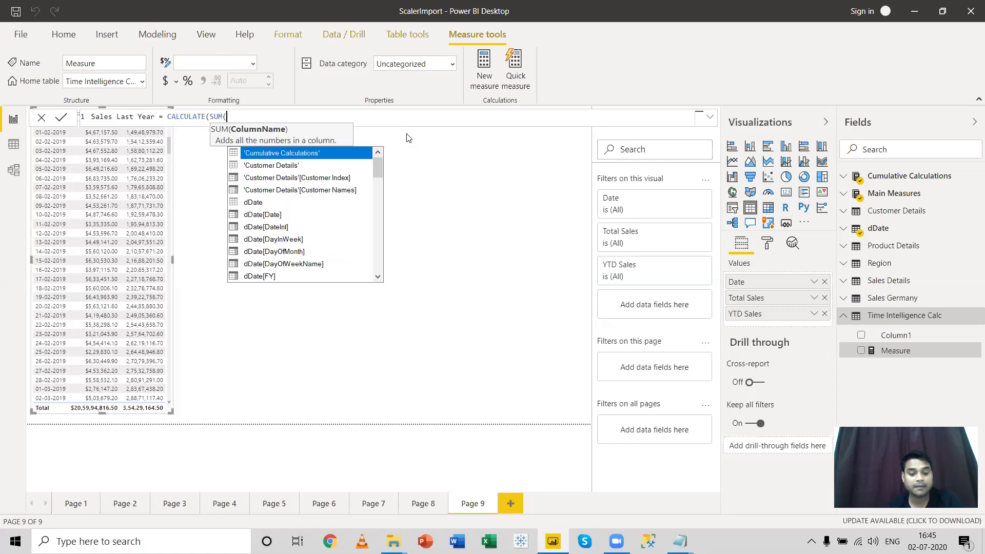
Insert the Revenue column of the Sales Details table as the column that SUM adds up.
text(sal)
key(Down)
key(Down)
key(Down)
key(Down)
key(Down)
key(Down)
key(Down)
key(Down)
key(Down)
key(Down)
key(Down)
key(Up)
key(Up)
key(Up)
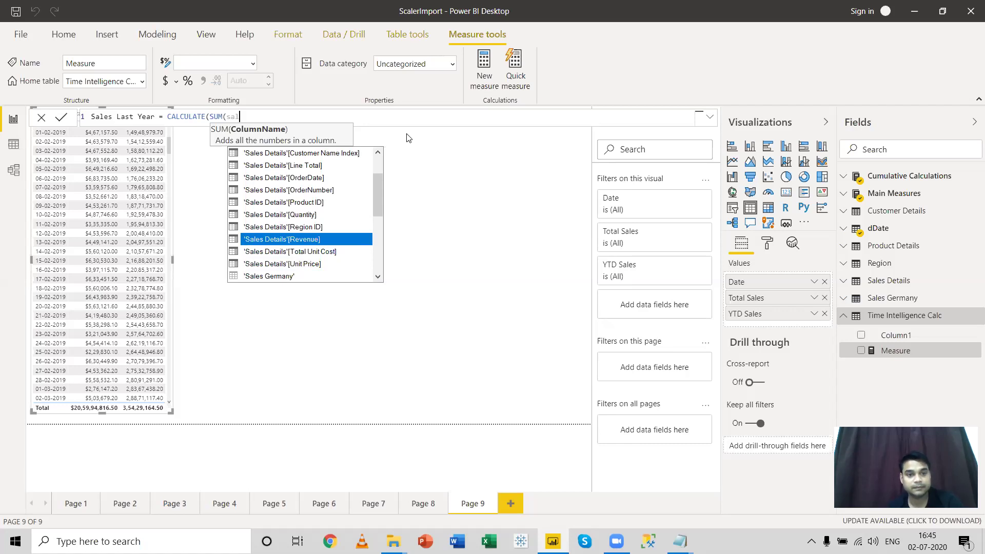
key(Tab)
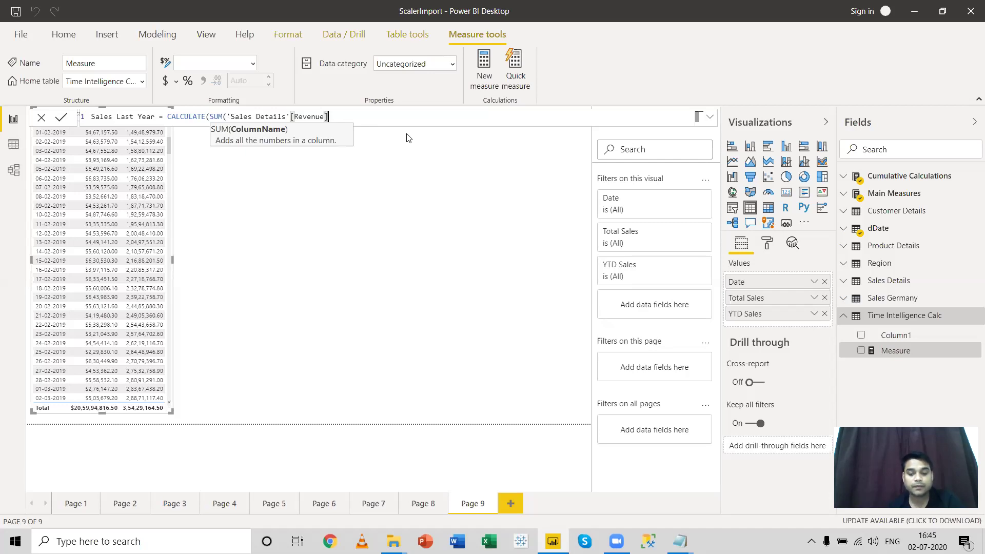
Close the SUM of Revenue in the Sales Last Year formula and begin SAMEPERIODLASTYEAR as the CALCULATE filter.
text())
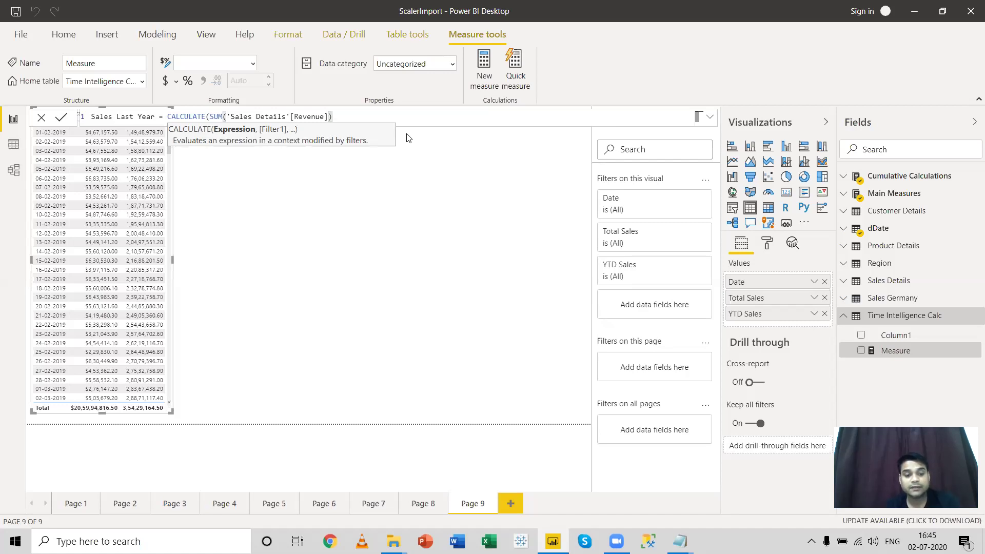
text(,)
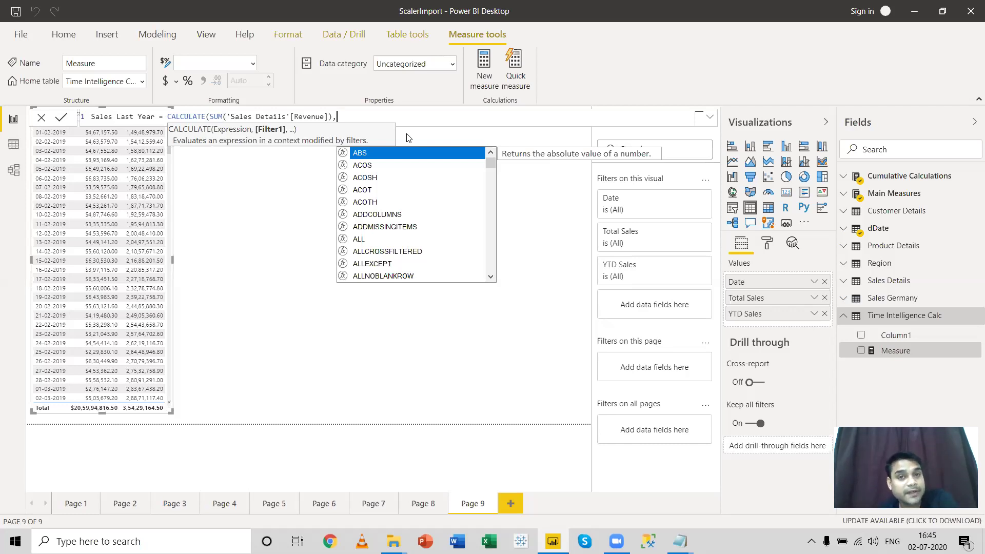
text(sam)
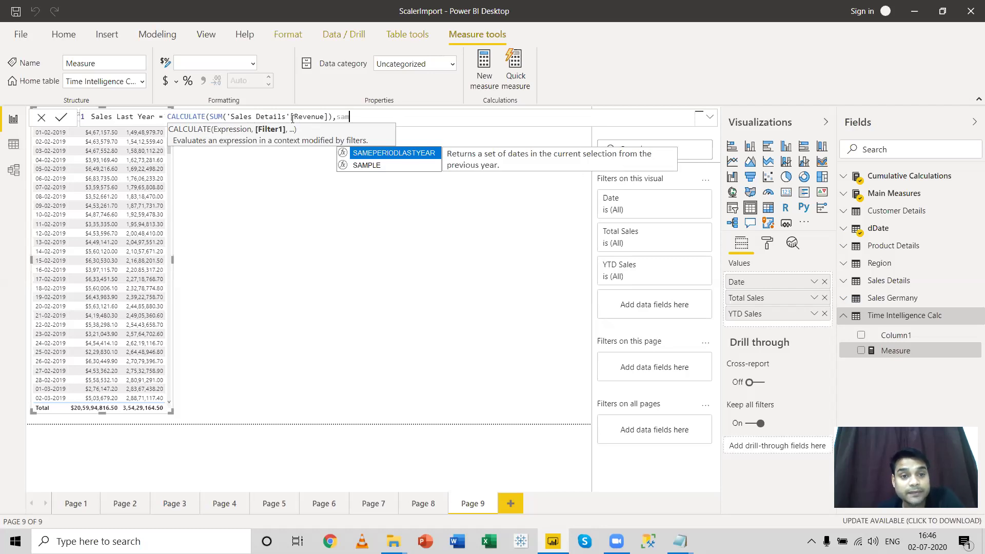
key(Tab)
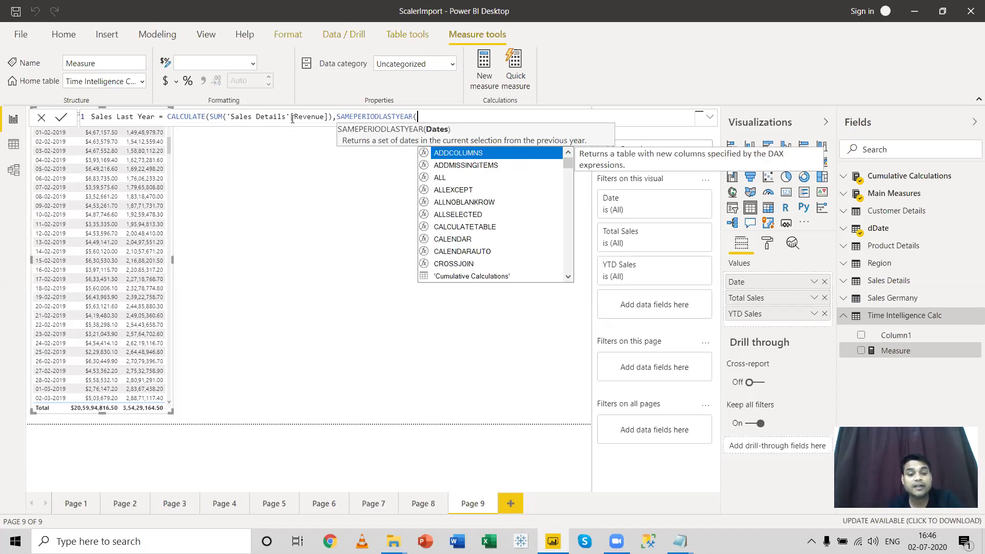
Use dDate[Date] as the SAMEPERIODLASTYEAR dates, close both functions and commit the Sales Last Year measure.
text(da)
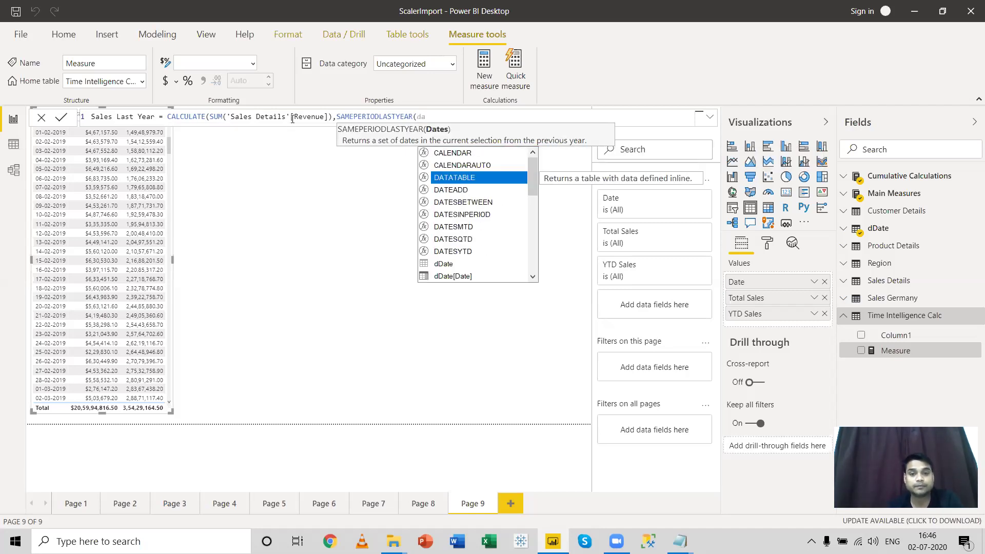
key(Down)
key(Down)
key(Down)
key(Down)
key(Down)
key(Down)
key(Down)
key(Down)
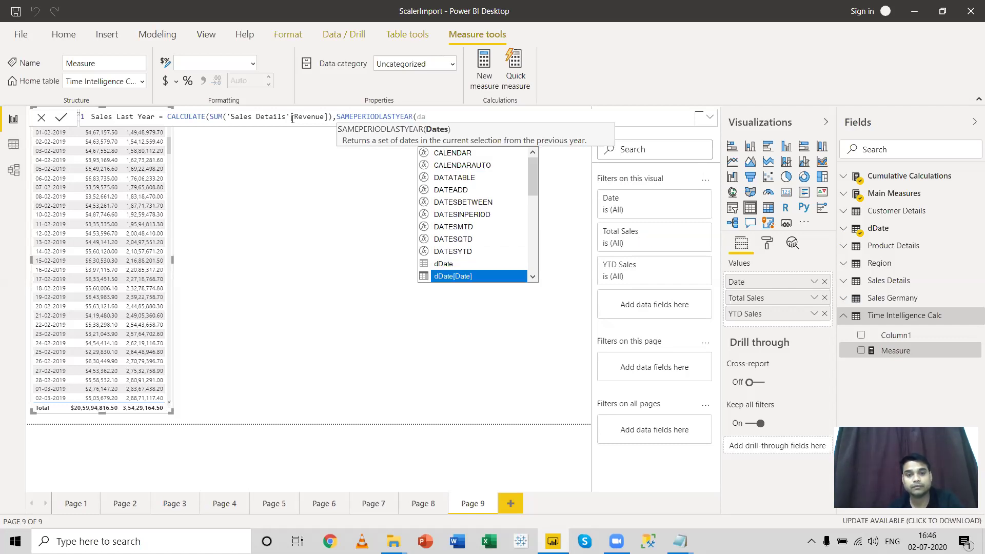
key(Tab)
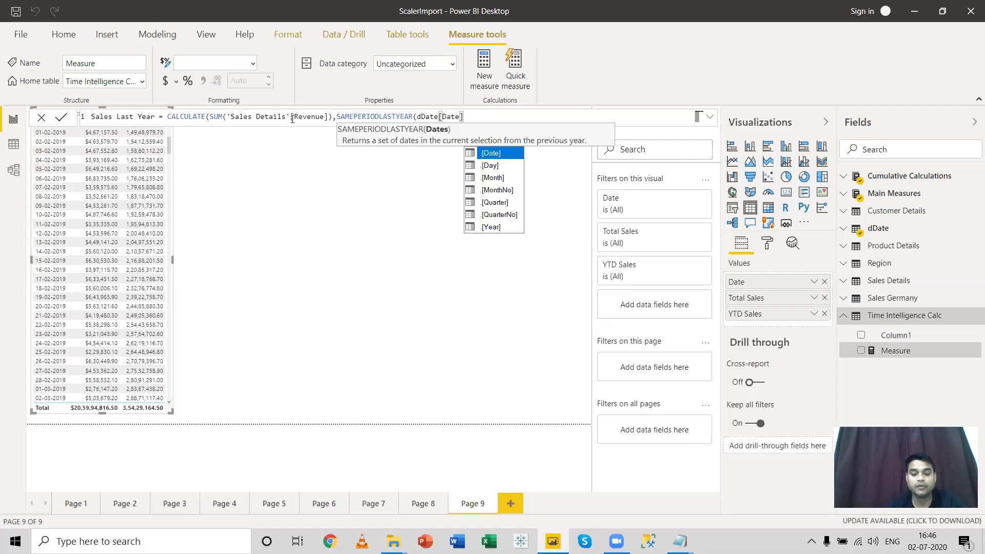
text())
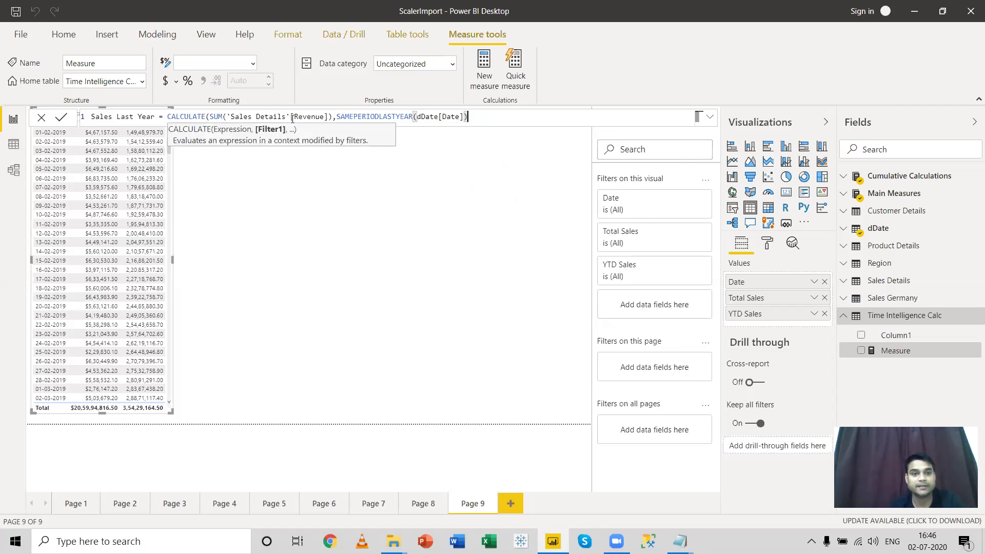
text())
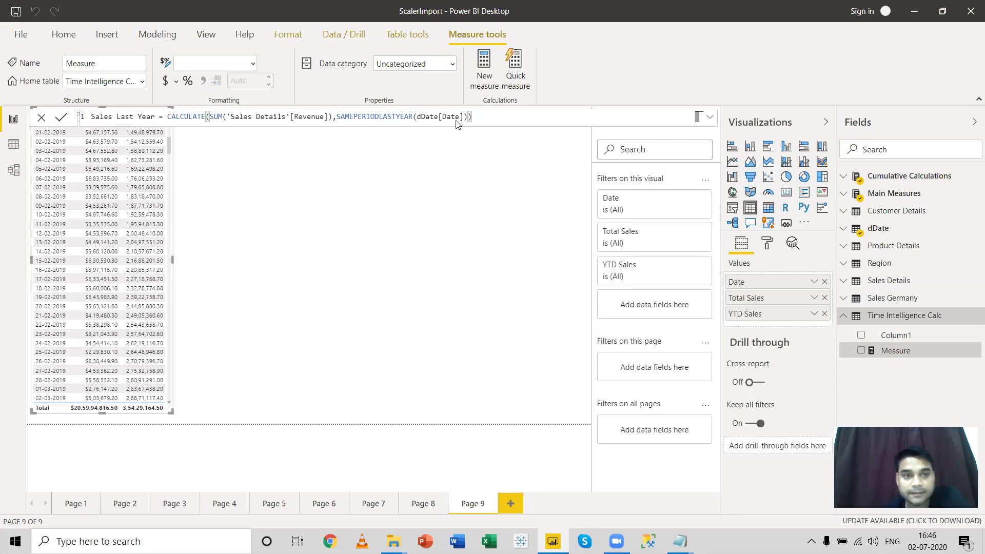
click(522, 214)
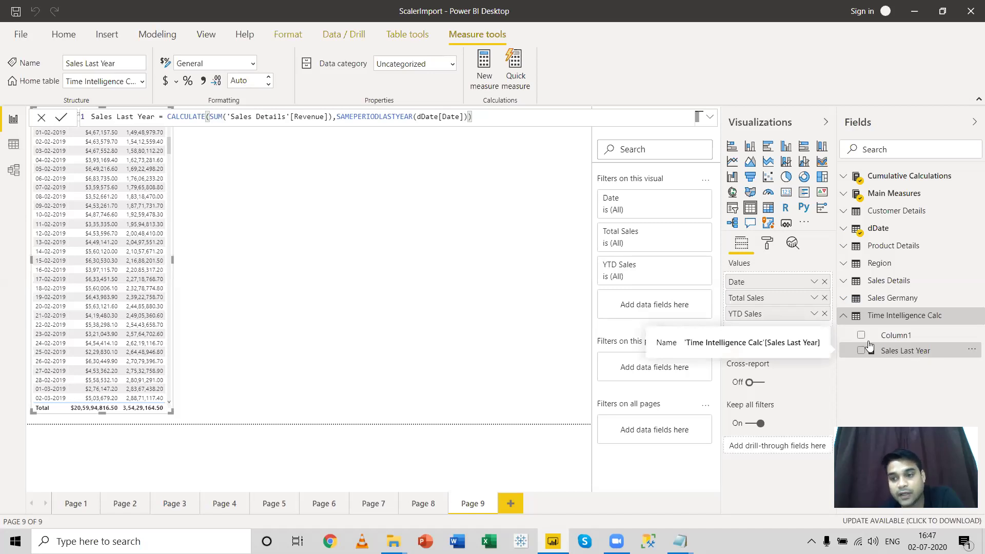
Delete the placeholder Column1 from the Time Intelligence Calc table.
right_click(897, 335)
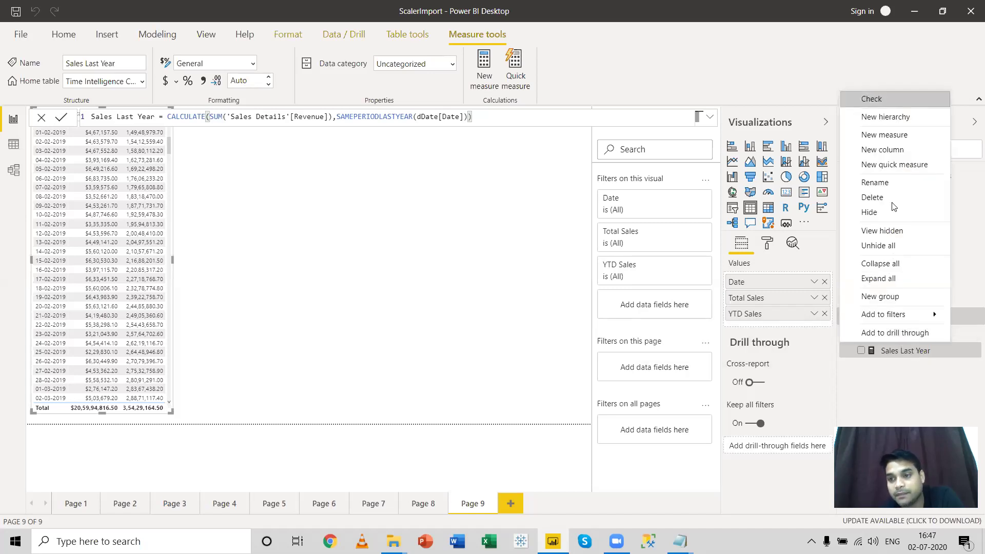
key(Escape)
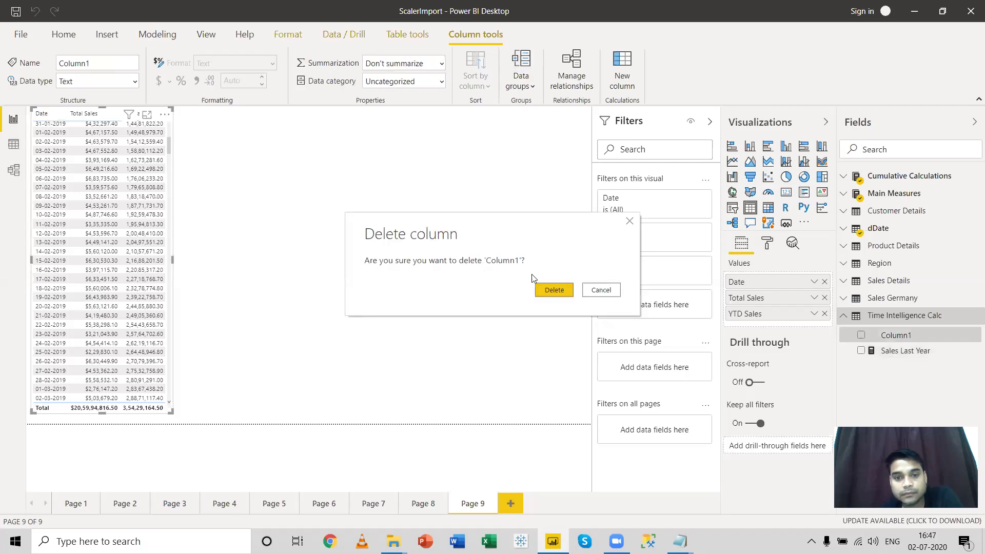
click(545, 288)
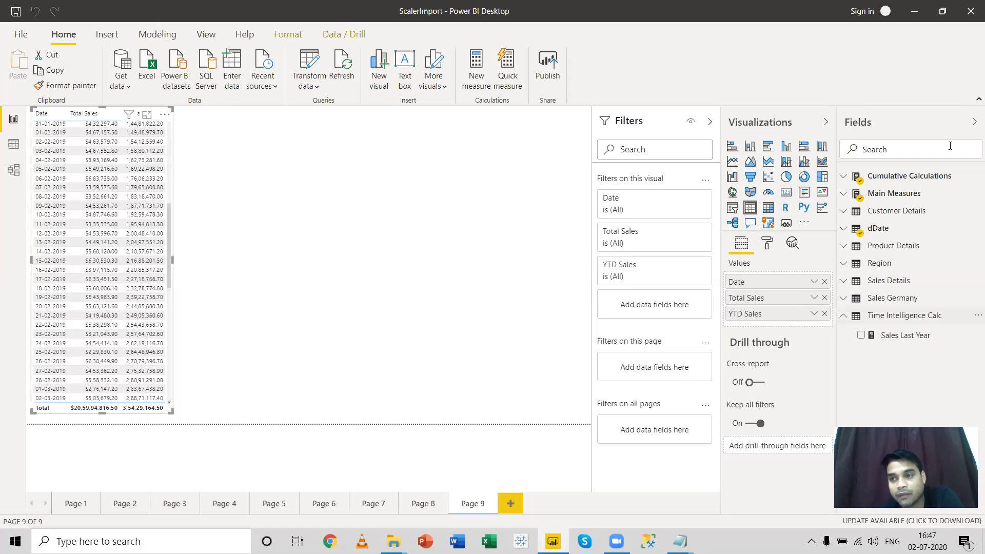
Refresh the field list by hiding and reshowing it, then display the Sales Last Year formula in the Time Intelligence Calc table.
click(974, 121)
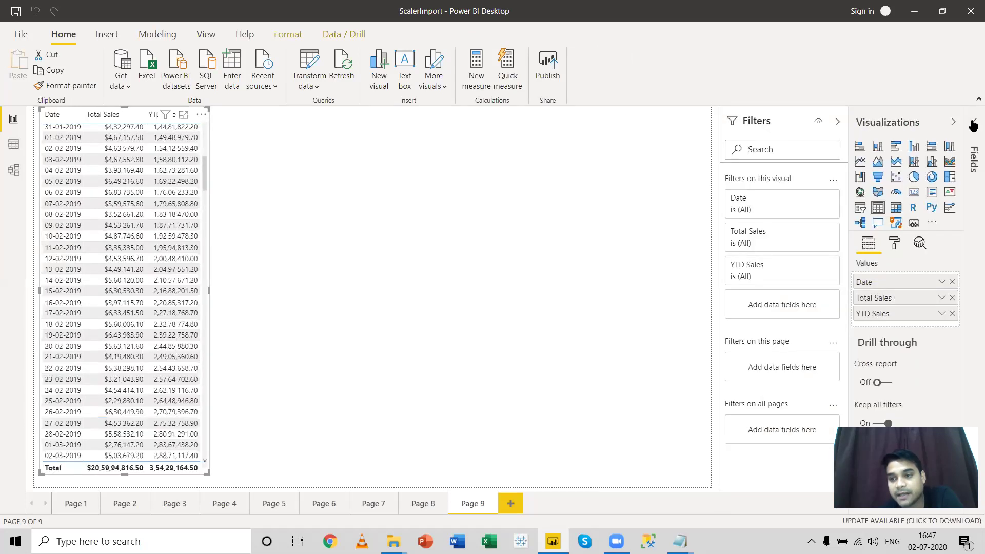
click(973, 124)
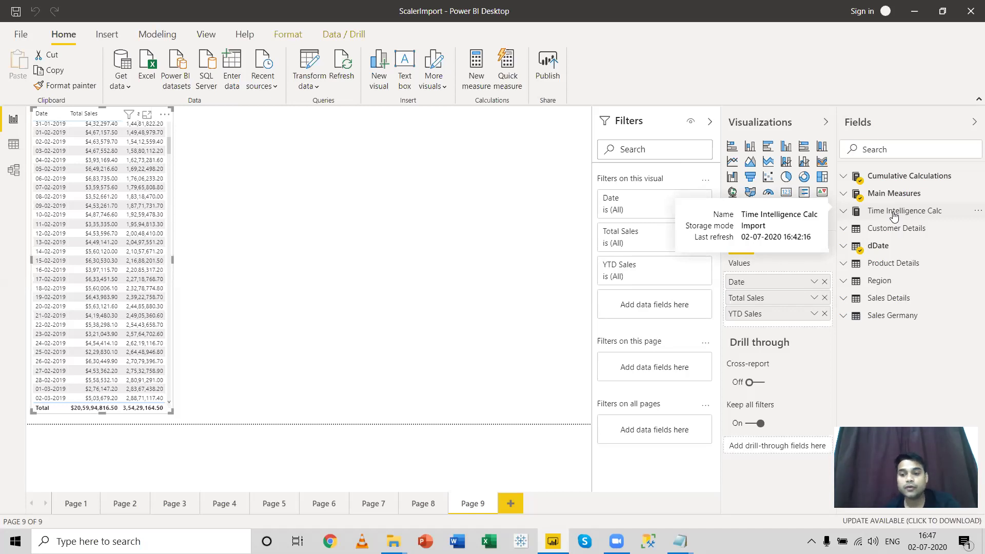
click(844, 214)
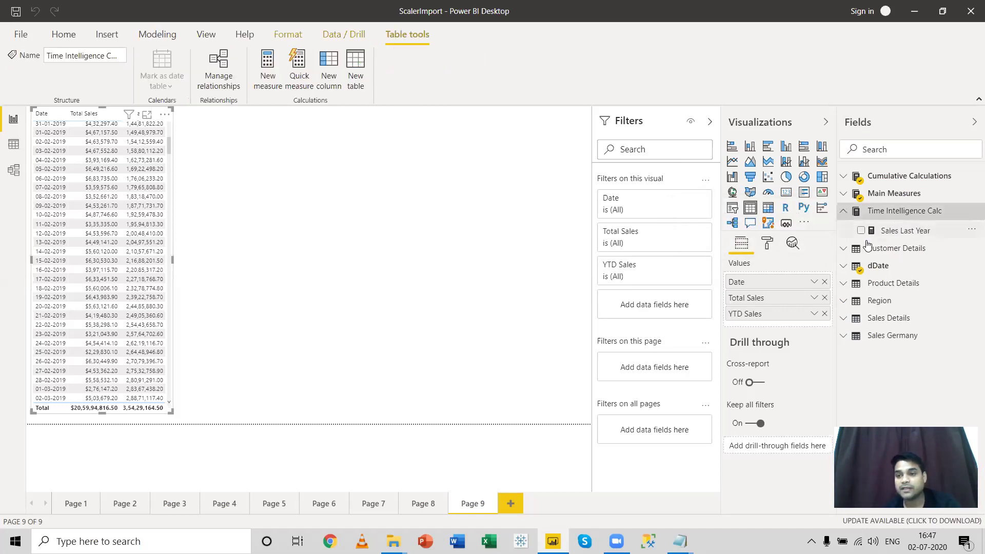
click(906, 231)
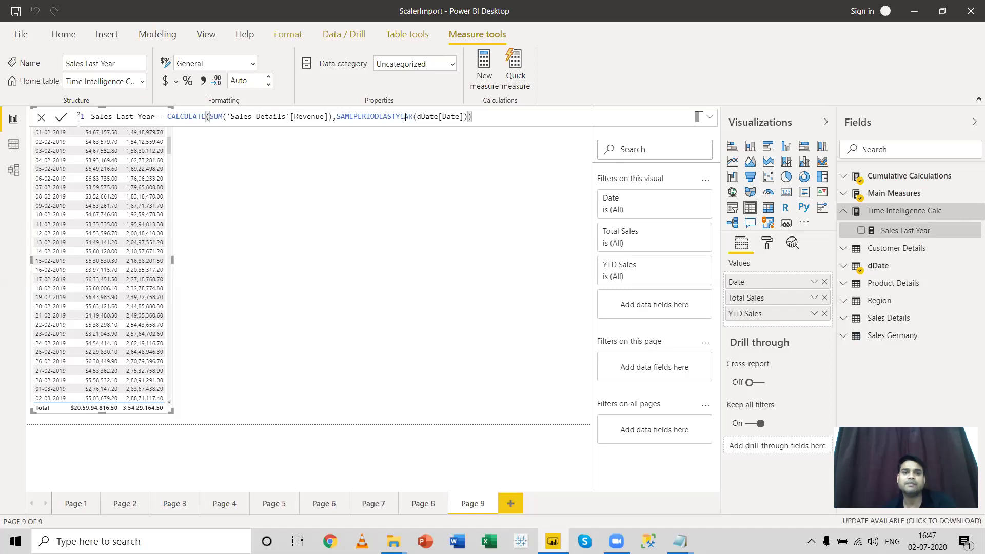
Add a new report page and insert an empty table visual on it.
click(513, 501)
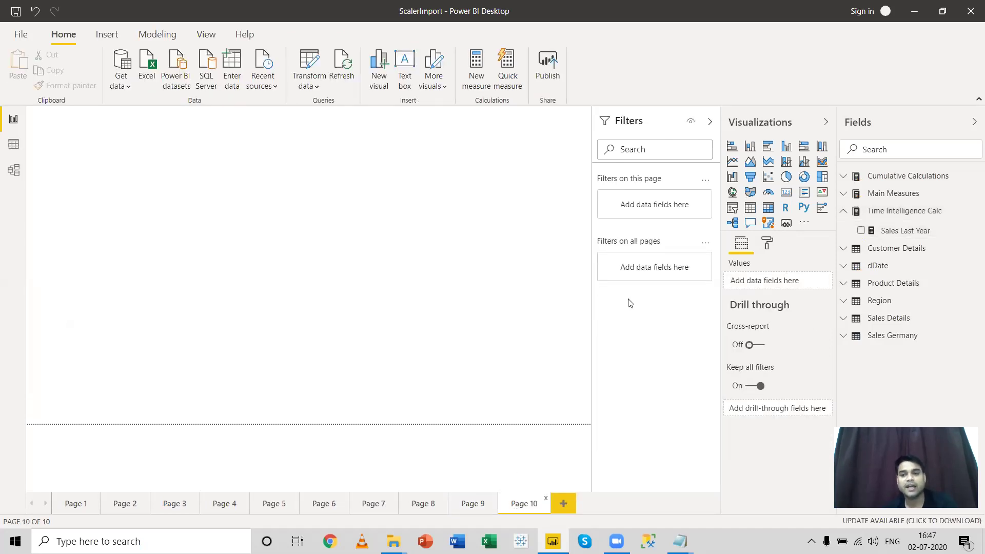
click(750, 207)
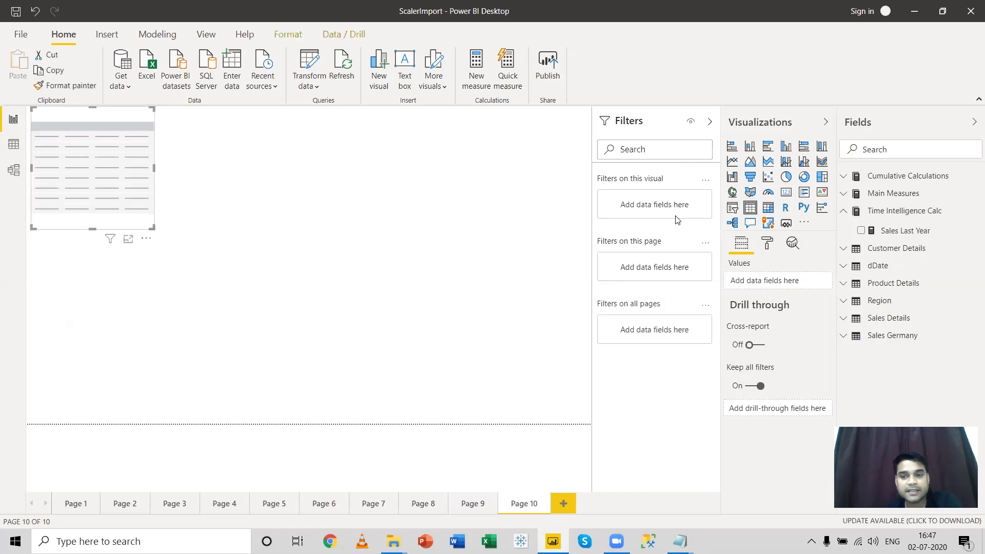
Add Date from the dDate table to the table visual and show it as plain dates instead of the date hierarchy.
click(844, 211)
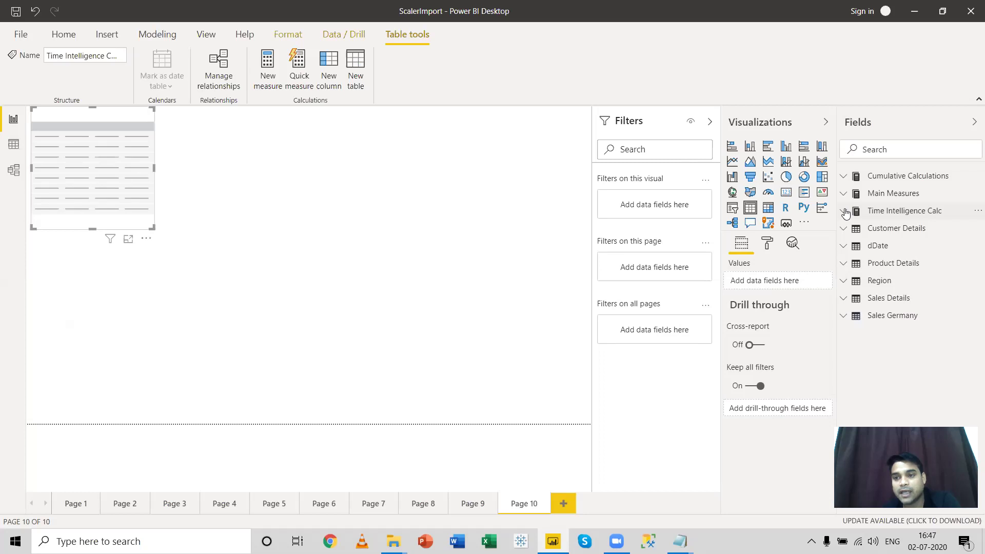
click(842, 245)
drag(895, 270, 771, 273)
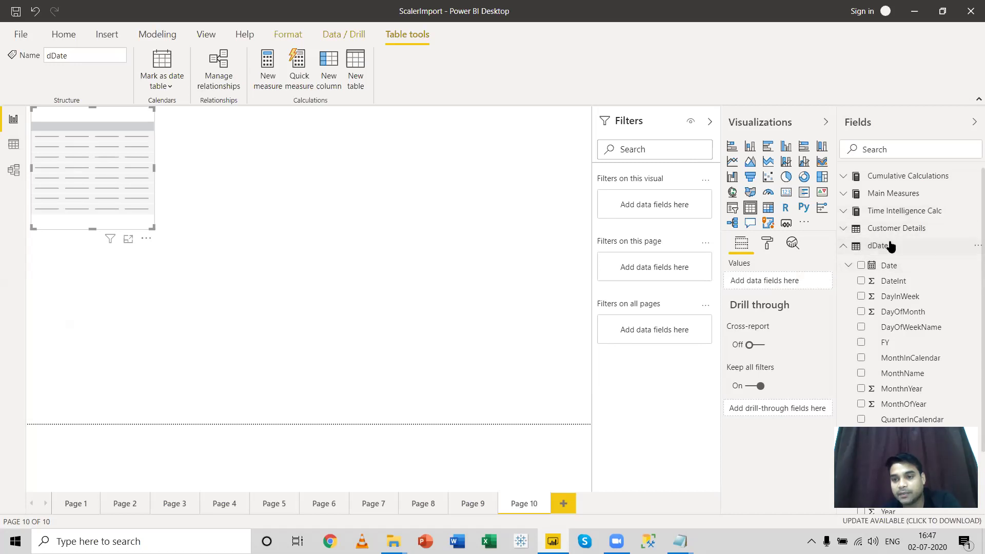
drag(889, 264, 775, 285)
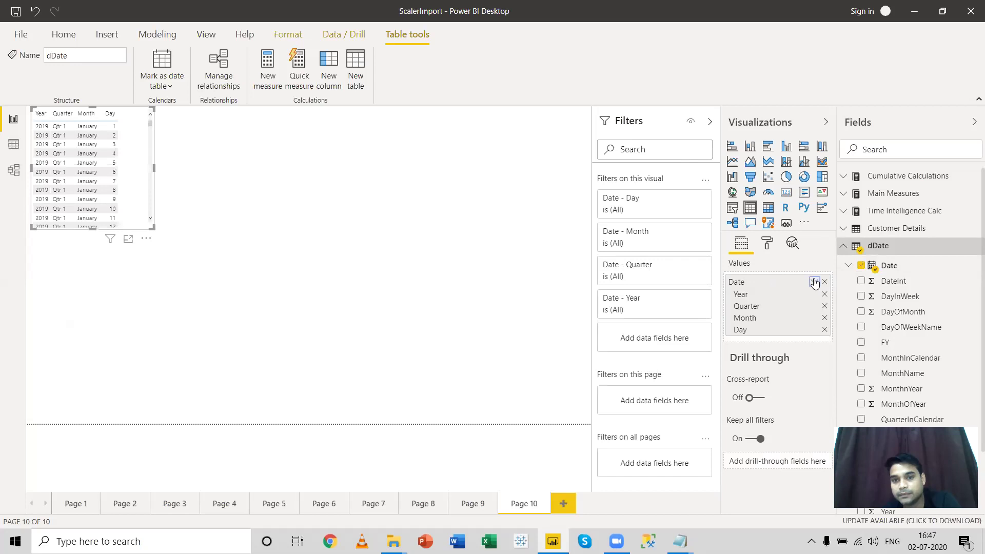
click(814, 282)
click(843, 348)
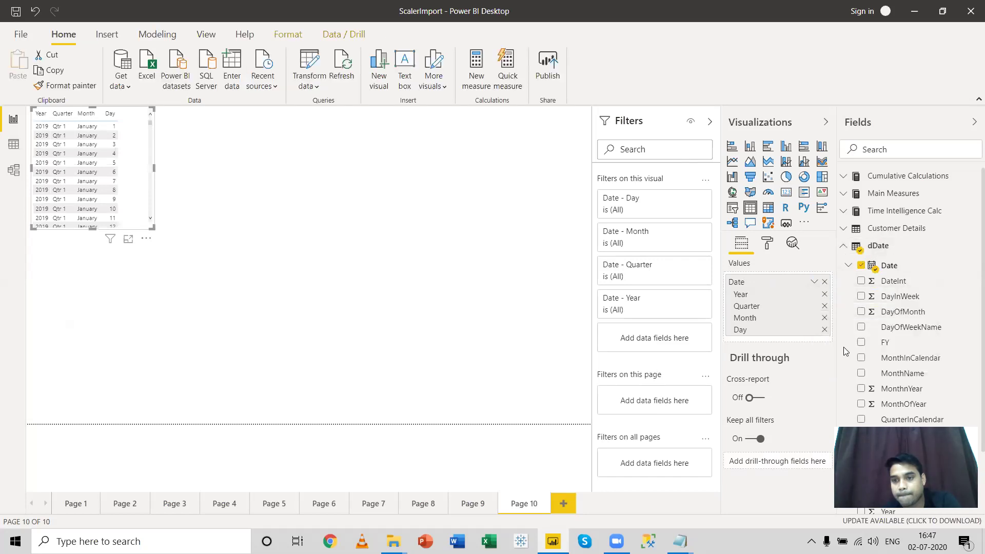
Add the Total Sales measure from Main Measures to the table visual and collapse the Main Measures table.
click(845, 195)
mouse_move(872, 272)
mouse_down()
mouse_move(770, 290)
mouse_move(779, 289)
mouse_up()
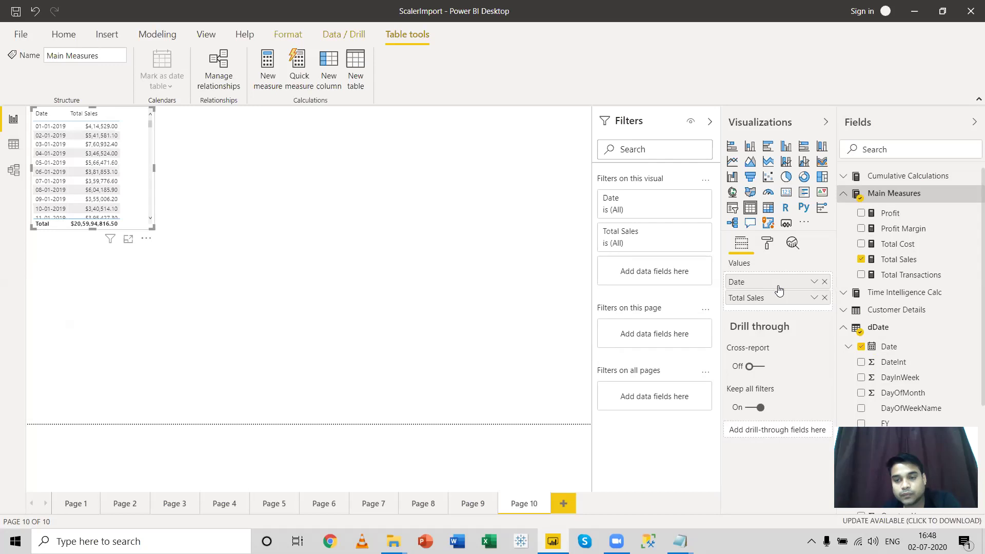
click(843, 197)
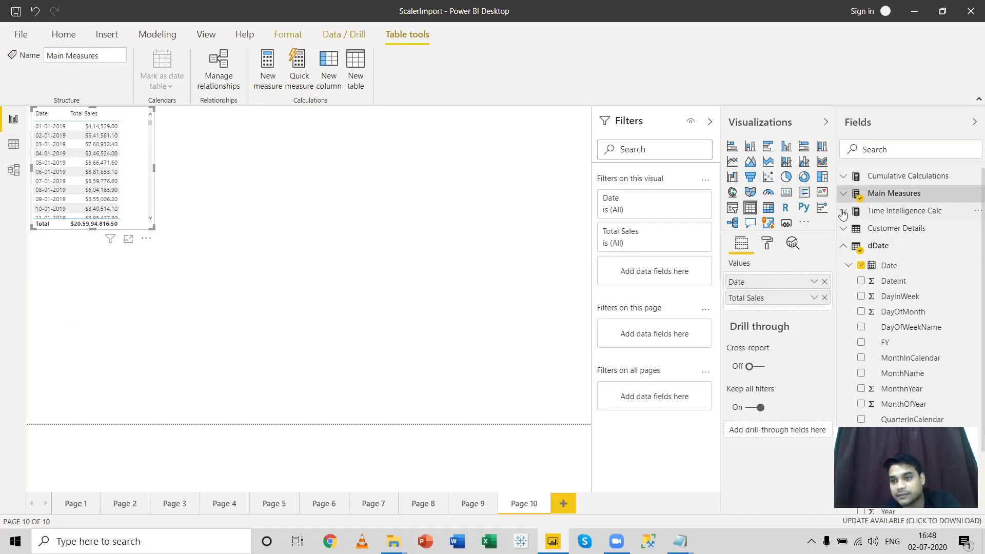
Add the Sales Last Year measure to the table visual and enlarge the visual to the bottom of the page.
click(843, 216)
drag(890, 231, 780, 307)
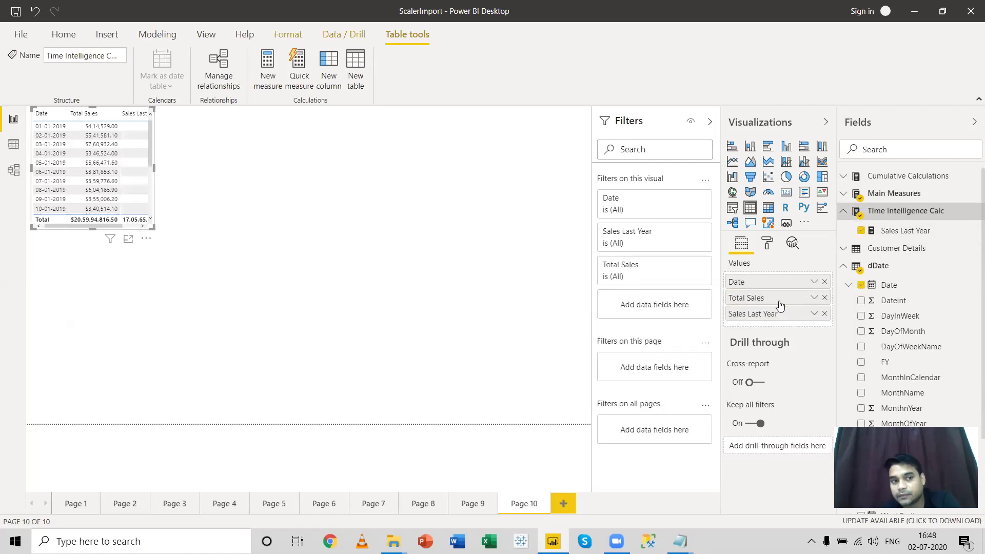
drag(152, 227, 176, 426)
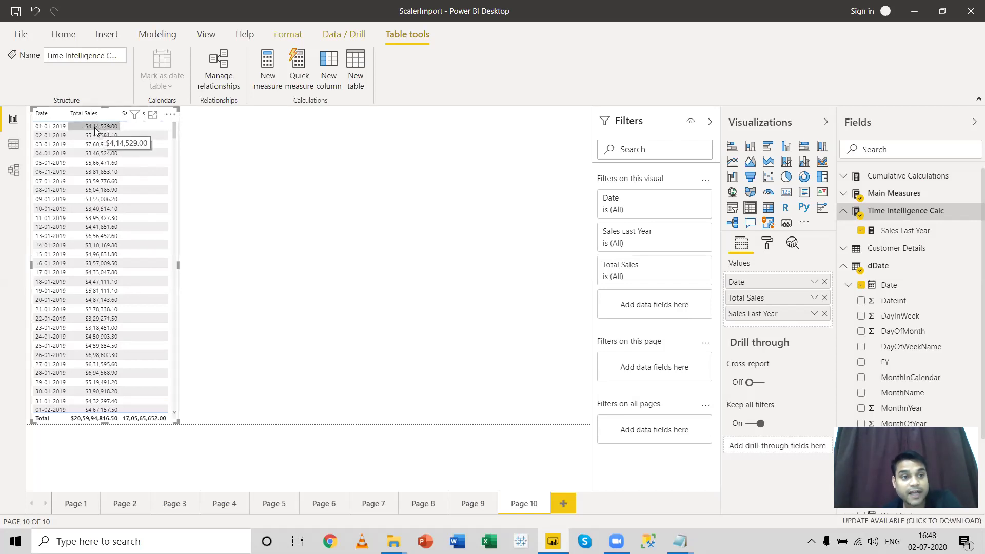
Examine the table rows around January 2020 for Total Sales and Sales Last Year, and review the Sales Last Year formula.
drag(175, 130, 161, 331)
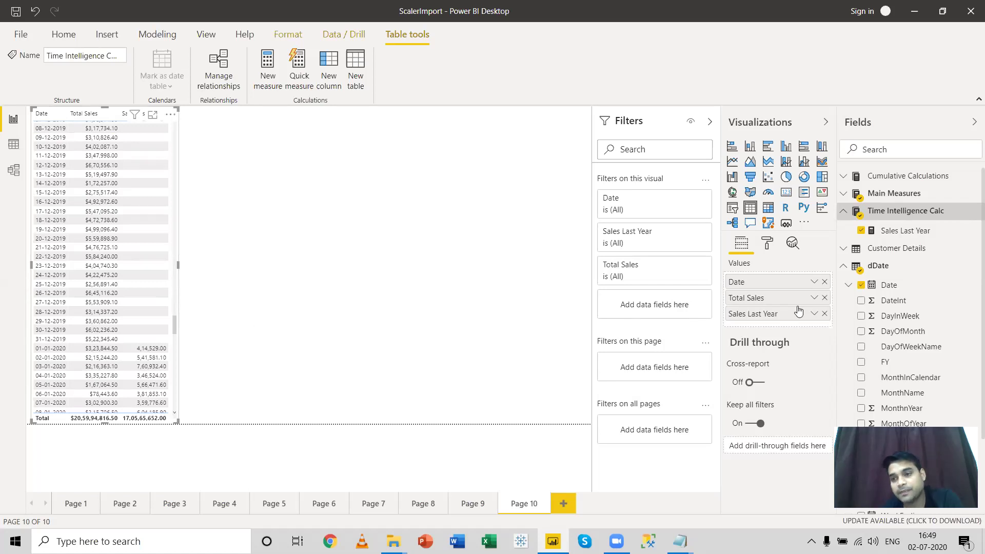
click(891, 232)
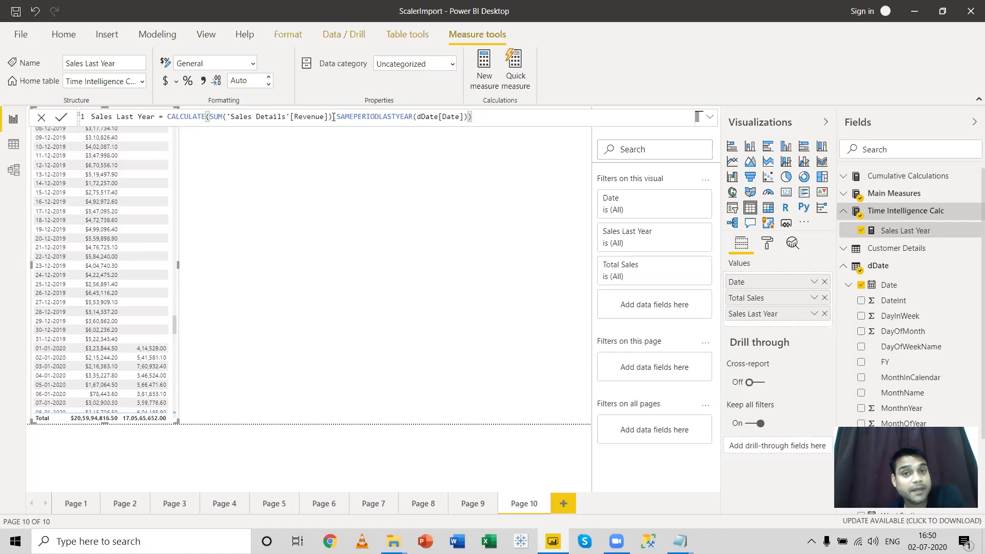
text(,)
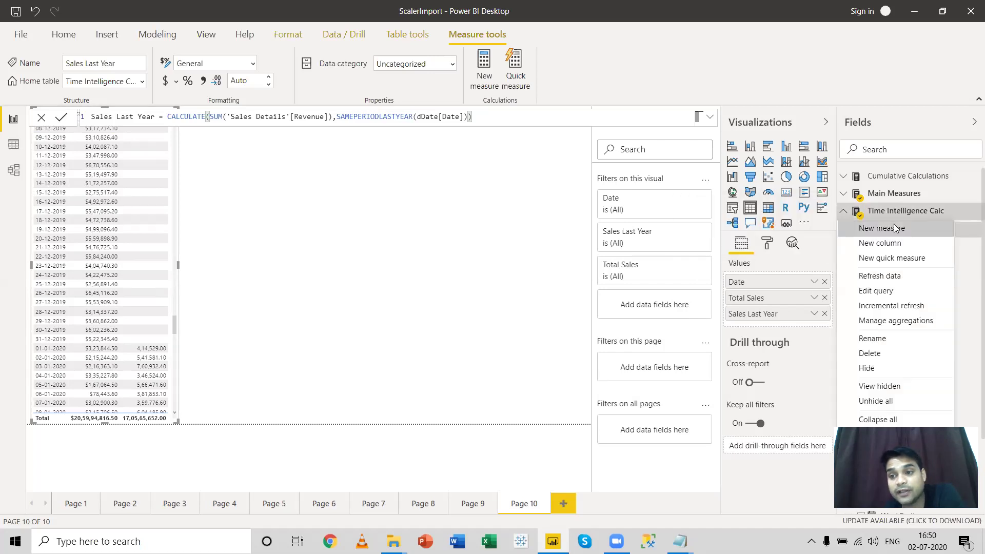
Add a new measure named Sales LY to the Time Intelligence Calc table.
click(895, 228)
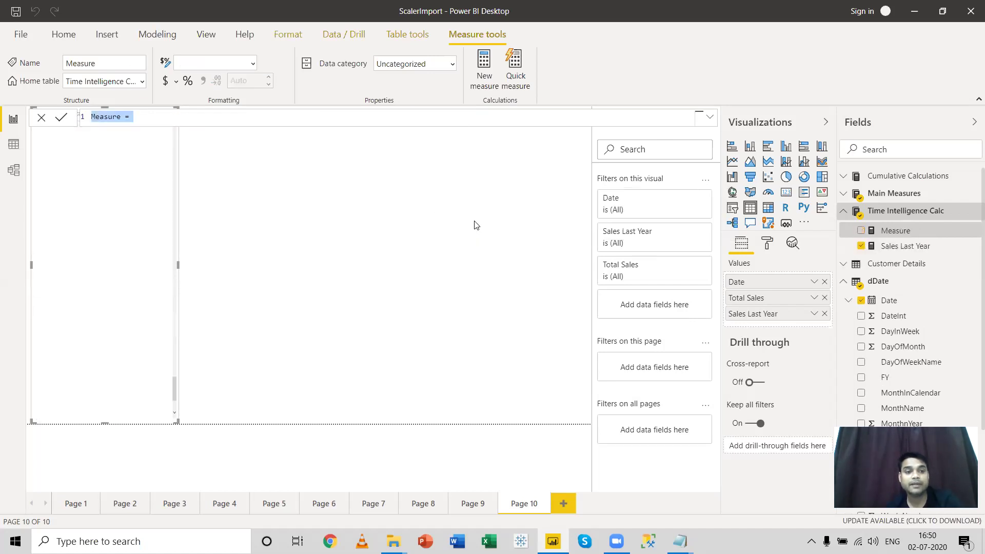
text(Sal)
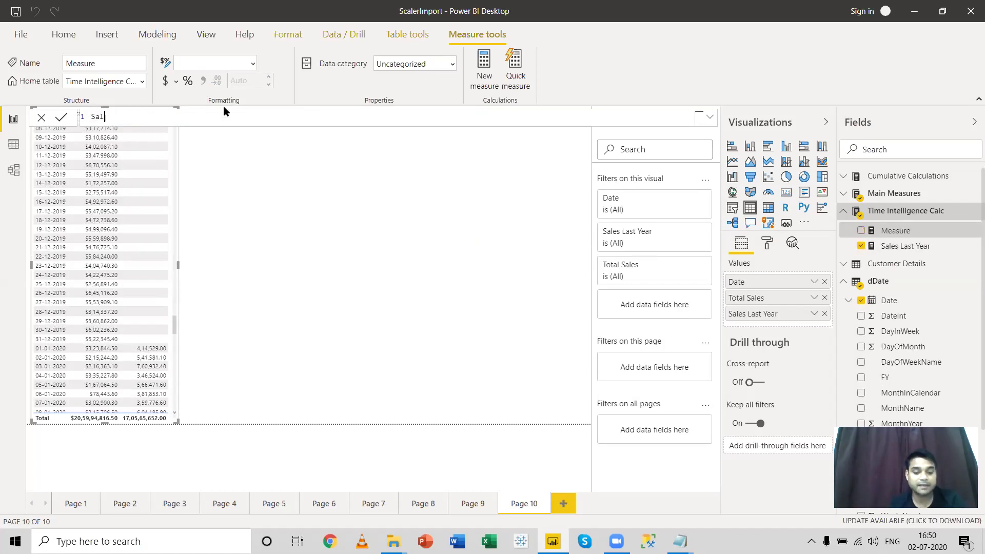
text(es LY)
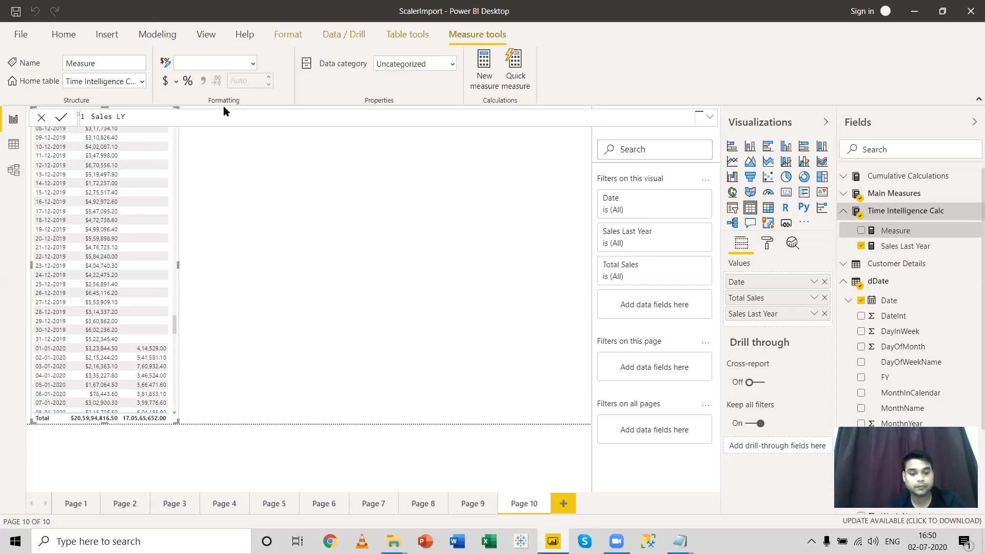
Begin the Sales LY formula with a CALCULATE function that evaluates the [Total Sales] measure.
text( = cal)
key(Tab)
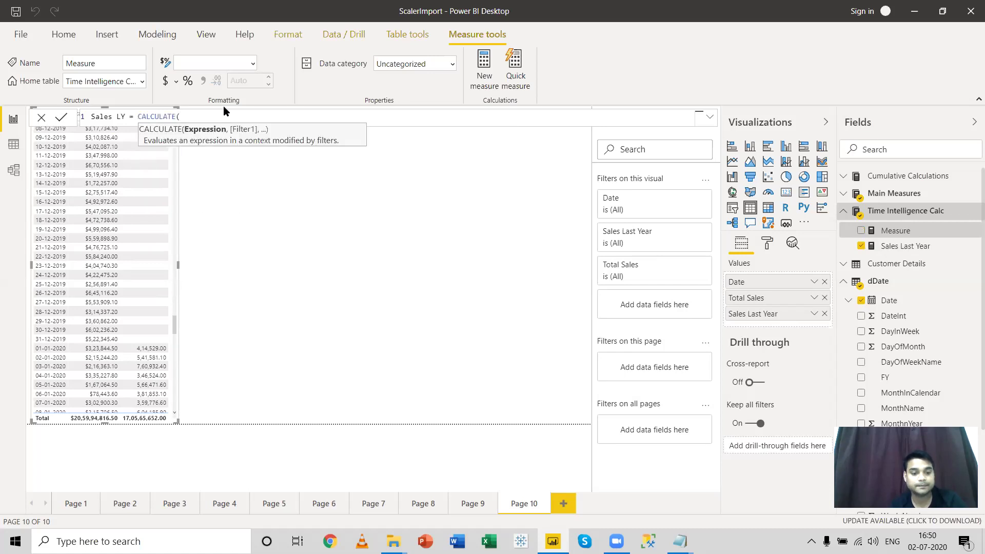
text(to)
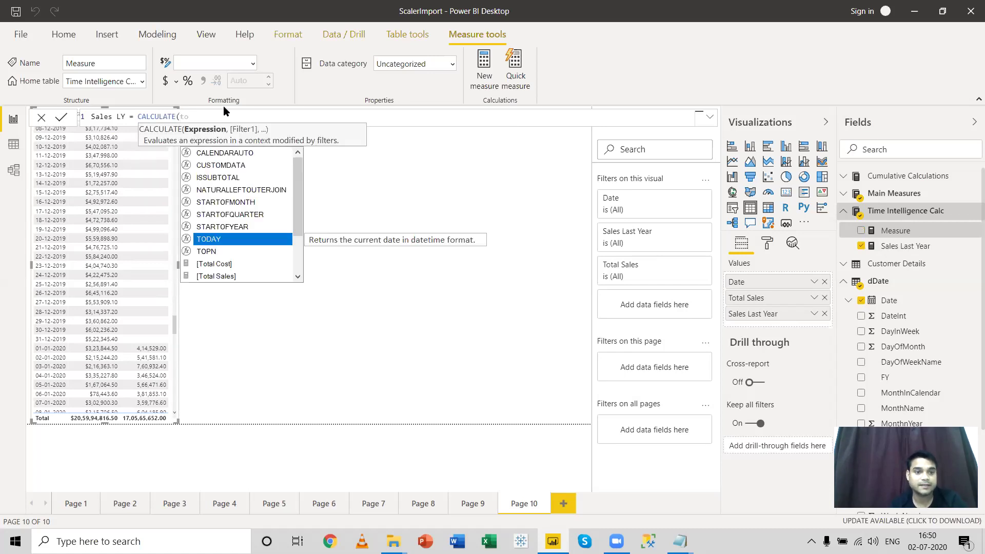
key(Down)
key(Down)
key(Down)
key(Tab)
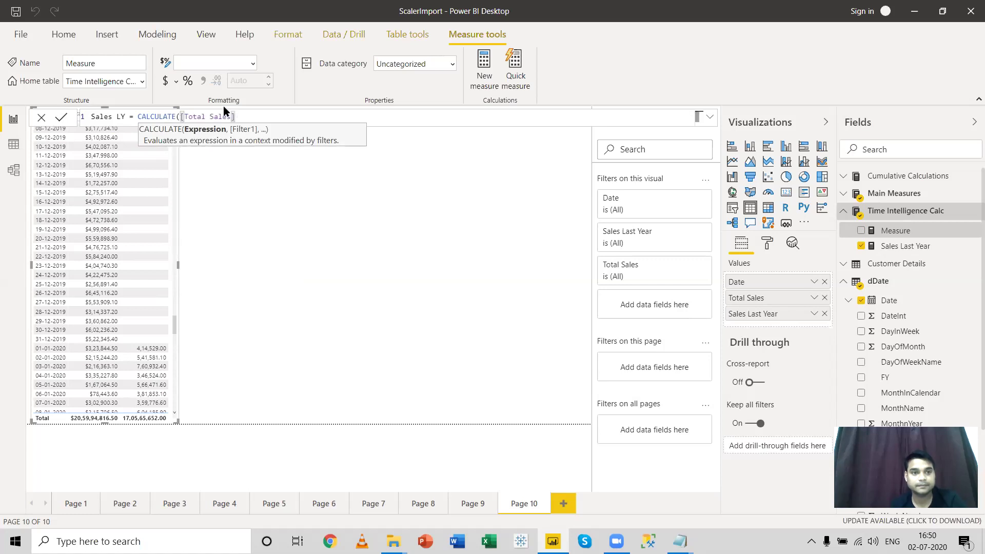
Add a DATEADD filter to the Sales LY formula with dDate[Date] as its dates argument.
text(,d)
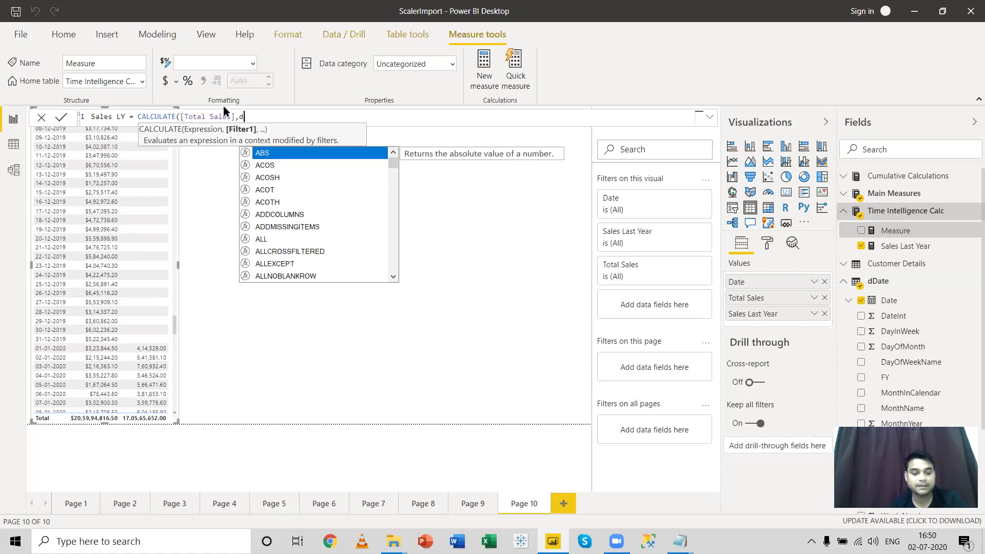
text(ate)
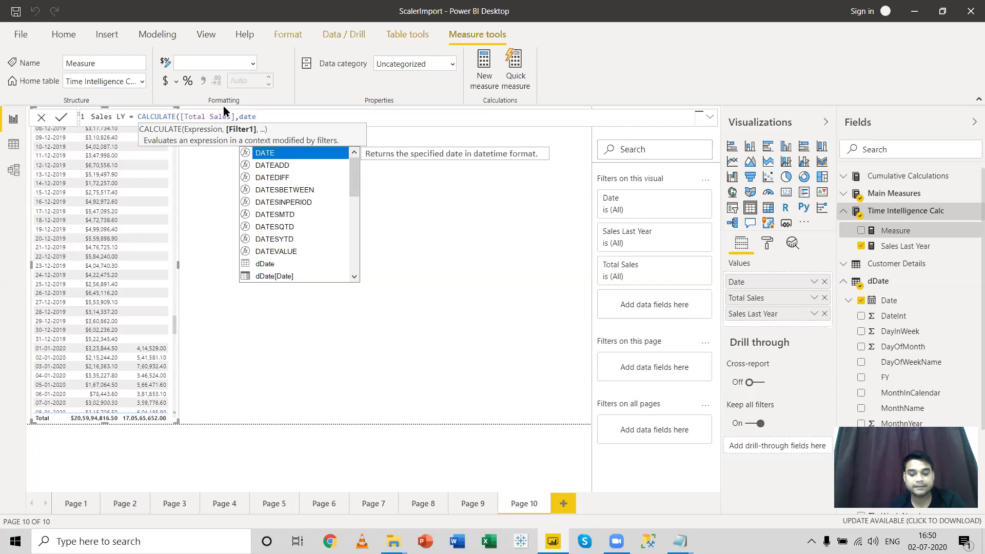
key(Down)
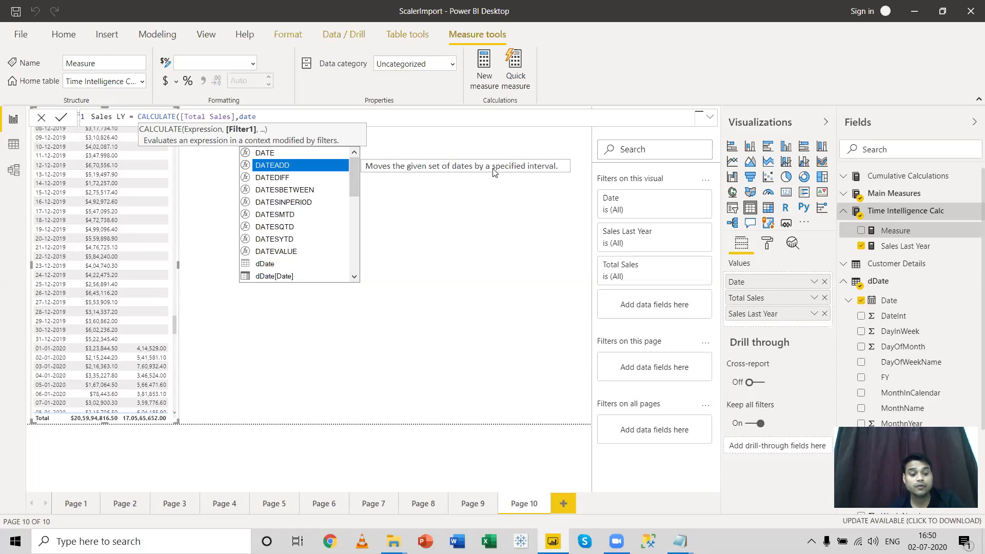
key(Tab)
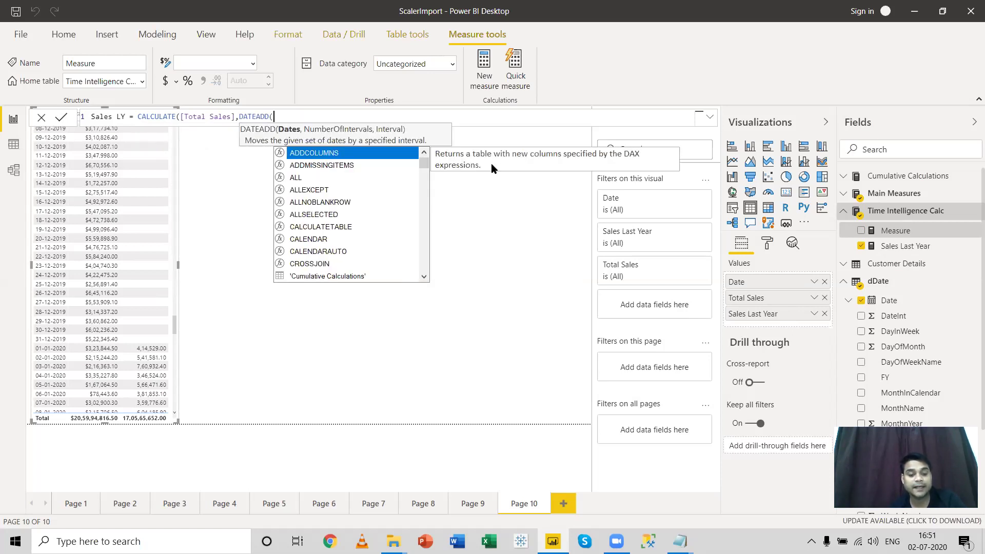
text(da)
key(Down)
key(Down)
key(Down)
key(Down)
key(Down)
key(Down)
key(Down)
key(Down)
key(Tab)
text(,)
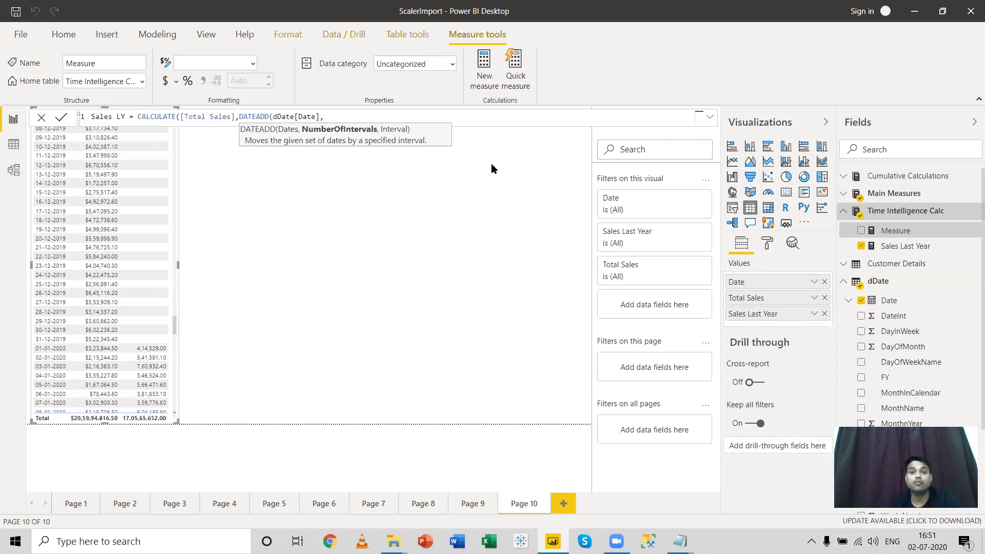
Shift the Sales LY dates by -1 YEAR, close both functions and commit the measure.
text(-1)
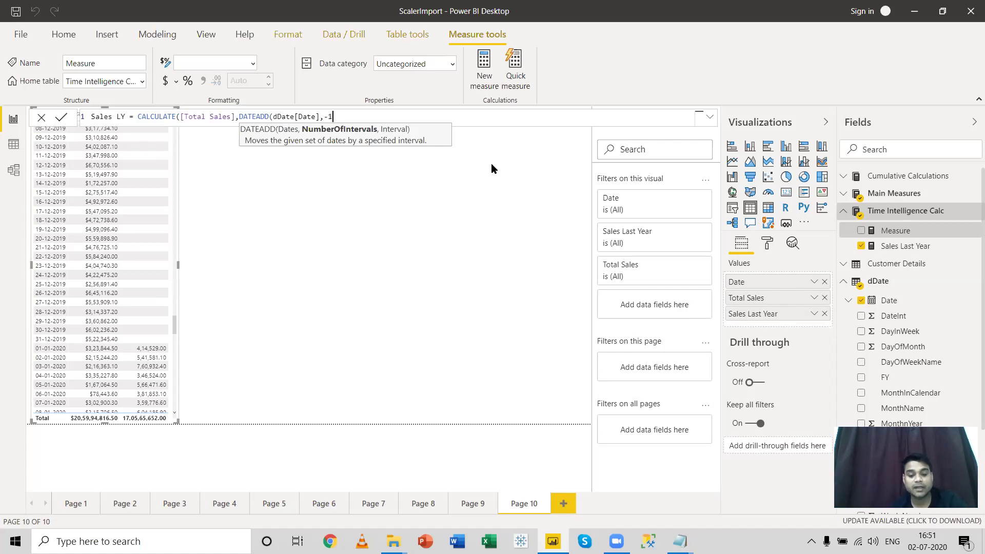
text(,)
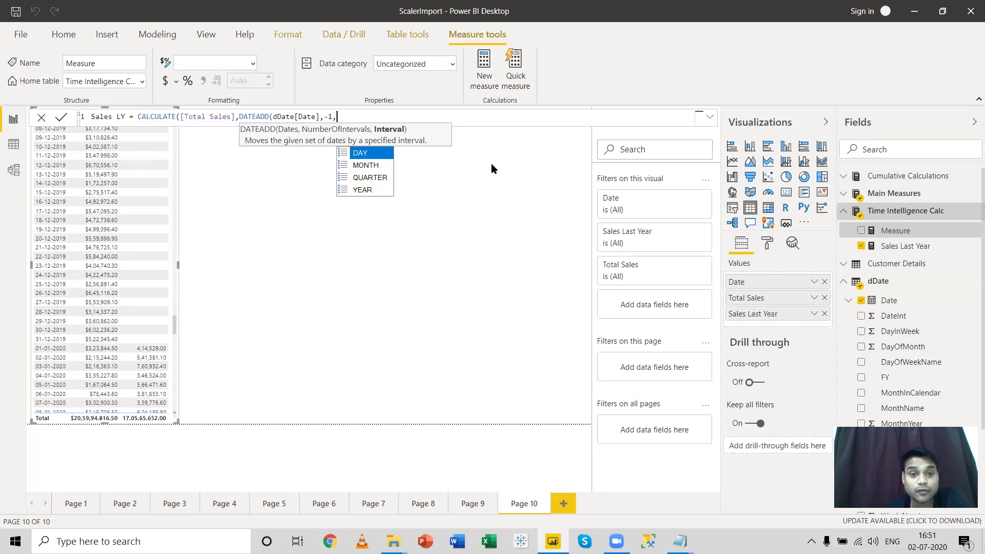
key(Down)
key(Down)
key(Down)
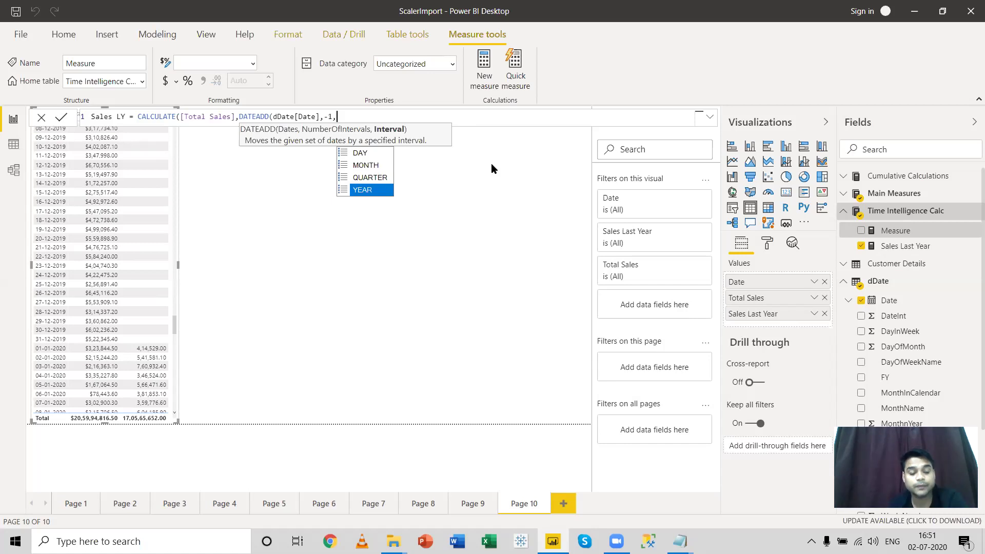
key(Tab)
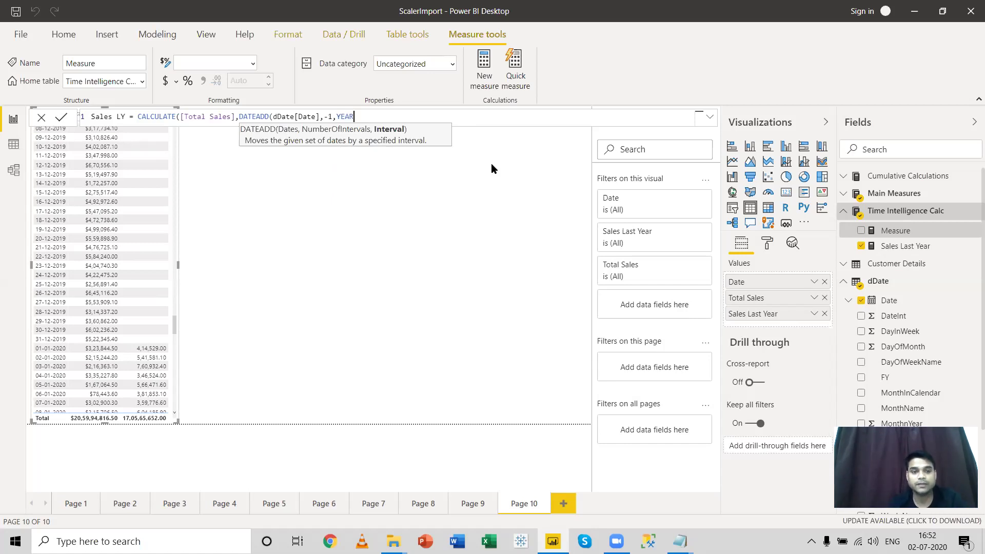
text())
key(Return)
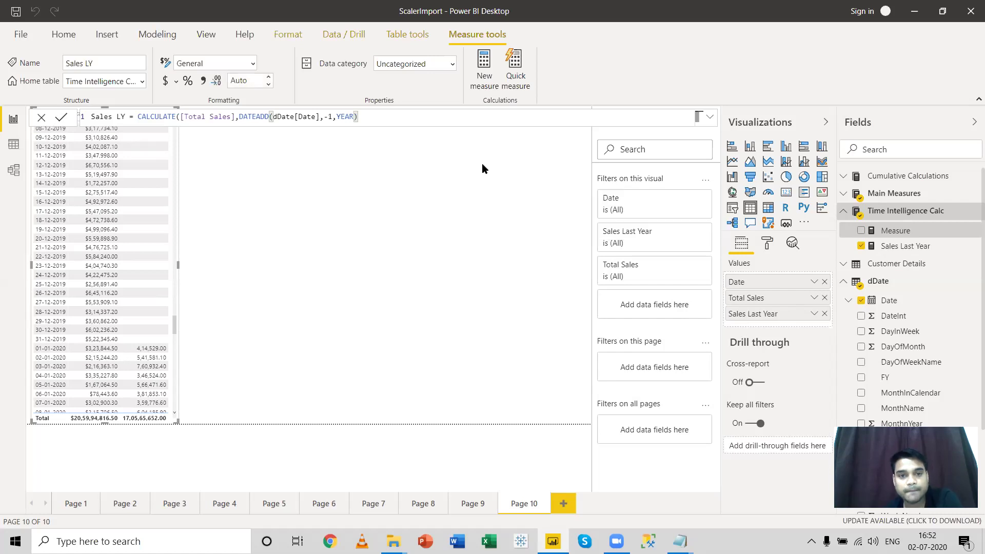
text())
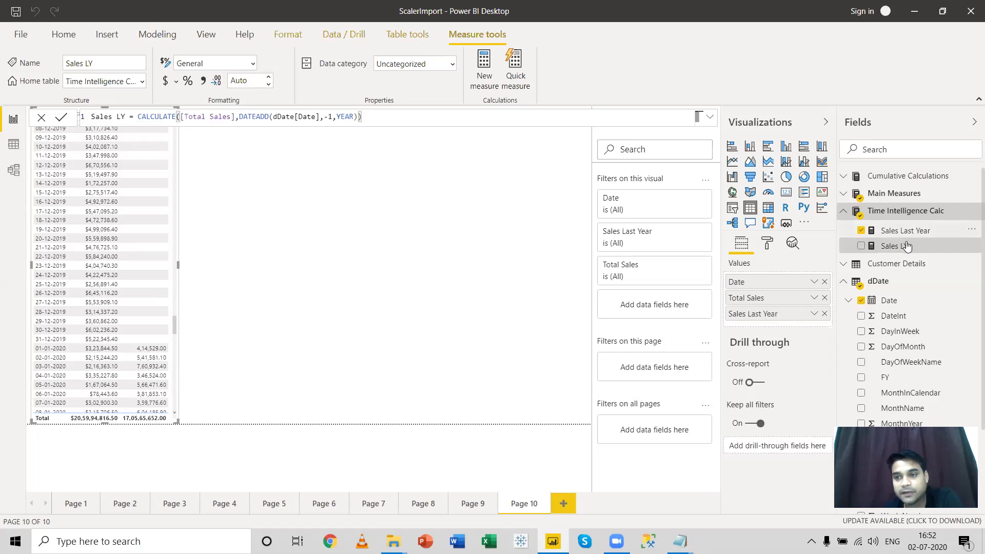
Add the Sales LY measure to the table visual after Sales Last Year and widen the visual to fit the column.
drag(900, 246, 776, 320)
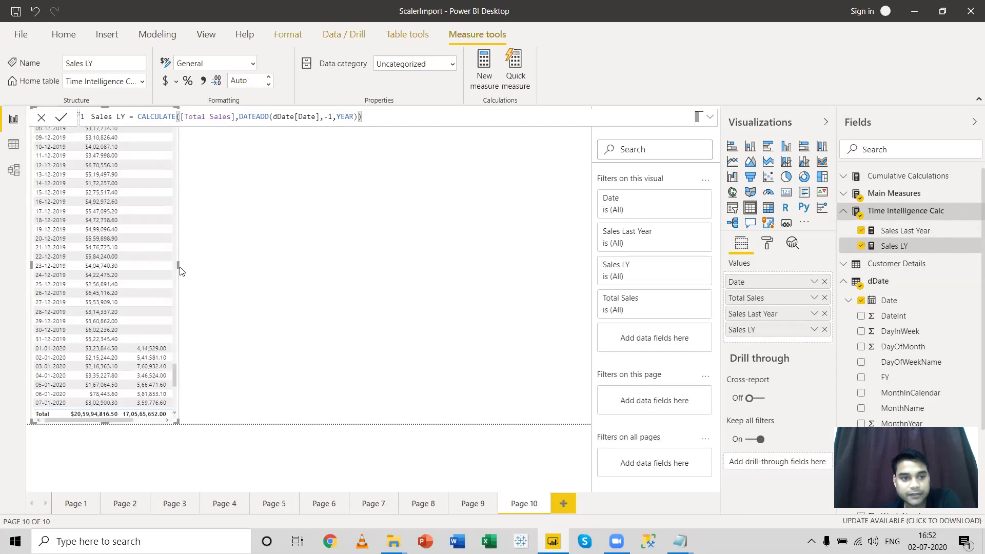
drag(178, 263, 237, 280)
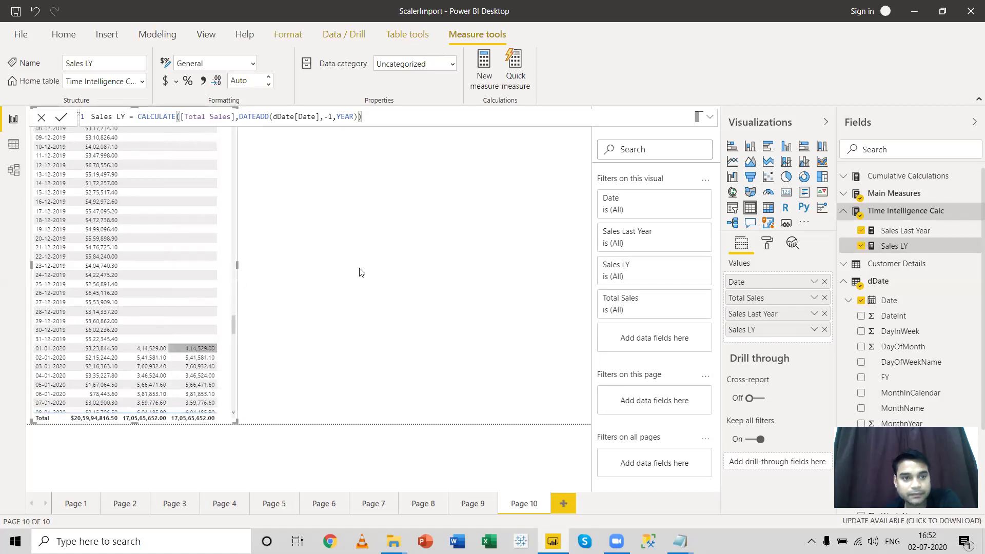
click(324, 334)
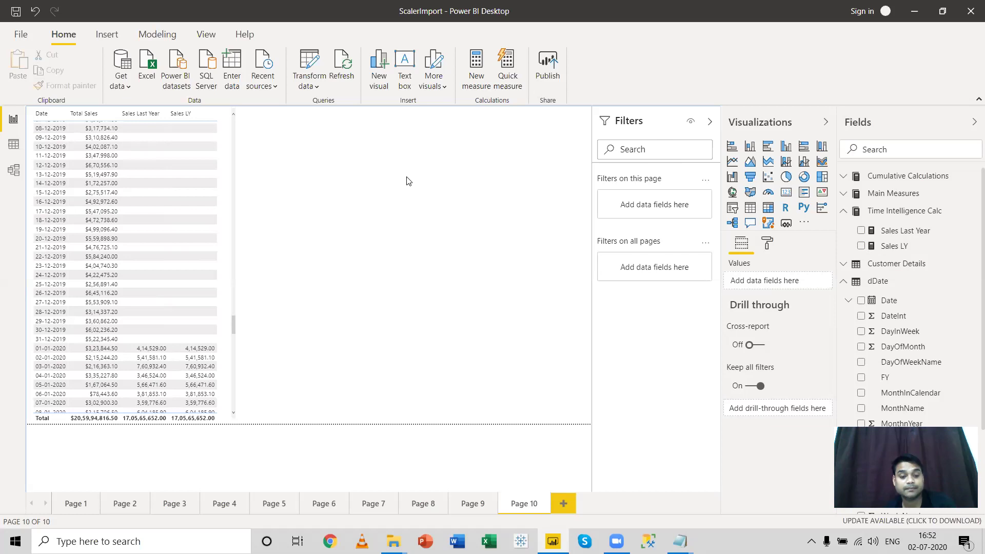
Add a new measure named Profit LY to the Time Intelligence Calc table and begin its formula with CALCULATE.
right_click(890, 214)
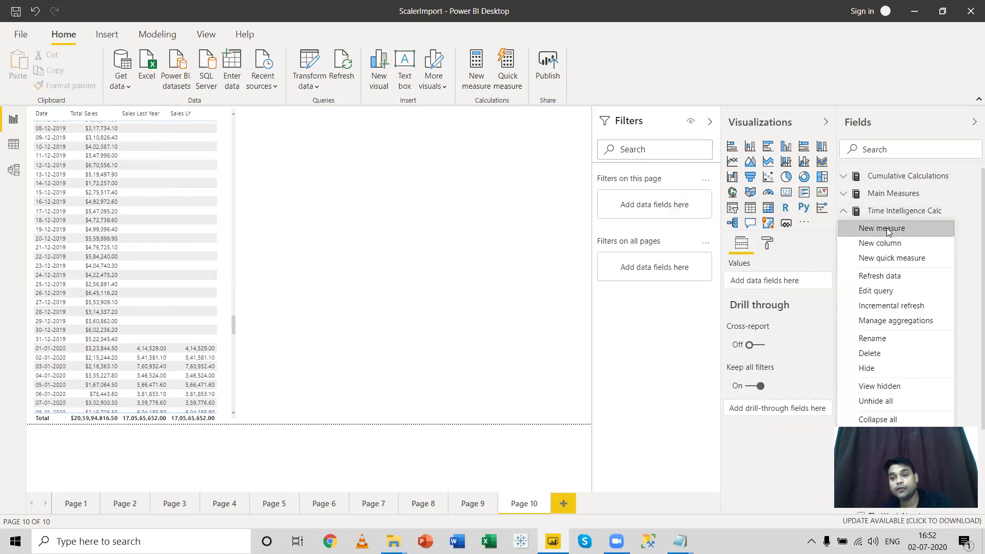
key(Escape)
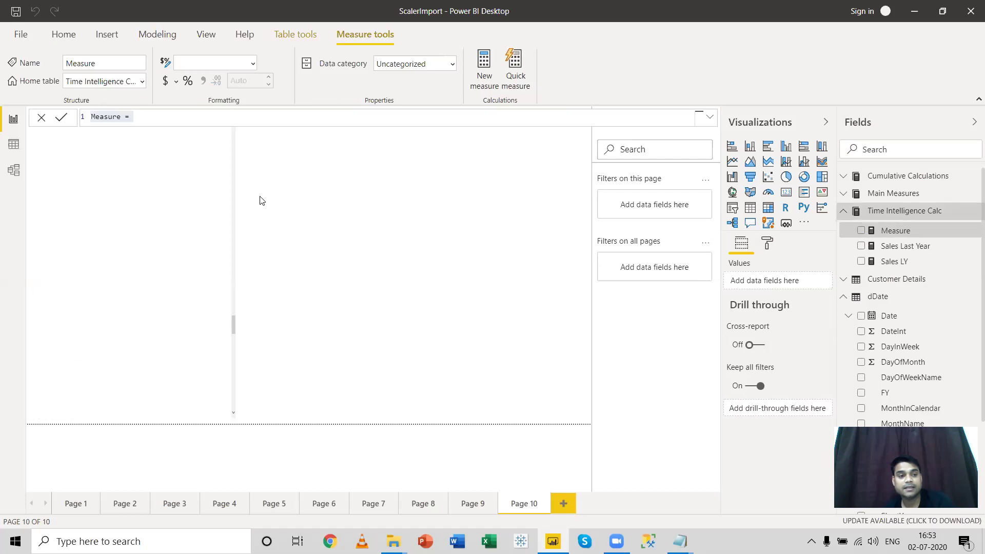
text(P)
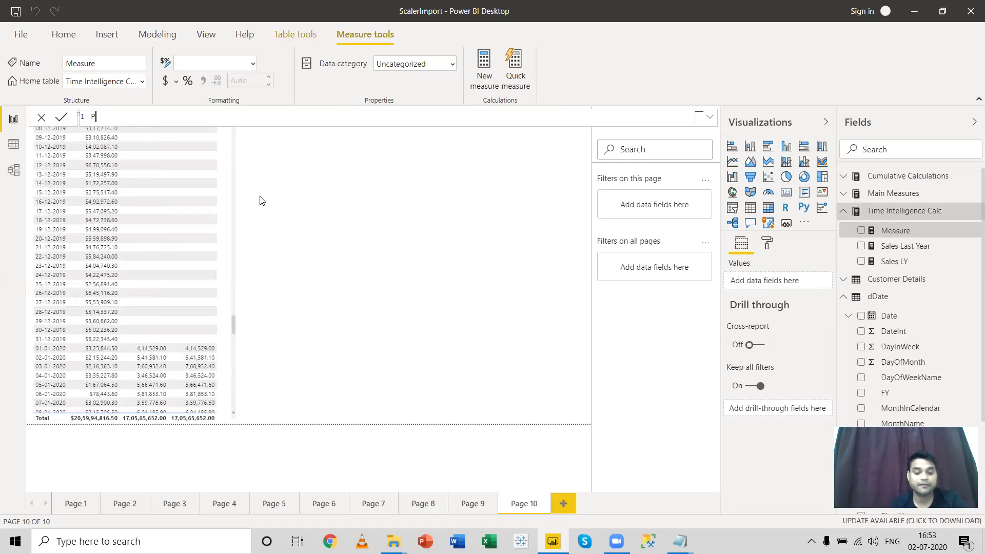
text(rofit L)
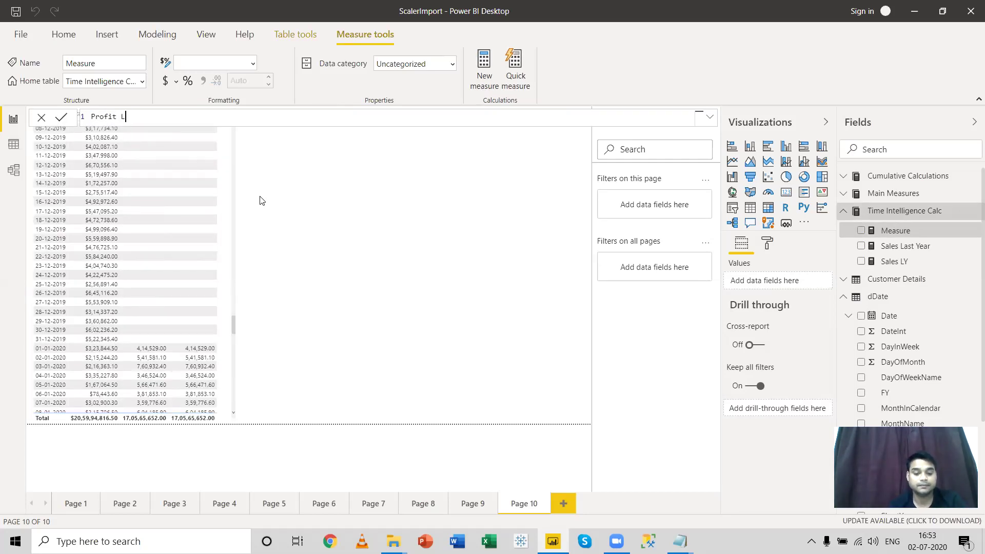
text(Y = calc)
key(Tab)
text(t)
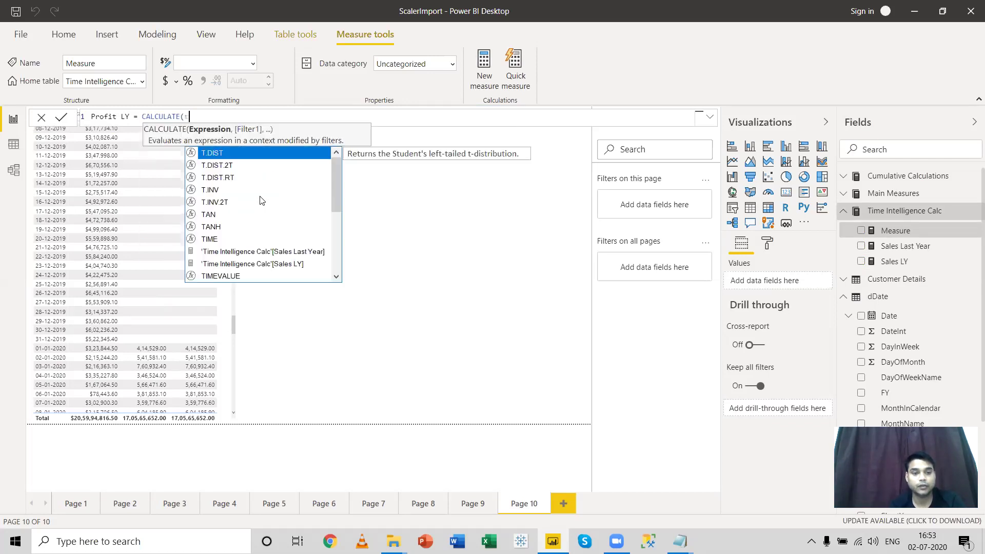
text(o)
key(Down)
key(Down)
key(Down)
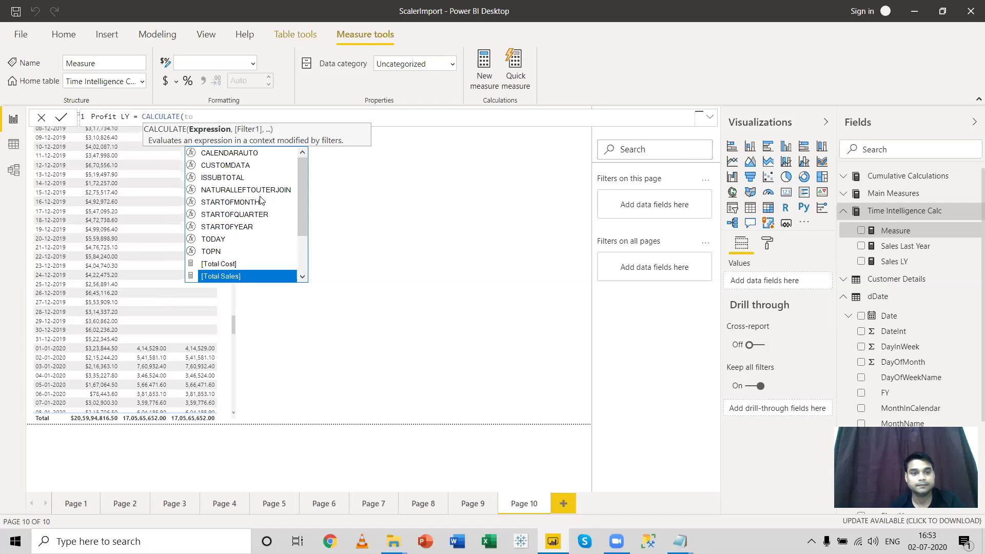
key(Down)
key(Down)
key(Down)
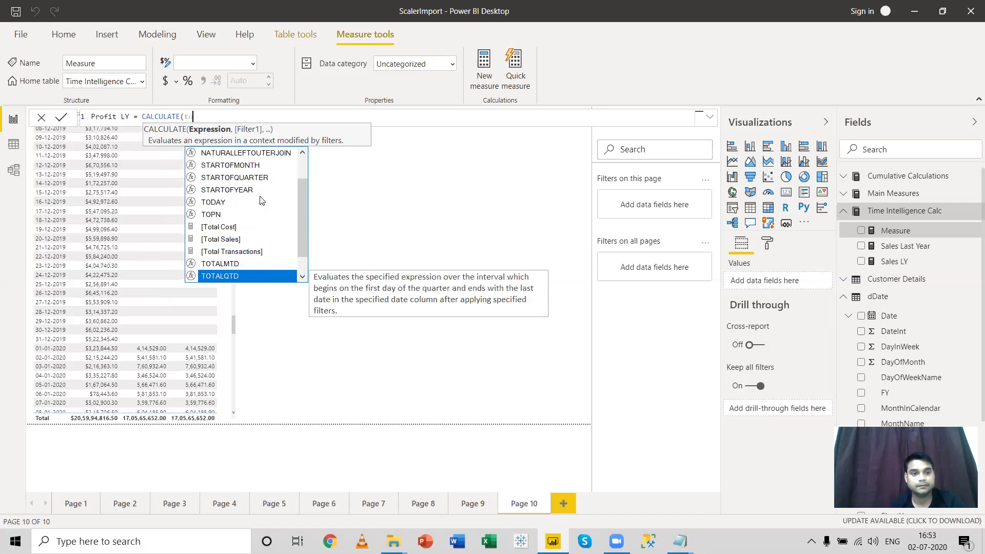
key(Up)
key(Up)
key(Up)
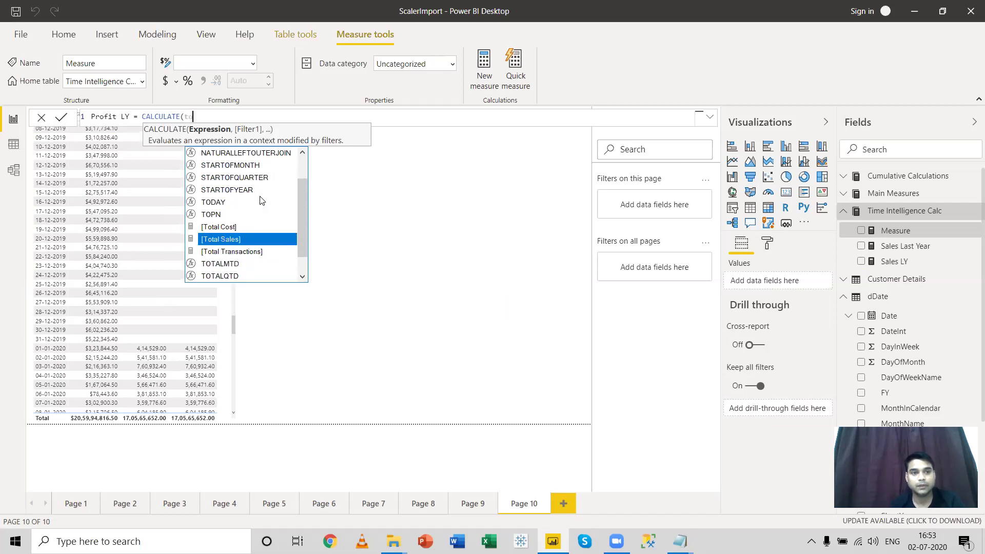
key(BackSpace)
key(BackSpace)
key(BackSpace)
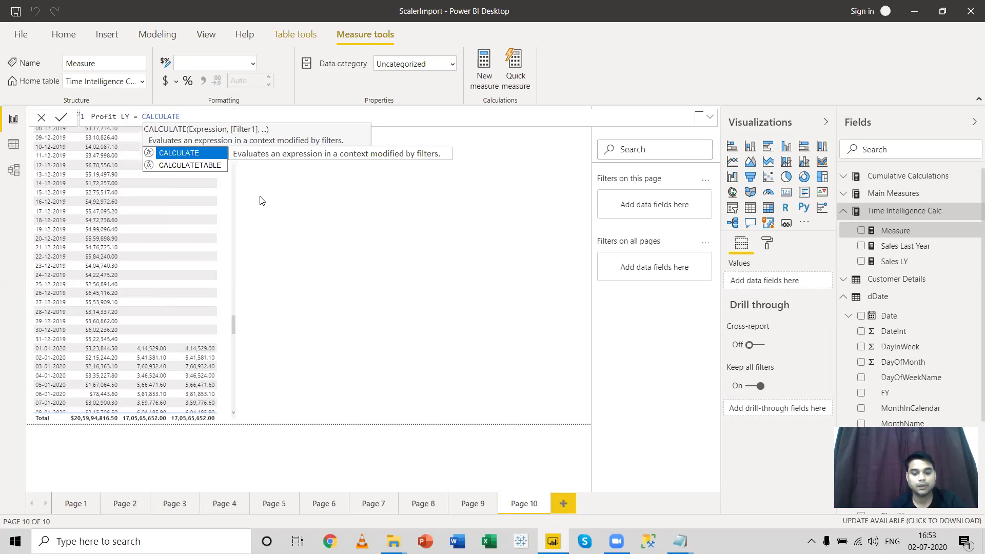
Use the [Profit] measure as the CALCULATE expression in the Profit LY formula.
text((pro)
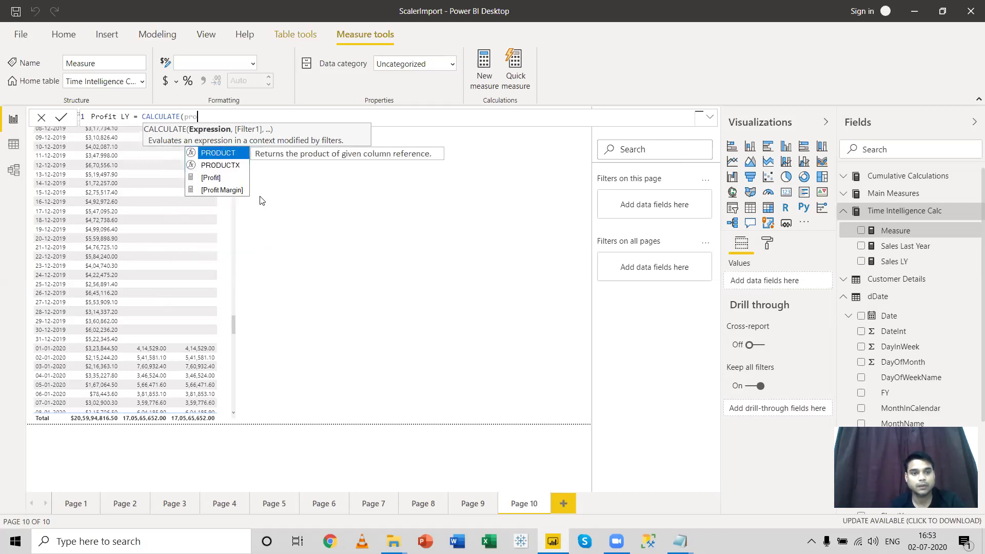
key(Down)
key(Down)
key(Tab)
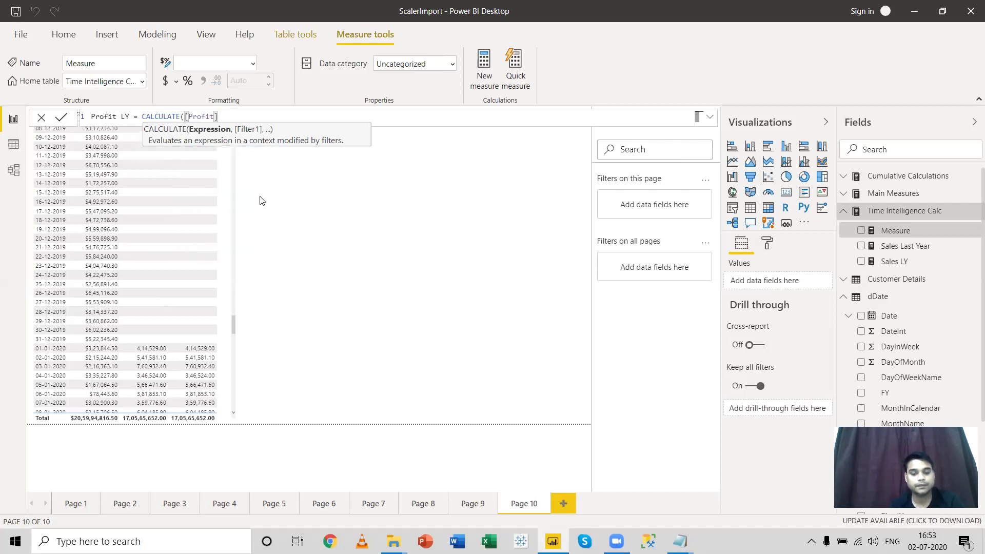
Add the DATEADD function as the filter argument of CALCULATE in the Profit LY formula.
text(,)
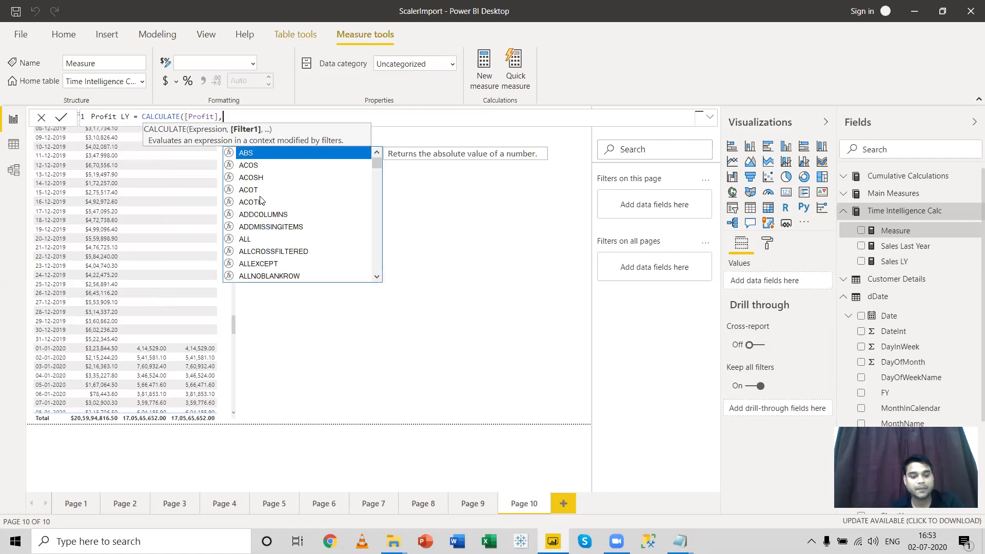
text(da)
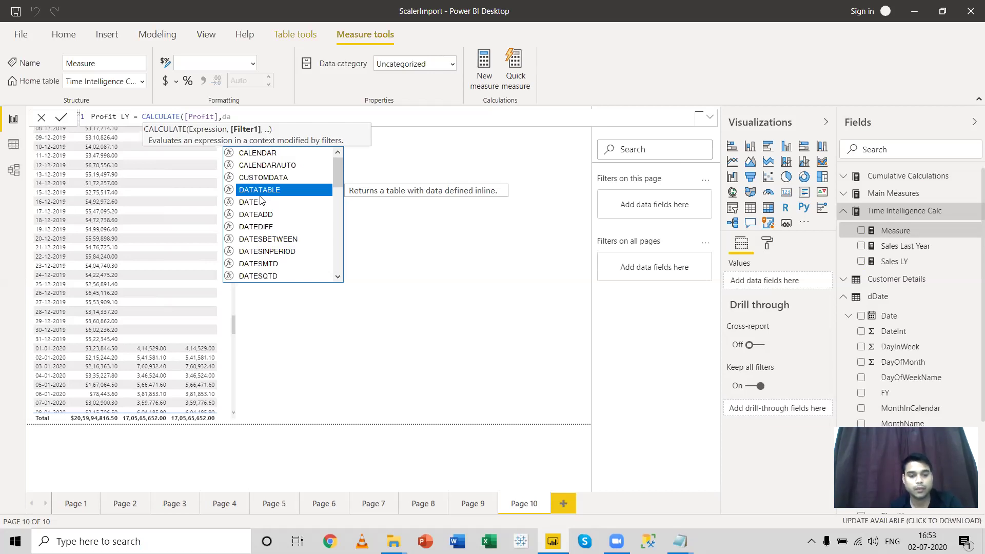
key(Down)
key(Down)
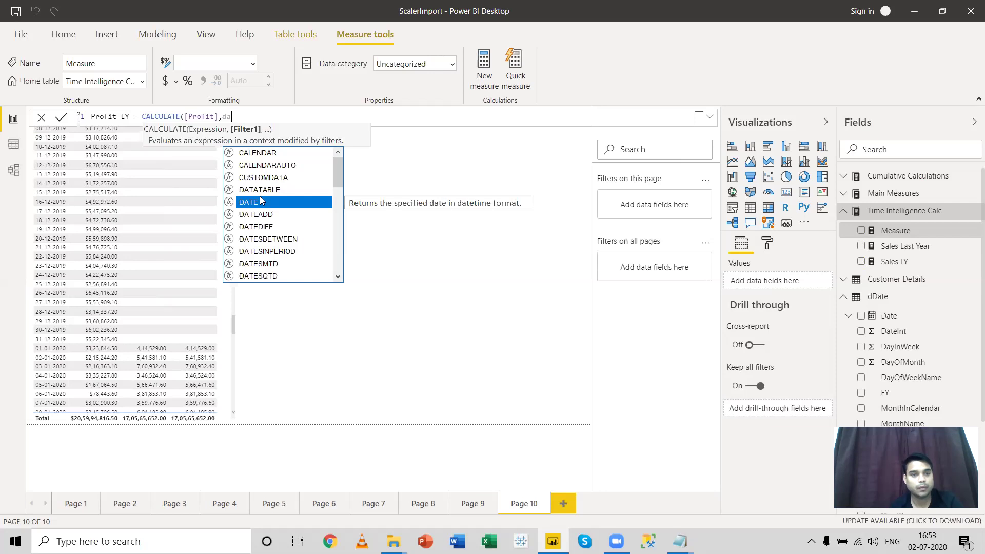
key(Tab)
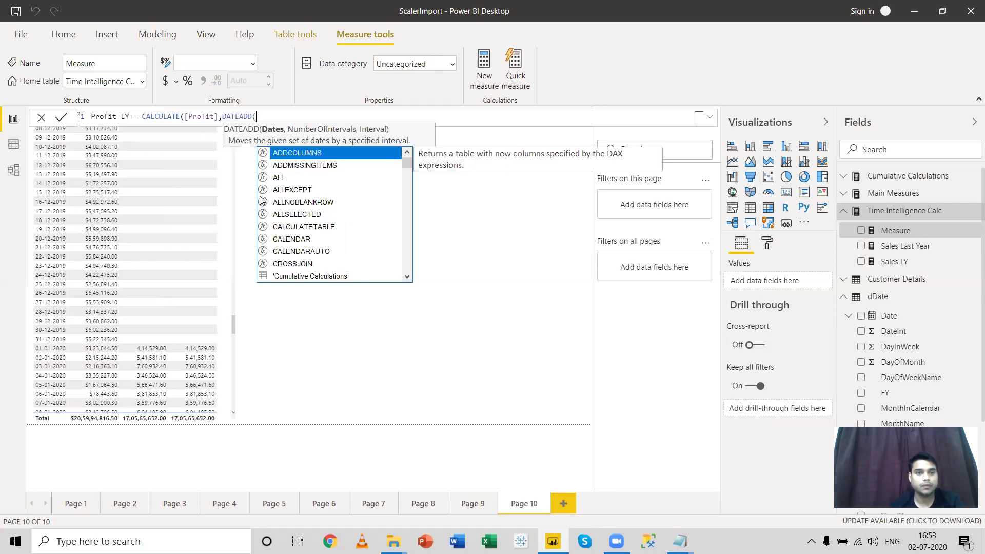
Use the dDate[Date] column as the Dates argument of DATEADD in the Profit LY formula.
text(da)
key(Down)
key(Down)
key(Down)
key(Down)
key(Down)
key(Down)
key(Down)
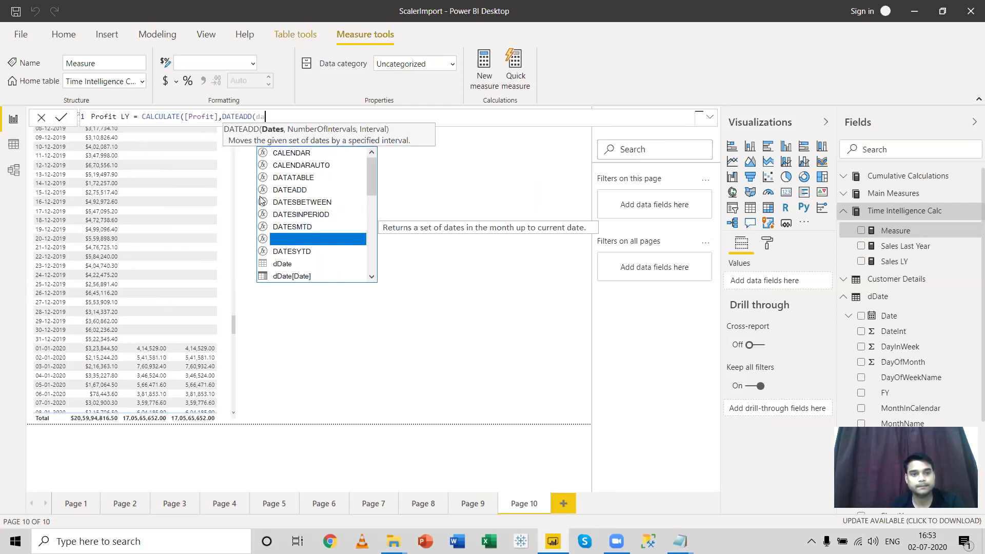
key(Tab)
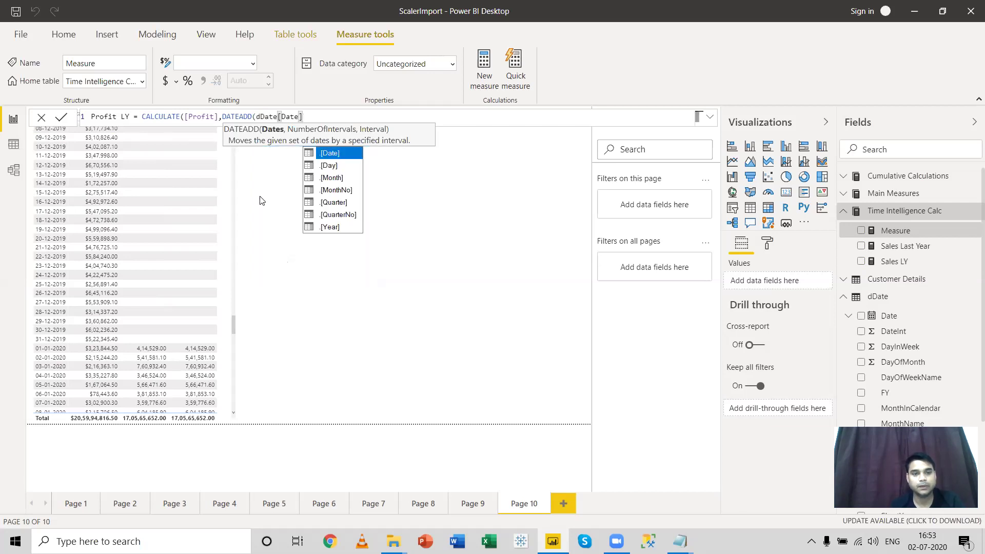
Set the DATEADD shift to -1 YEAR, close both functions and commit the Profit LY measure.
text(,)
text(-1,)
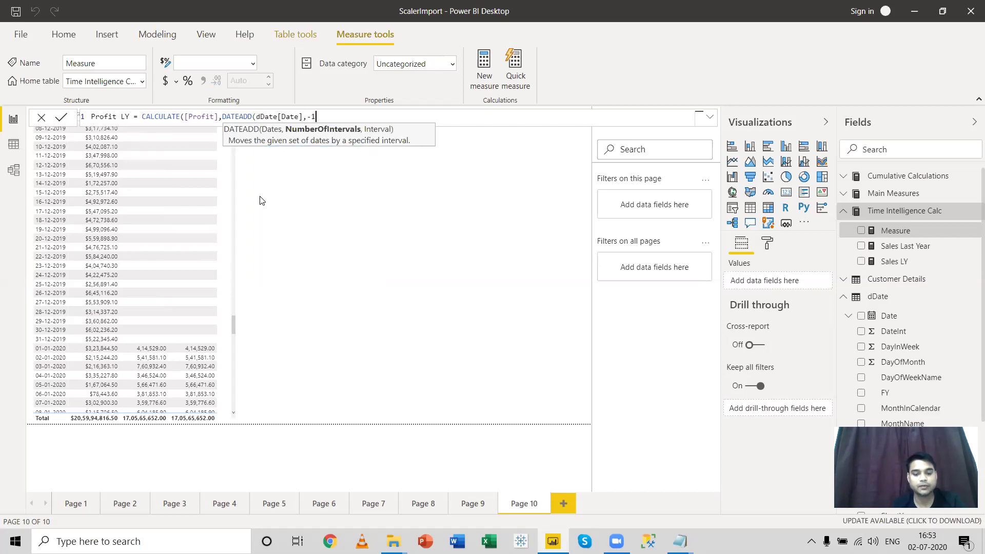
key(Down)
key(Down)
key(Down)
key(Tab)
text())
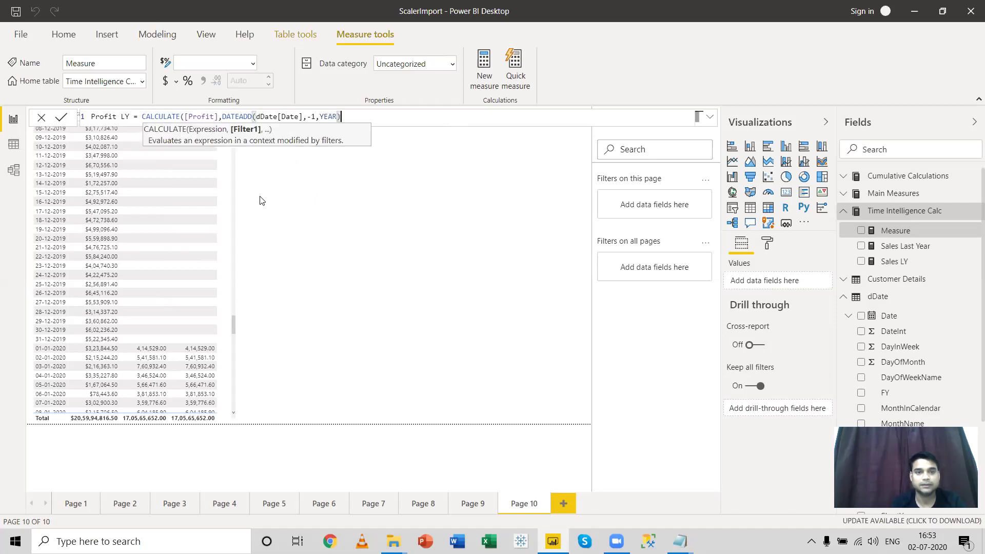
key(Return)
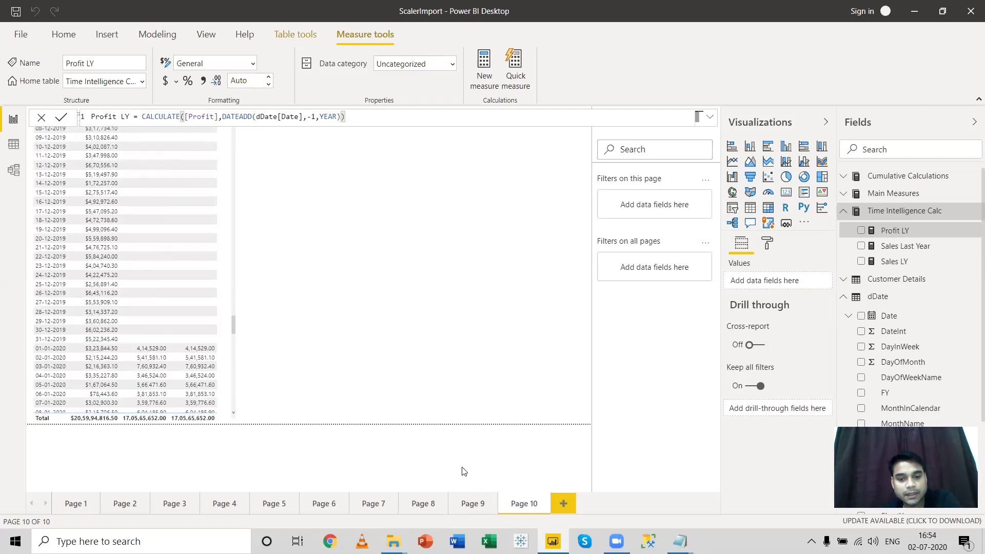
Create a new report page with a table visual listing dDate's Date as plain dates instead of the date hierarchy.
click(560, 504)
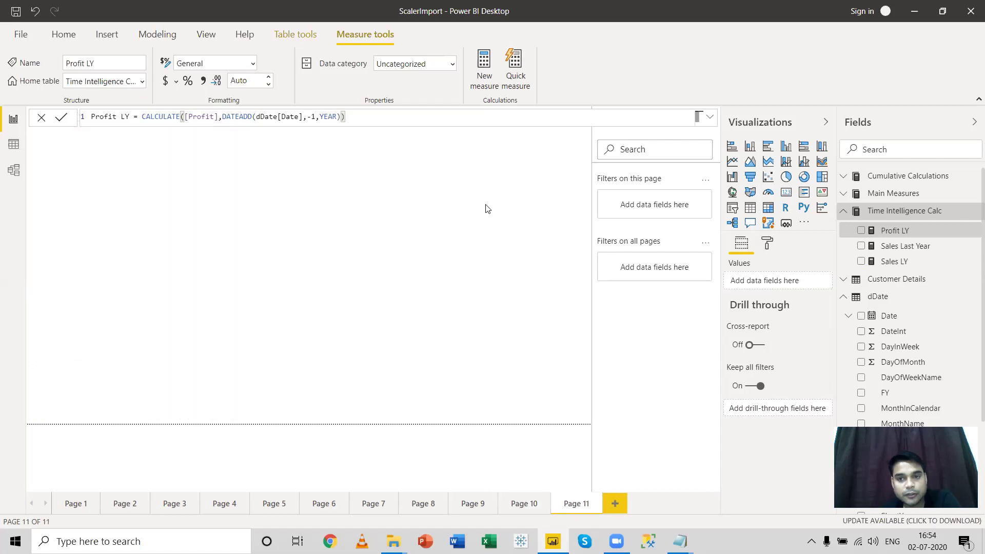
click(750, 208)
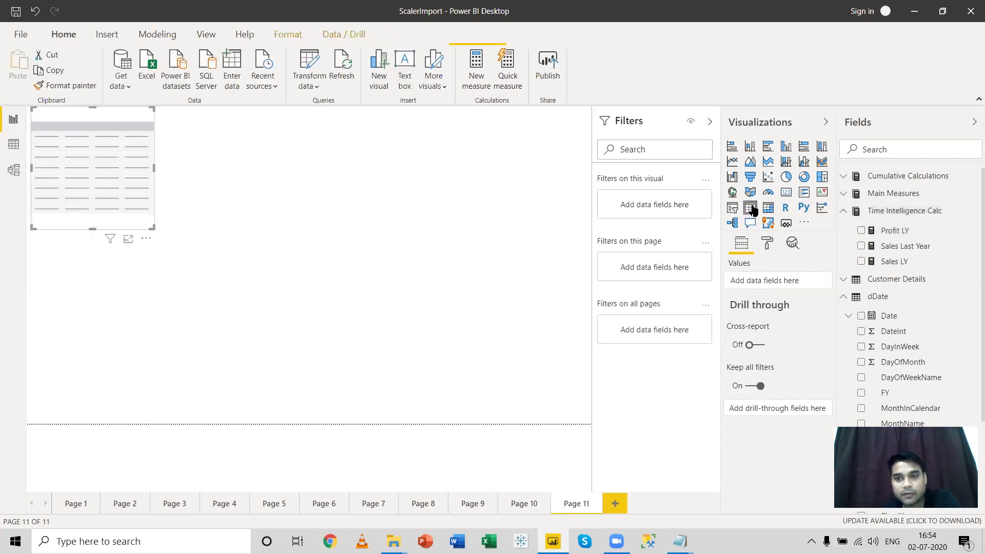
drag(888, 315, 771, 281)
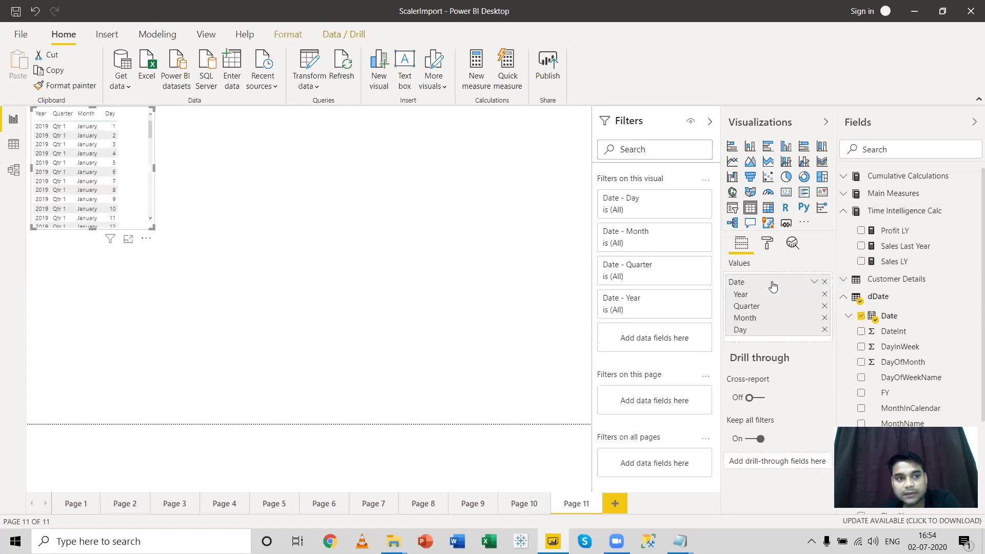
click(814, 281)
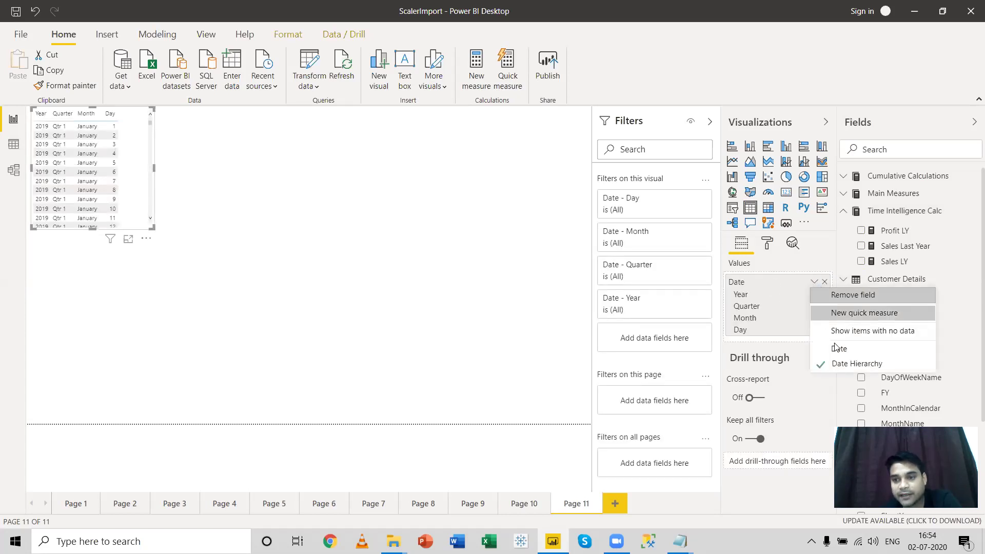
click(838, 349)
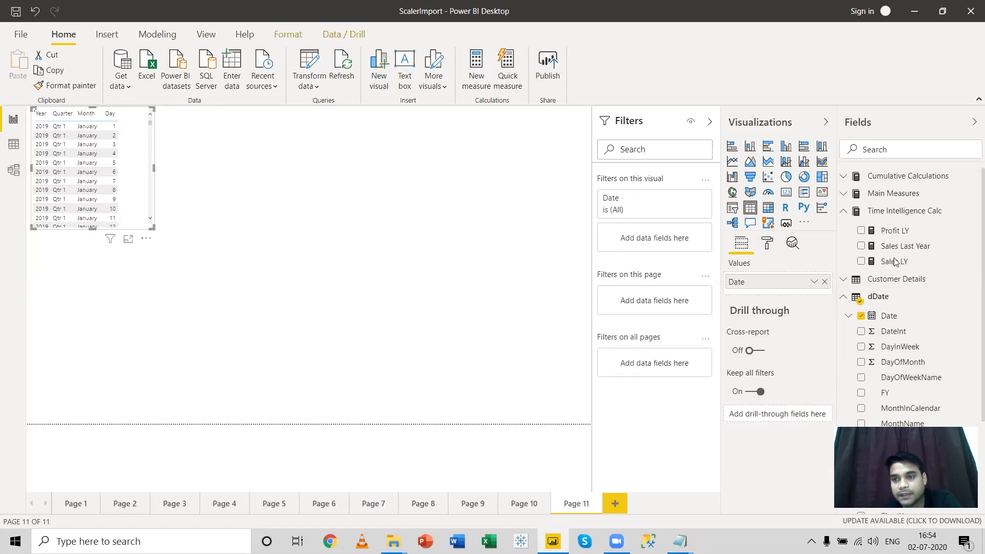
Add the Profit and Profit LY measures after Date in the table, and enlarge it to the page height to compare the 2019 and 2020 rows.
click(844, 196)
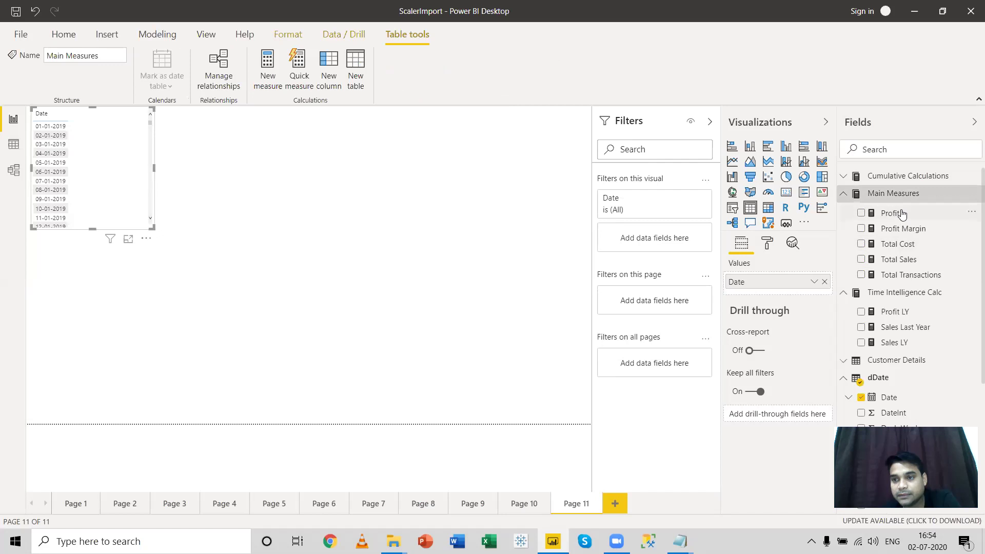
drag(891, 221, 784, 287)
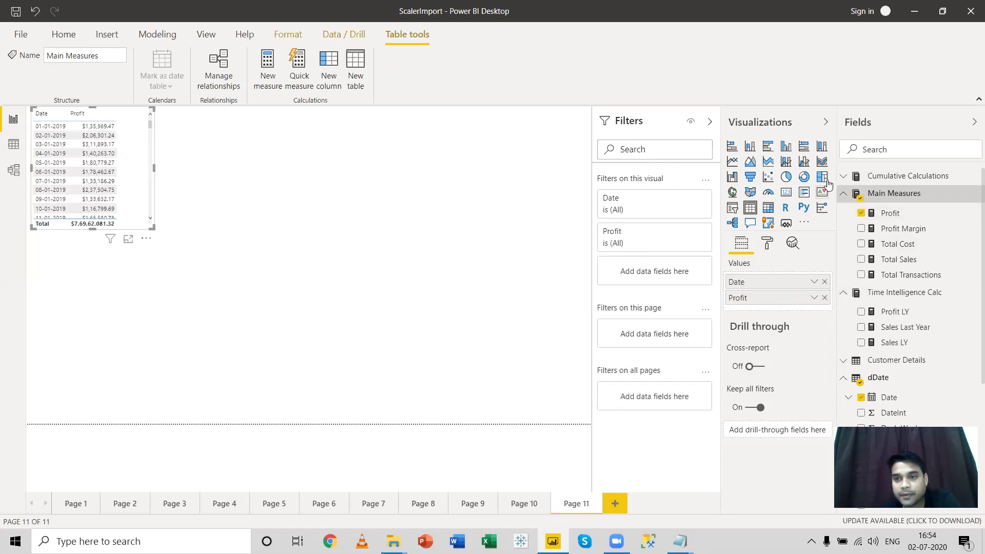
click(843, 195)
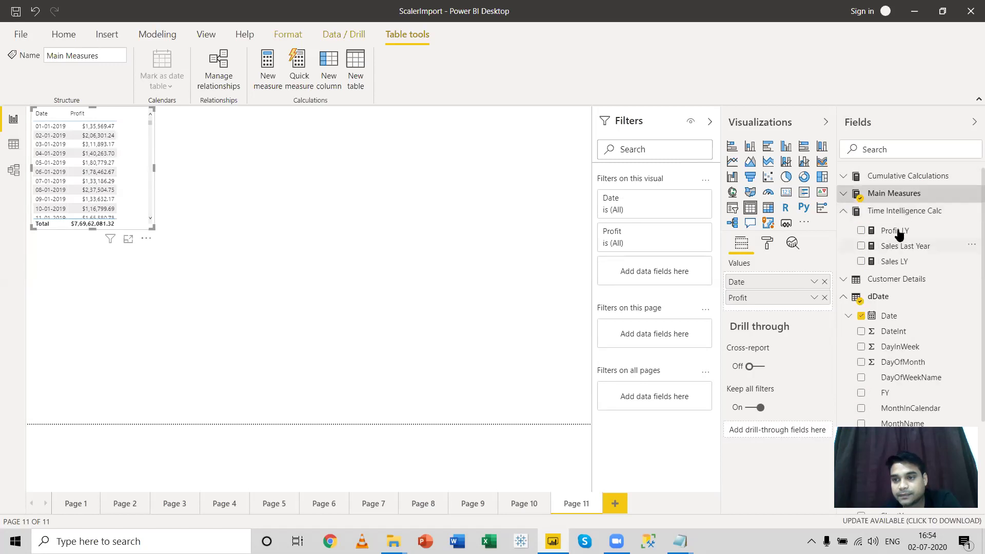
drag(850, 262, 781, 307)
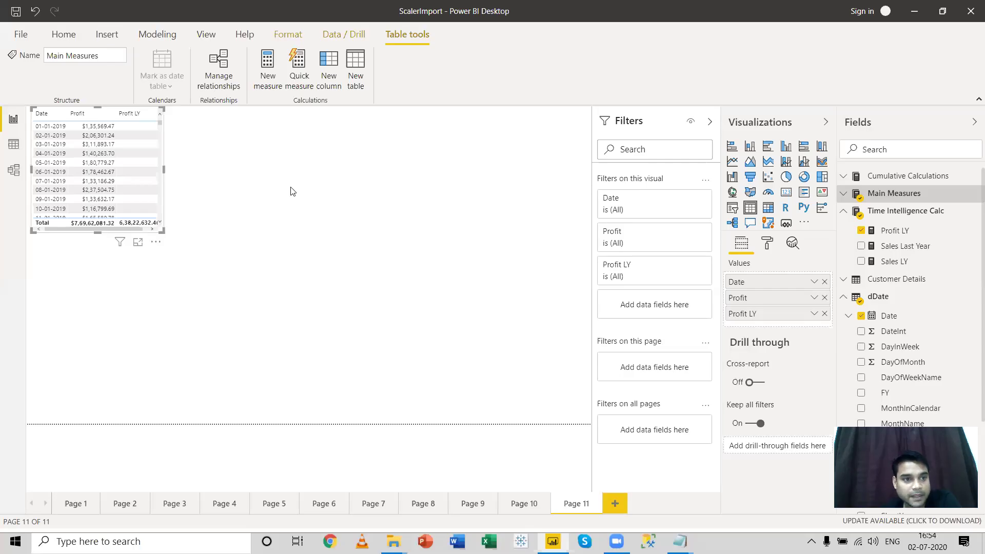
drag(154, 229, 181, 427)
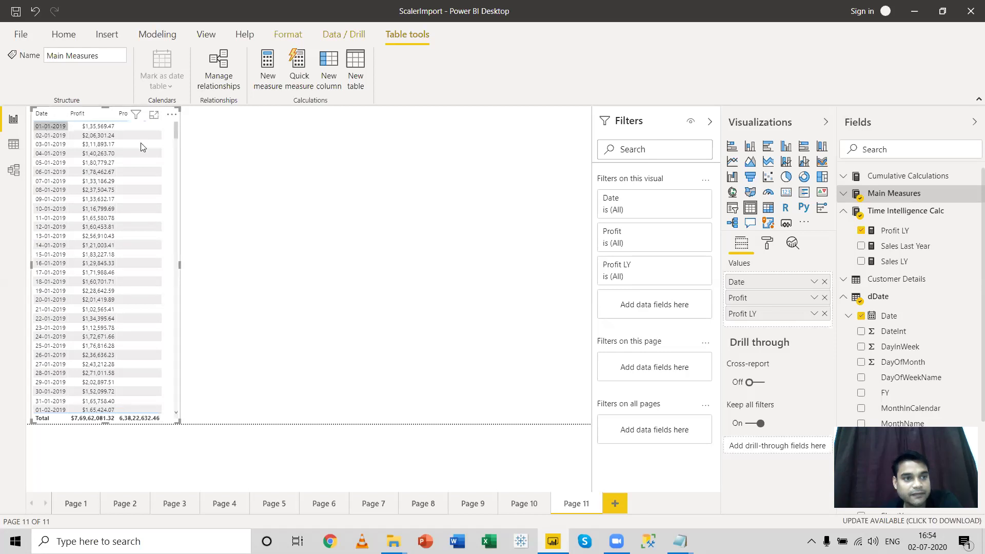
drag(177, 126, 175, 323)
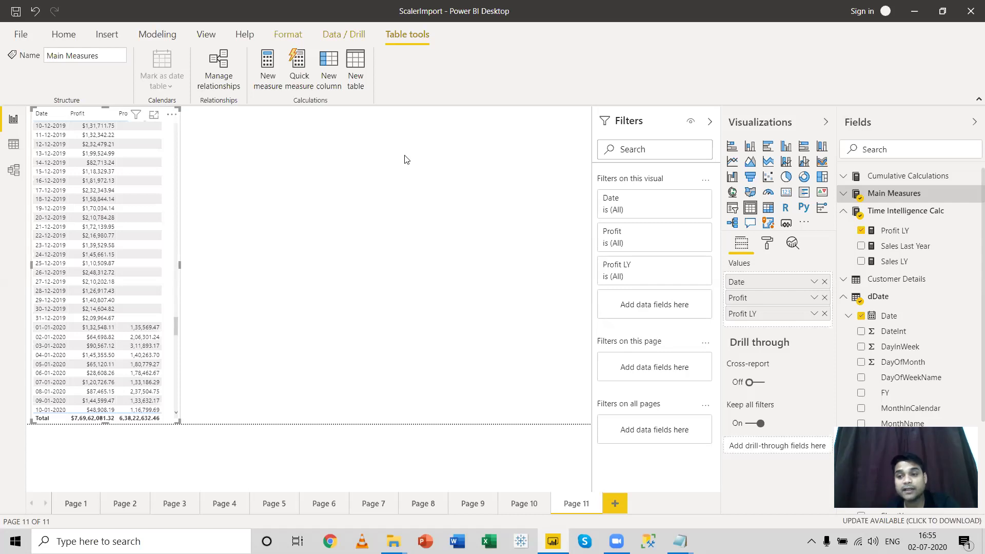
Add a measure named 2019 Sales to the Time Intelligence Calc table, starting its formula with CALCULATE on [Total Sales].
right_click(906, 217)
click(485, 211)
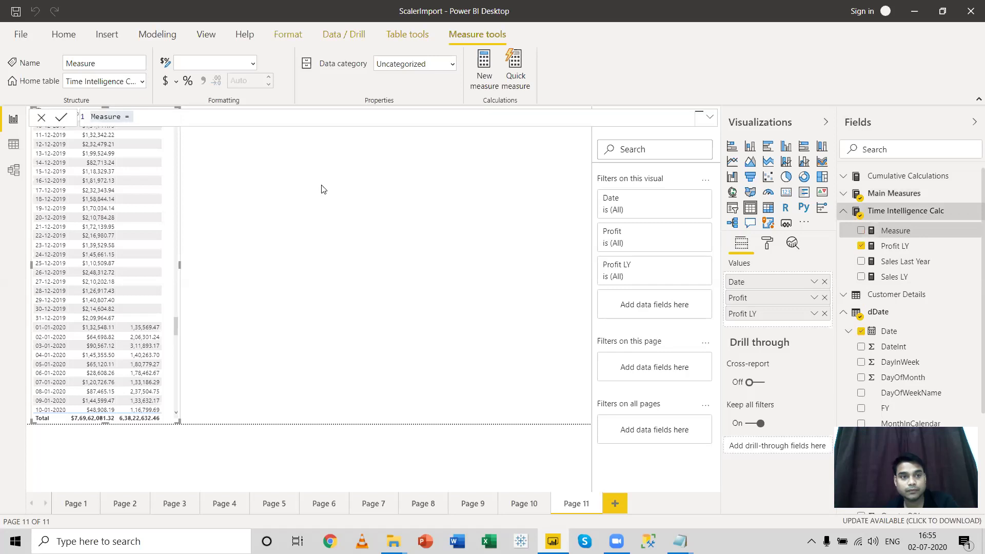
text(2019 Sales = CALCULATE()
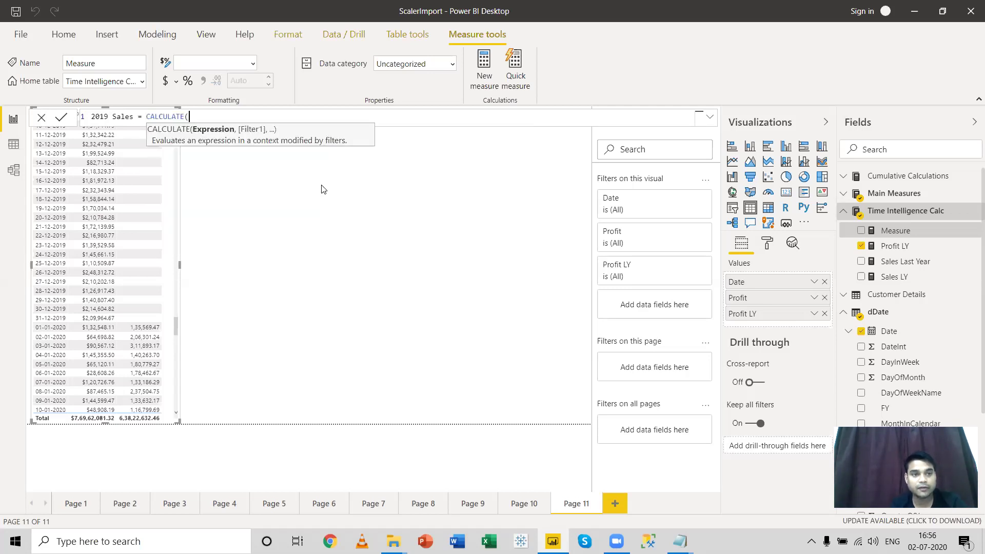
text(to)
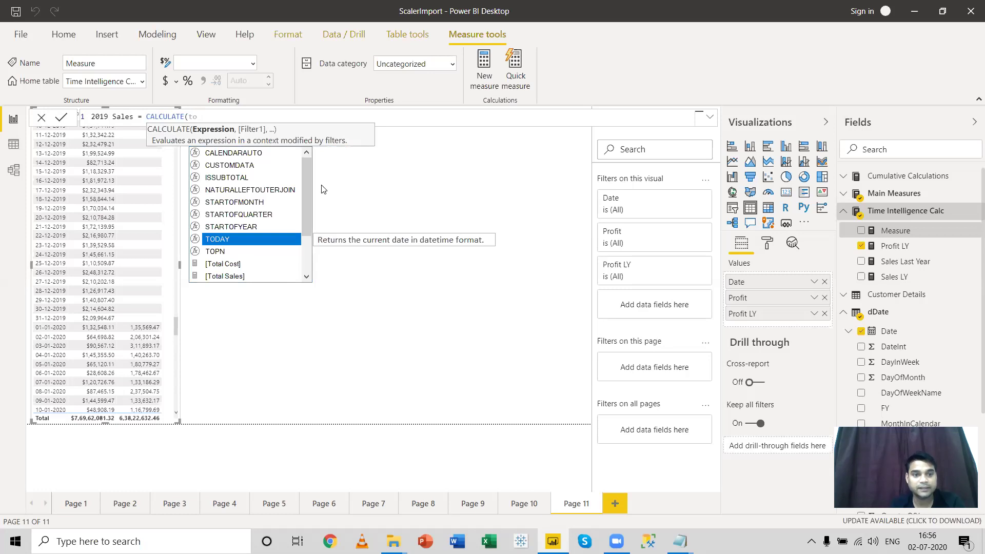
key(Down)
key(Down)
key(Down)
key(Tab)
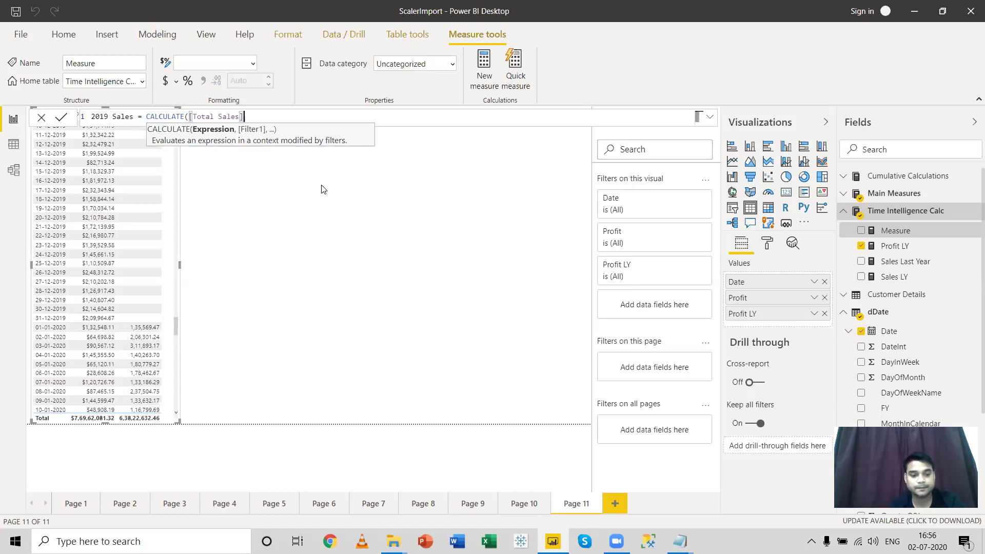
Add a FILTER over the dDate table as the filter argument of CALCULATE in the 2019 Sales formula.
text(,)
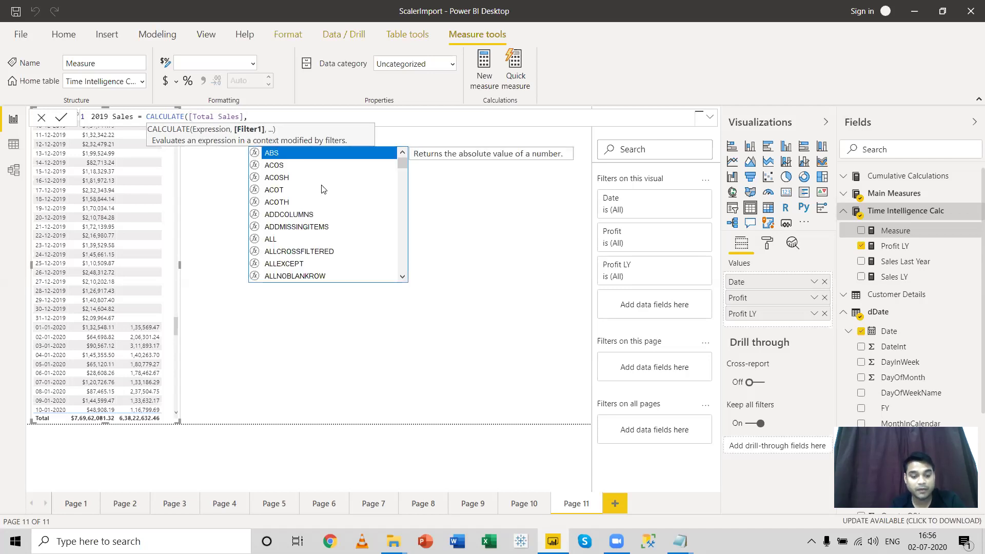
text(fi)
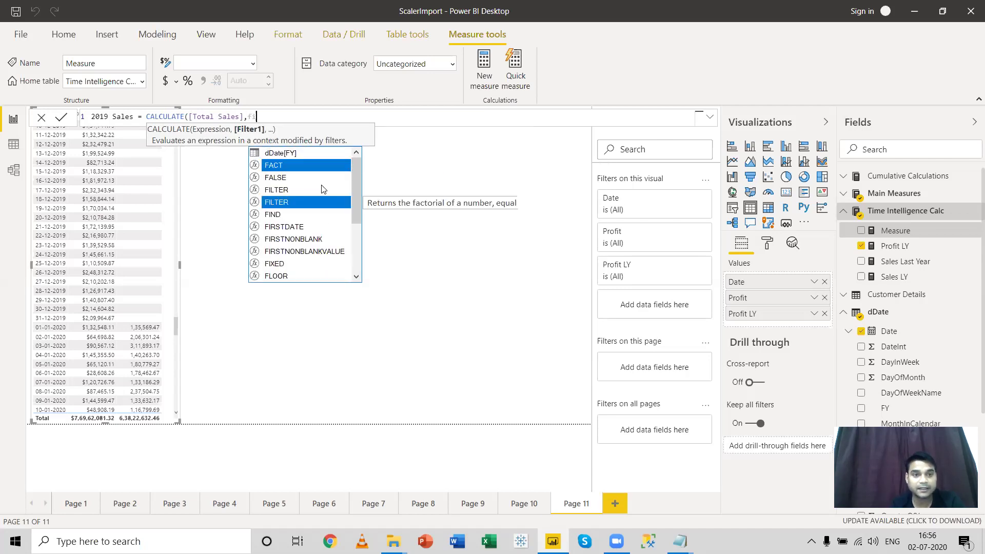
key(Tab)
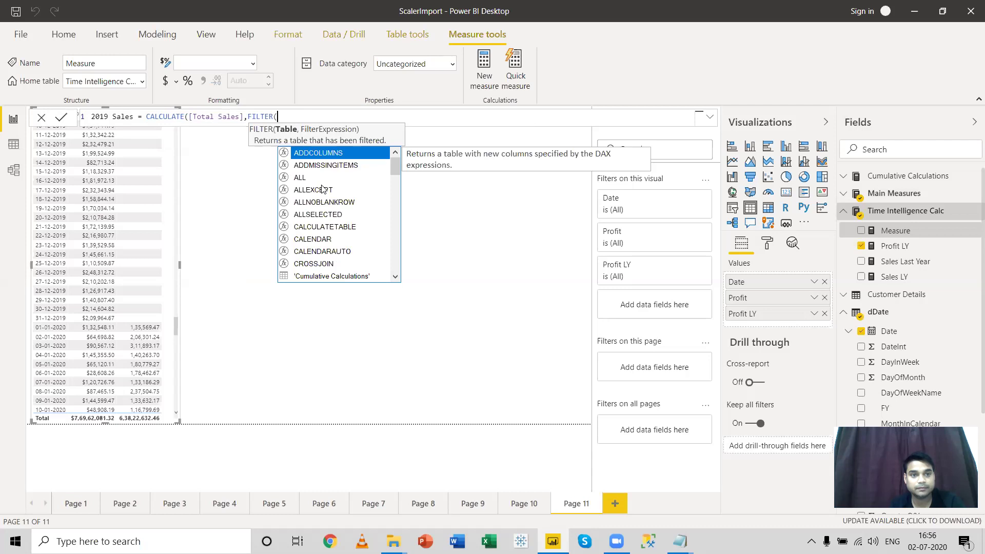
text(da)
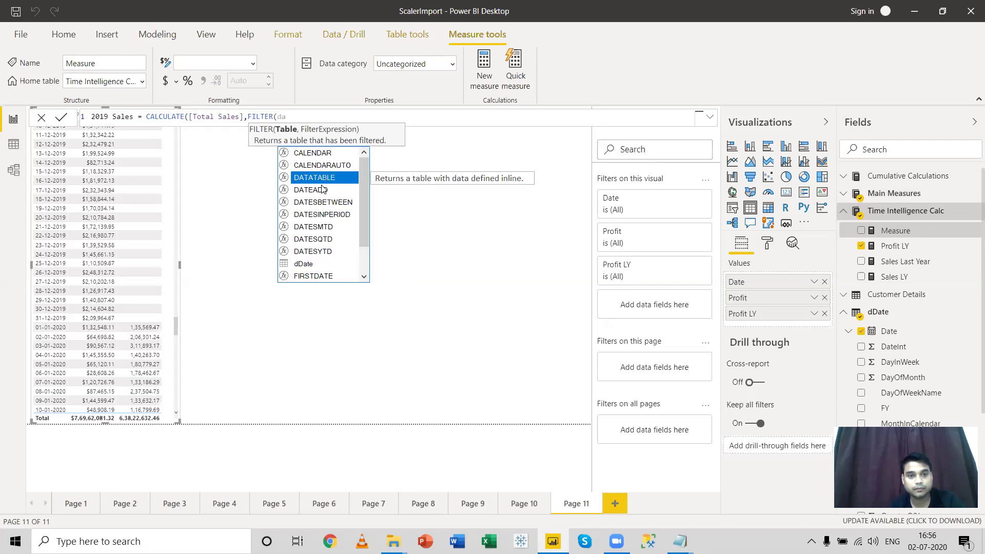
key(Down)
key(Down)
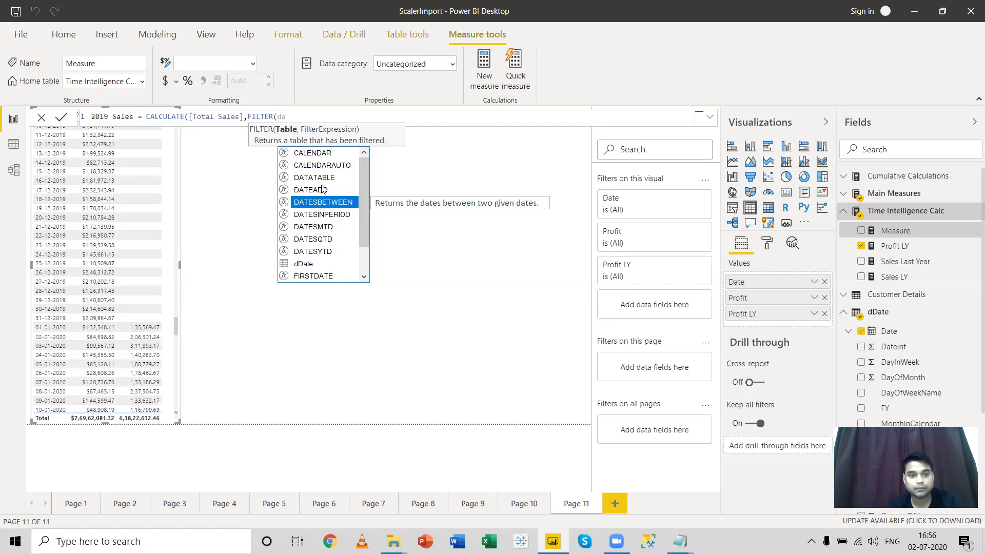
key(Down)
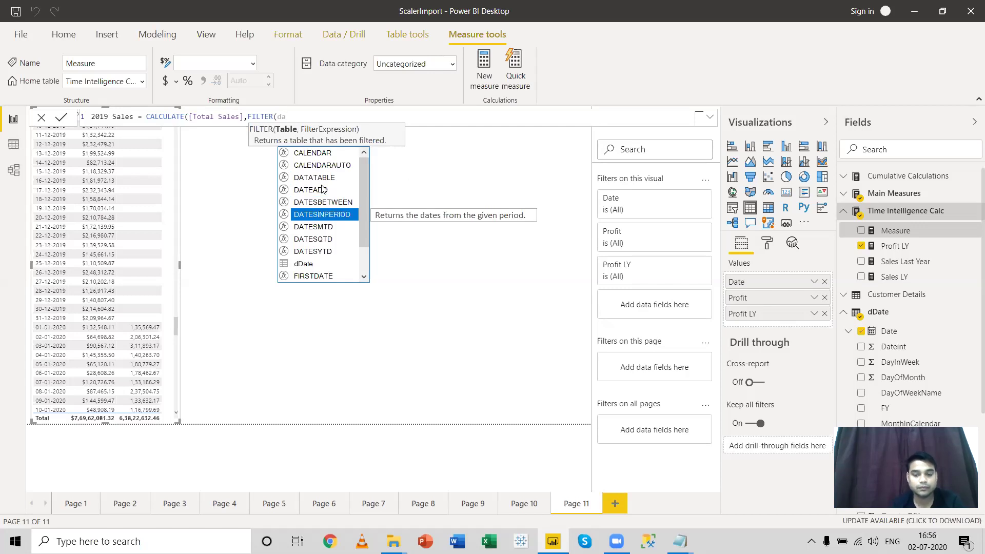
key(BackSpace)
text(dat)
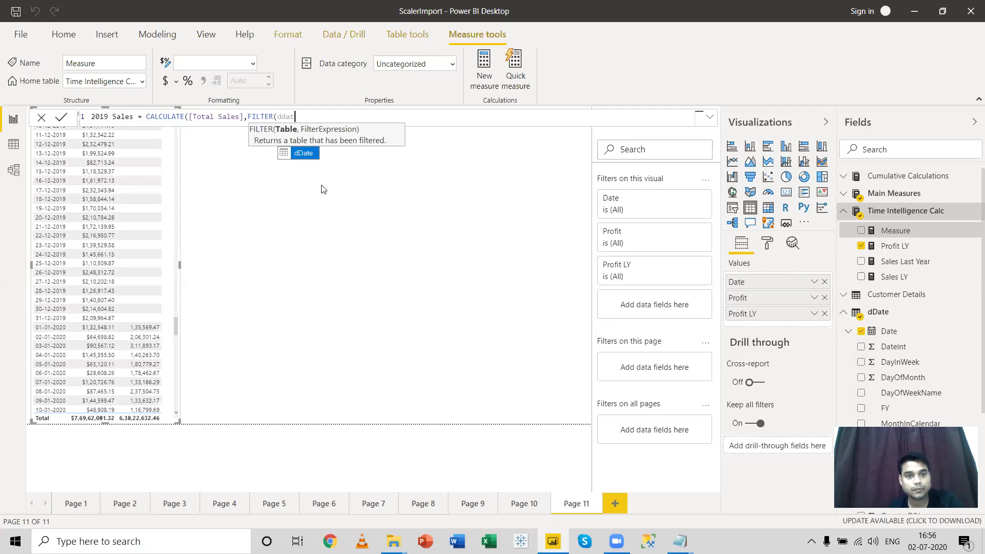
key(BackSpace)
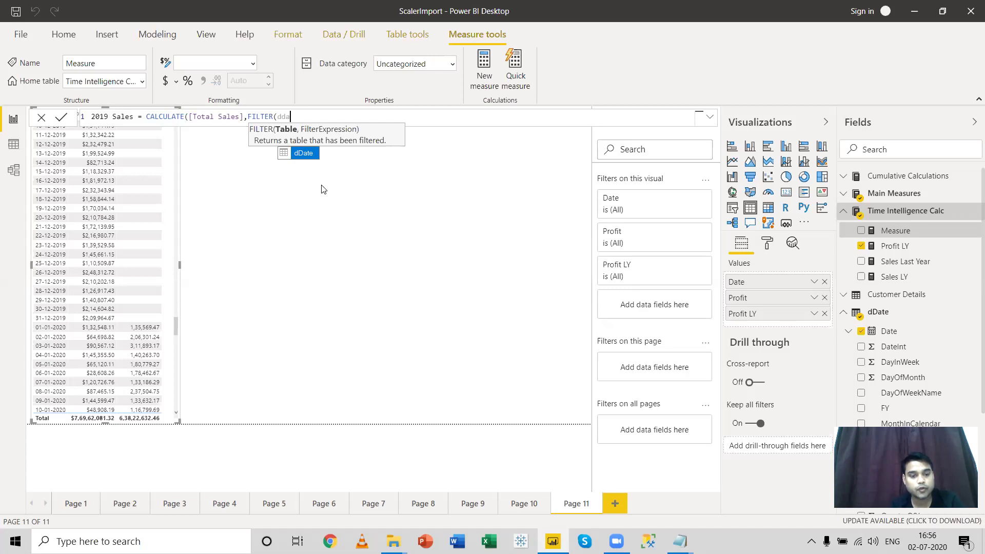
key(Tab)
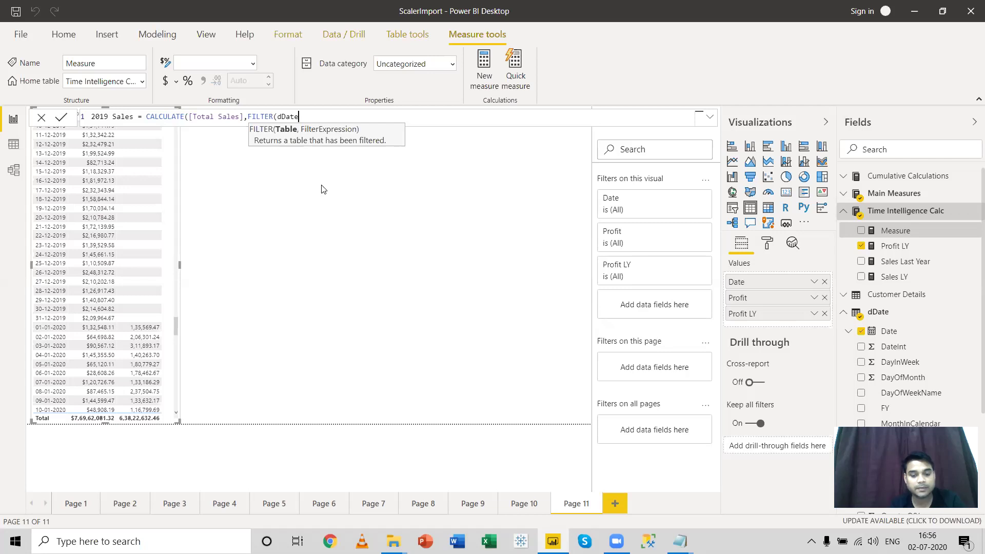
Reference the Year column of dDate as the start of the FILTER expression in the 2019 Sales formula.
text(,)
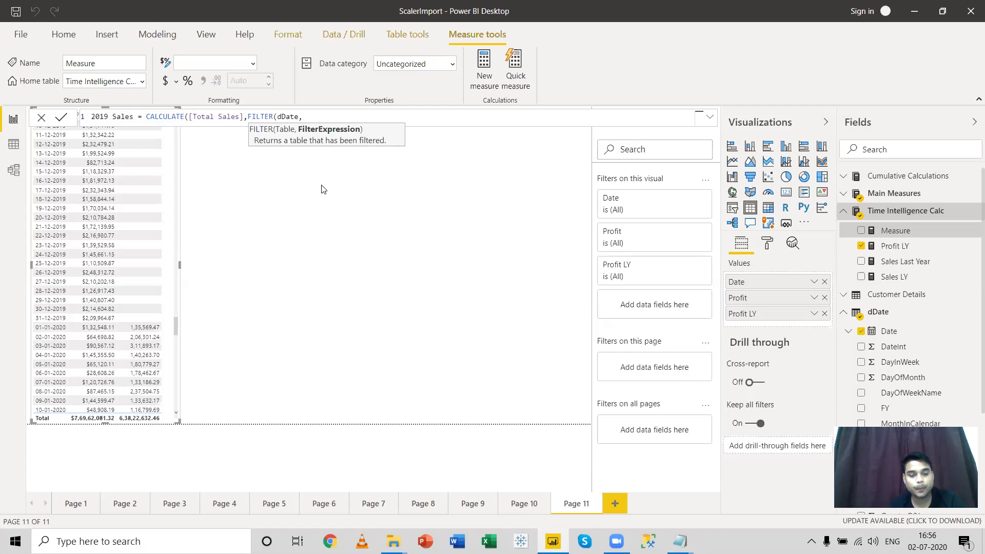
text(da)
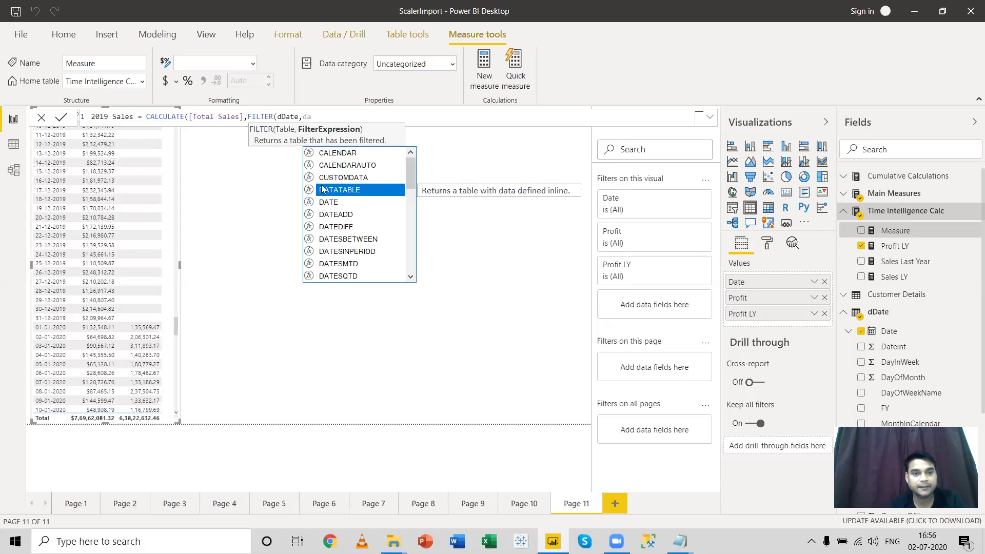
key(BackSpace)
key(BackSpace)
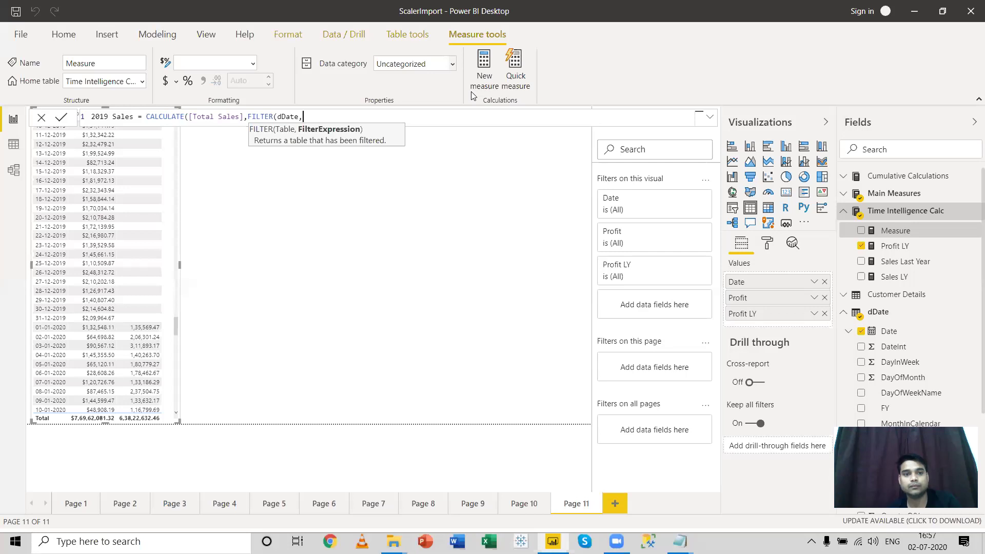
text(da)
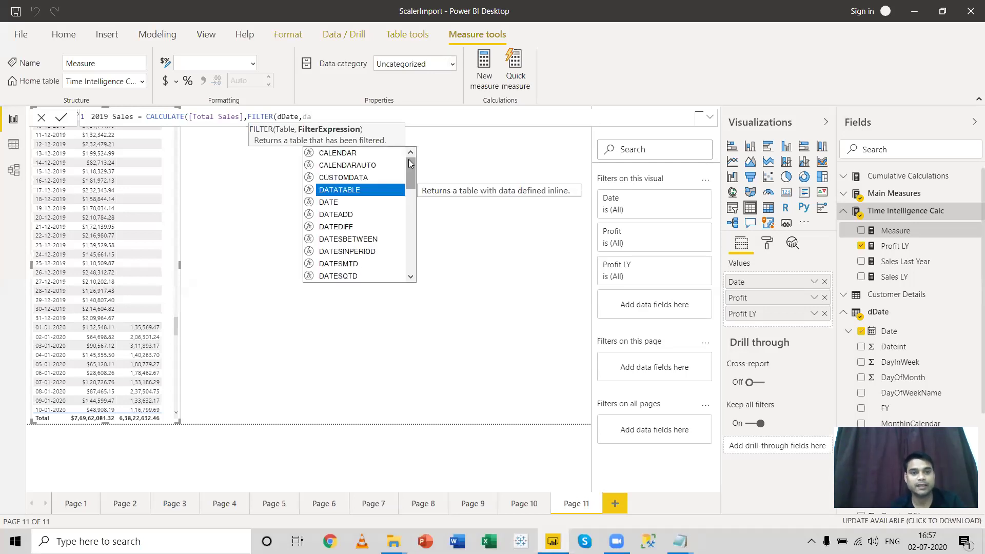
key(BackSpace)
text(d)
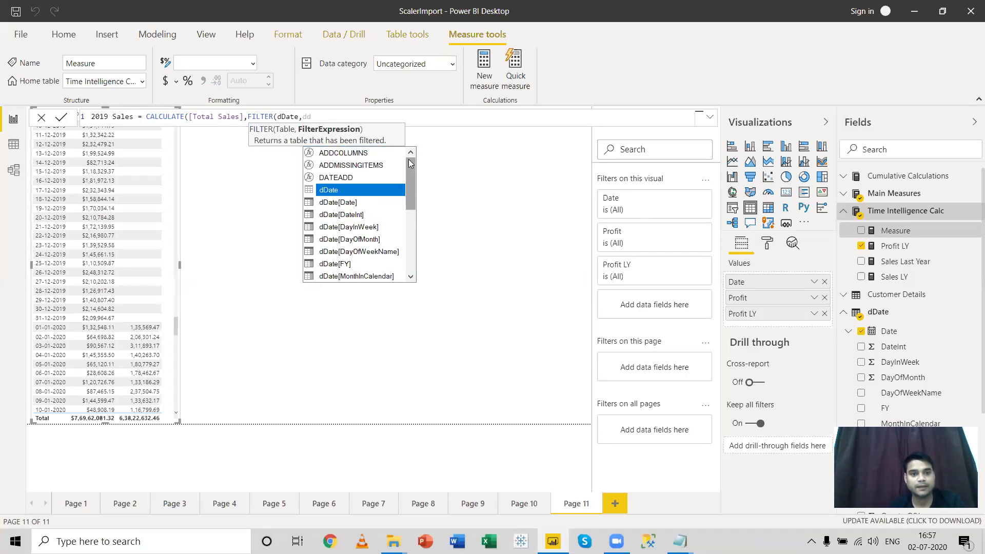
key(Down)
key(Down)
key(Down)
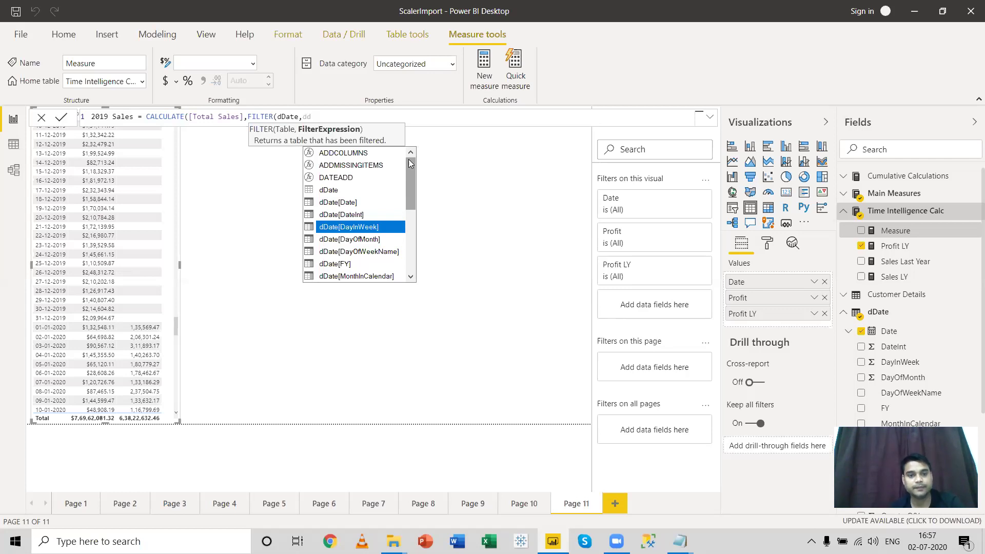
key(Down)
key(Down)
key(Down)
key(Down)
key(Down)
key(Down)
key(Down)
key(Down)
key(Down)
key(Down)
key(Down)
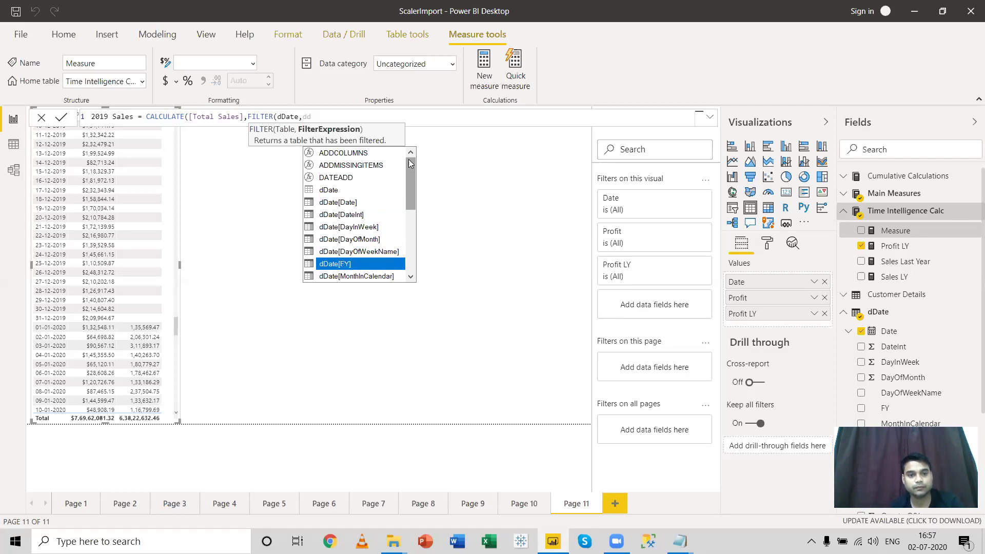
key(Down)
key(Down)
key(Down)
key(Down)
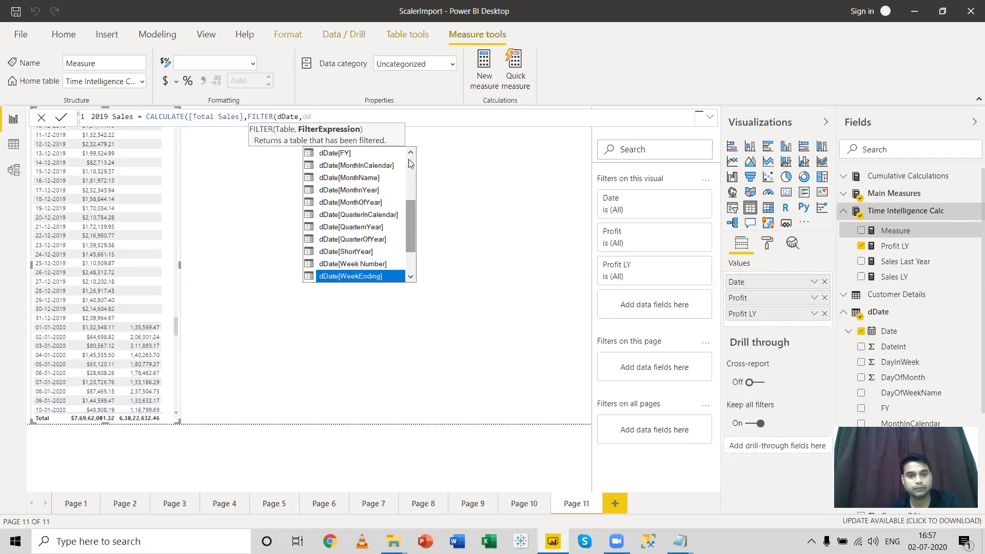
key(Up)
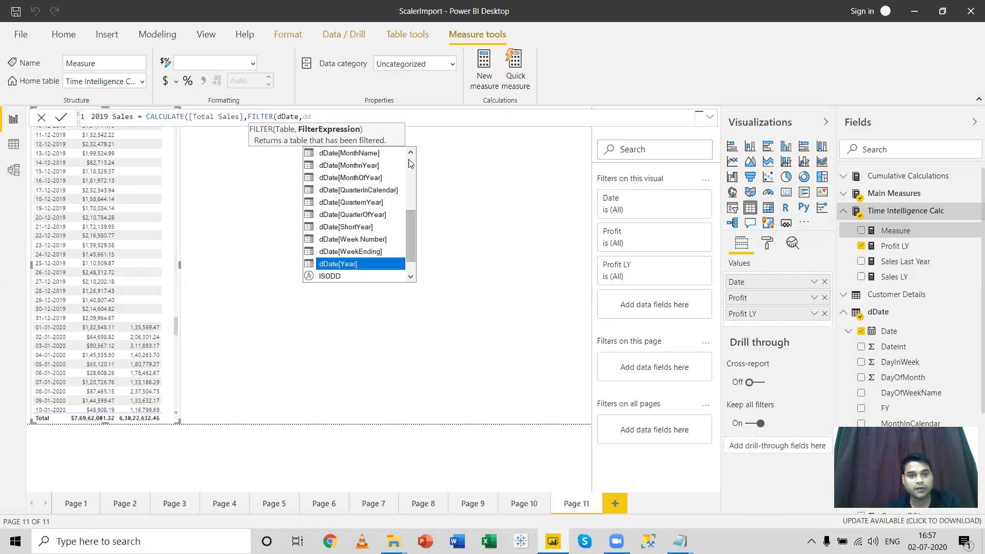
key(Tab)
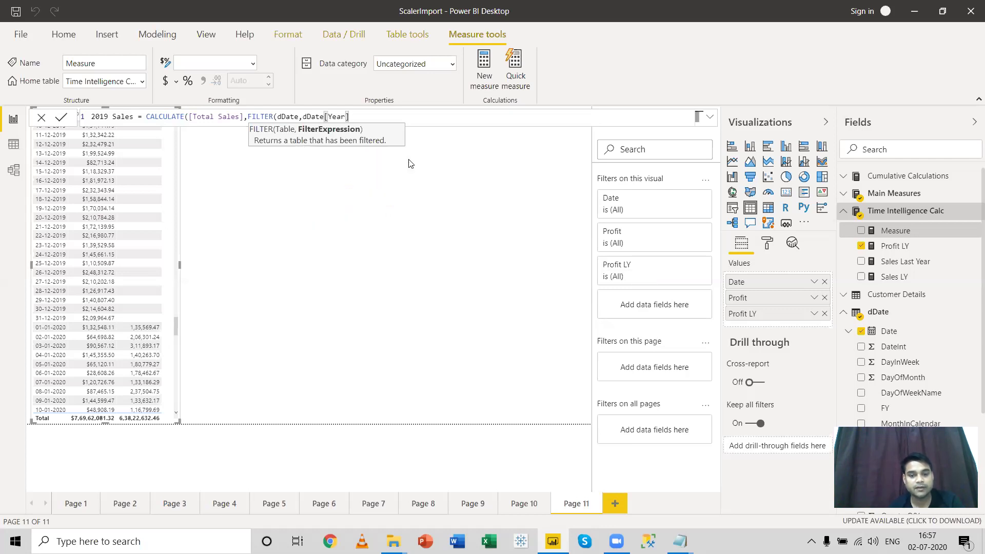
Complete the condition as dDate[Year]=2019, close both functions, and commit the 2019 Sales measure.
text(=)
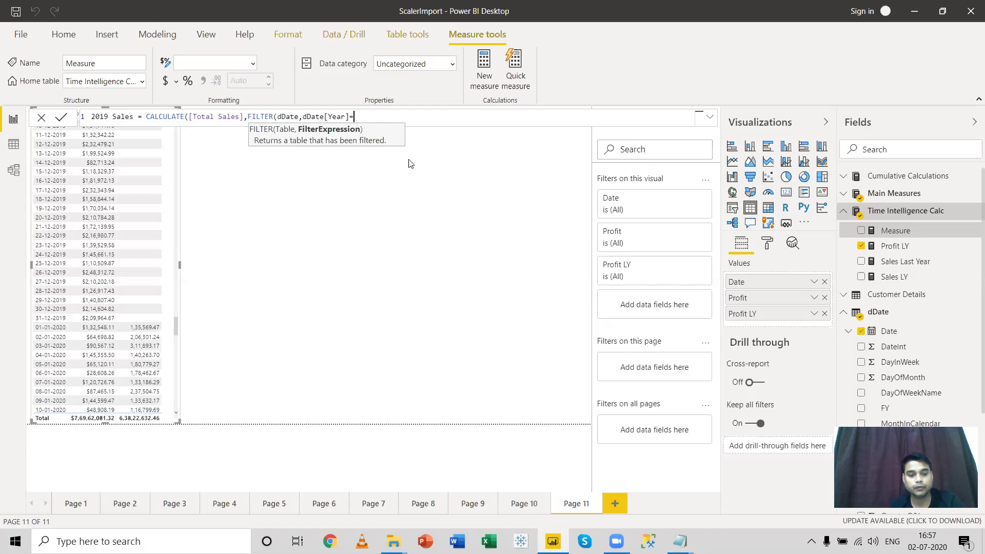
text(2019)
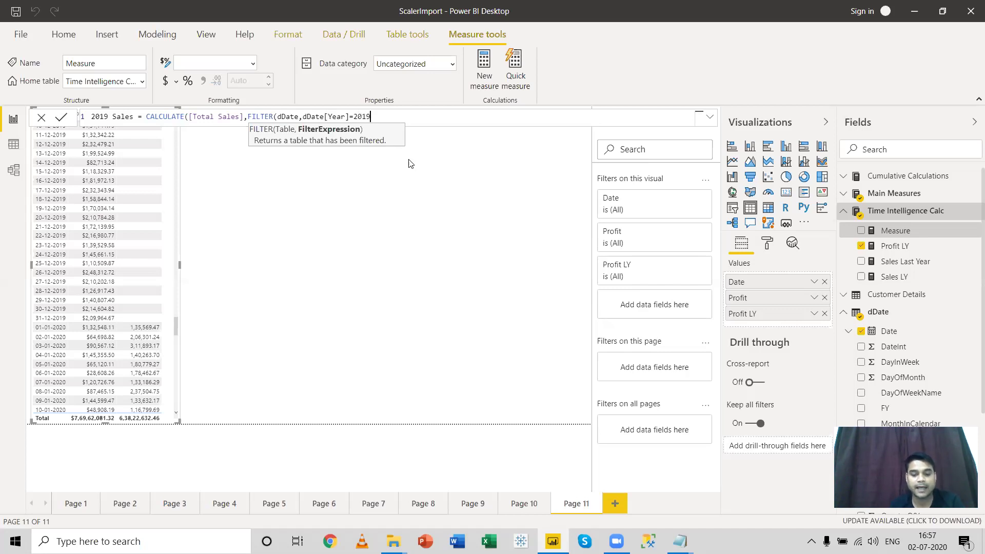
text()))
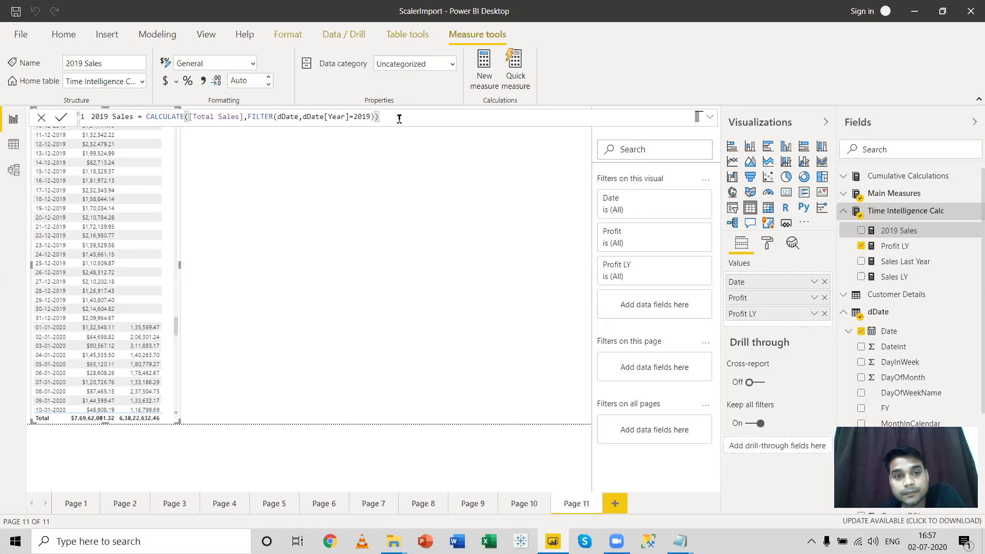
Add another report page with a table visual showing dDate's Date as plain dates rather than the hierarchy.
click(620, 505)
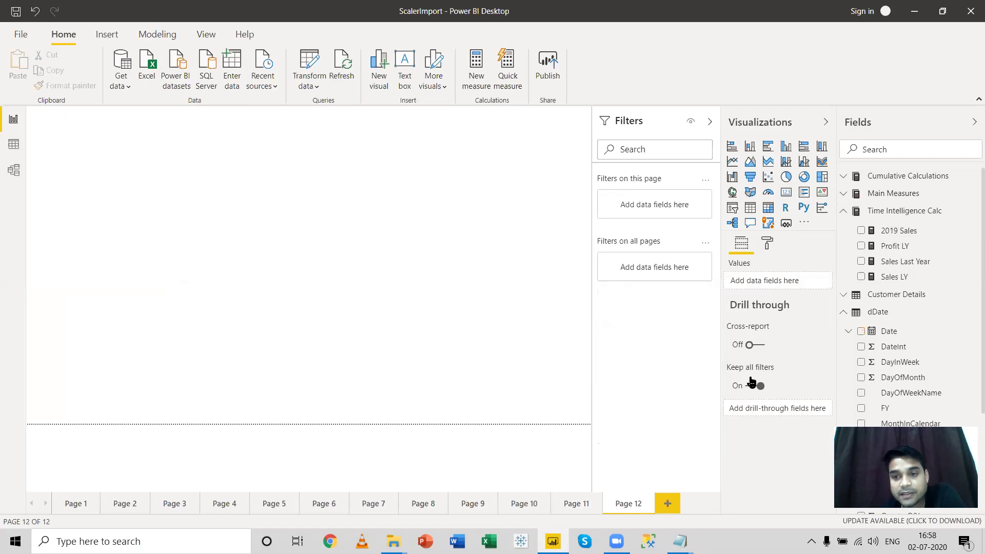
click(750, 208)
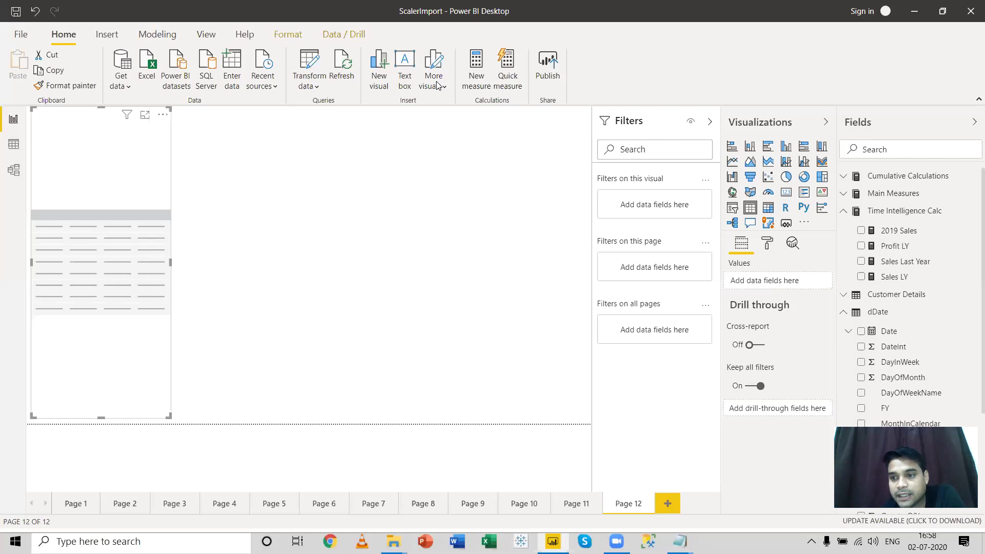
drag(900, 334, 775, 282)
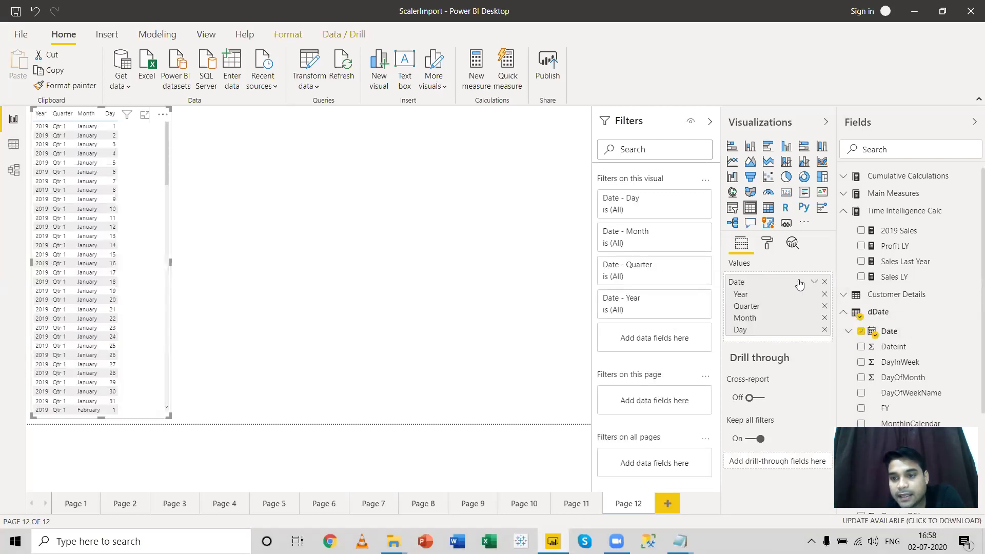
click(814, 281)
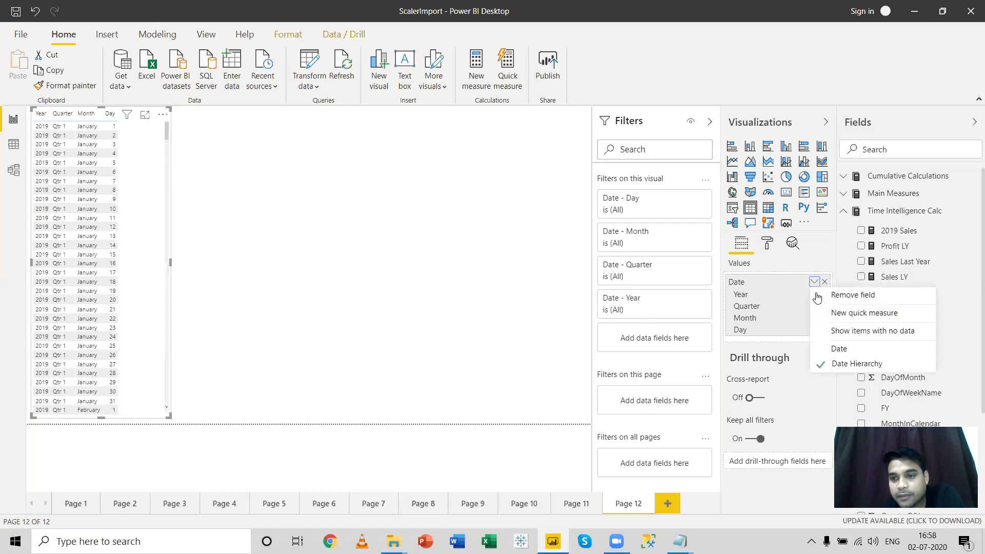
click(841, 350)
Add the 2019 Sales measure after Date in the new table and review its rows through the end of December.
drag(908, 231, 787, 286)
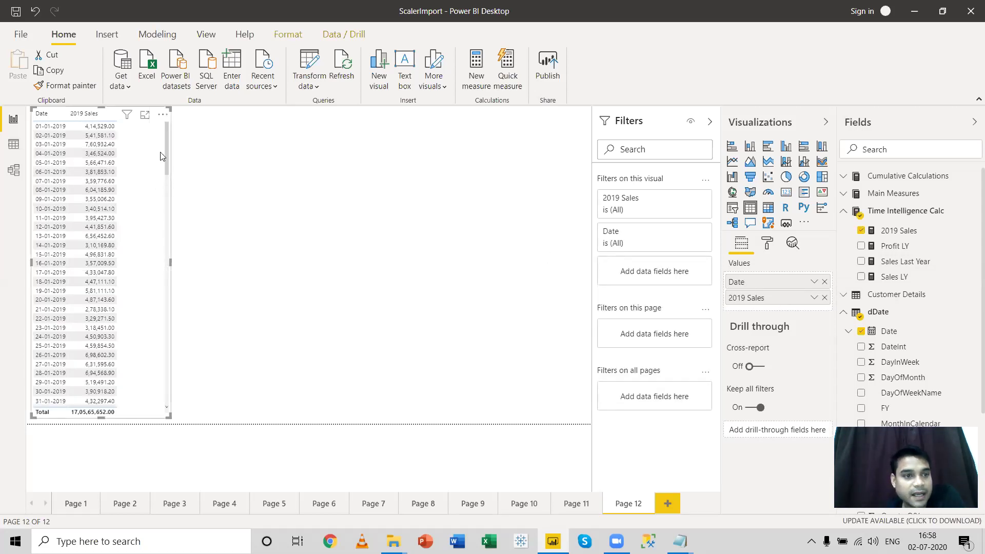
drag(167, 136, 166, 415)
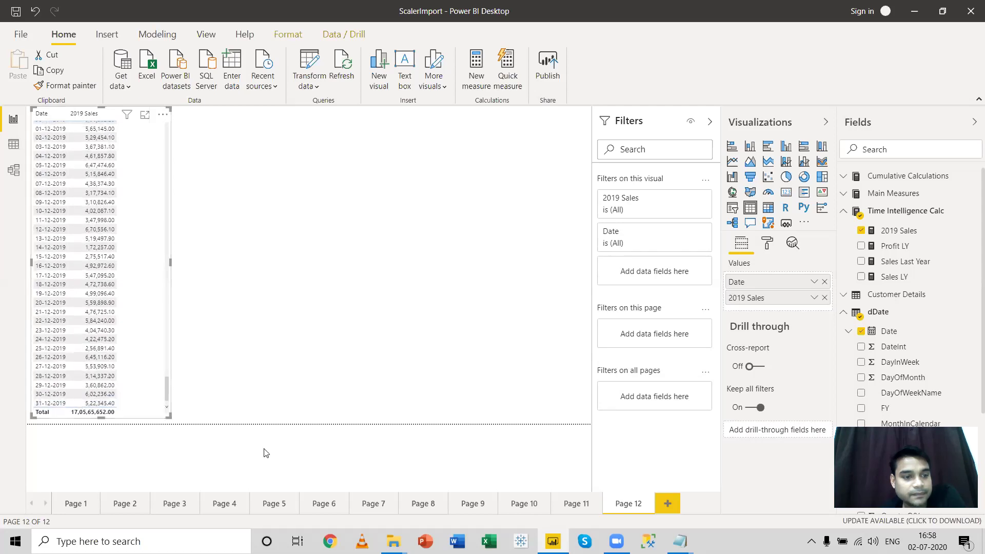
click(450, 251)
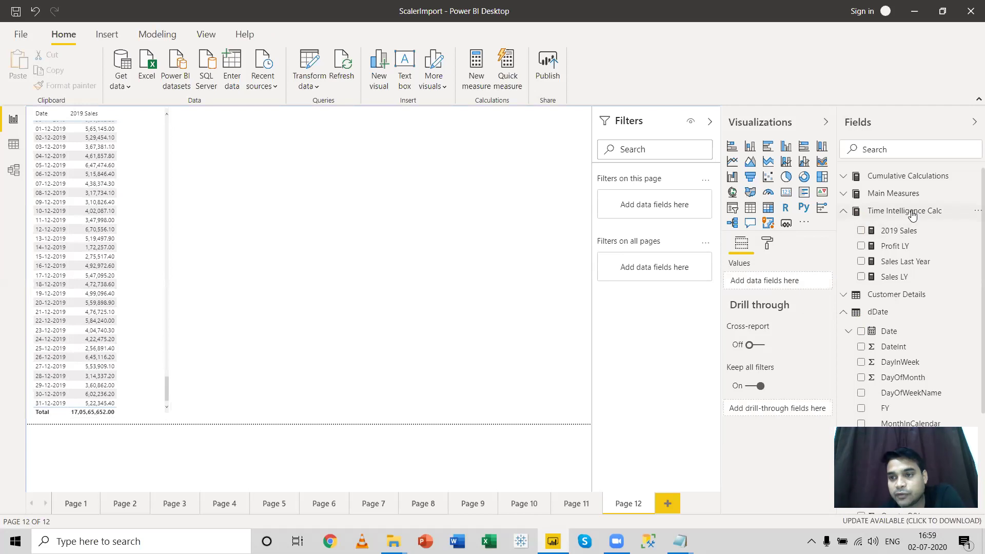
Add a measure named 2020 Sales to the Time Intelligence Calc table, starting its formula with CALCULATE on [Total Sales].
right_click(912, 215)
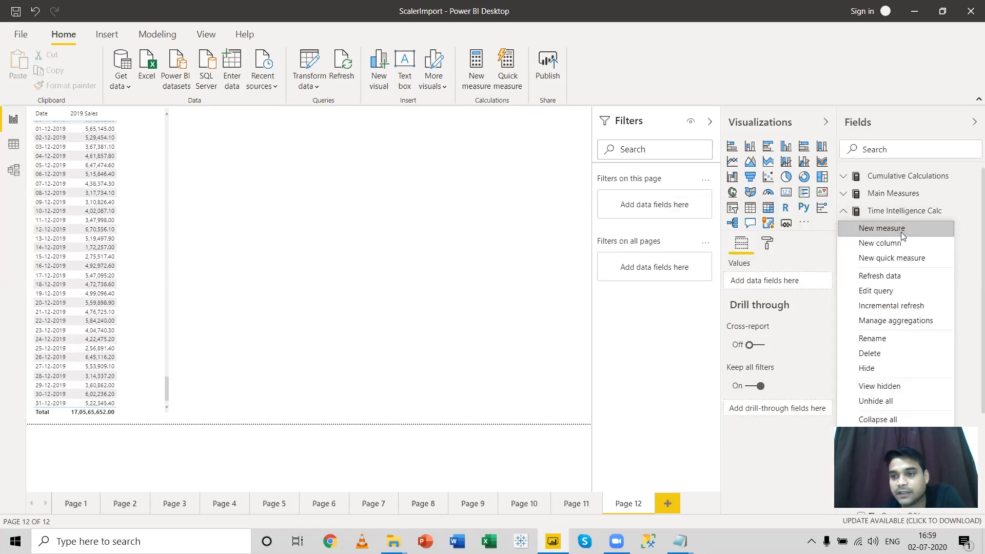
key(Escape)
key(ctrl+z)
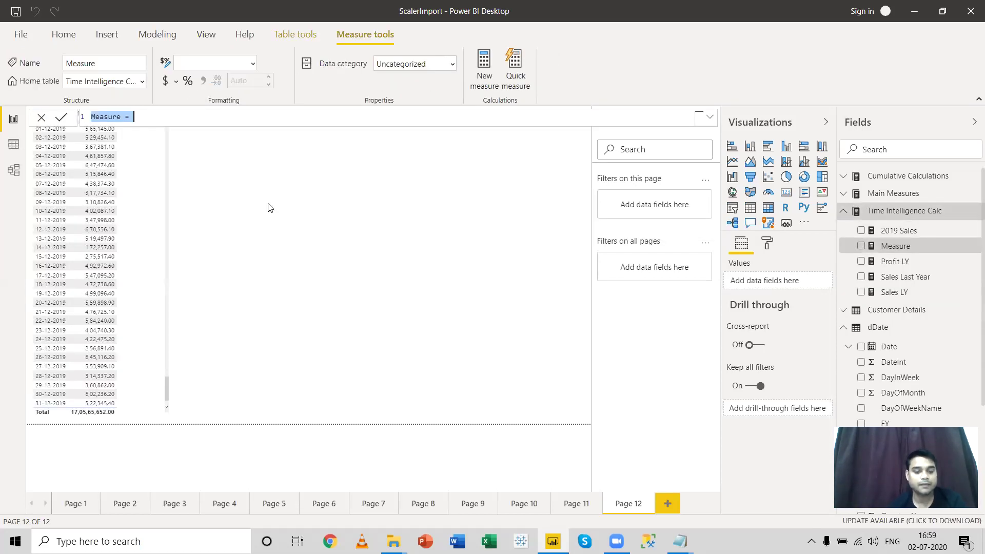
text(202)
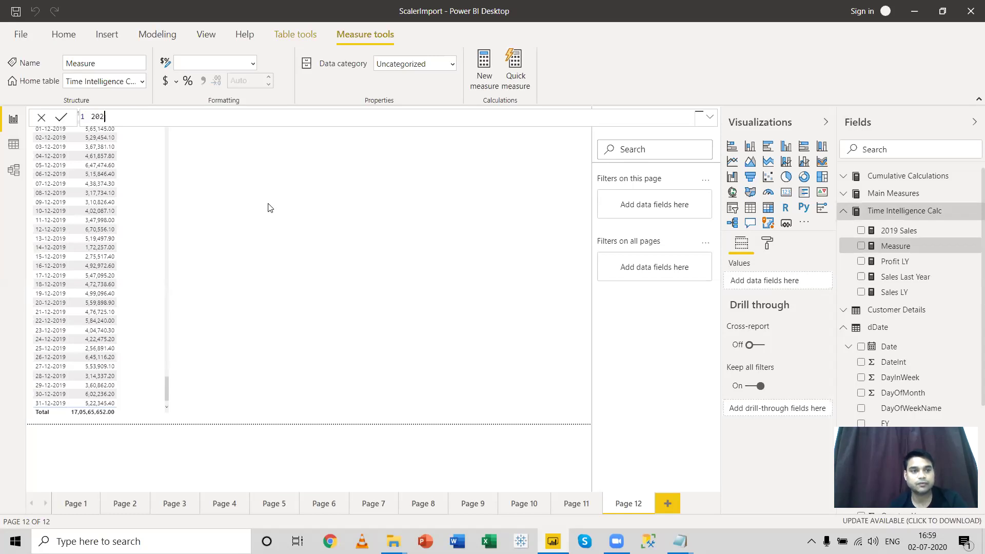
text(0 Sales= CALCULATE()
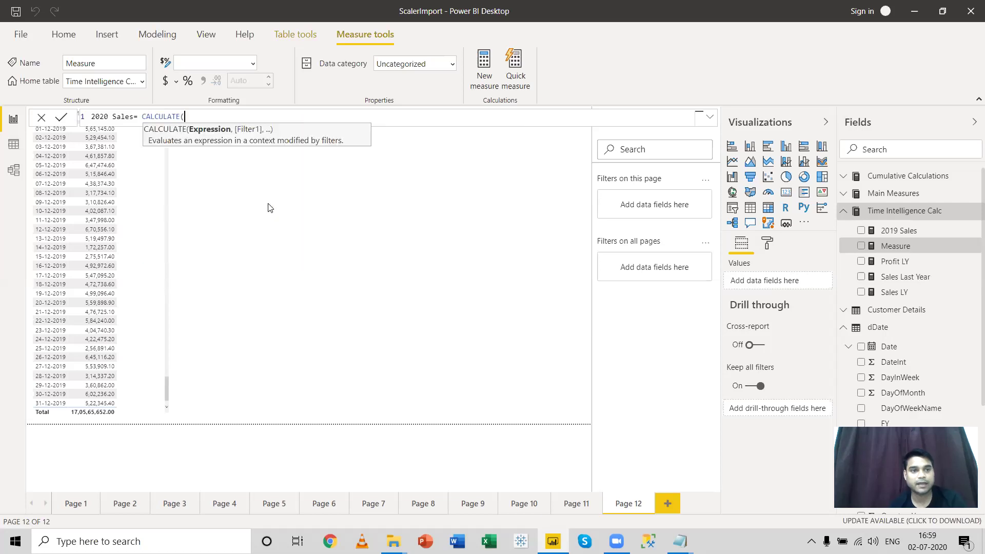
text(tot)
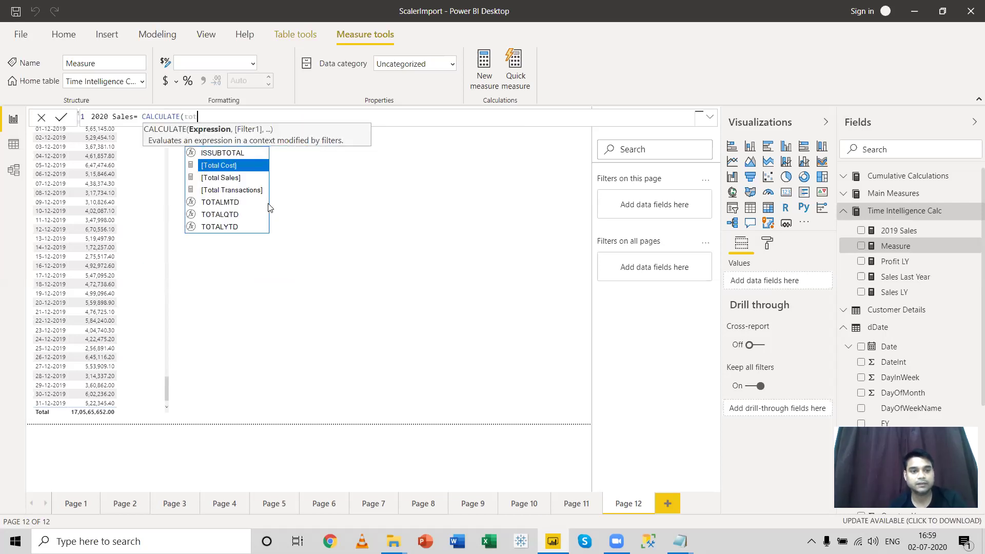
key(Tab)
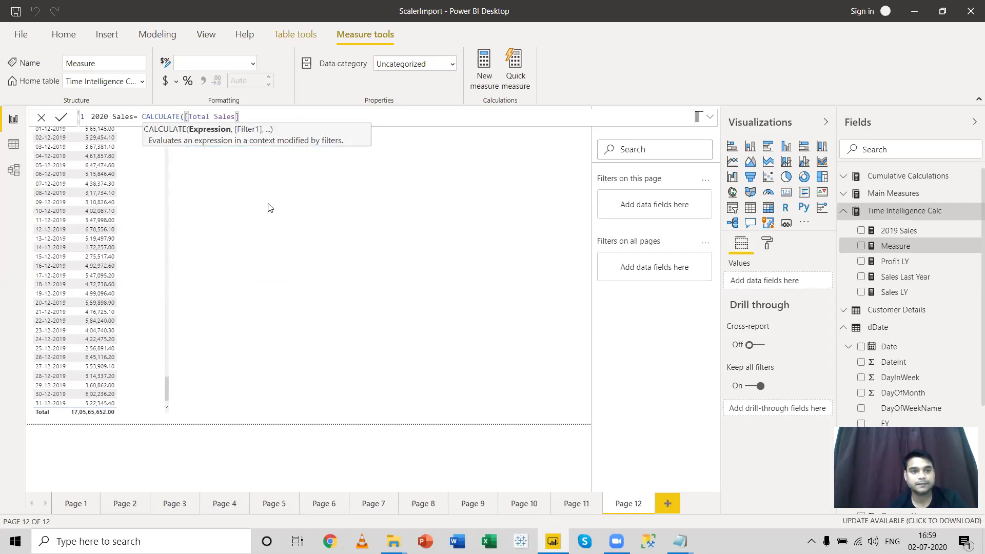
Add a FILTER over the dDate table as the filter argument of CALCULATE in the 2020 Sales formula.
text(,)
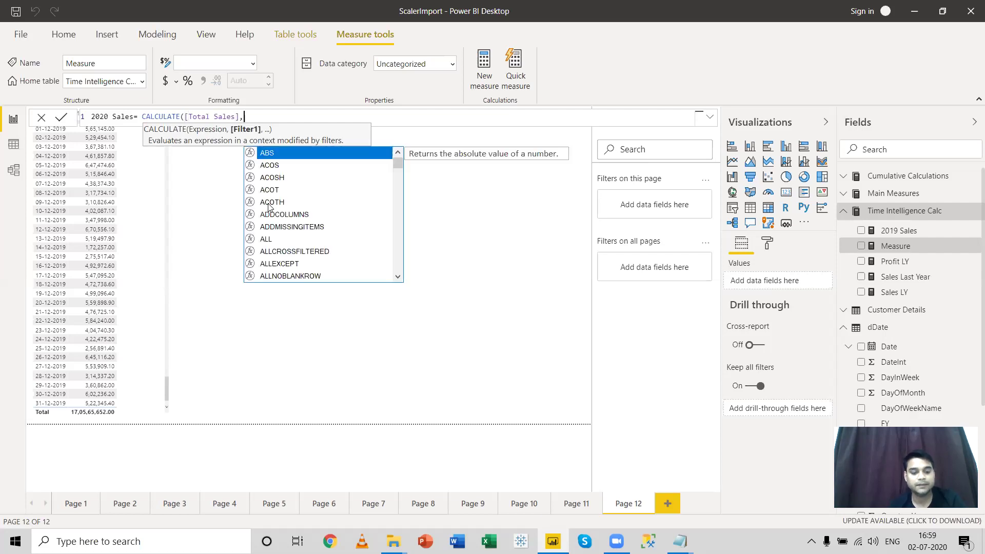
text(fil)
key(Tab)
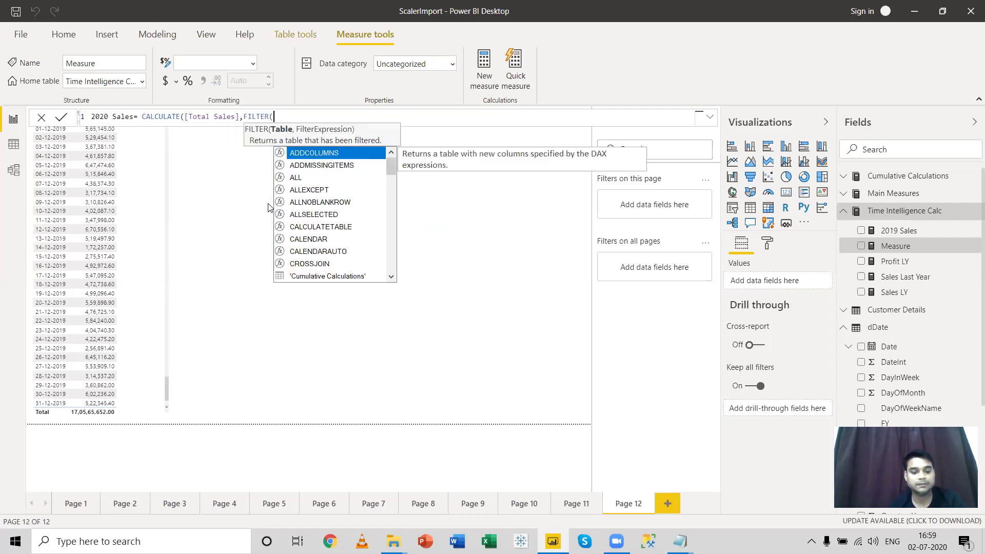
text(da)
key(Down)
key(Down)
key(Down)
key(Down)
key(Down)
key(Down)
key(Down)
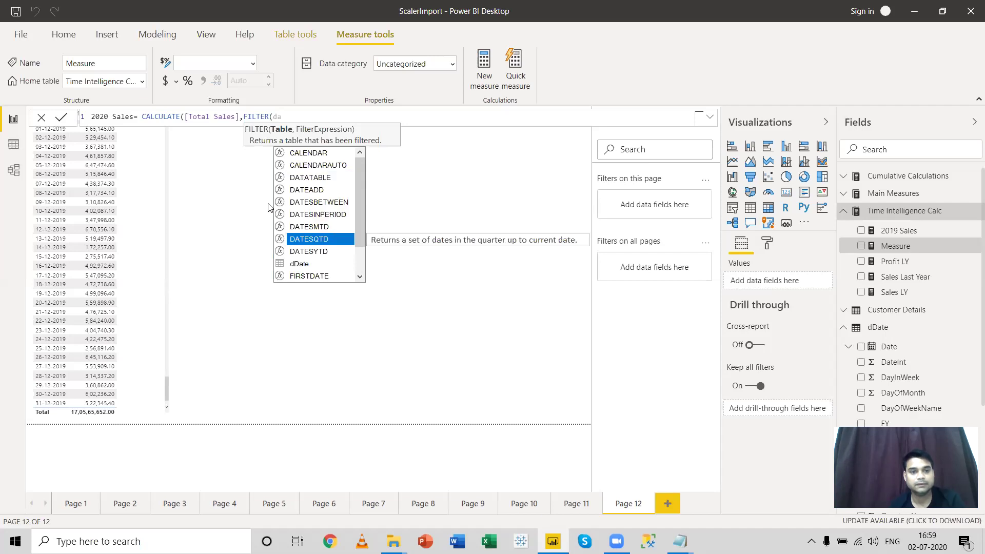
key(Tab)
text(,)
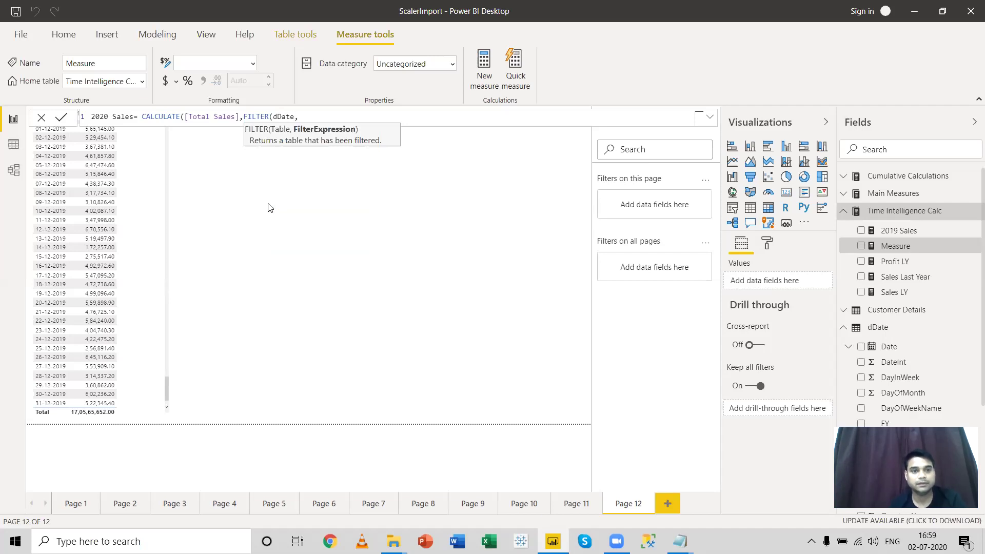
Reference the Year column of dDate as the start of the FILTER expression in the 2020 Sales formula.
text(ddat)
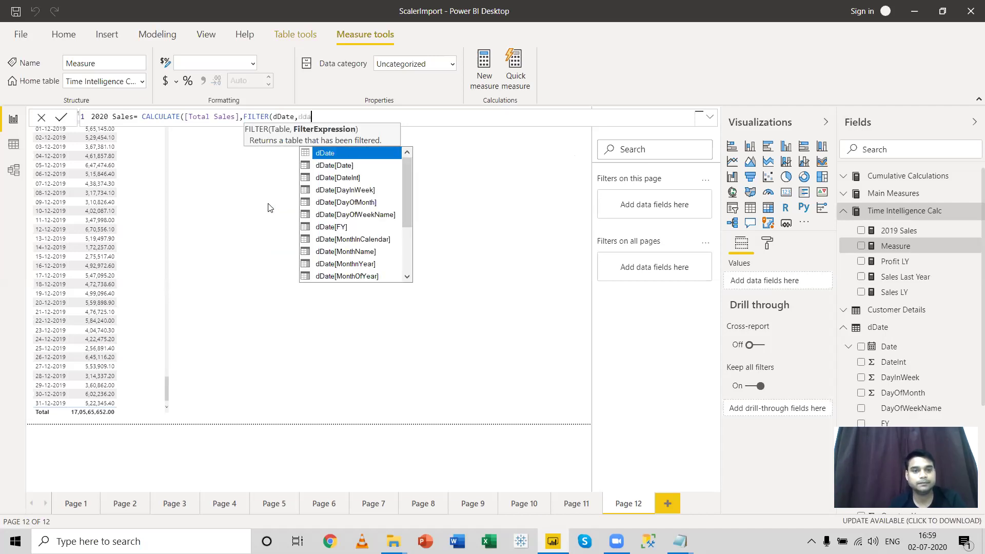
key(Down)
key(Down)
key(Down)
key(Down)
key(Down)
key(Down)
key(Down)
key(Down)
key(Down)
key(Down)
key(Down)
key(Down)
key(Down)
key(Down)
key(Down)
key(Down)
key(Down)
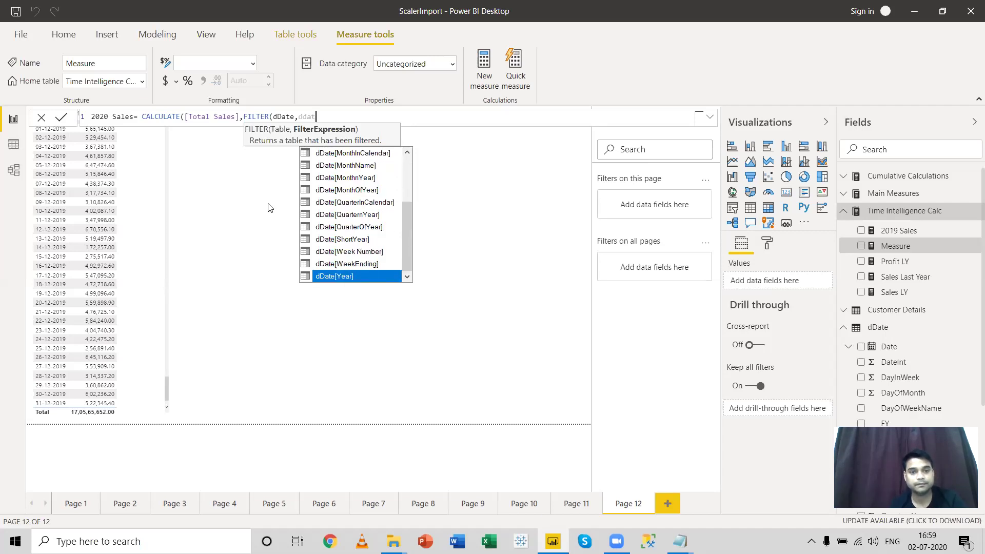
key(Tab)
Complete the condition as dDate[Year]=2020, close both functions, and commit the 2020 Sales measure.
text(=2020)
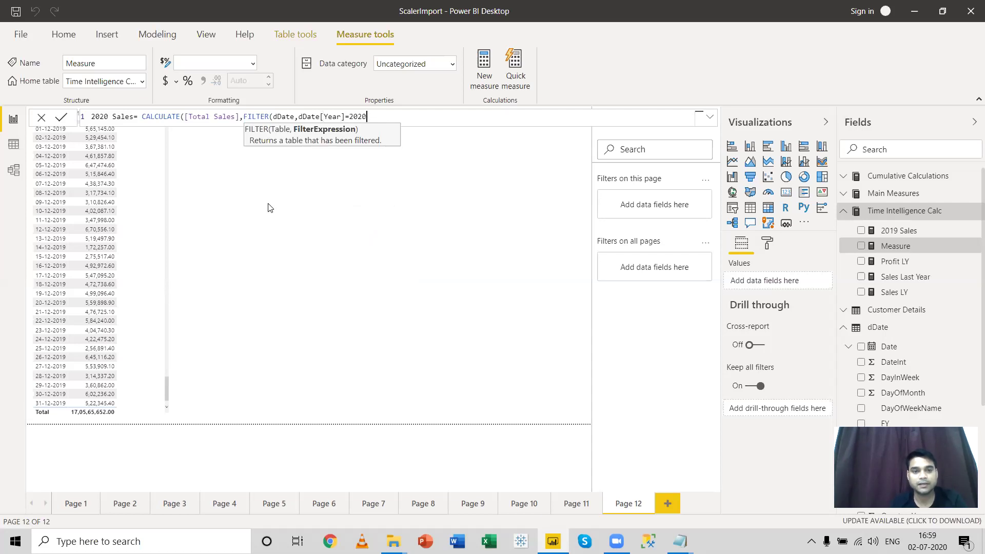
text(2()
key(BackSpace)
text()))
key(Return)
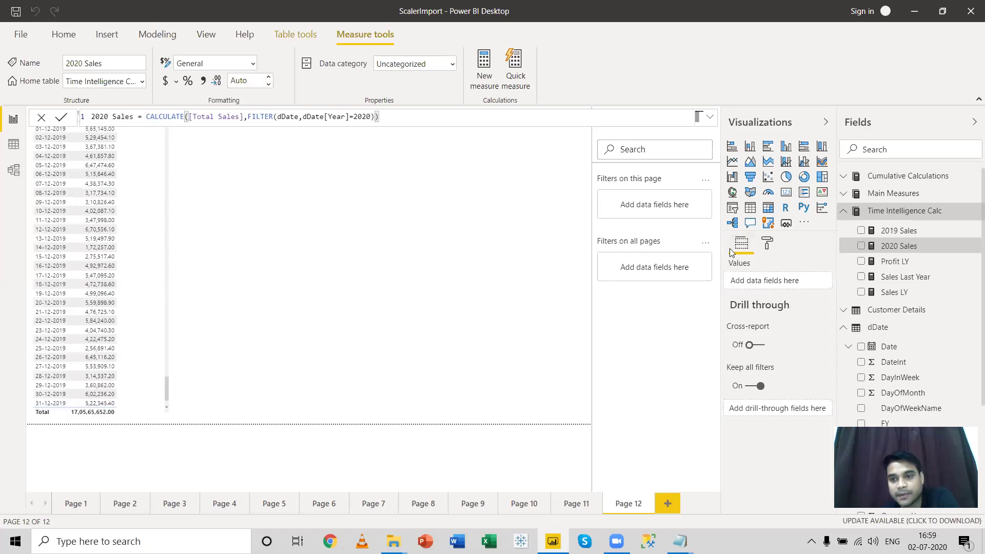
Add the 2020 Sales measure as a column to the table visual holding Date and 2019 Sales.
click(143, 163)
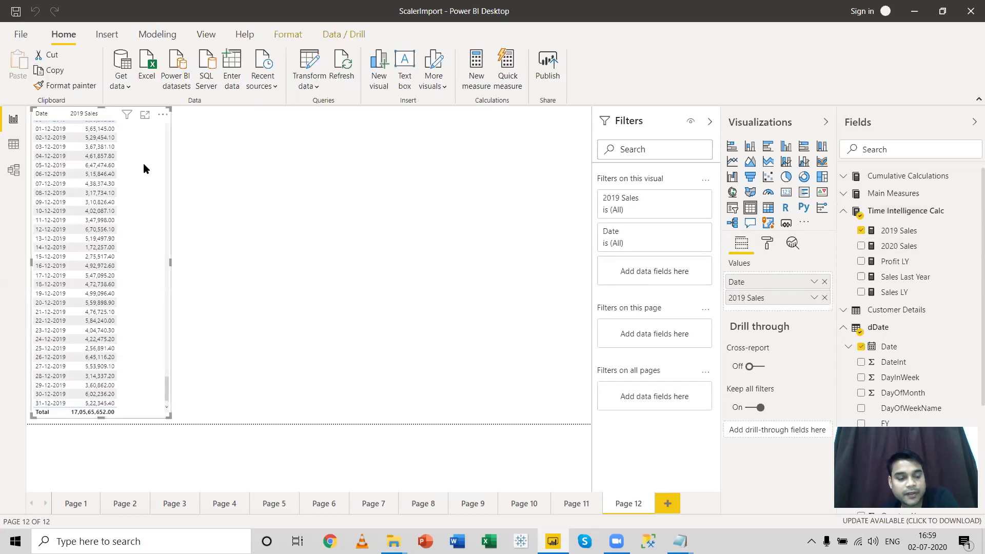
drag(906, 247, 782, 309)
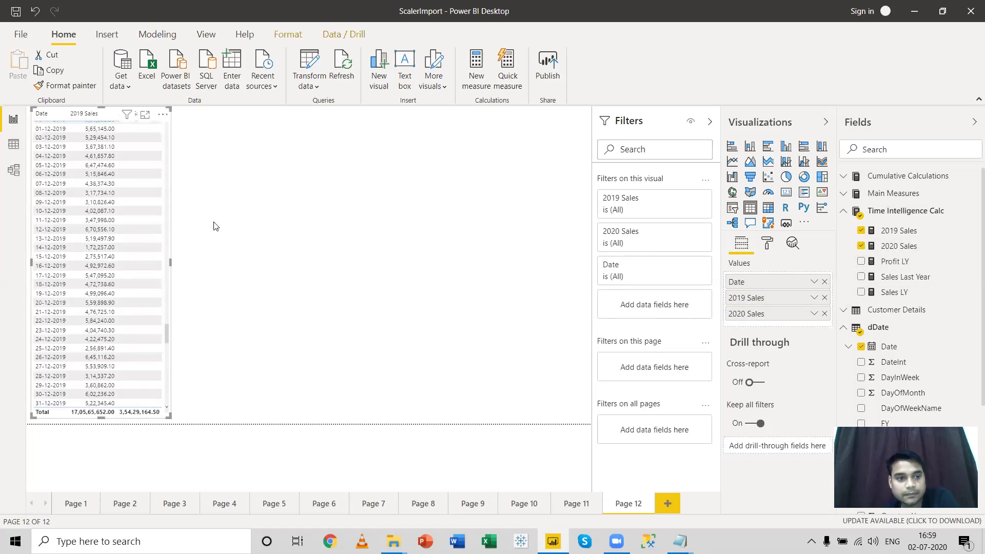
Examine the daily rows of the table from January 2019 into January 2020, comparing the 2019 Sales and 2020 Sales columns.
drag(165, 310, 171, 127)
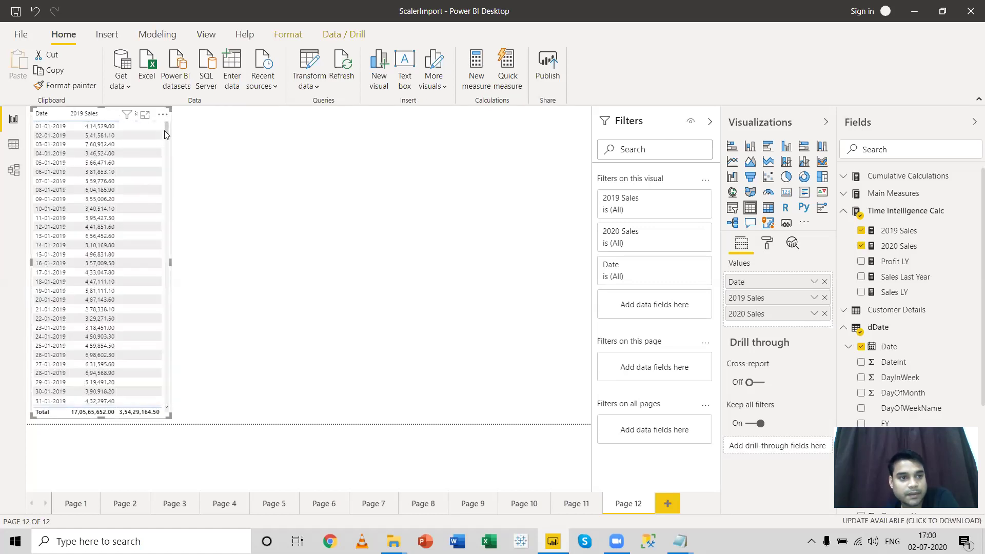
drag(165, 187, 170, 187)
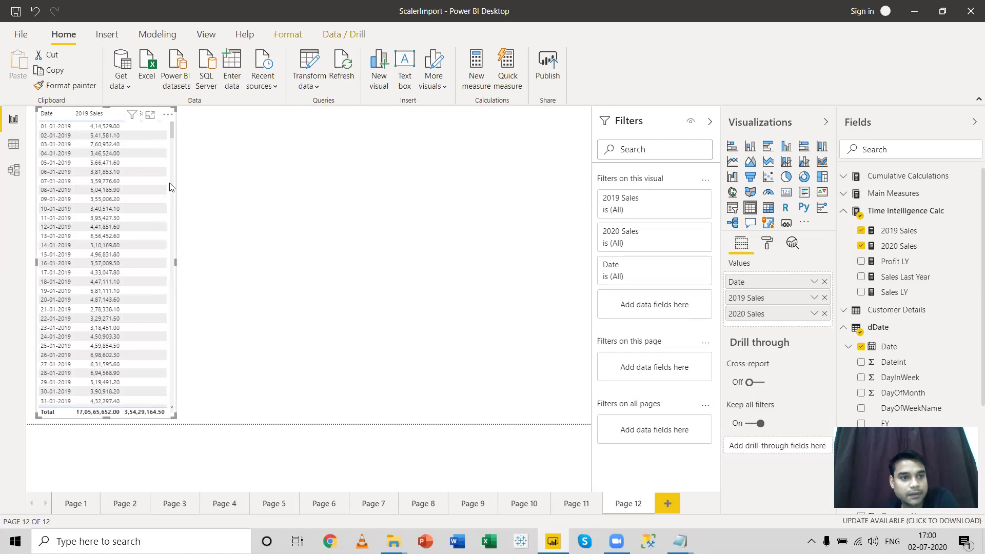
scroll(162, 194, down, 20)
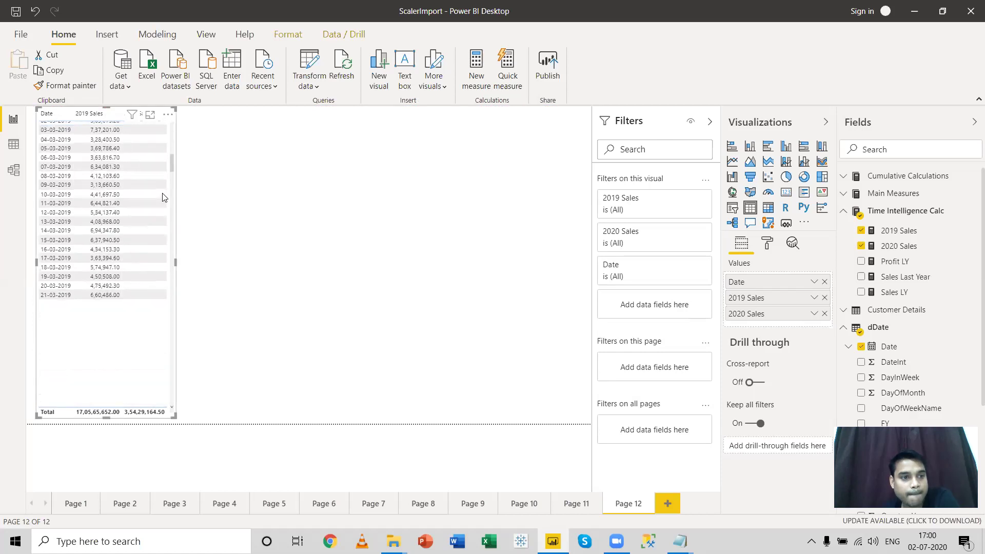
scroll(162, 192, down, 20)
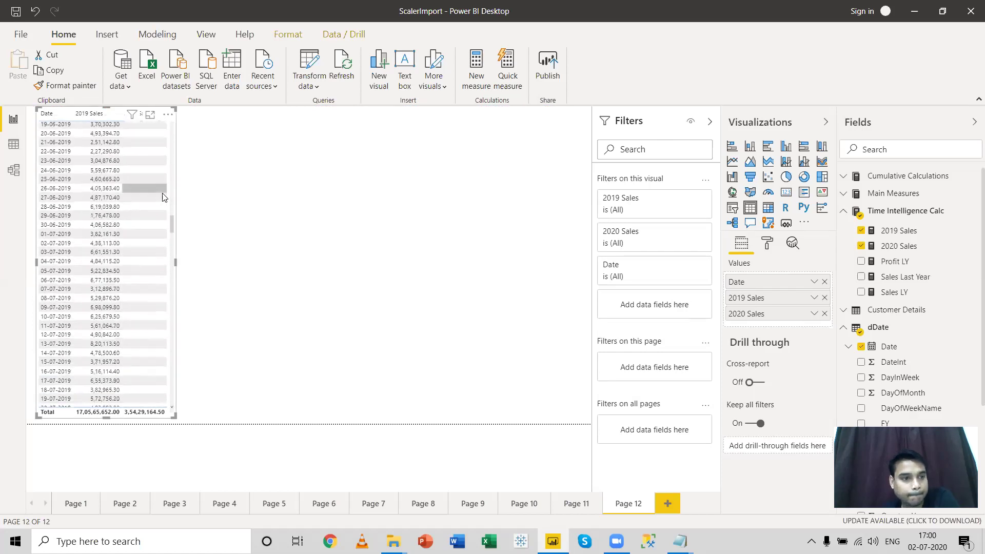
scroll(162, 196, down, 20)
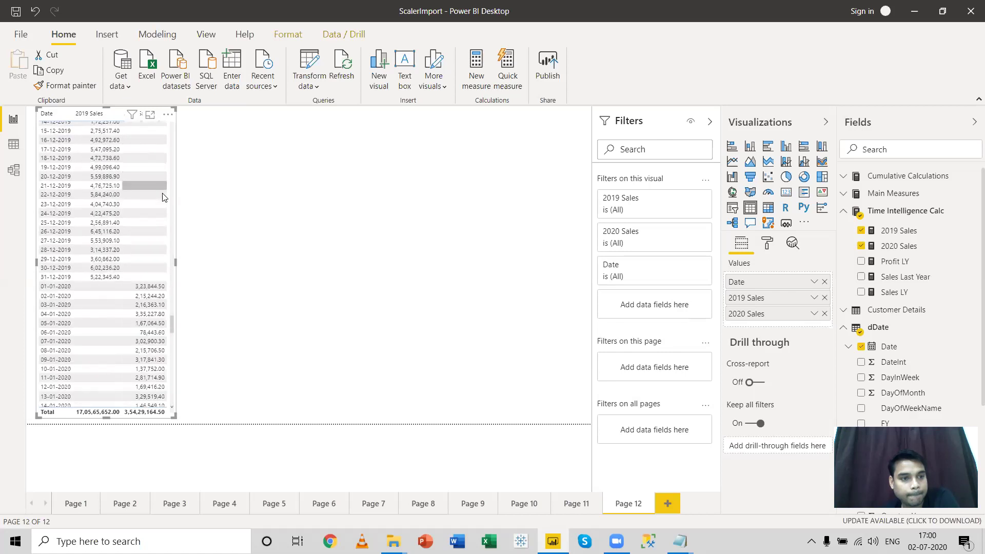
scroll(162, 197, up, 10)
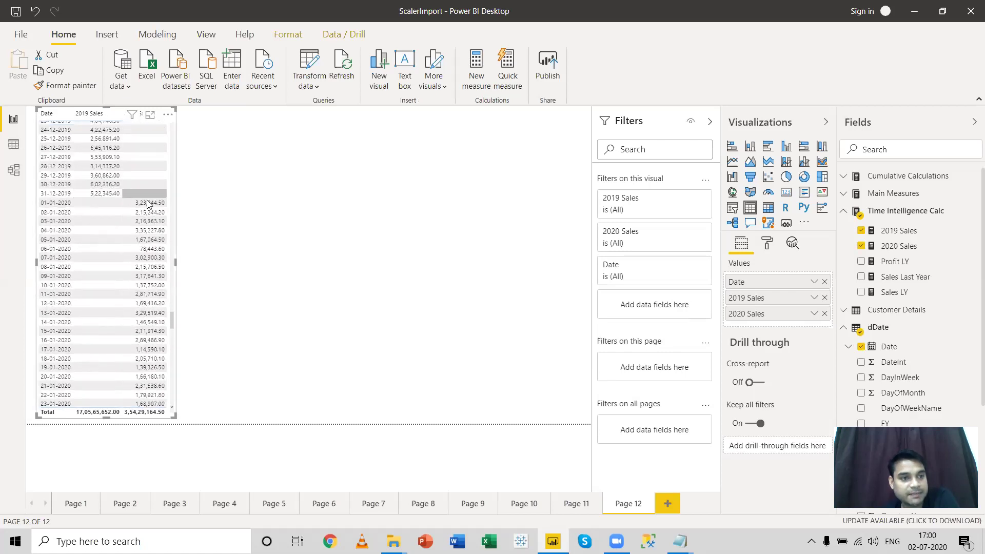
click(158, 389)
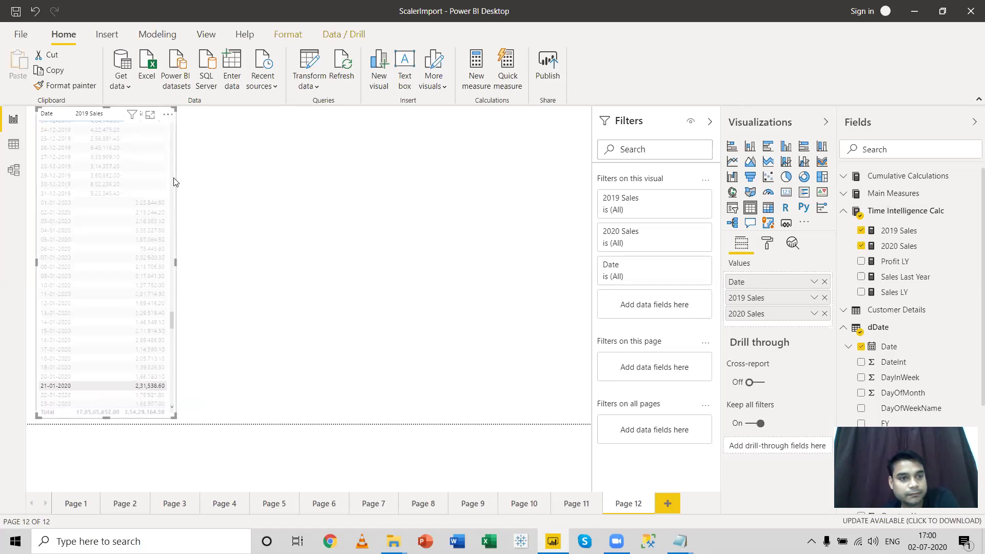
click(157, 382)
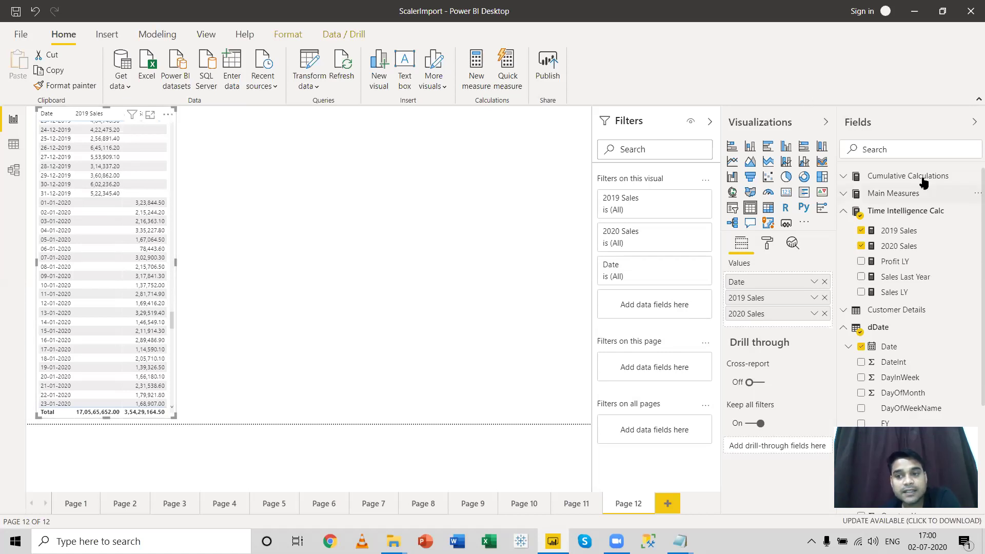
Remove 2019 Sales and 2020 Sales from the table visual, and collapse the Time Intelligence Calc and dDate field lists.
click(861, 230)
click(860, 245)
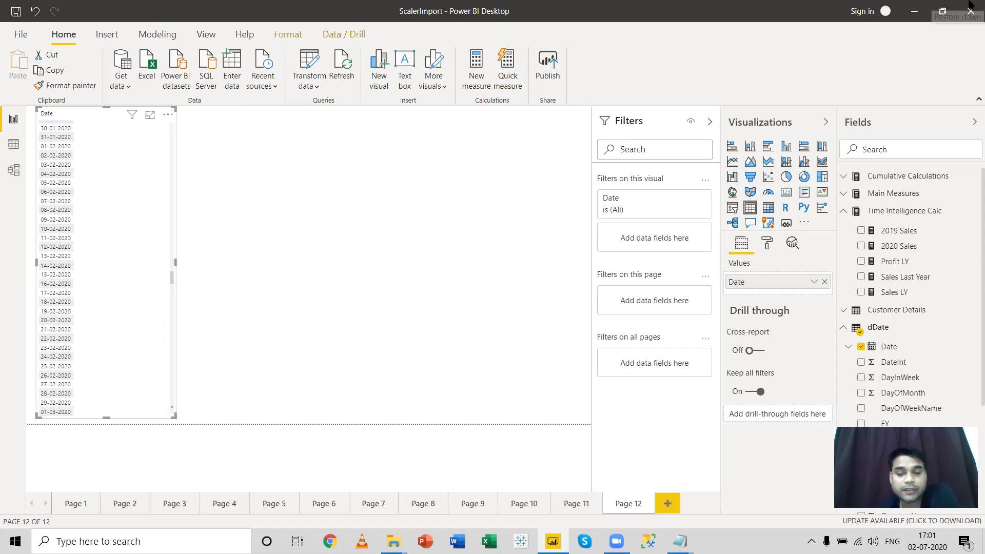
click(844, 215)
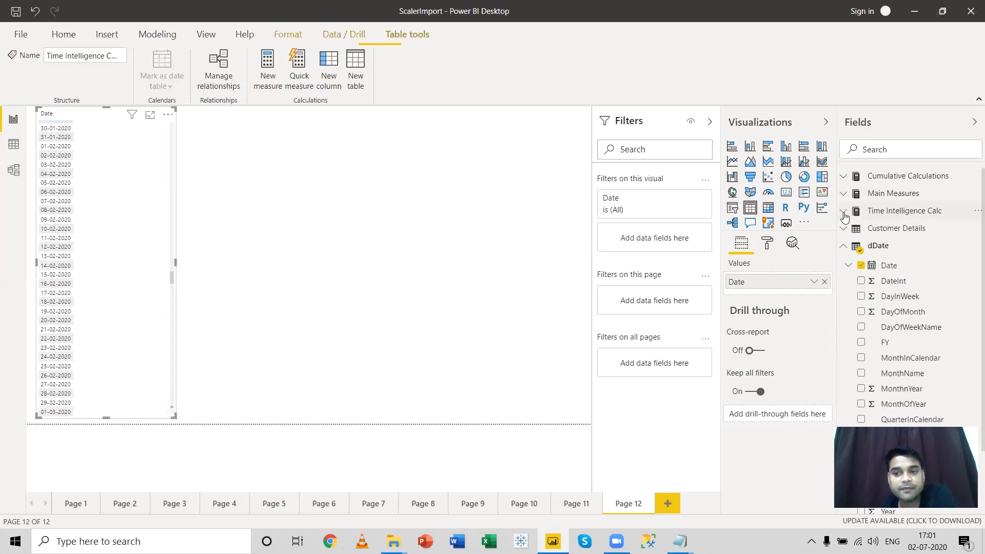
click(843, 248)
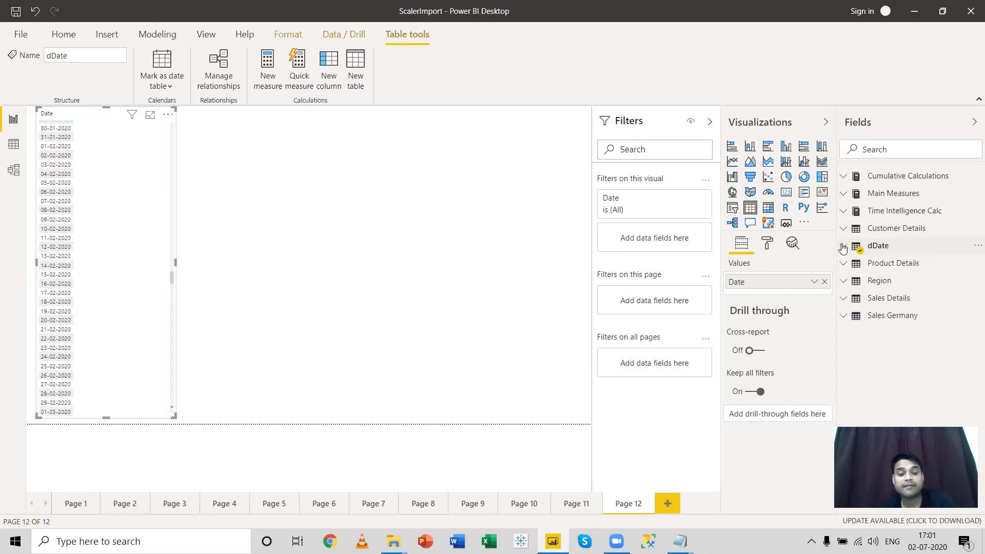
click(843, 248)
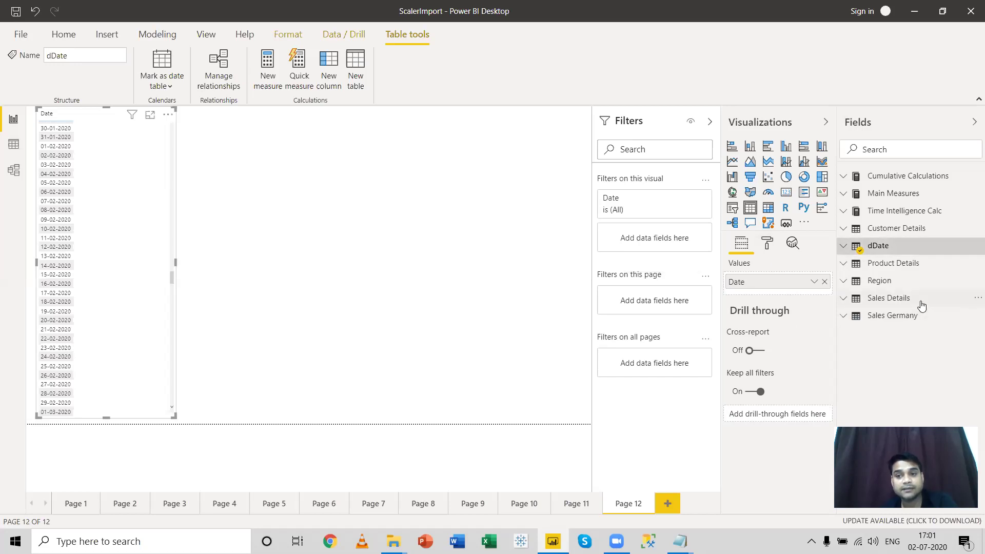
Add a new measure named Avg.Daily Sales to the Main Measures table.
right_click(878, 194)
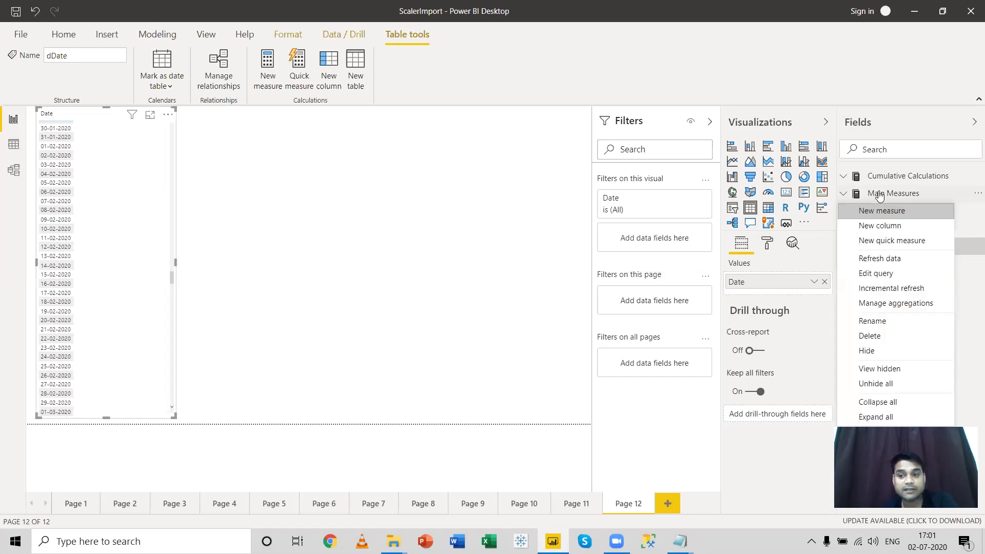
click(906, 213)
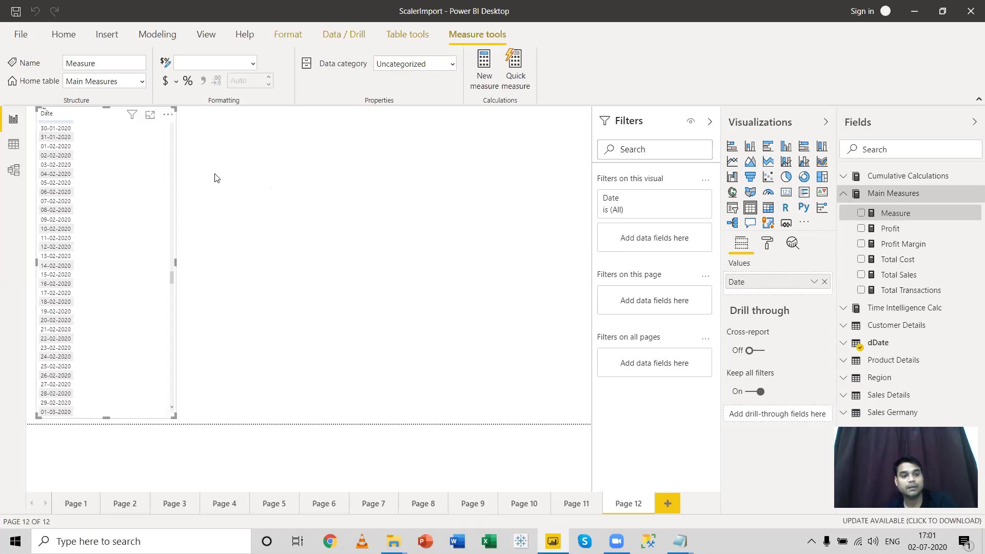
text(A)
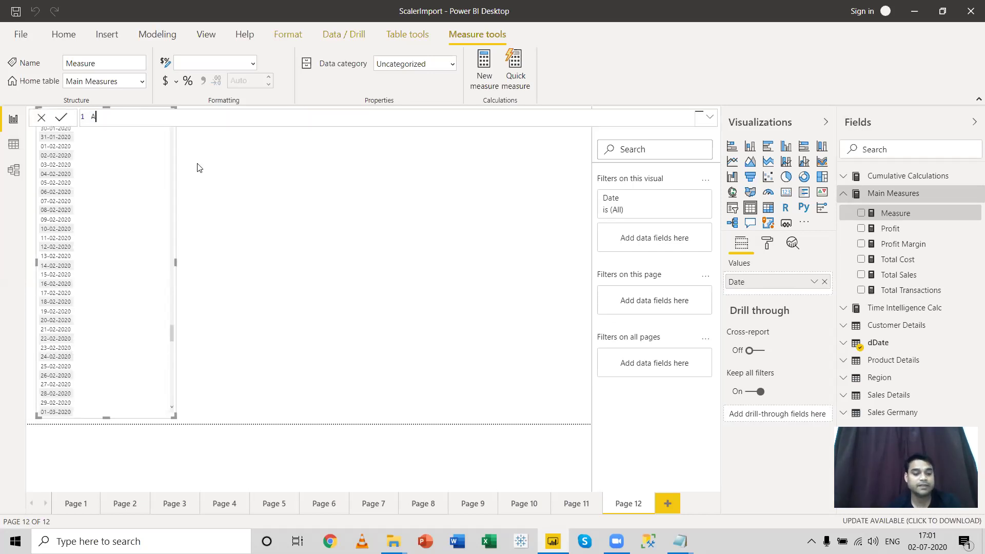
text(vg.Dail)
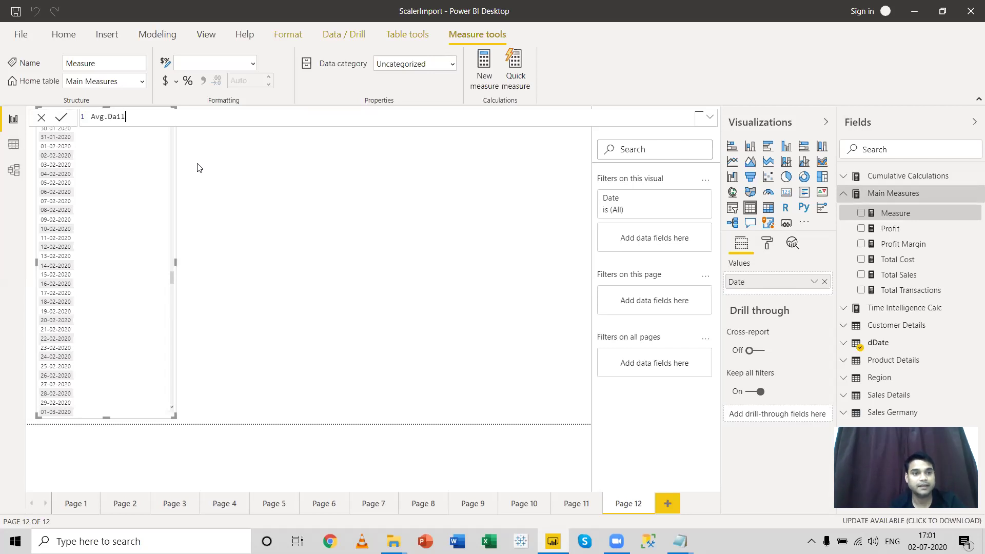
text(y Sal)
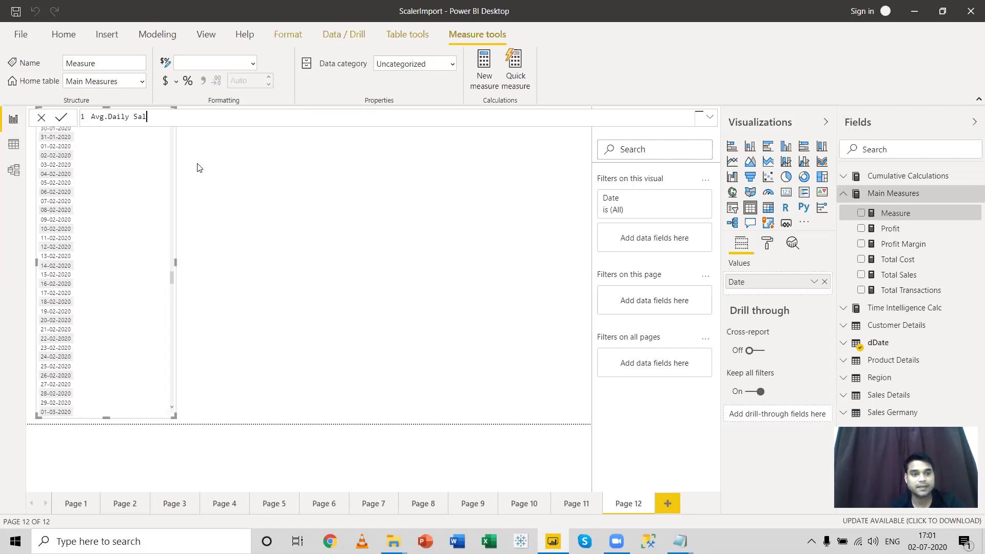
text(es = )
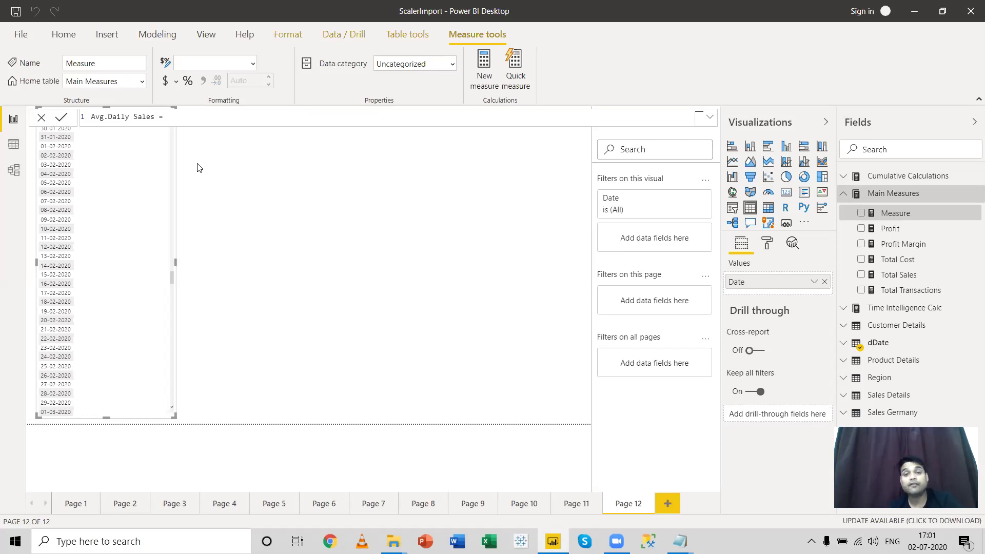
Start the Avg.Daily Sales formula with the AVERAGEX function.
text(av)
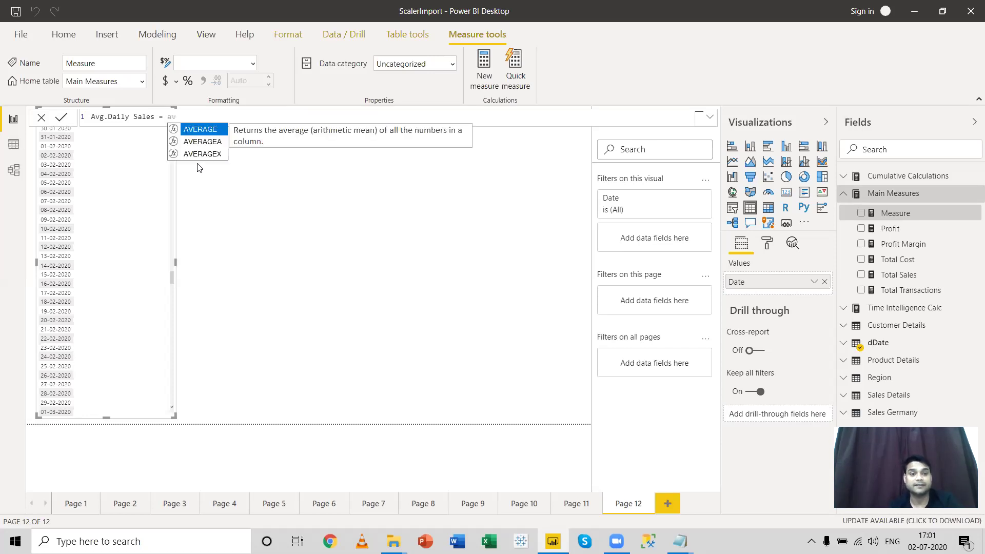
key(Up)
key(Down)
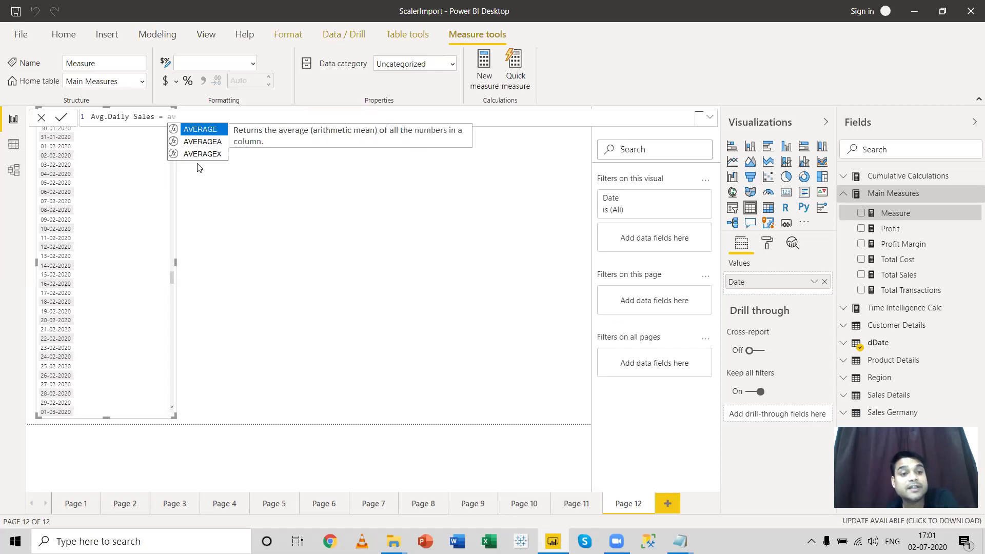
key(Down)
key(Down)
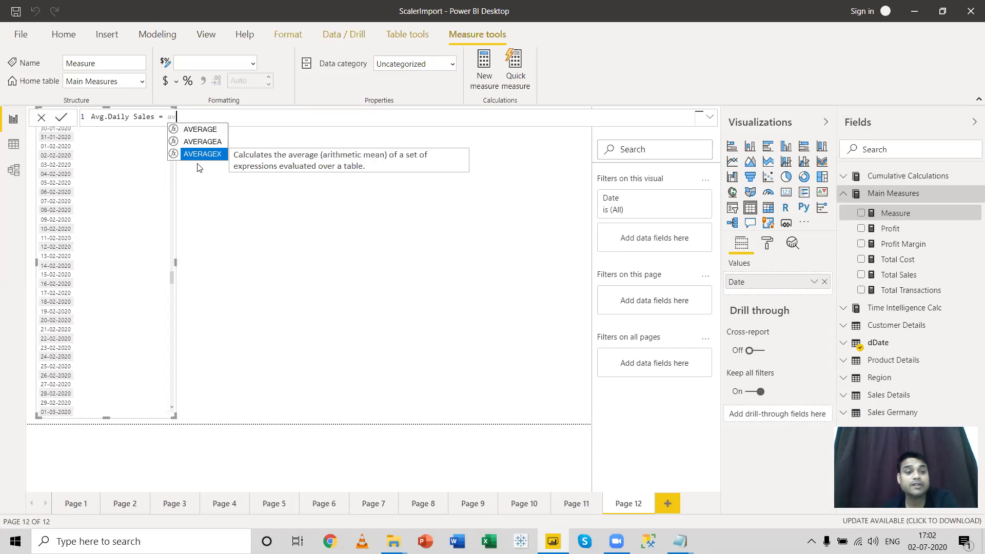
key(Tab)
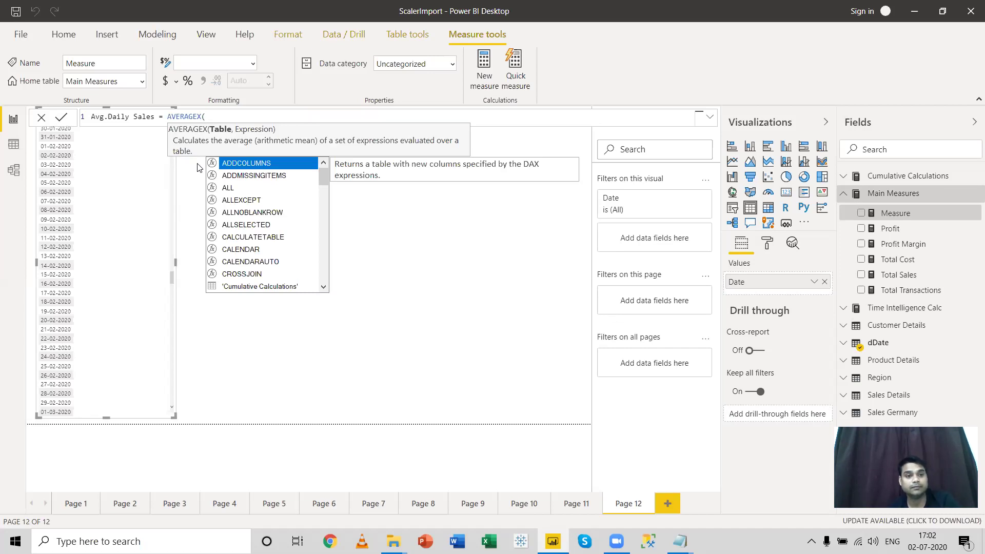
Use VALUES on dDate[Date] as the table argument of AVERAGEX.
text(c)
key(BackSpace)
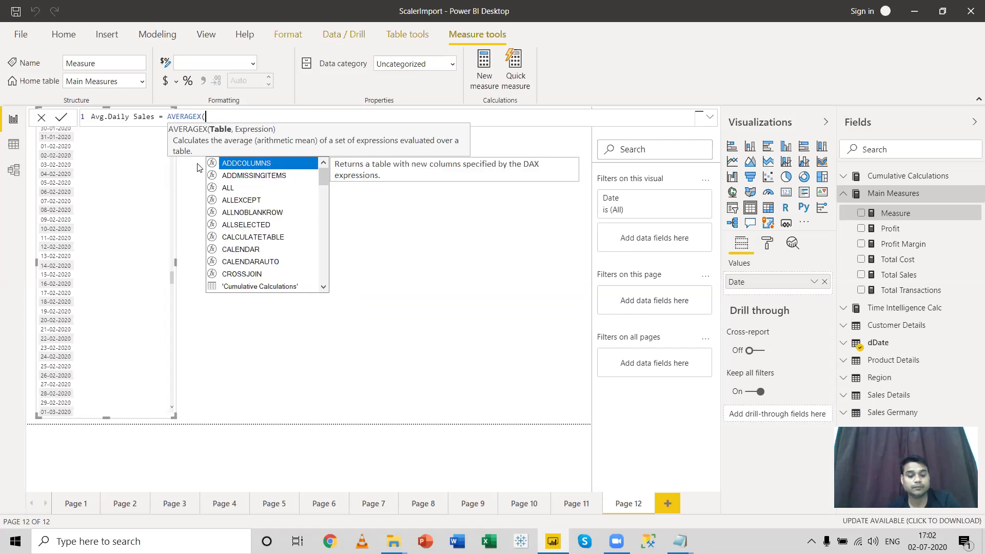
text(va)
key(Tab)
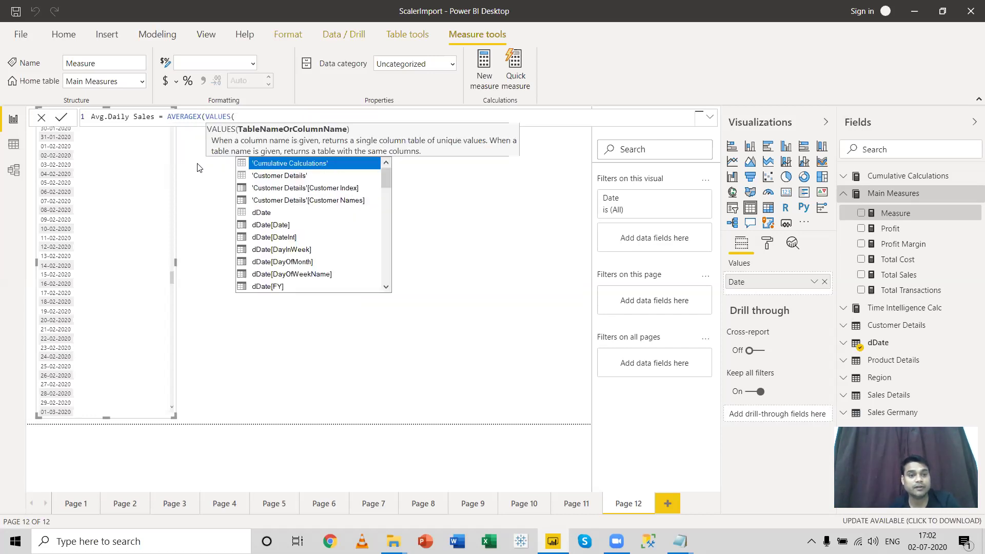
text(da)
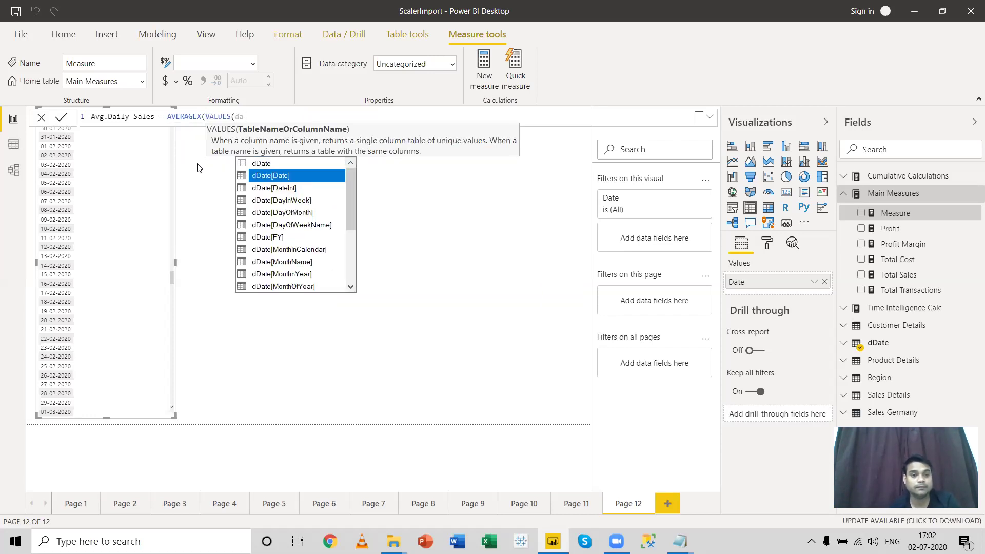
key(Tab)
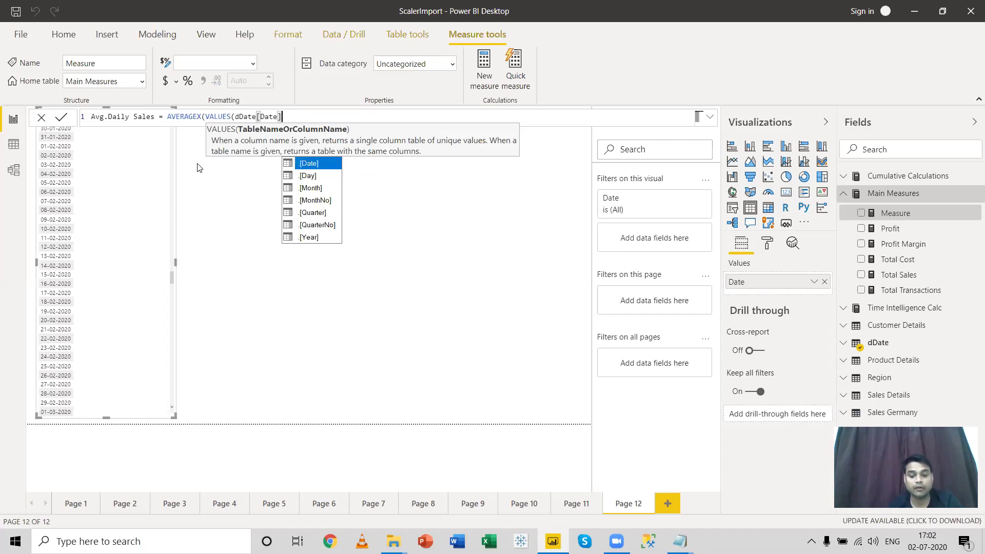
Close VALUES, set [Total Sales] as the AVERAGEX expression, and close the function.
text(),t)
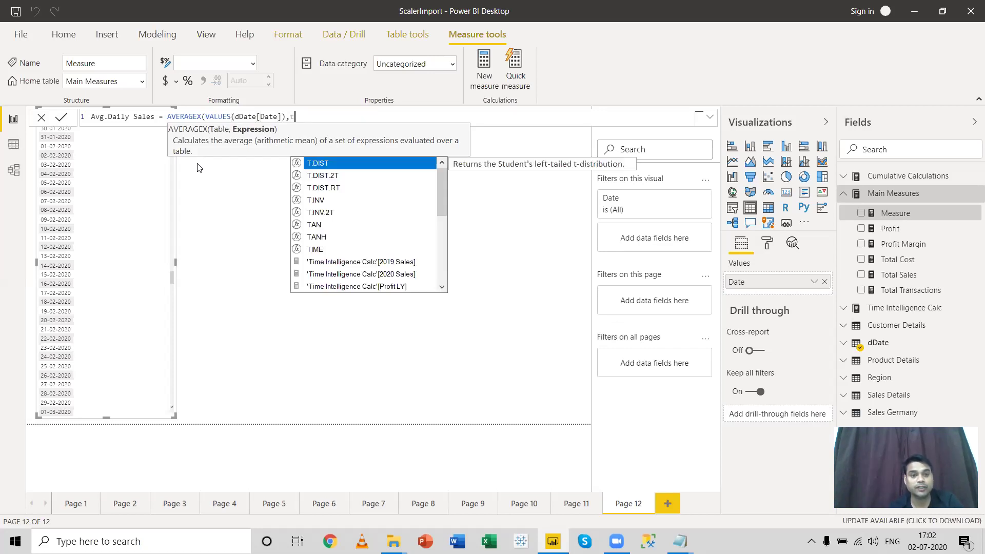
text(ota)
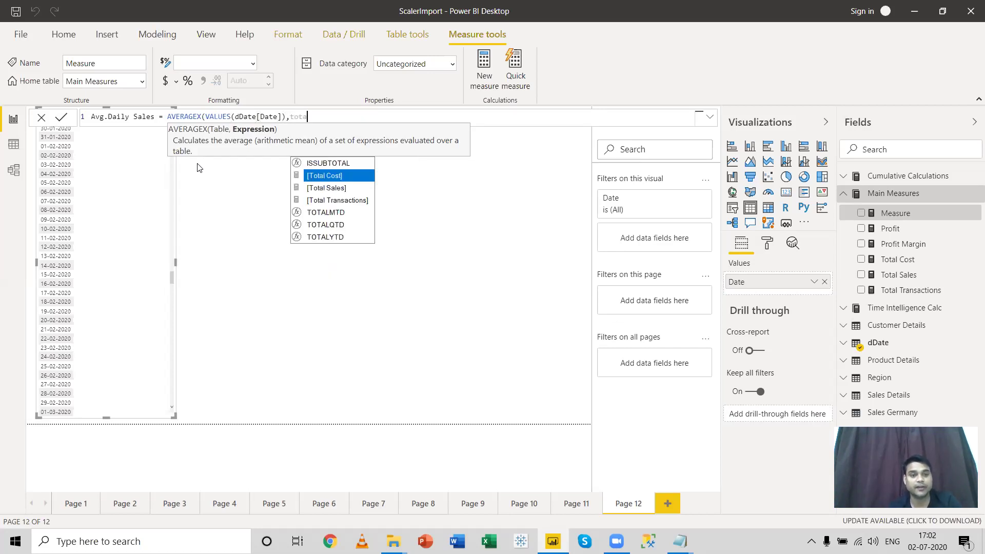
key(Down)
key(Down)
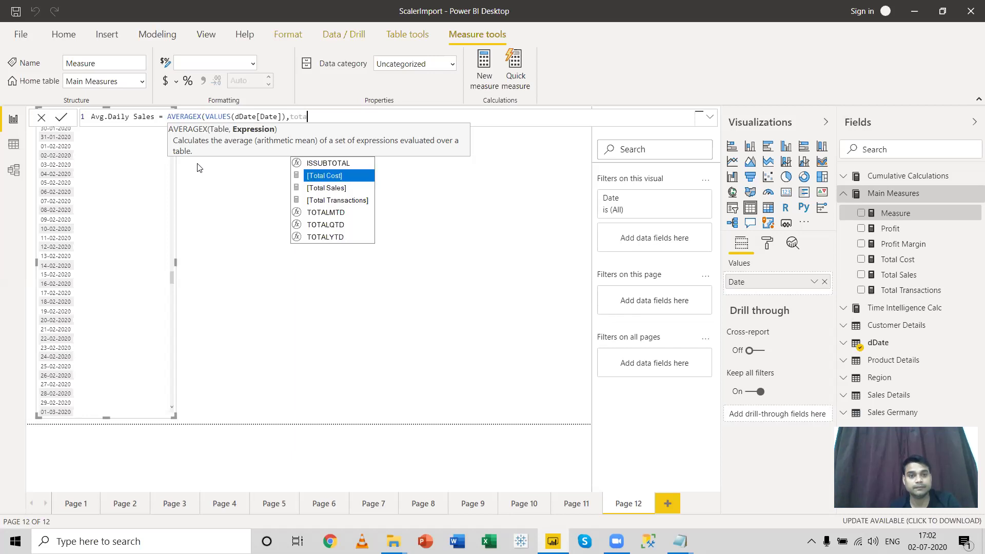
key(Tab)
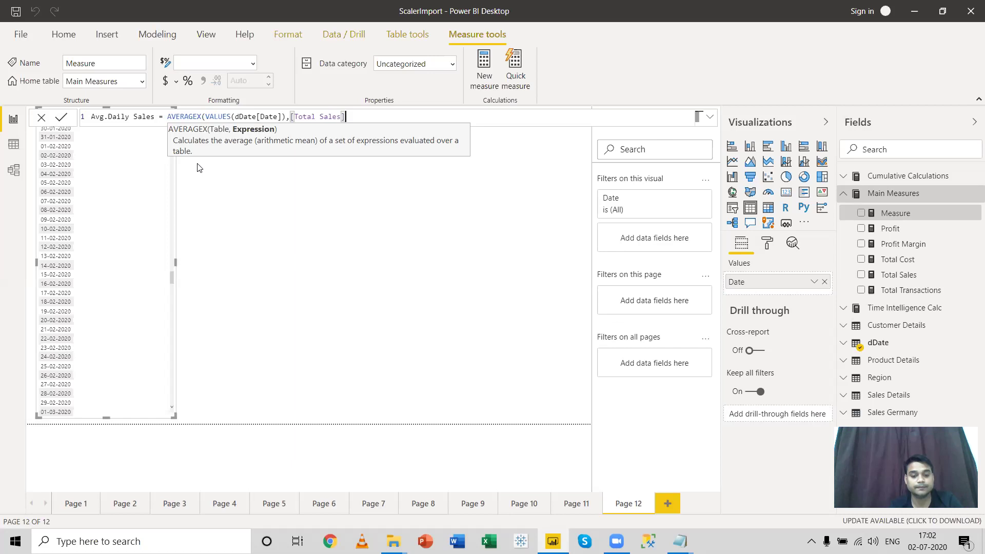
text())
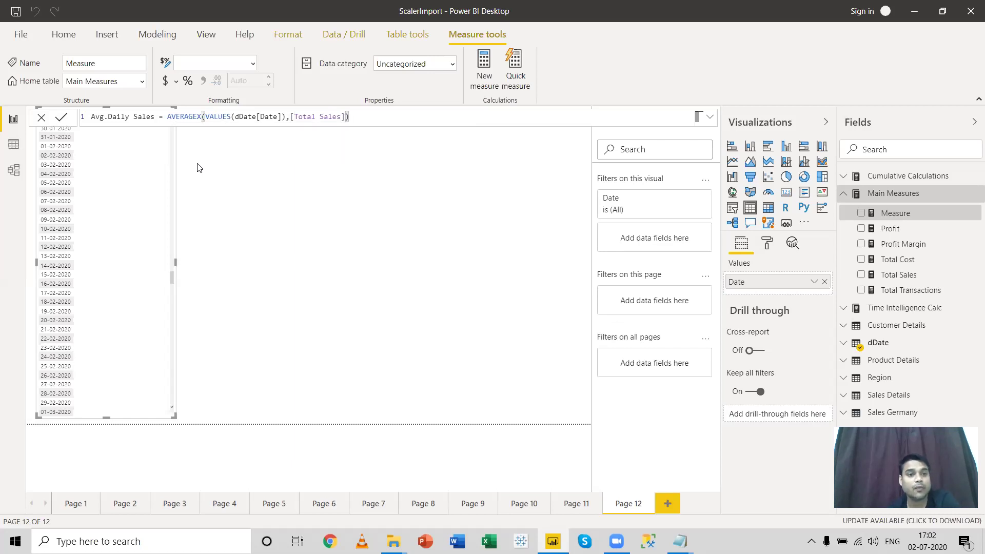
Delete the VALUES function name before dDate[Date] in the Avg.Daily Sales formula and insert VALUES there again.
click(229, 117)
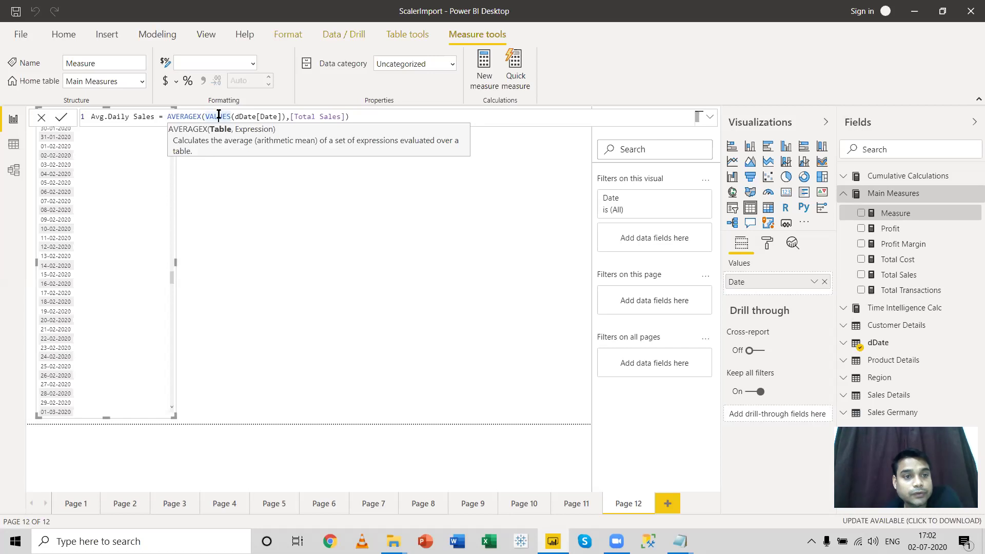
click(232, 116)
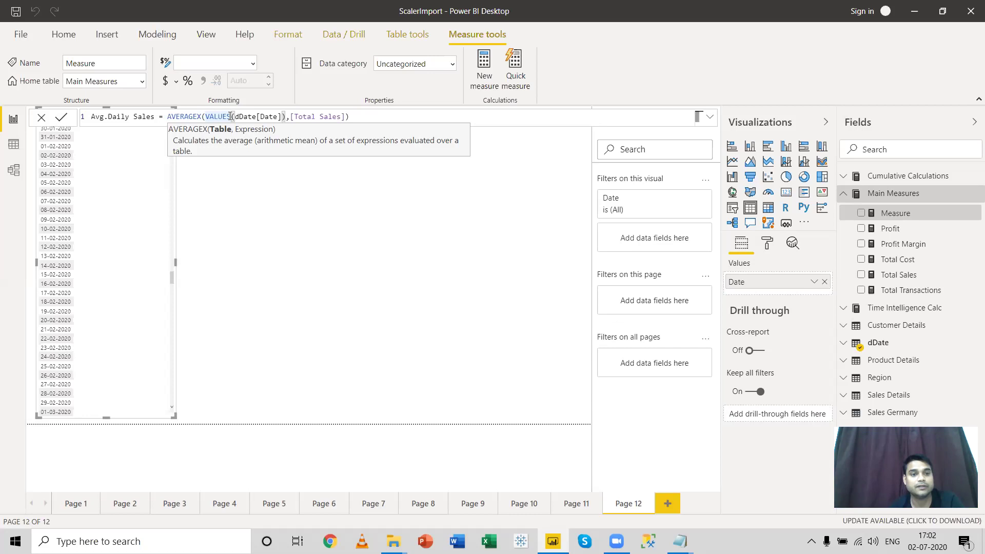
click(366, 118)
click(231, 116)
key(BackSpace)
key(BackSpace)
key(BackSpace)
key(BackSpace)
key(BackSpace)
key(BackSpace)
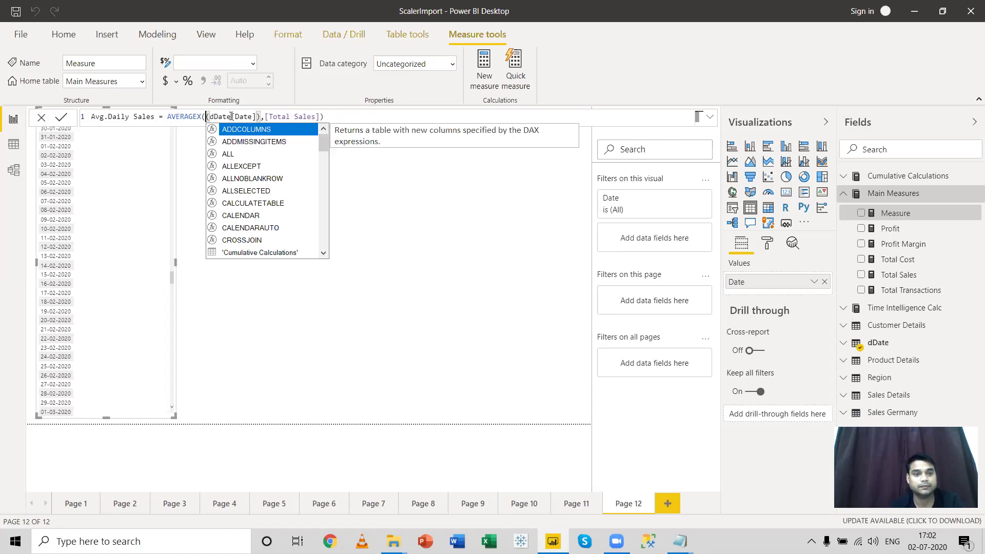
text(va)
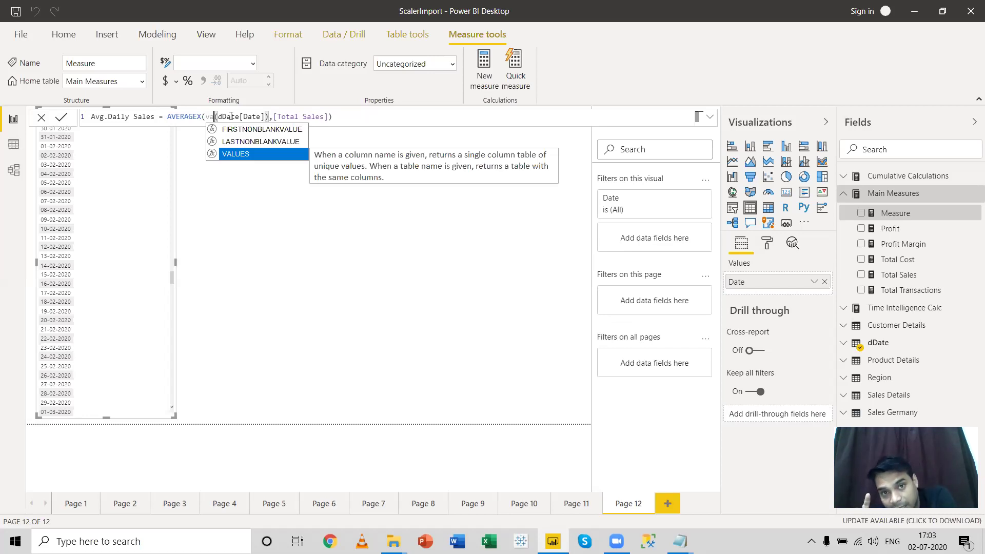
click(264, 158)
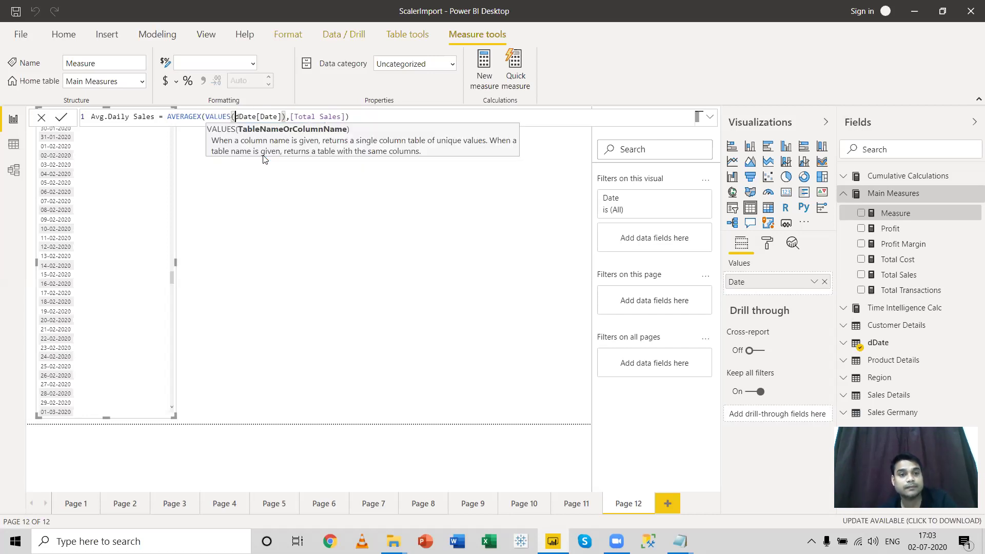
Commit the measure Avg.Daily Sales = AVERAGEX(VALUES(dDate[Date]),[Total Sales]) and deselect the date table visual.
click(358, 117)
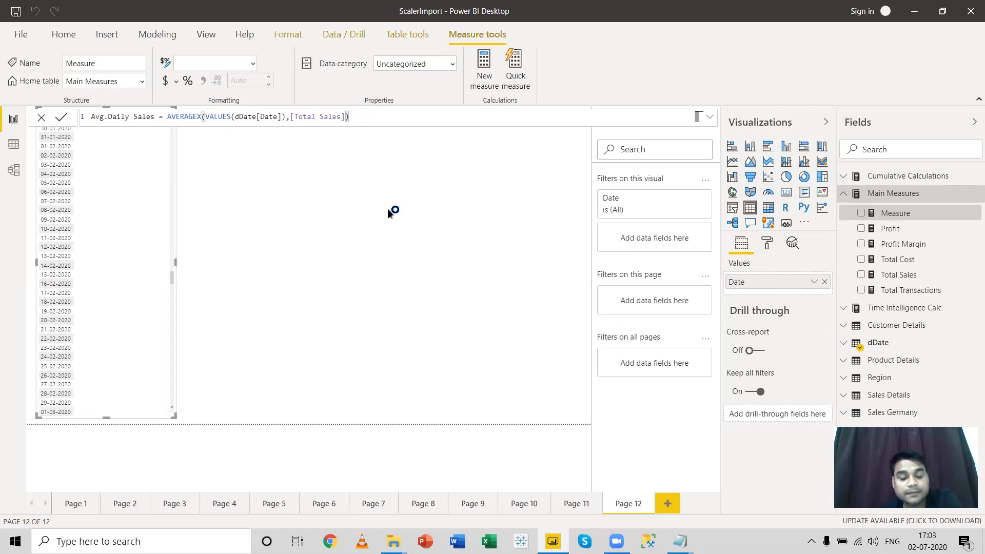
click(388, 213)
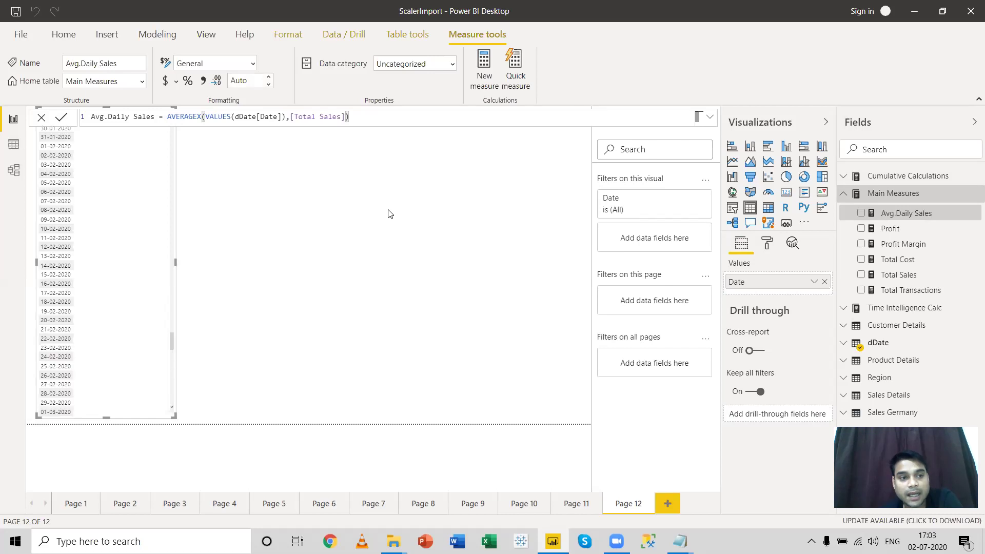
click(388, 214)
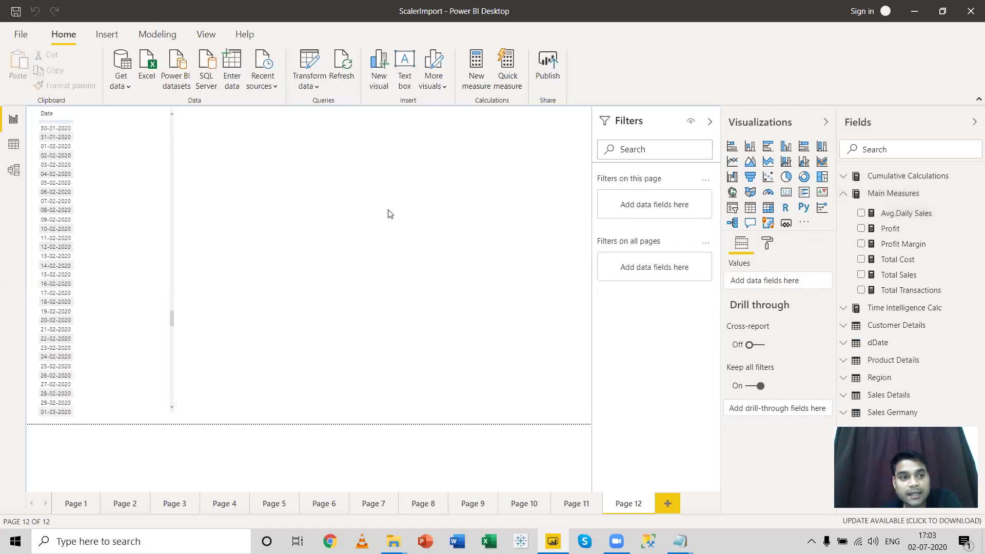
Add a card visual showing Avg.Daily Sales beside the date table and shrink it to a short box at the page's upper edge.
click(113, 250)
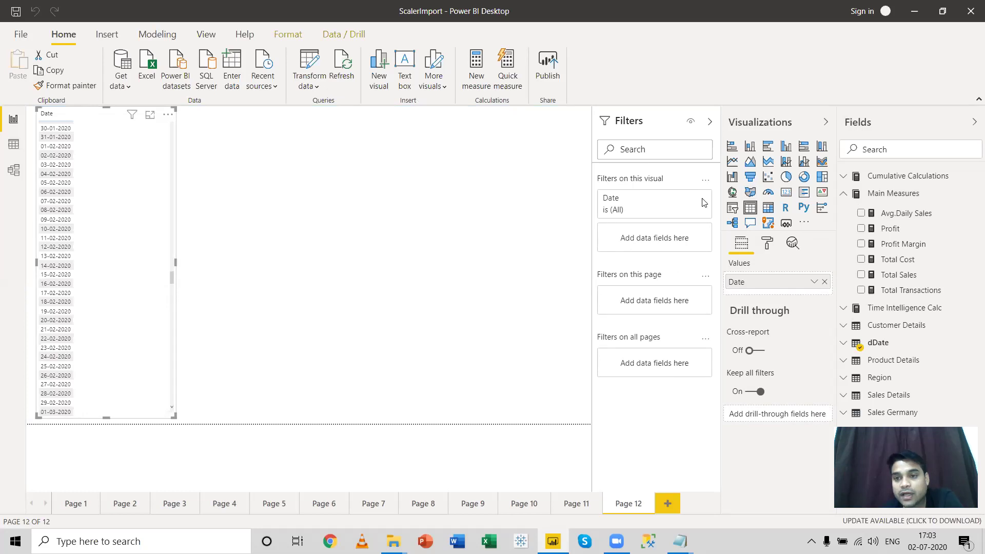
click(785, 193)
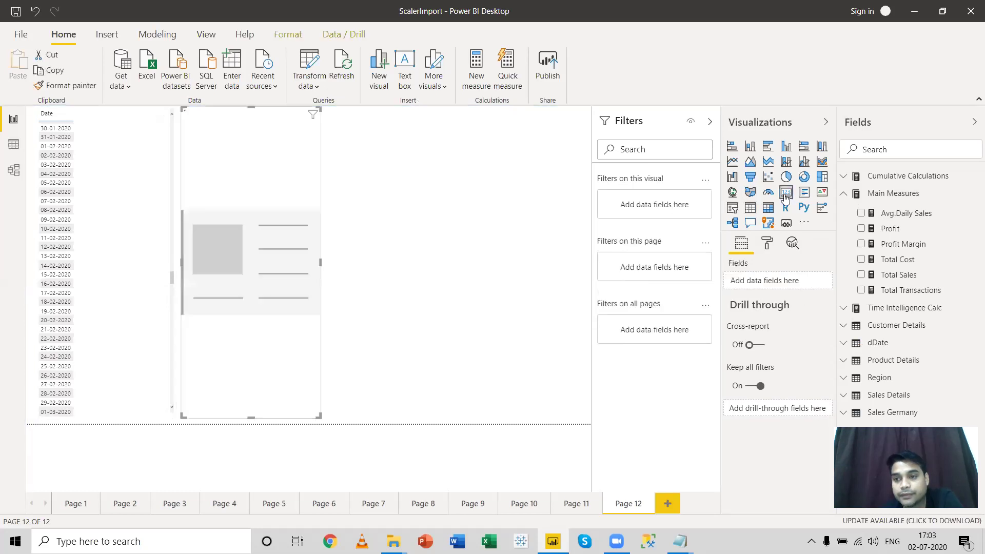
drag(910, 213, 784, 282)
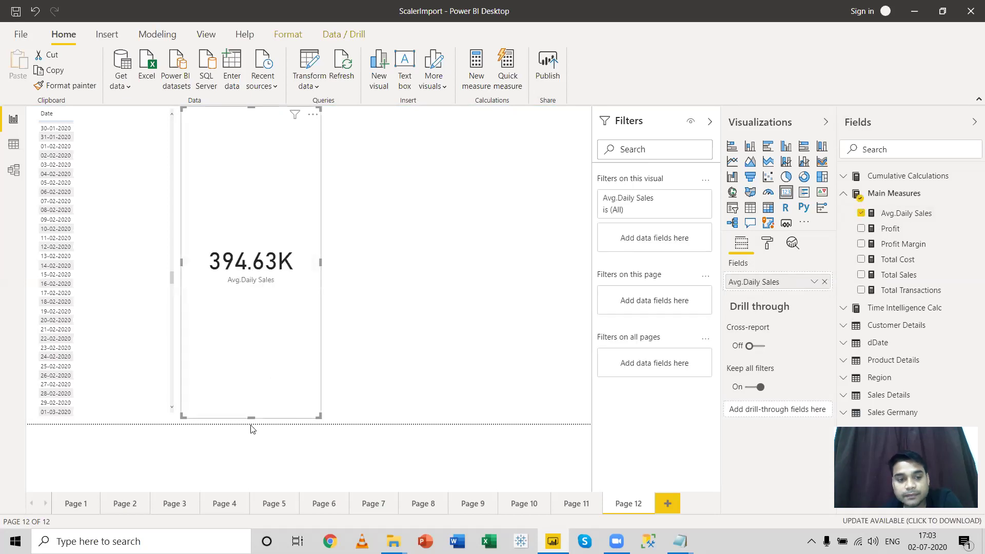
drag(318, 415, 339, 175)
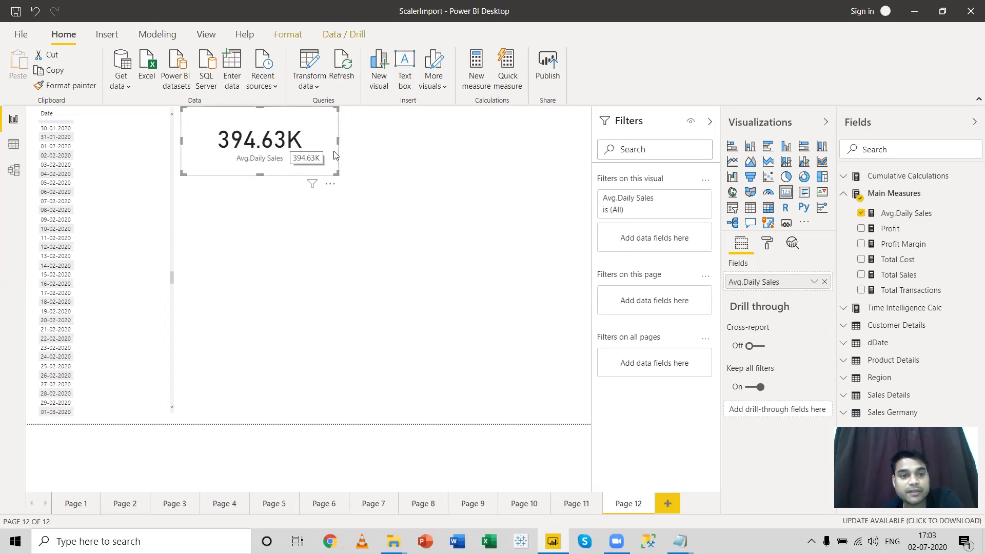
Set the display units of the Avg.Daily Sales card's data label to None.
click(767, 243)
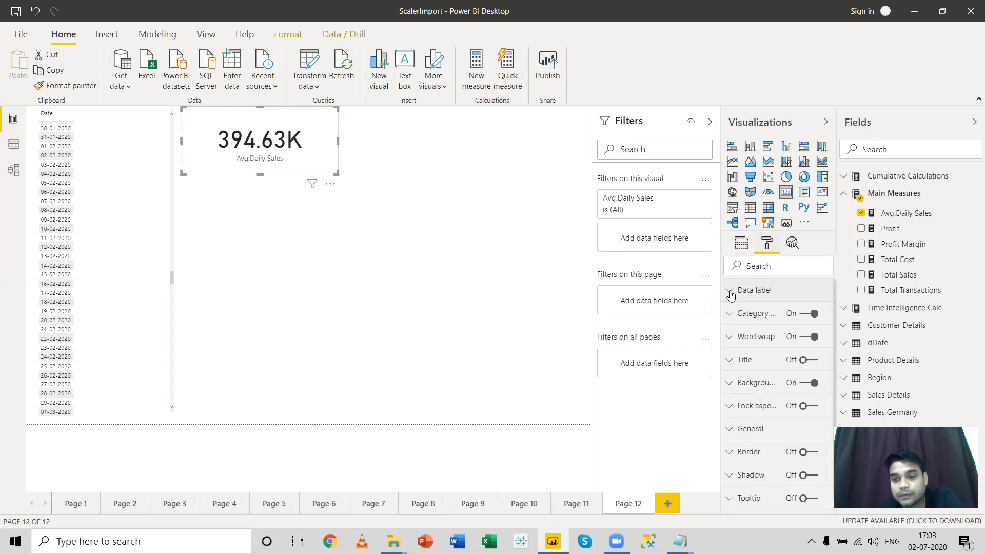
click(730, 291)
click(771, 371)
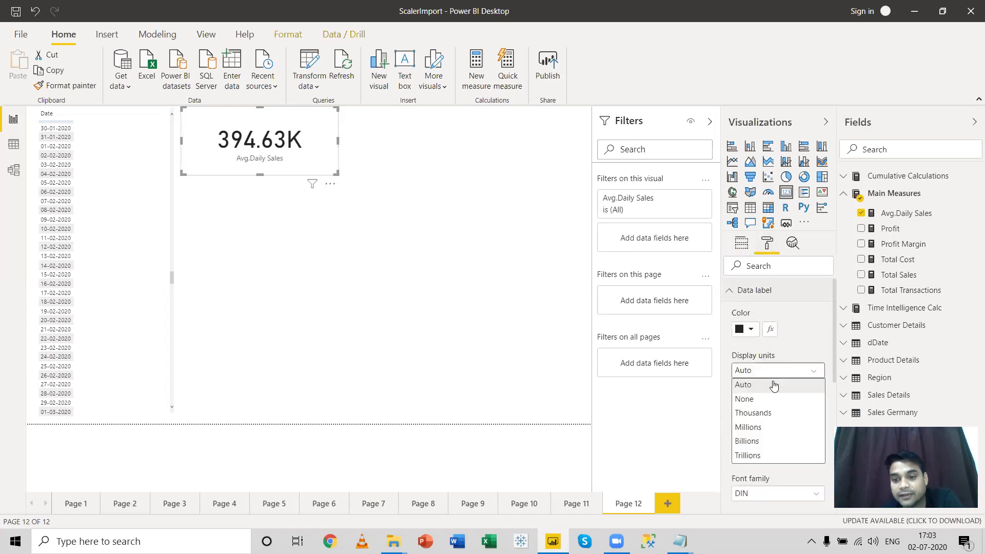
click(772, 400)
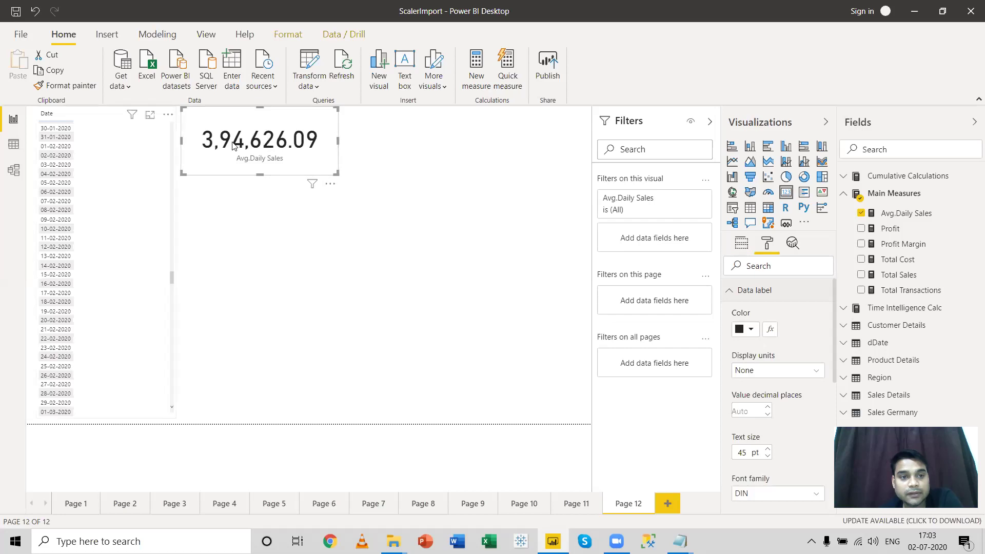
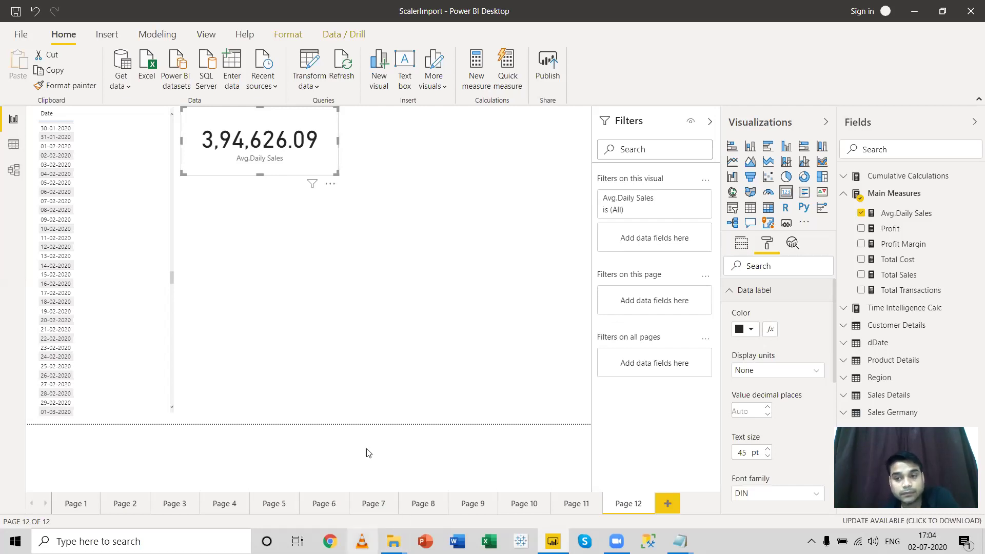
Create a new measure in the Main Measures table and name it Top 5 Customers.
right_click(878, 199)
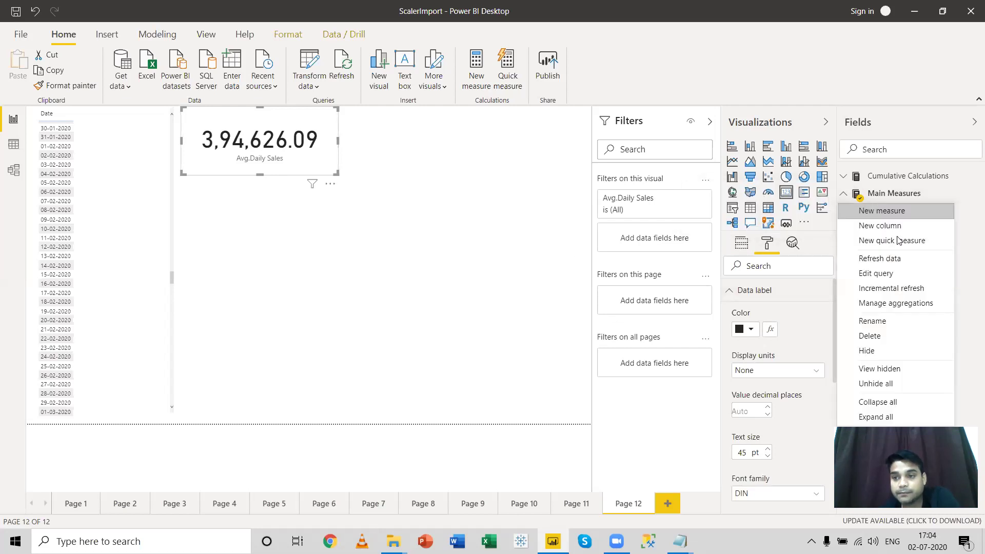
key(Escape)
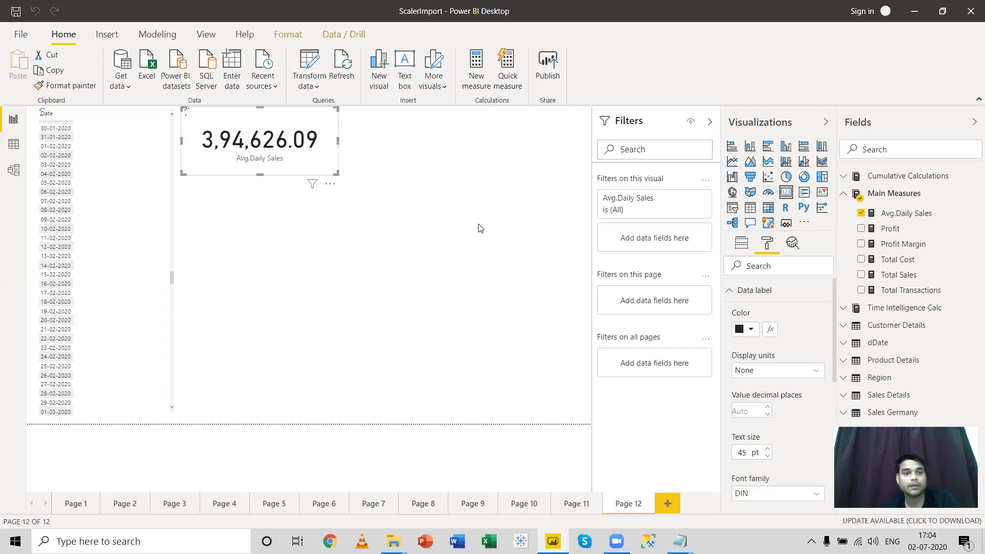
text(T)
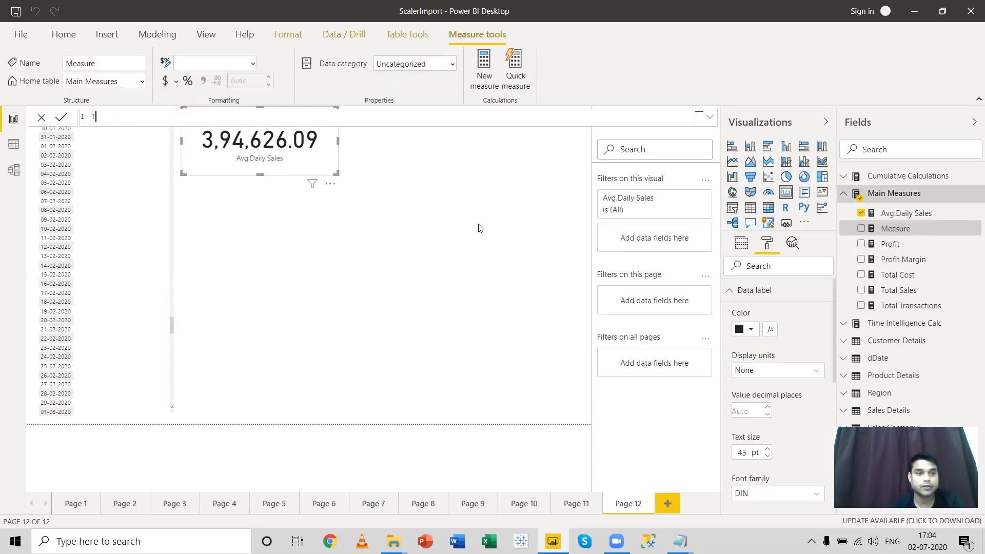
text(op)
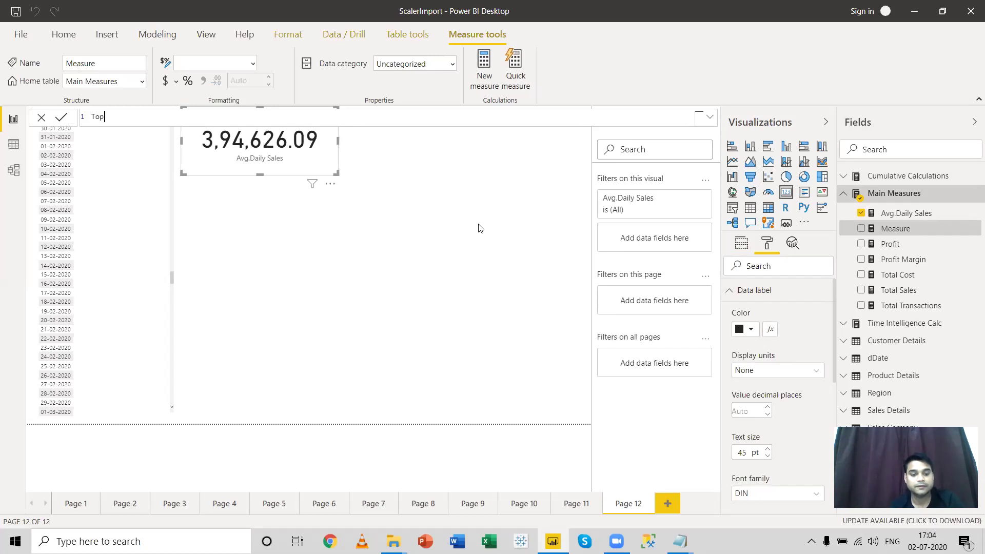
text( 5 Customers =)
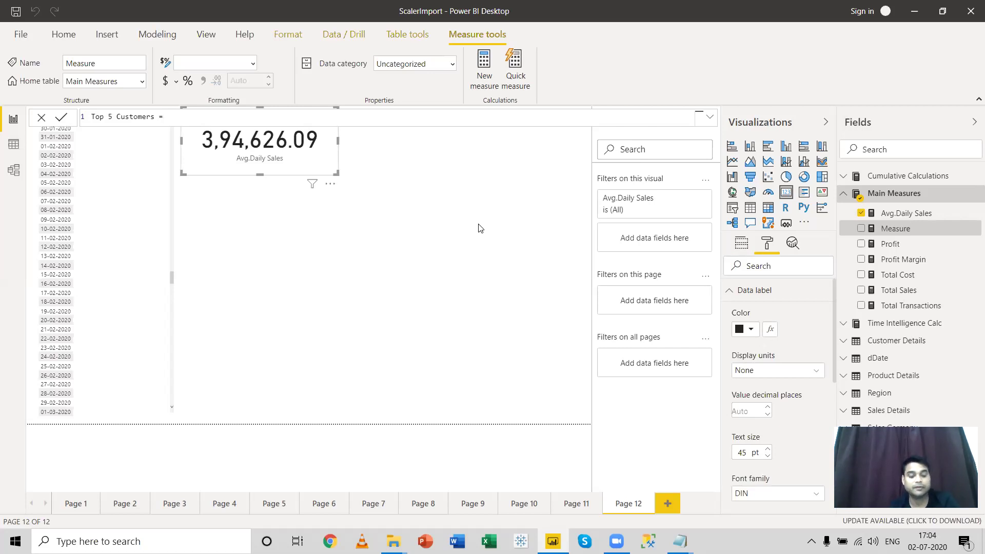
Start the Top 5 Customers formula with CALCULATE, using [Total Sales] as its expression.
text( CALCULATE()
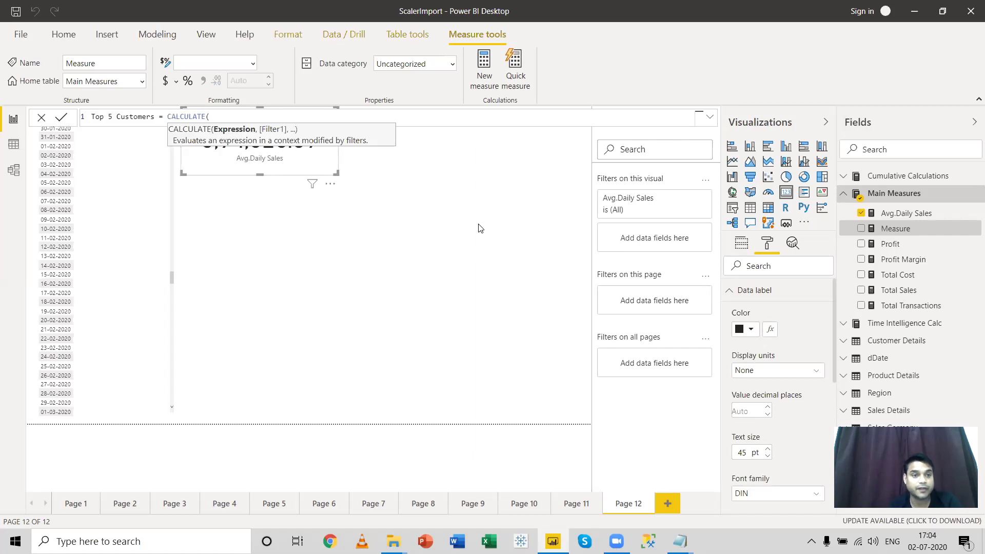
text(to)
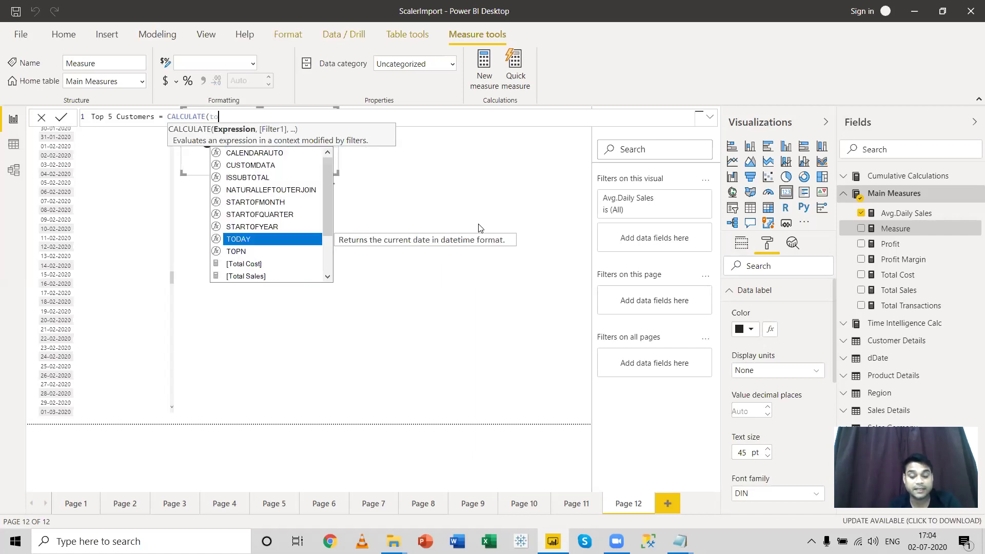
key(Down)
key(Down)
key(Down)
key(Up)
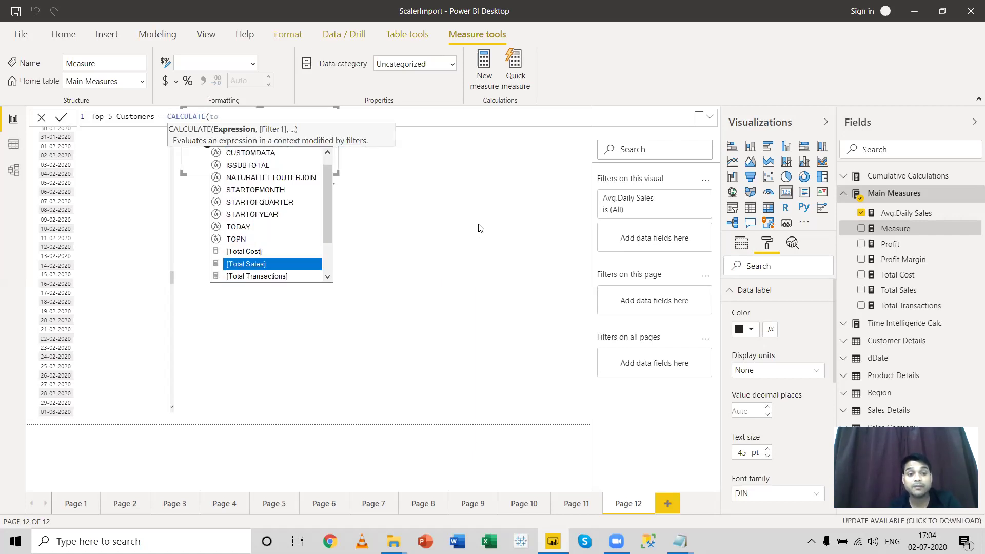
key(Tab)
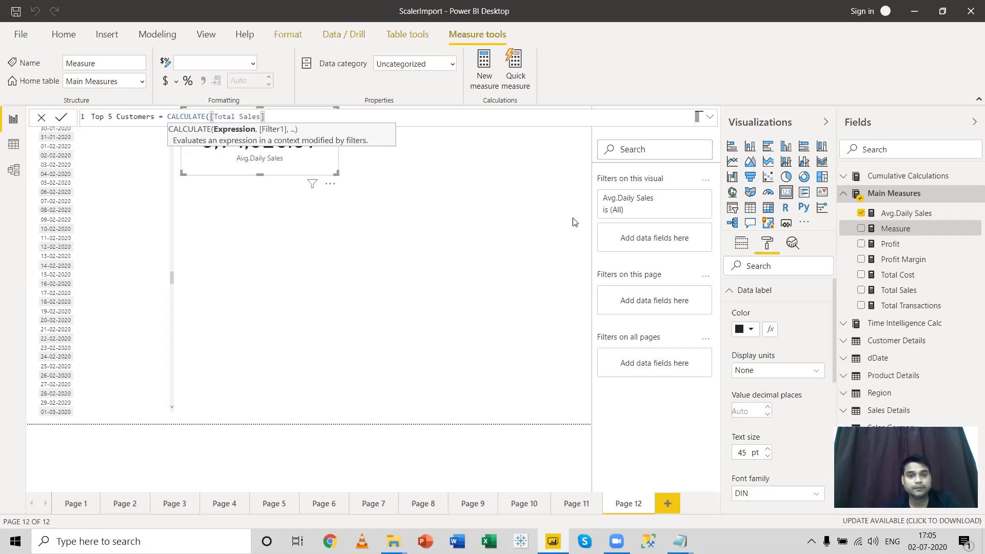
Add a FILTER function as the first CALCULATE filter, with 'Customer Details' as its table.
text(,)
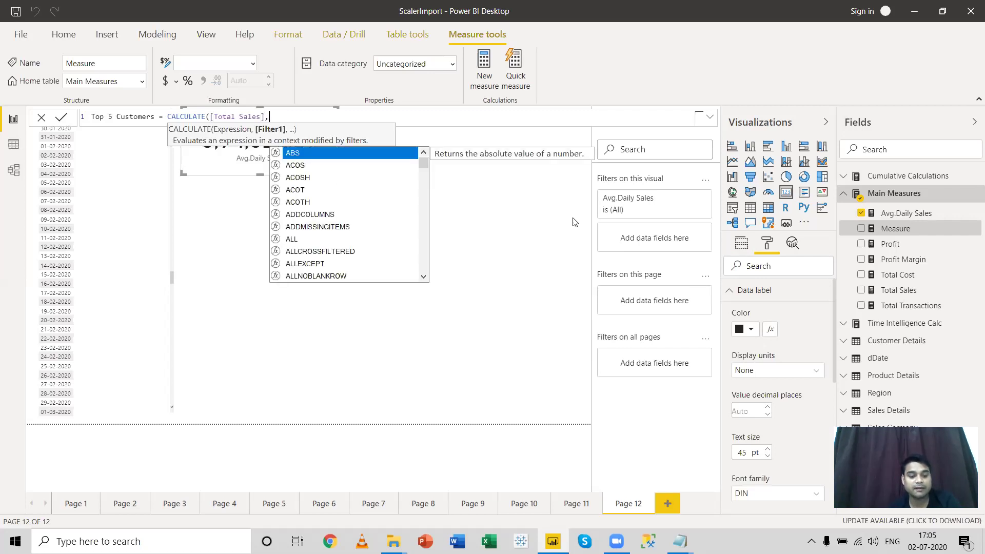
text(fi)
key(Tab)
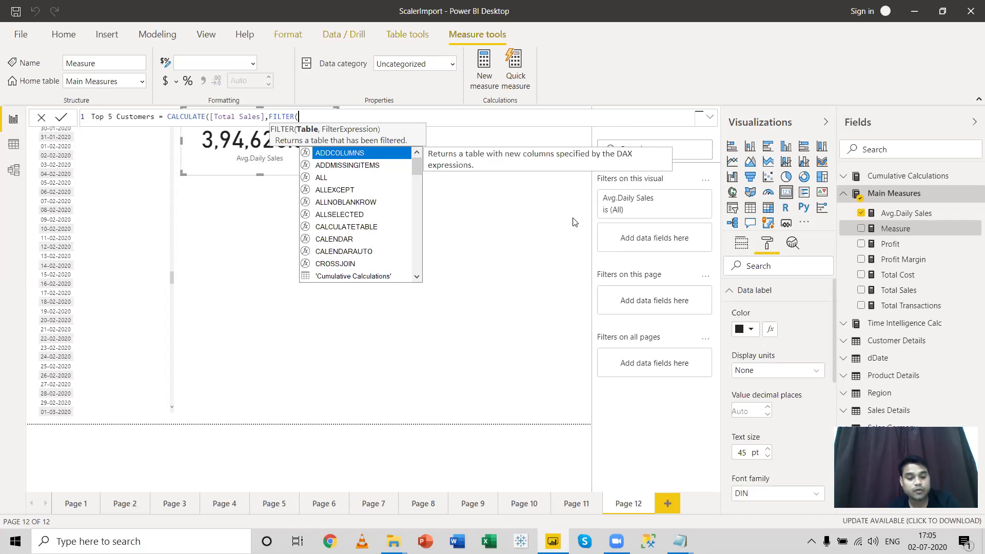
text(cu)
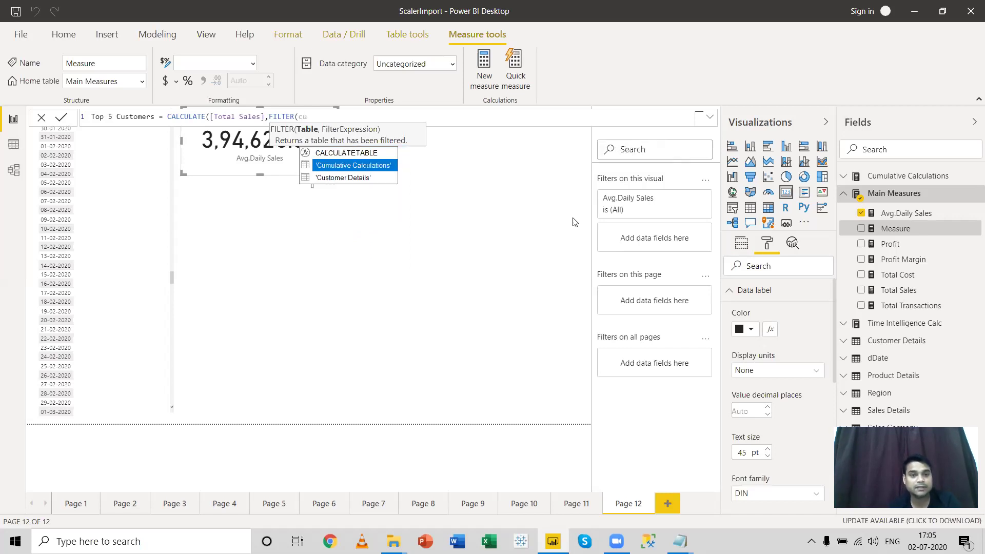
key(Down)
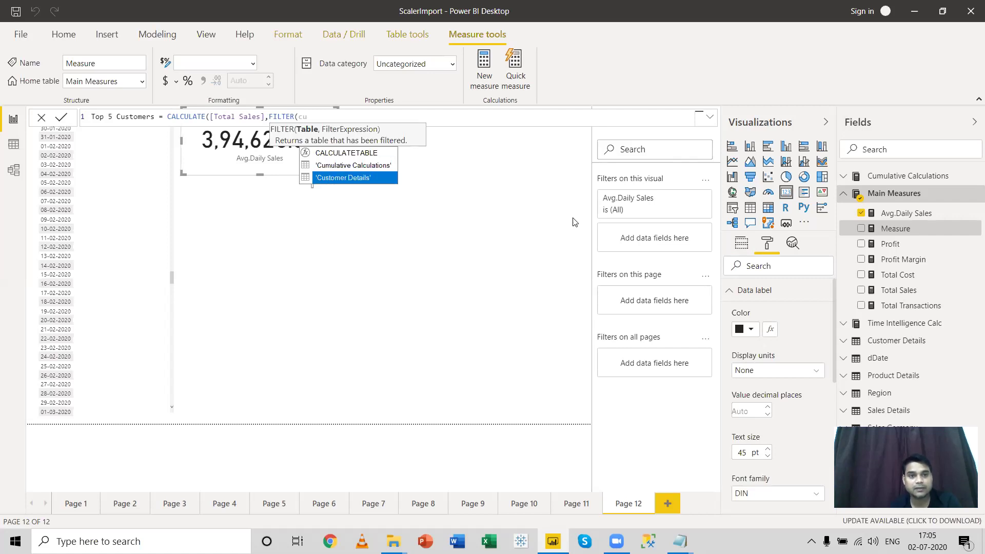
key(Tab)
text(,)
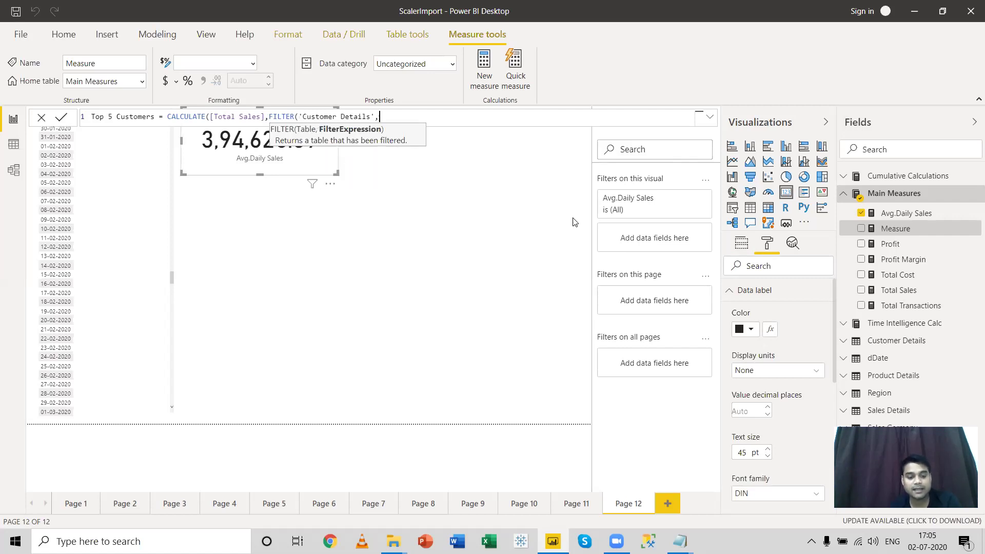
Use 'Customer Details'[Customer Names] as the filter expression and close the FILTER function.
text(cu)
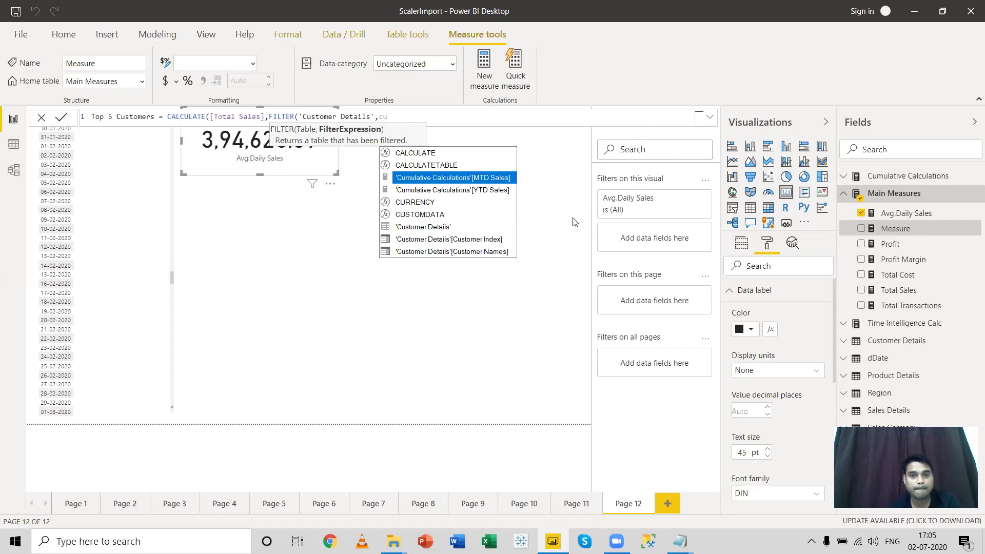
key(Down)
key(Down)
key(Down)
key(Down)
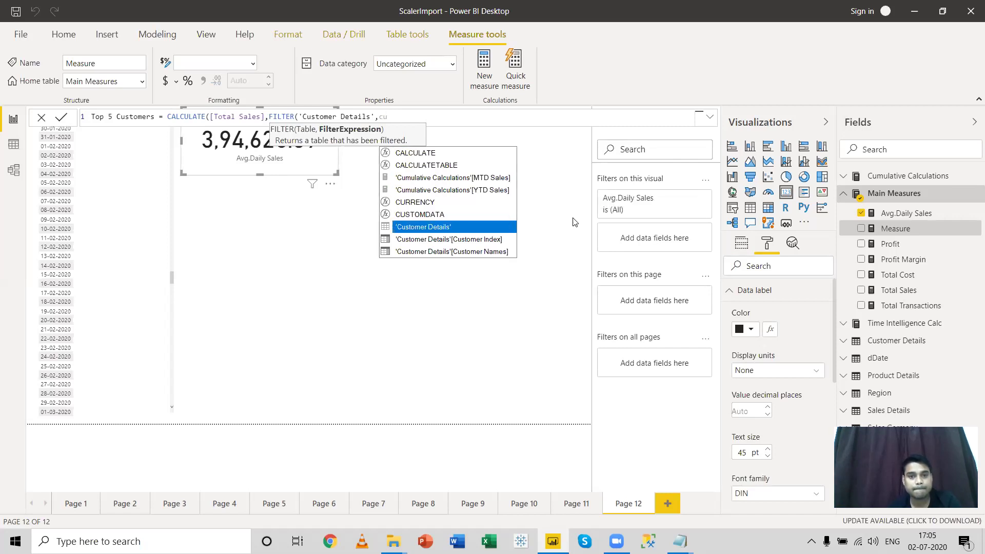
key(Down)
key(Down)
key(Tab)
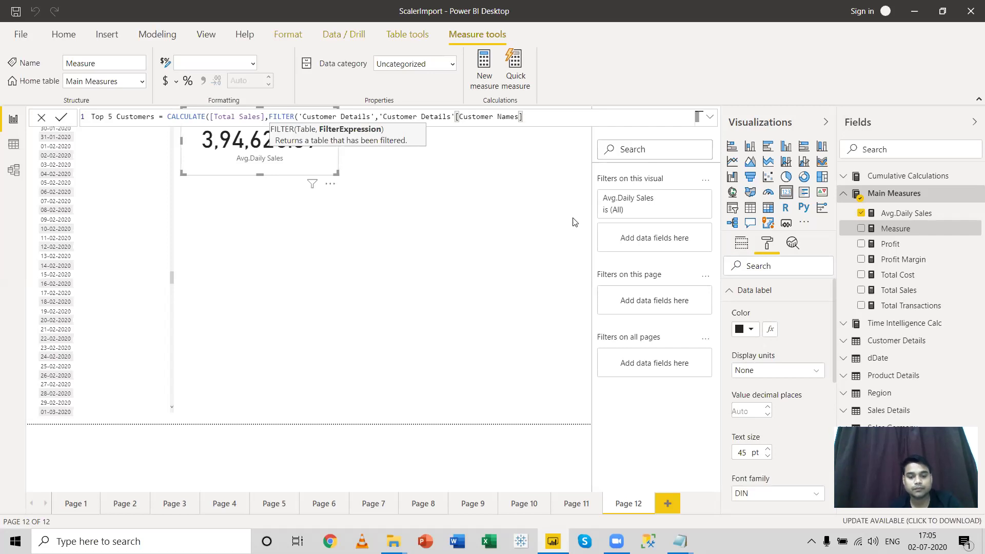
text())
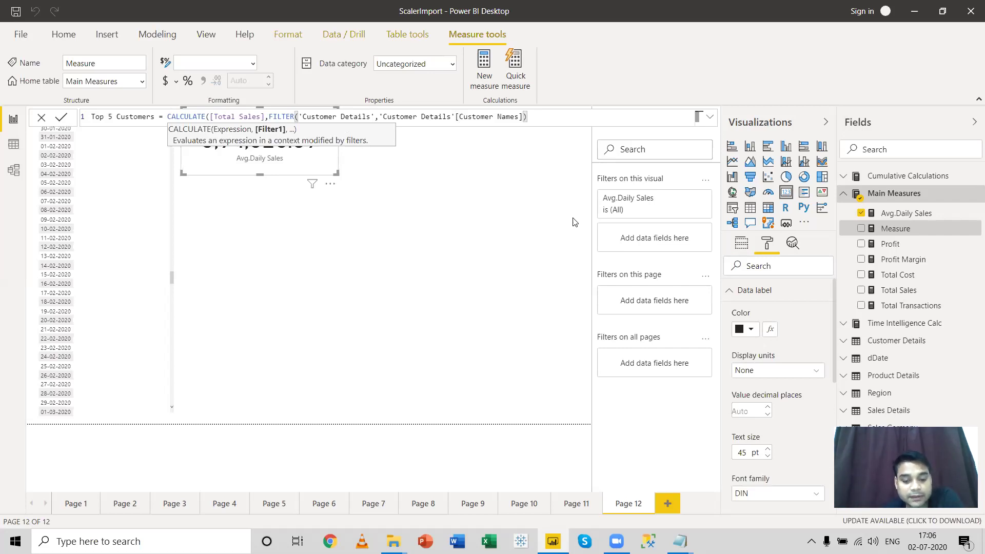
Add an IF function as the second CALCULATE filter, with RANKX starting its logical test.
text(,)
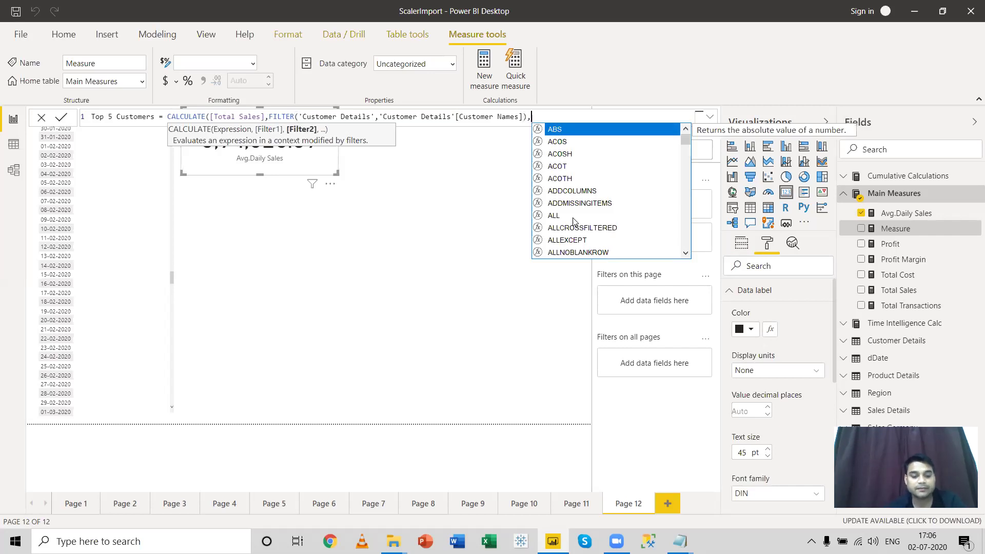
text(IF()
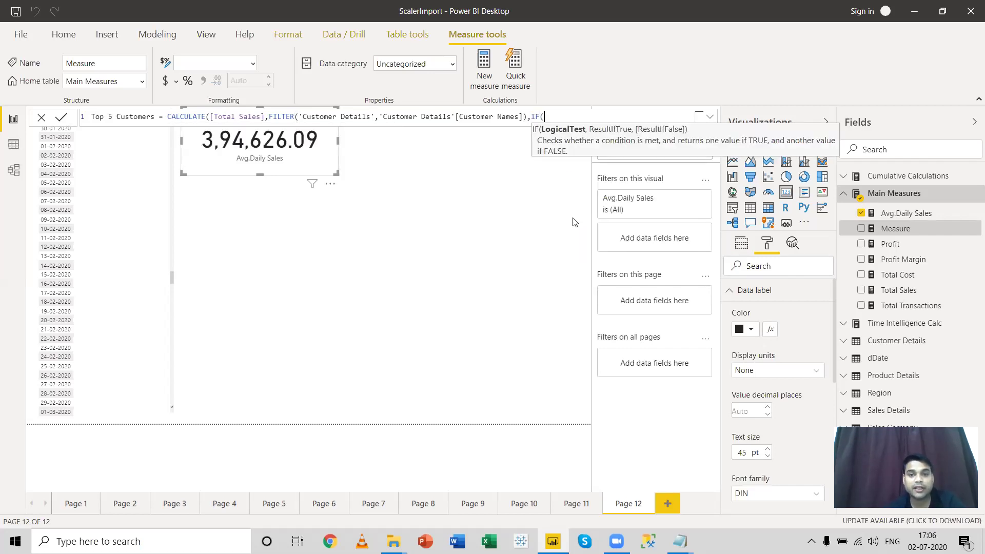
text(ra)
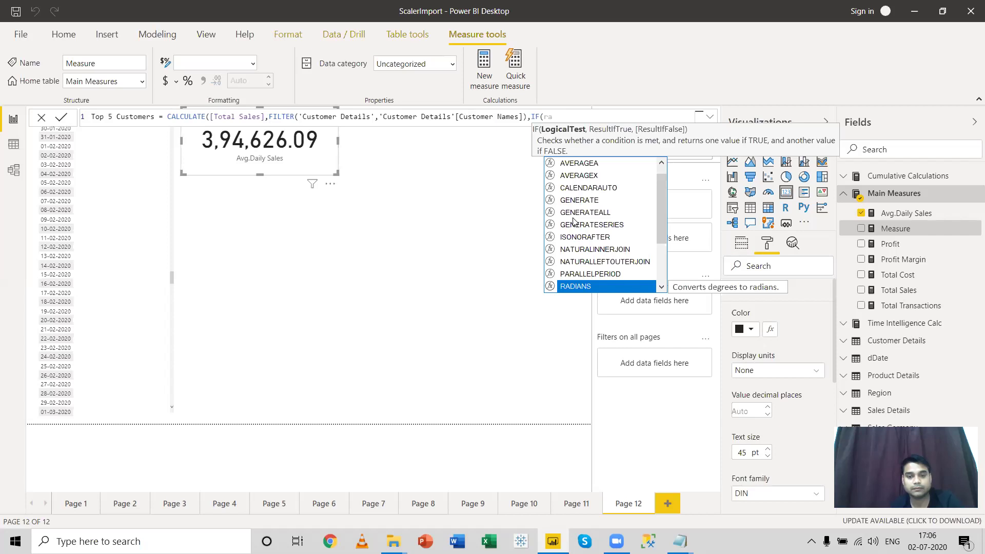
key(BackSpace)
key(BackSpace)
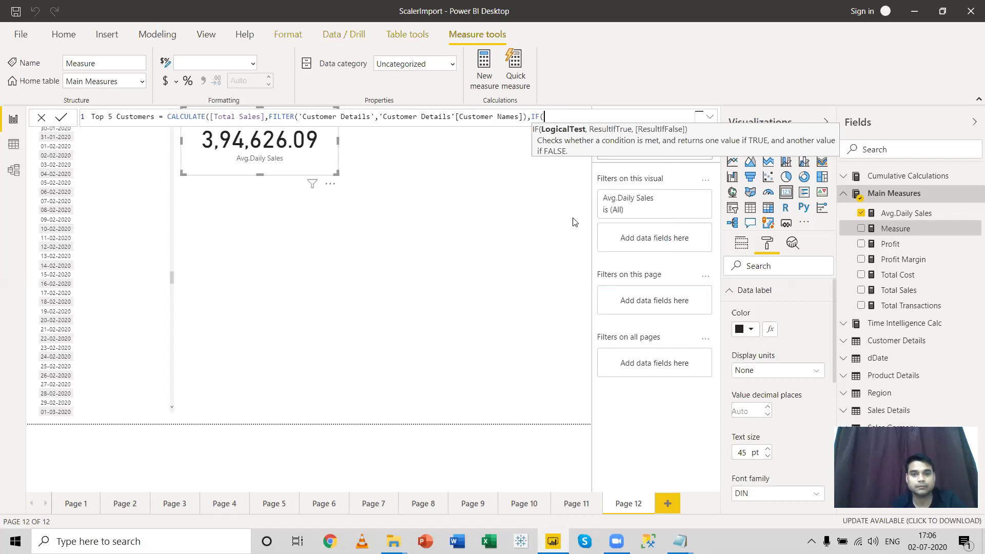
text(rank)
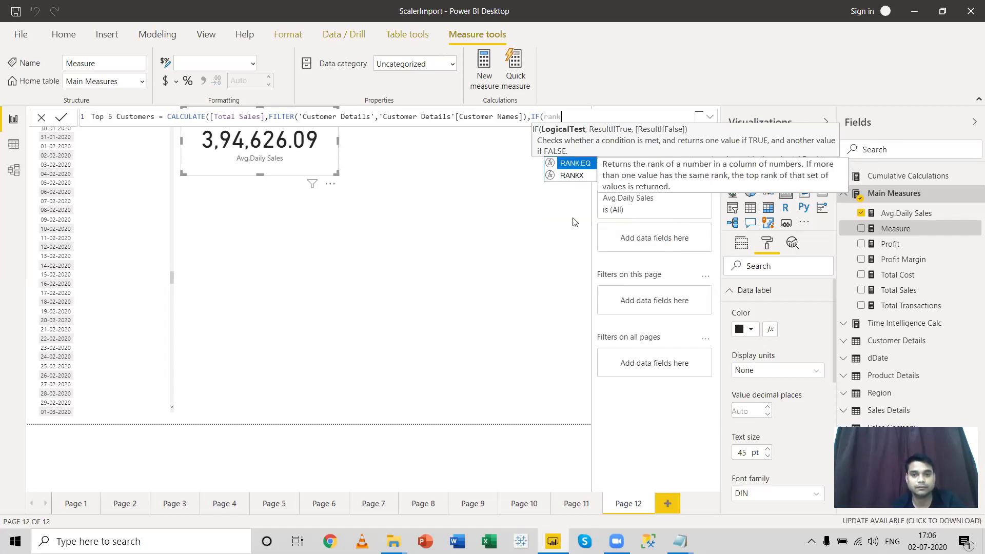
key(Down)
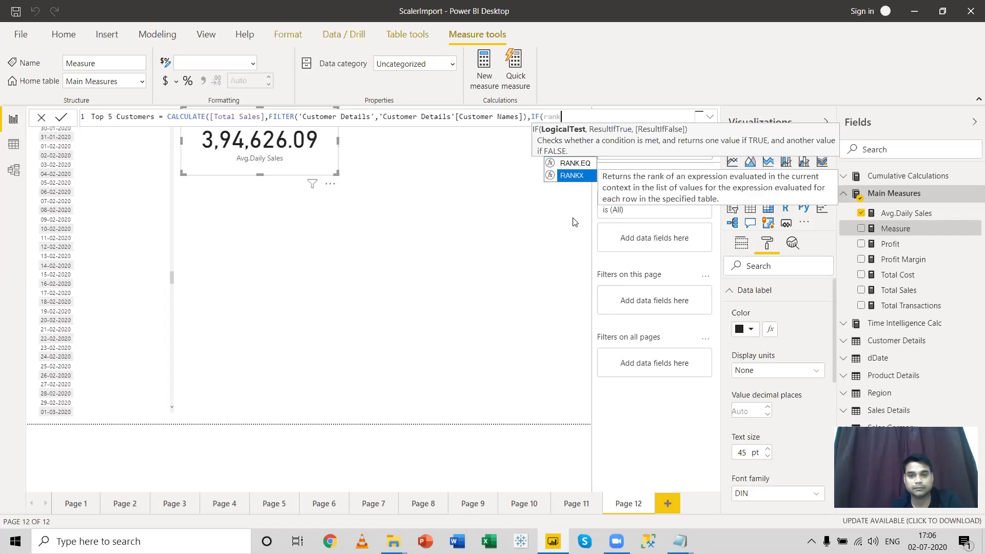
key(Tab)
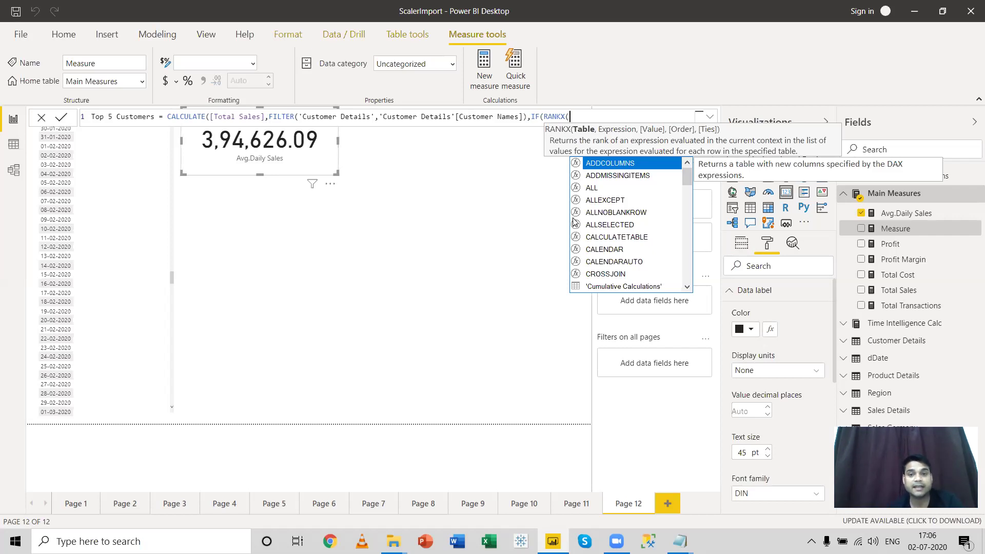
Set the RANKX table argument to ALL('Customer Details'[Customer Names]).
text(al)
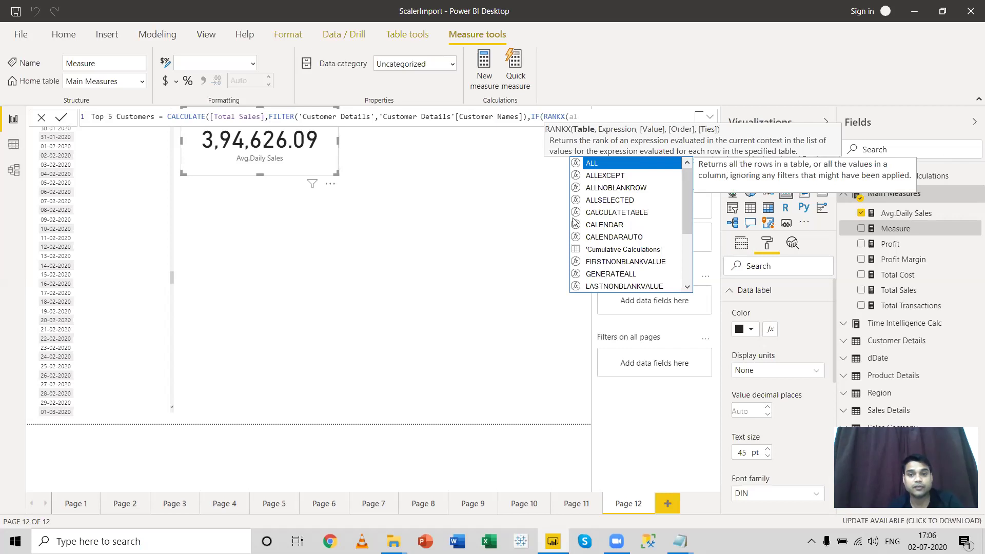
key(Tab)
text(cu)
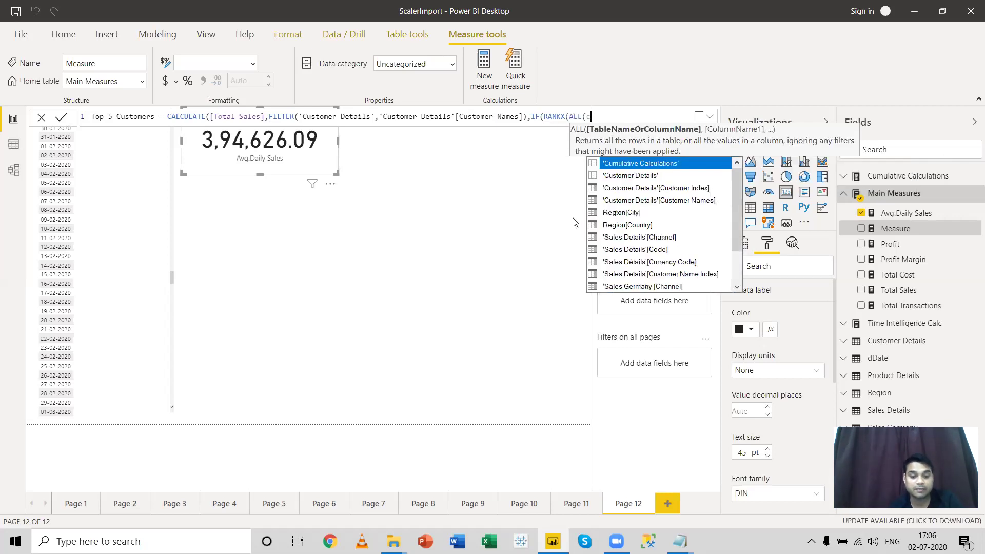
key(Down)
key(Down)
key(Down)
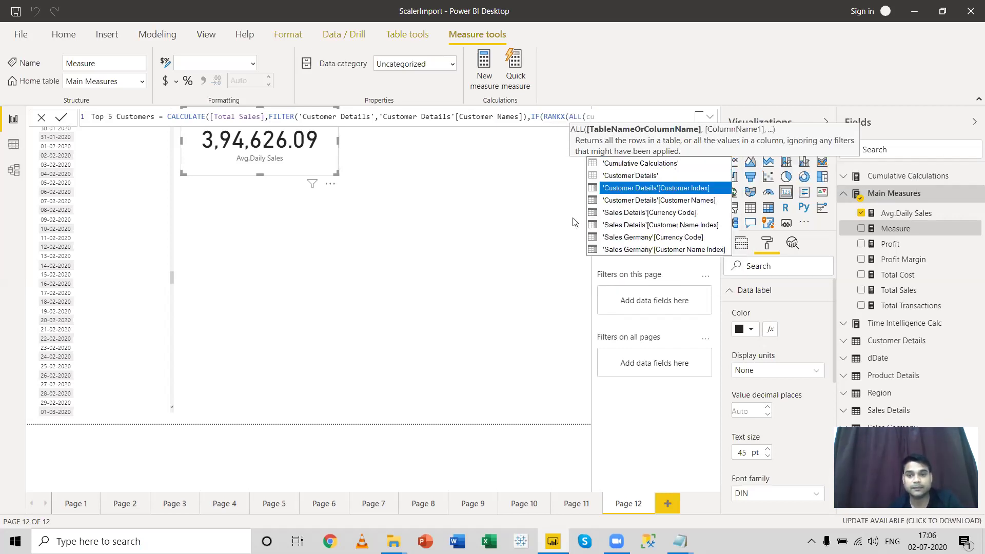
key(Tab)
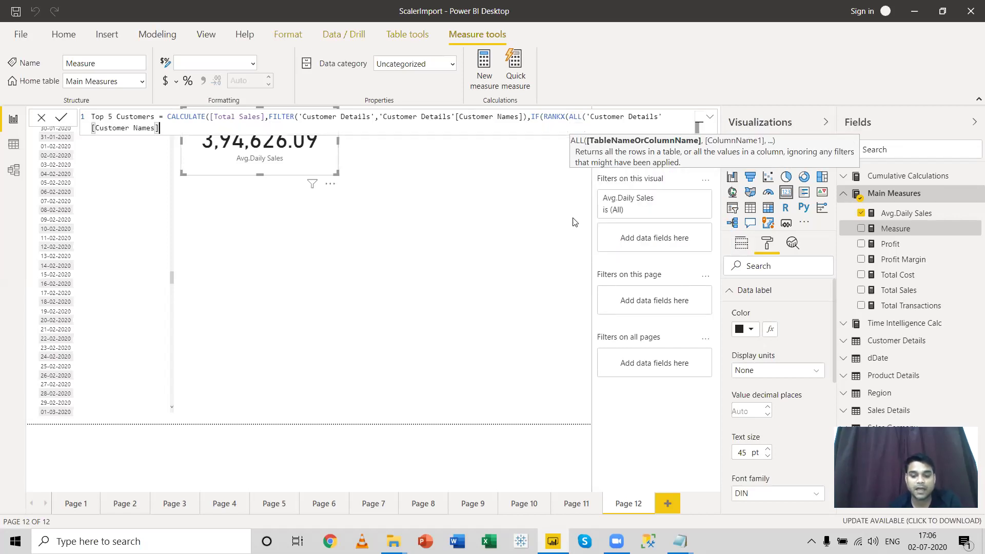
text())
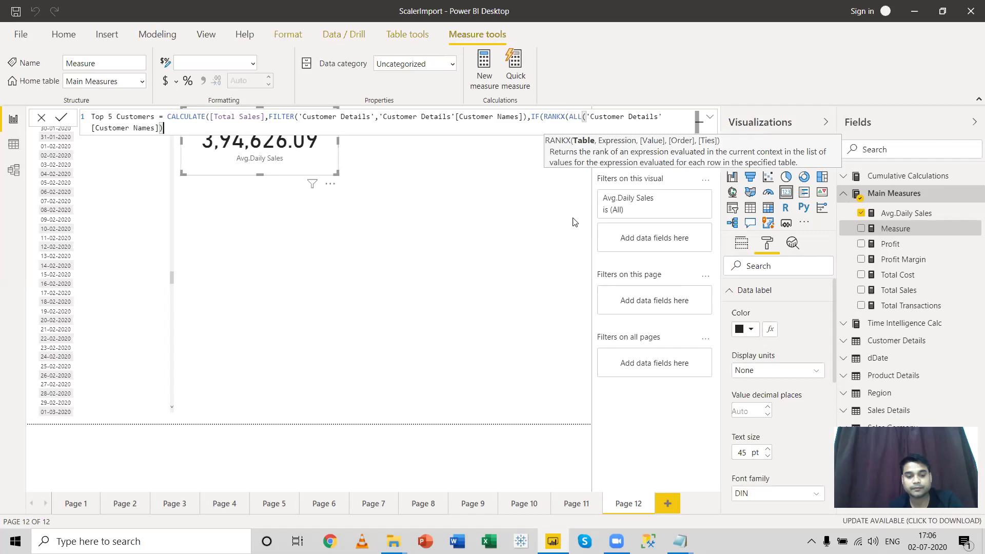
Rank by [Total Sales] in DESC order, skipping the value argument, and close the RANKX function.
text(,)
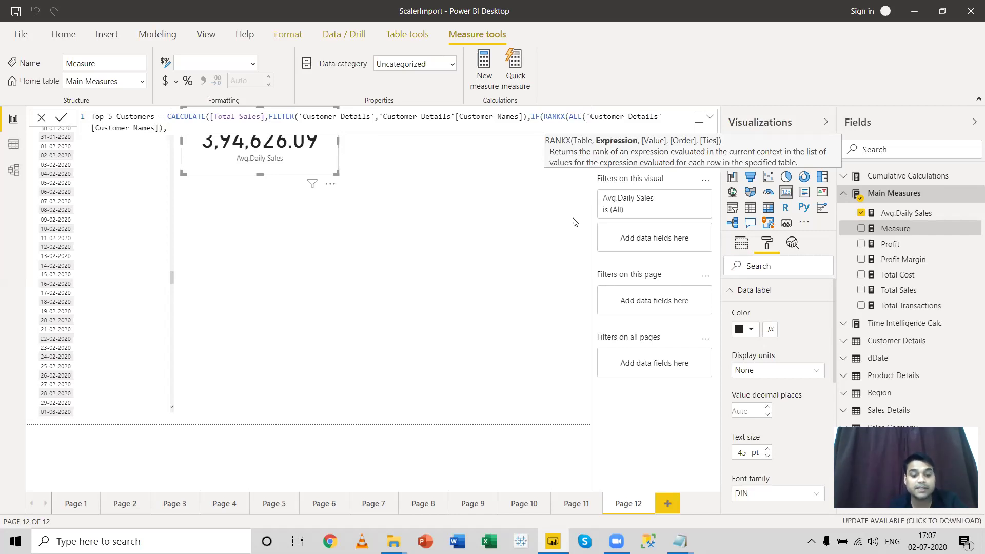
text(to)
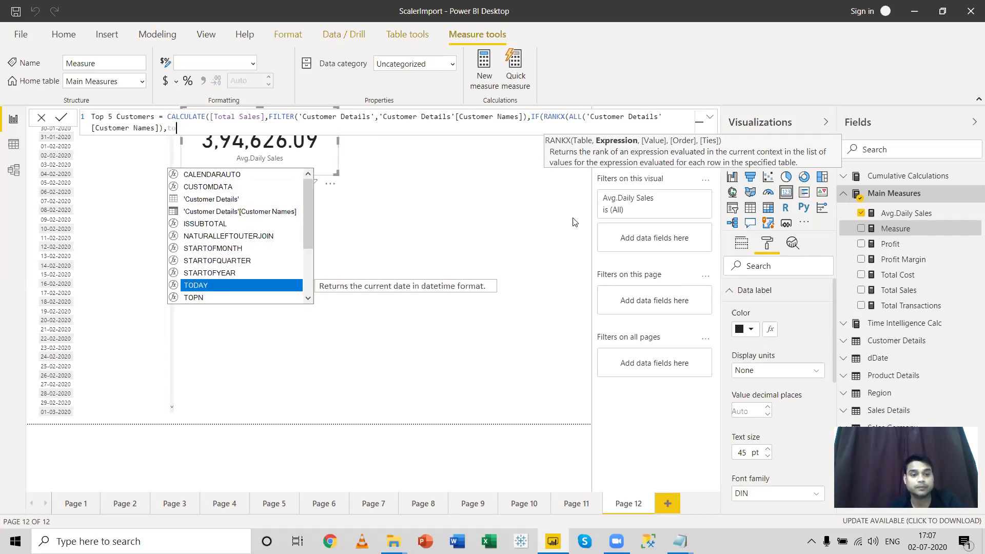
text(tal)
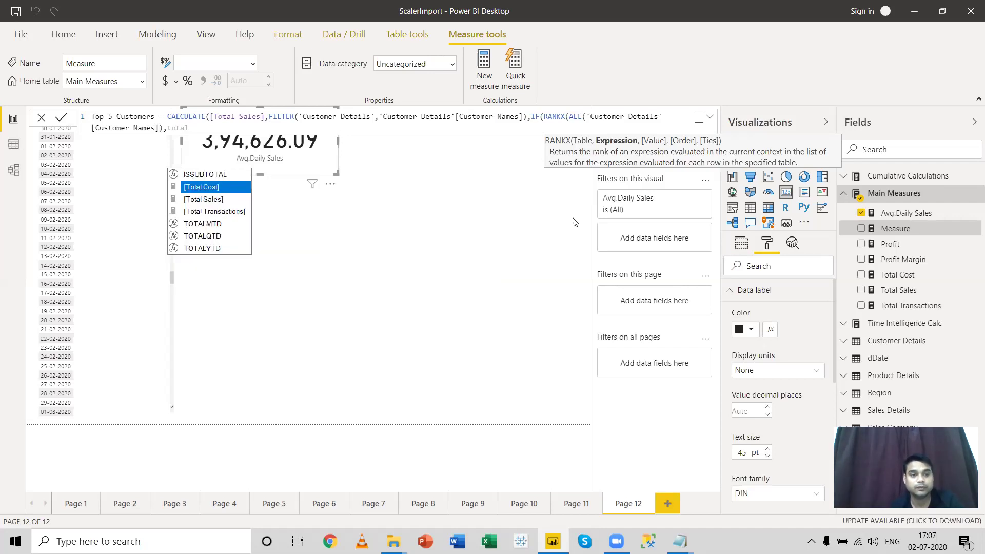
key(Tab)
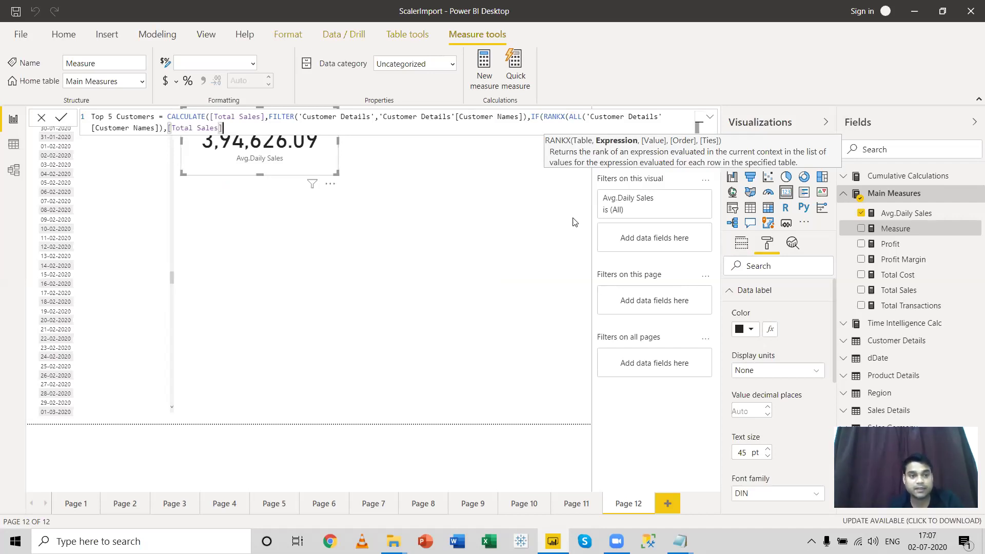
text(,,)
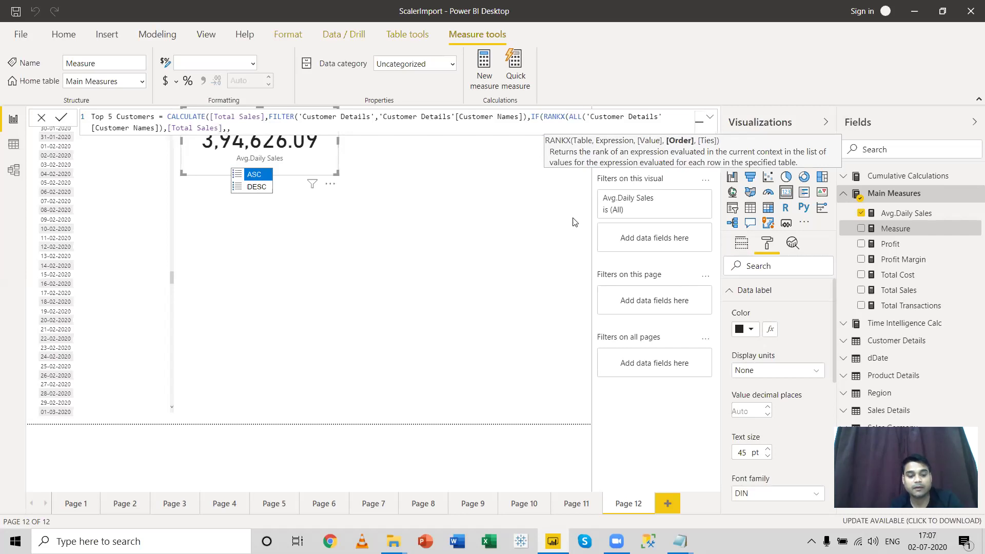
key(Down)
key(Tab)
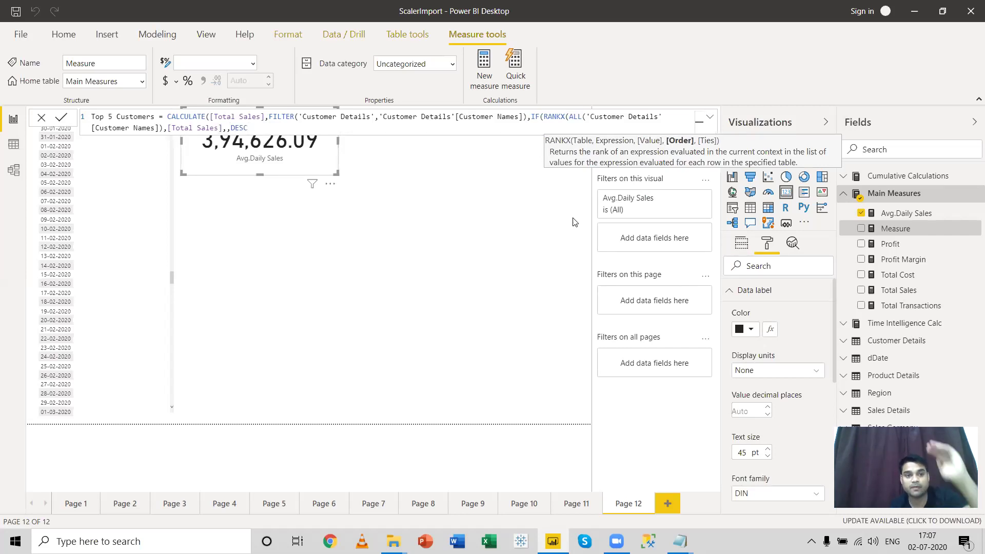
text())
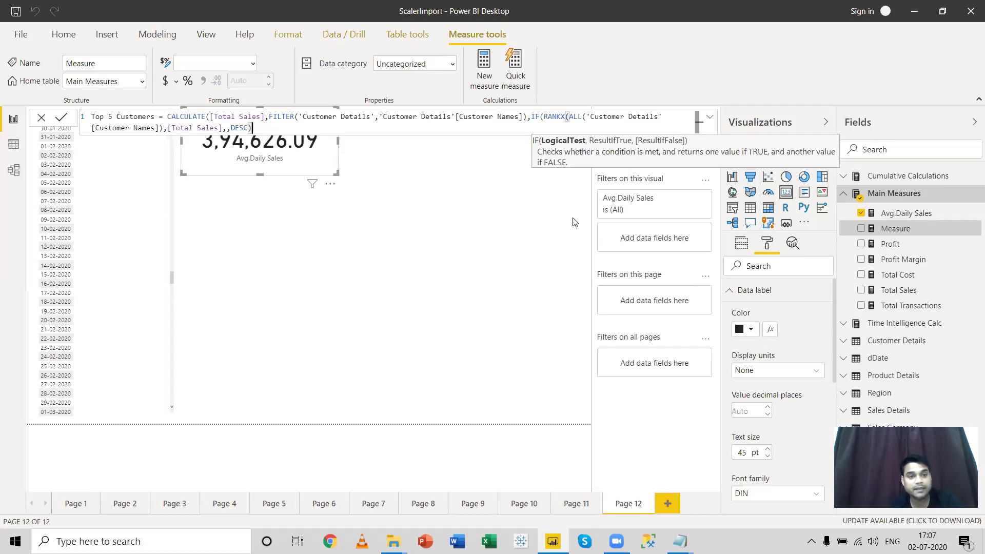
Complete the IF logical test by requiring the rank to be <=5.
text(<)
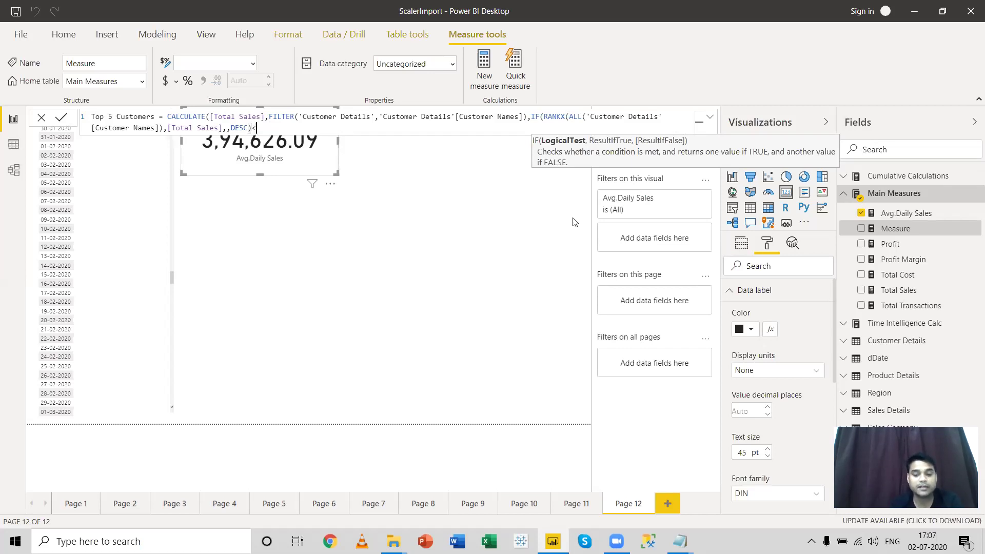
text(=5)
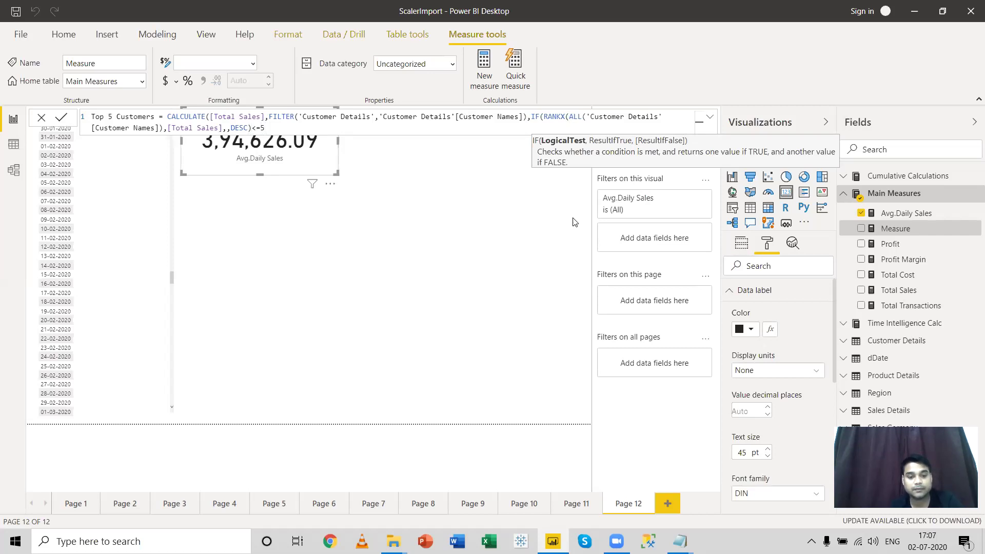
text(.)
key(BackSpace)
text(,)
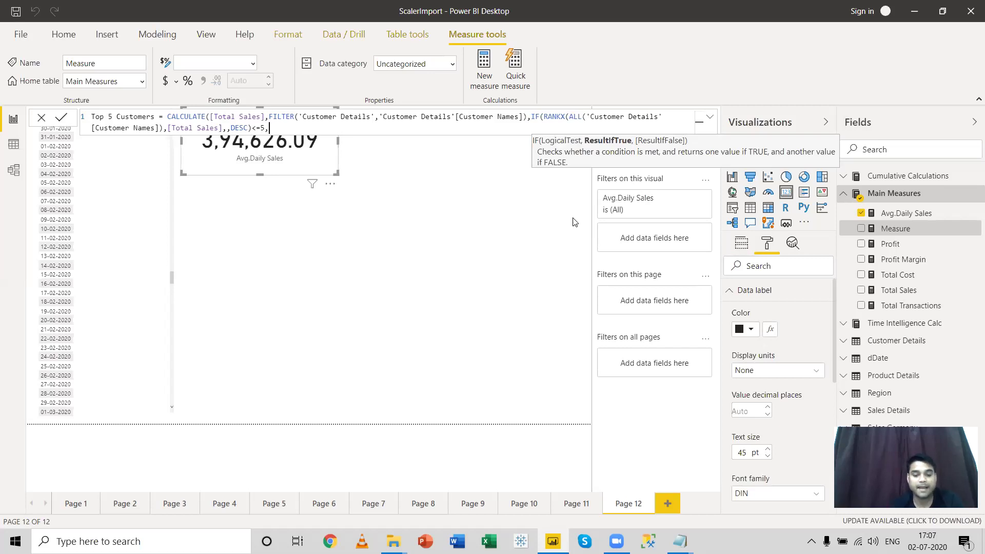
Return [Total Sales] when the IF test is true and BLANK() otherwise, and close the IF and CALCULATE functions.
text(to)
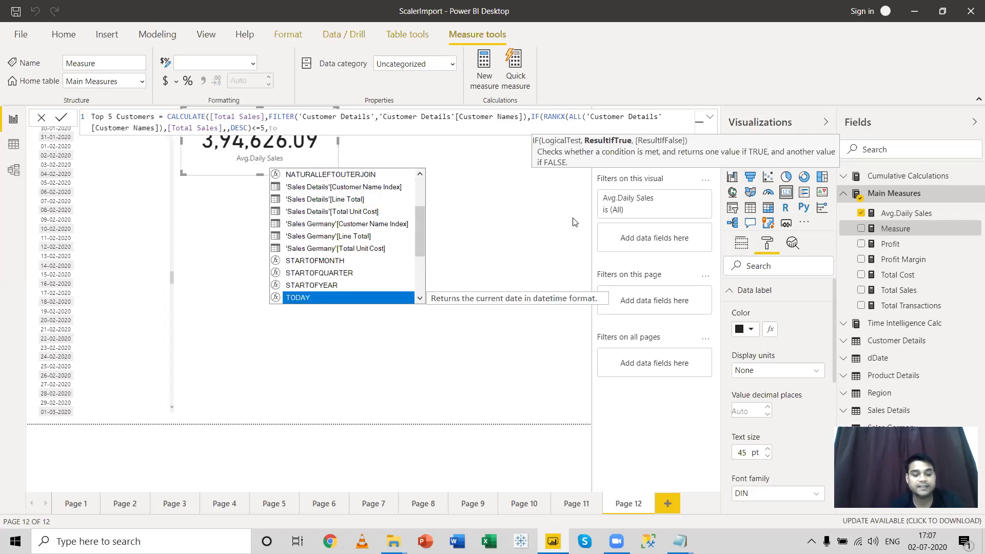
text(ta)
key(Down)
key(Tab)
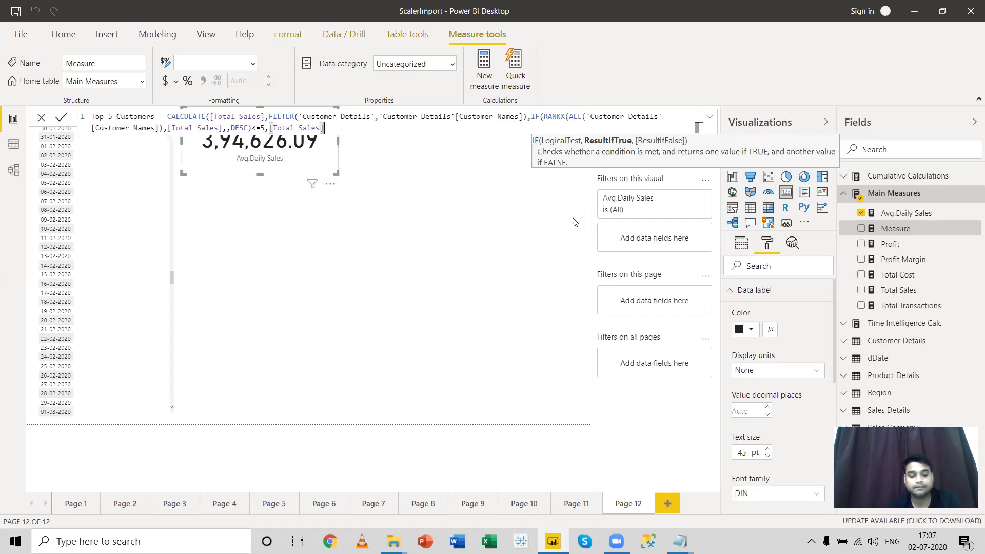
text(,)
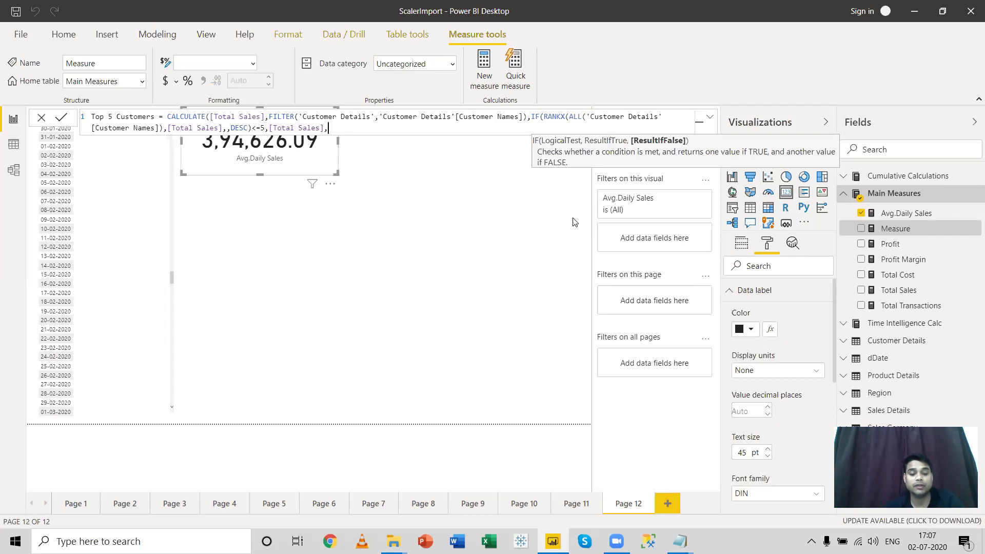
text(bl)
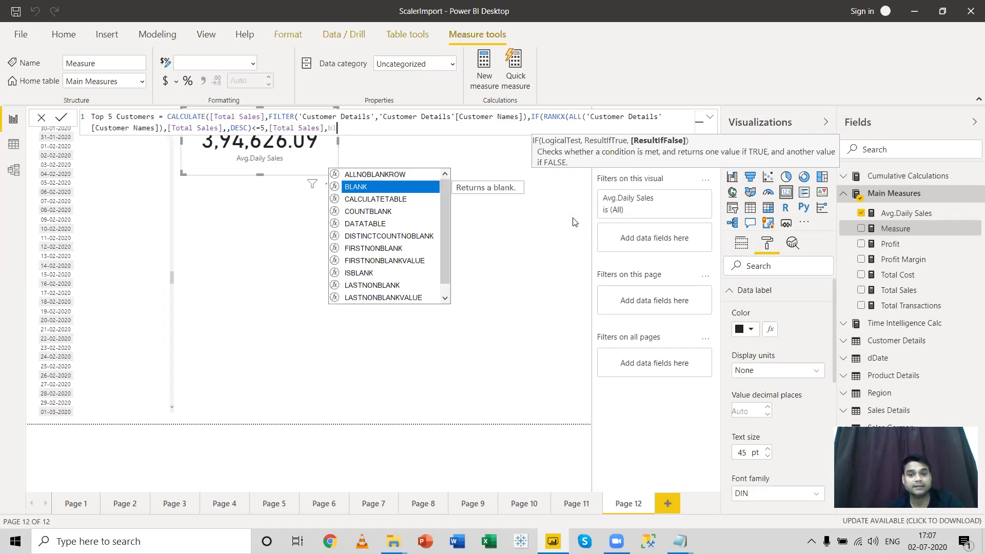
text(())
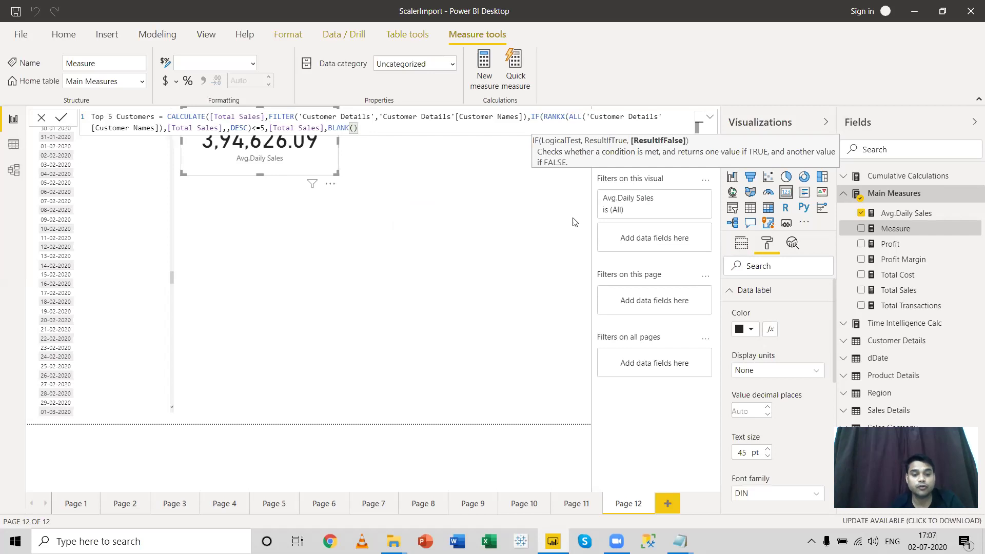
text()))
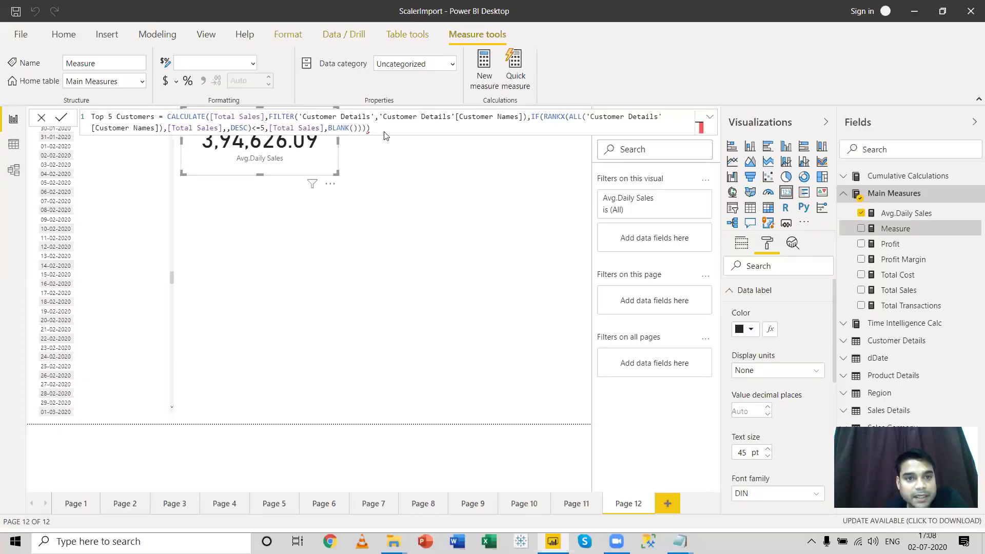
Insert VALUES( before the 'Customer Details' table argument in the FILTER function and commit the measure.
mouse_move(368, 130)
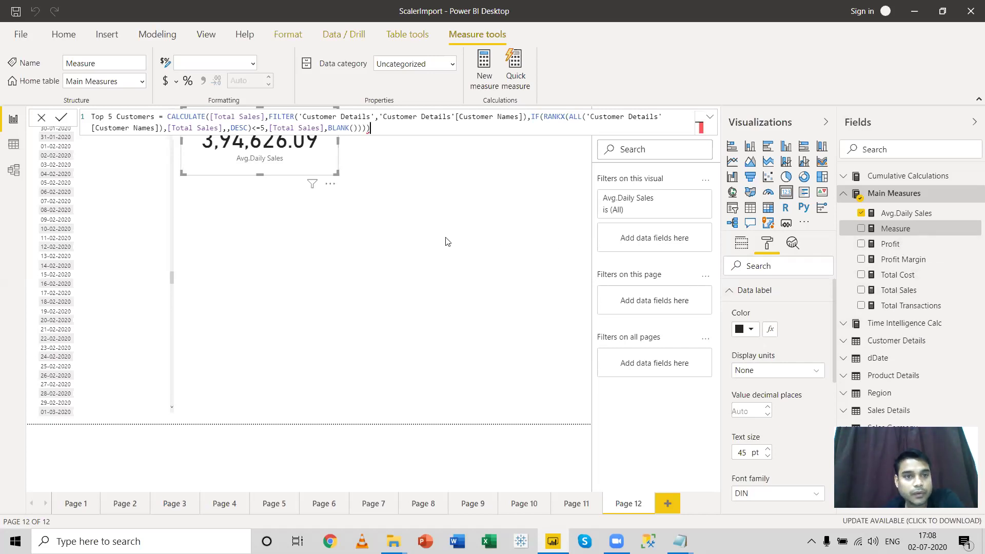
click(299, 116)
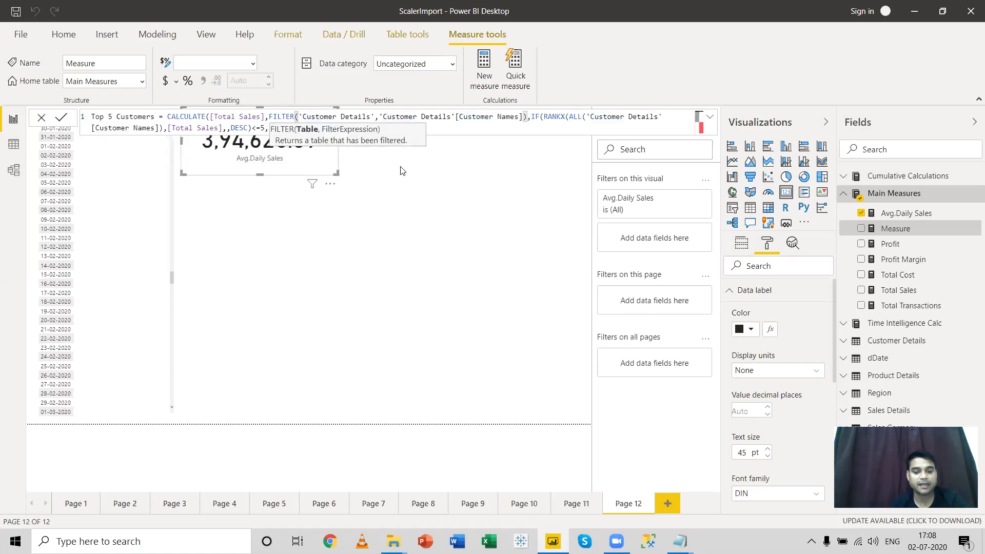
text(val)
key(Tab)
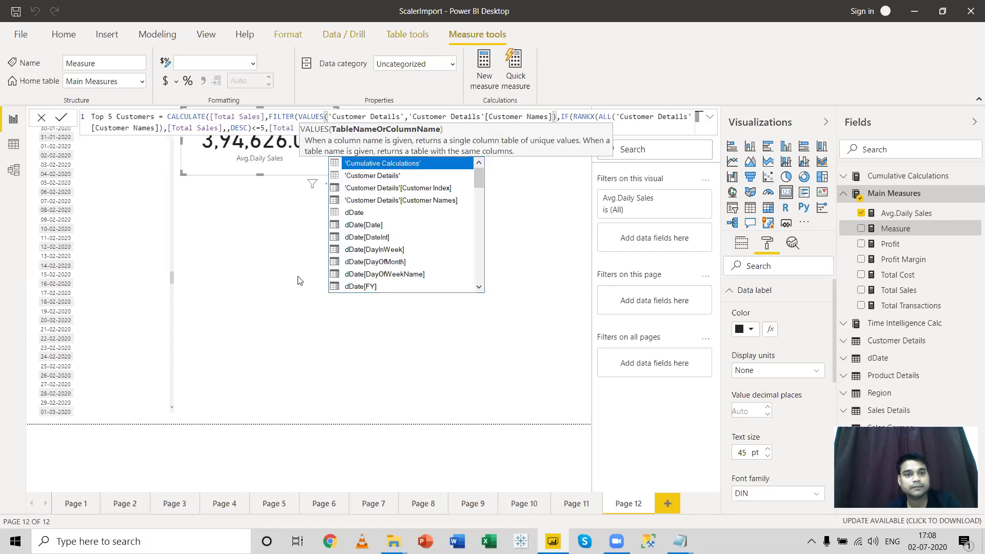
key(Escape)
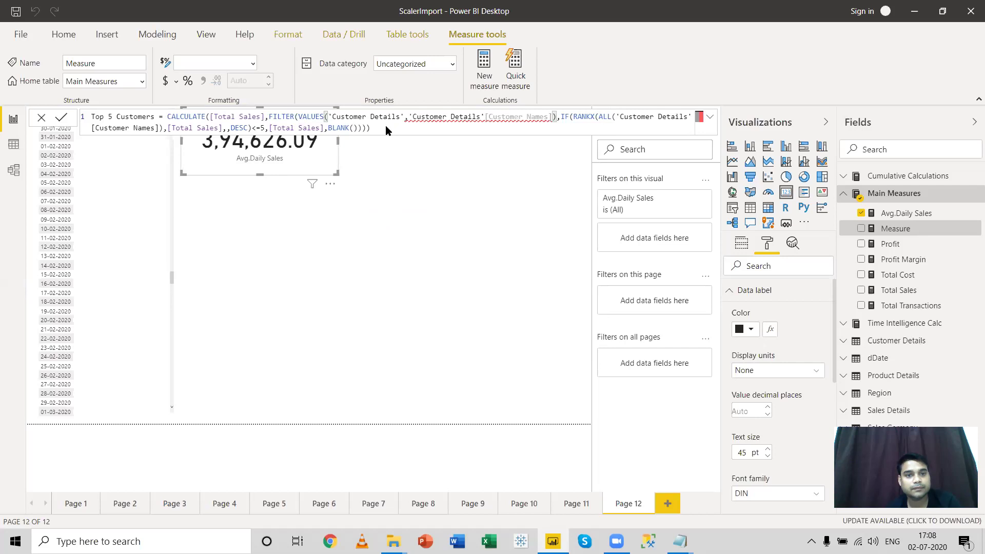
key(Return)
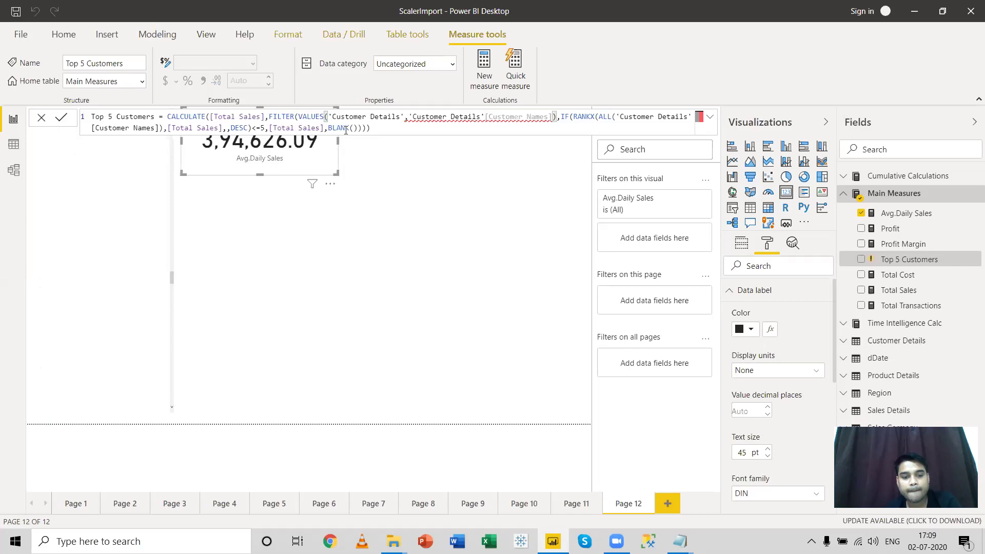
Delete the extra 'Customer Details' table argument from VALUES, leaving only 'Customer Details'[Customer Names], and commit the measure.
click(478, 130)
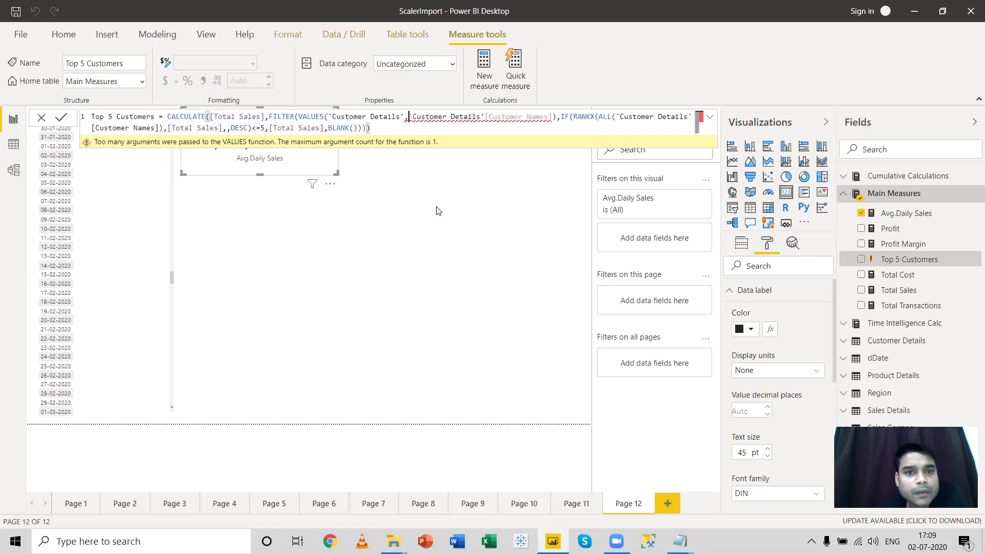
key(BackSpace)
key(BackSpace)
key(BackSpace)
key(BackSpace)
key(BackSpace)
key(BackSpace)
key(BackSpace)
key(BackSpace)
key(BackSpace)
key(BackSpace)
key(BackSpace)
key(BackSpace)
key(BackSpace)
key(BackSpace)
key(BackSpace)
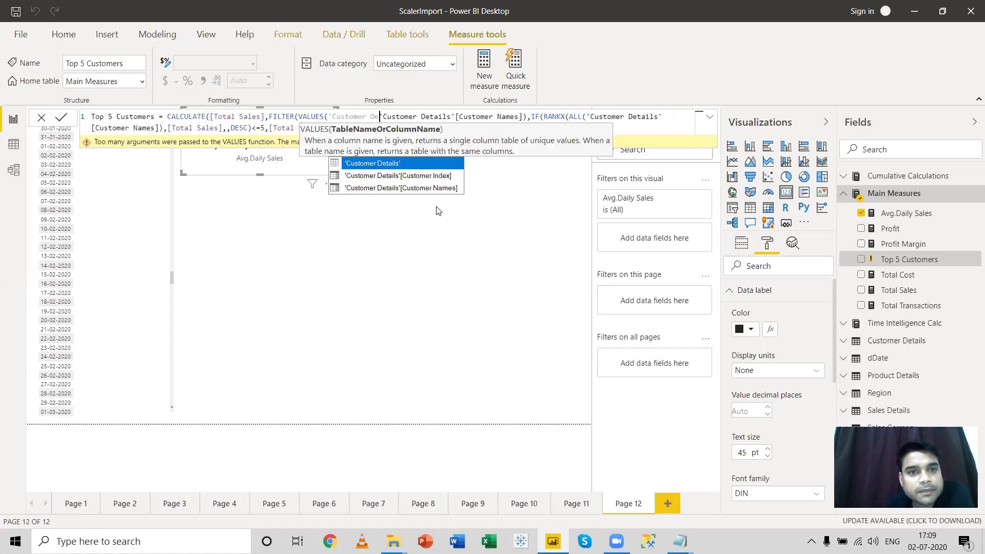
key(BackSpace)
key(BackSpace)
key(BackSpace)
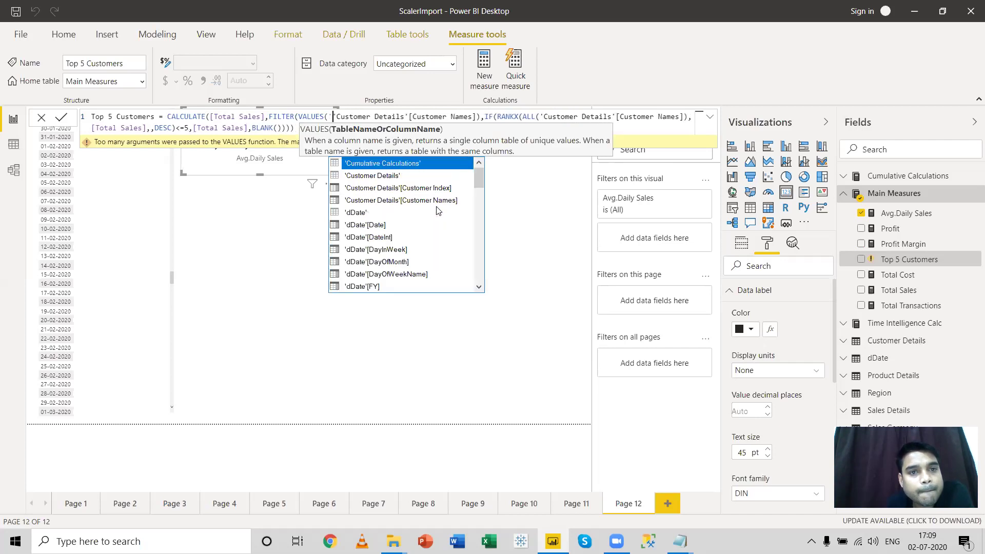
key(BackSpace)
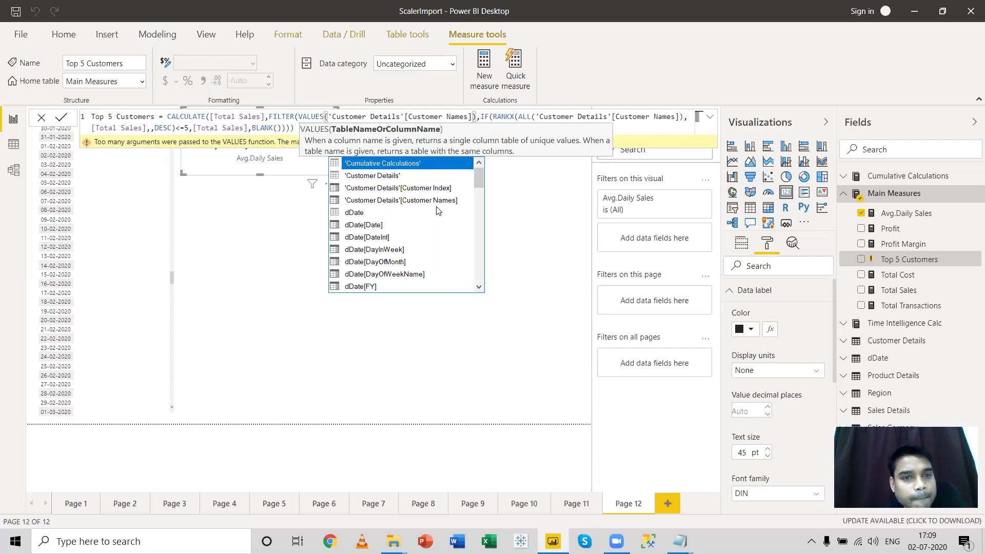
click(459, 232)
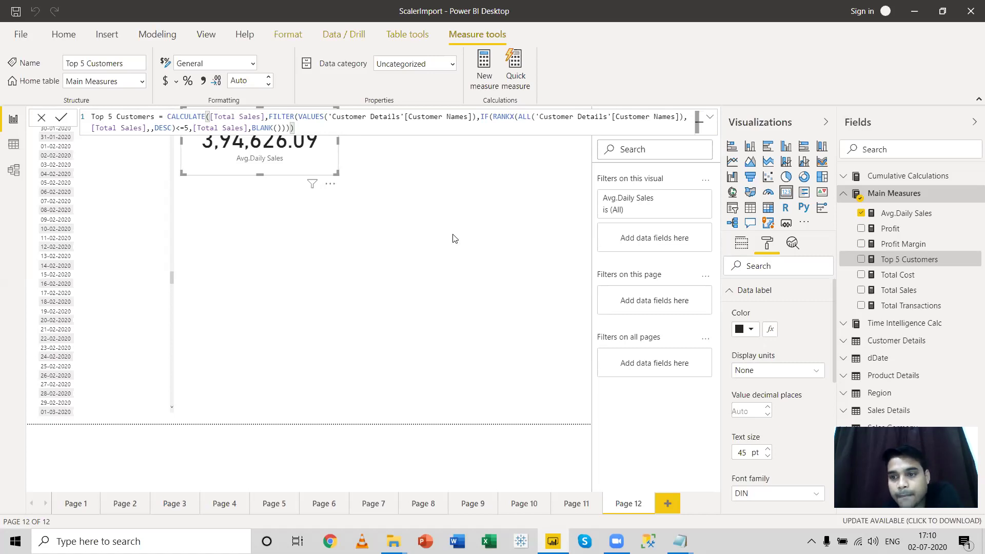
Add a new report page with a table visual of Customer Names and the Top 5 Customers measure.
click(428, 294)
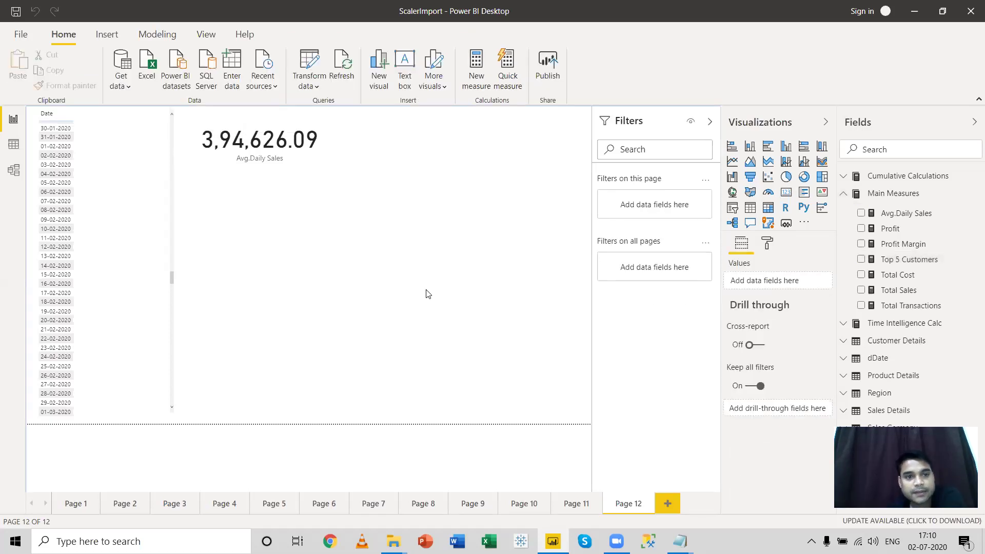
click(673, 503)
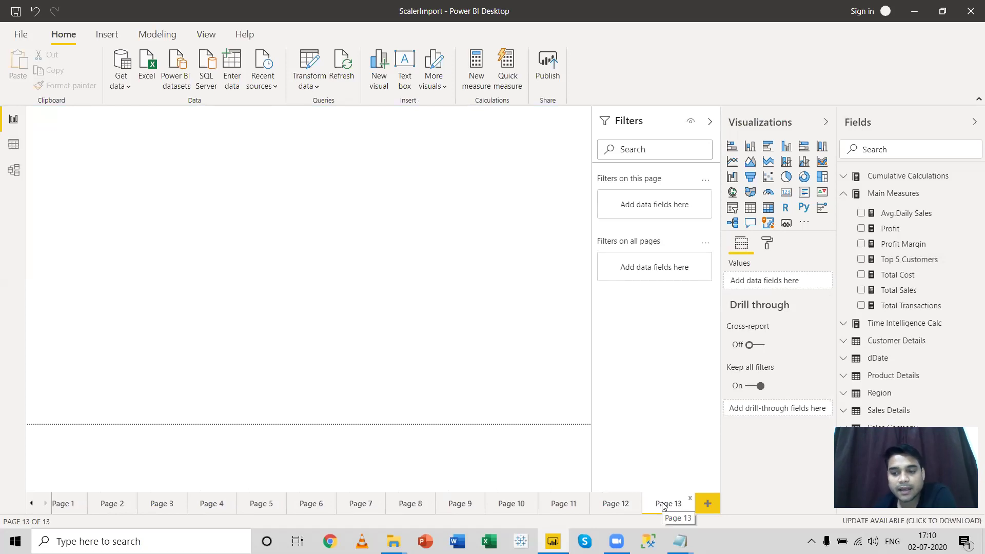
click(750, 209)
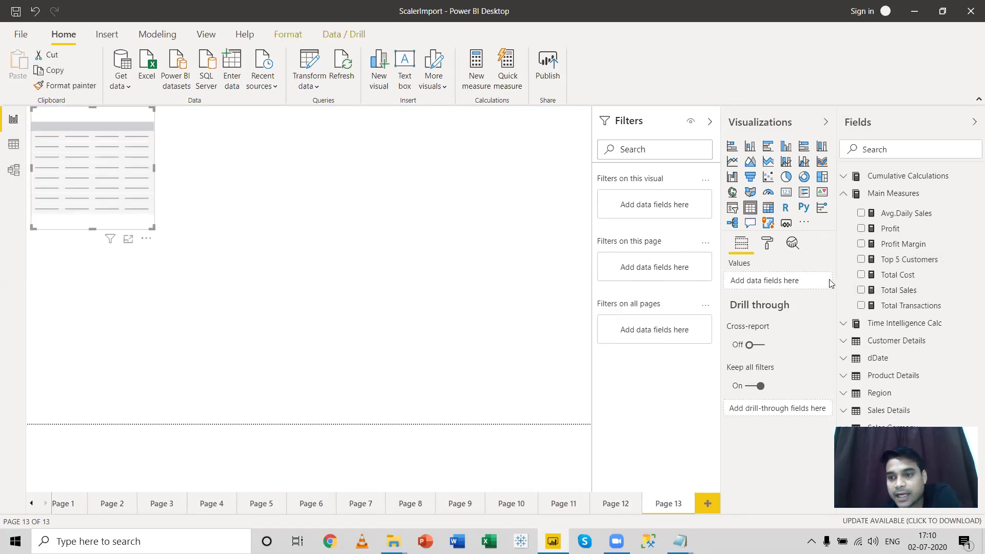
click(844, 346)
drag(909, 376, 778, 281)
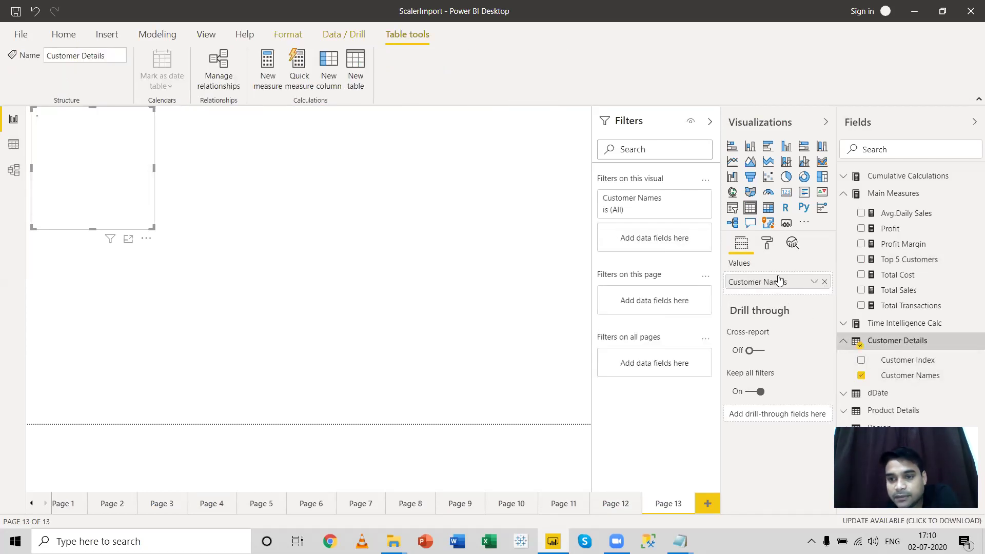
drag(906, 260, 778, 287)
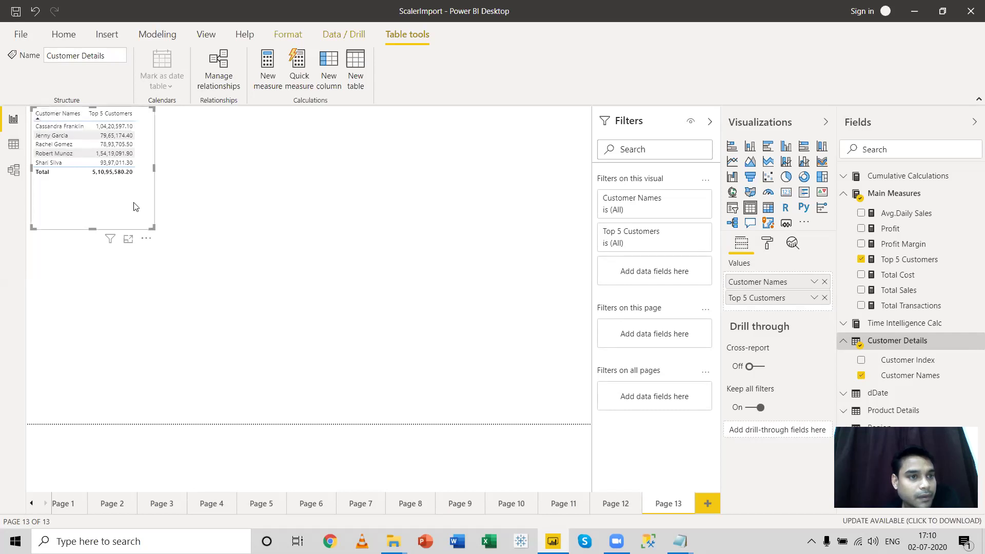
Enlarge the customer table visual on the report page.
click(37, 115)
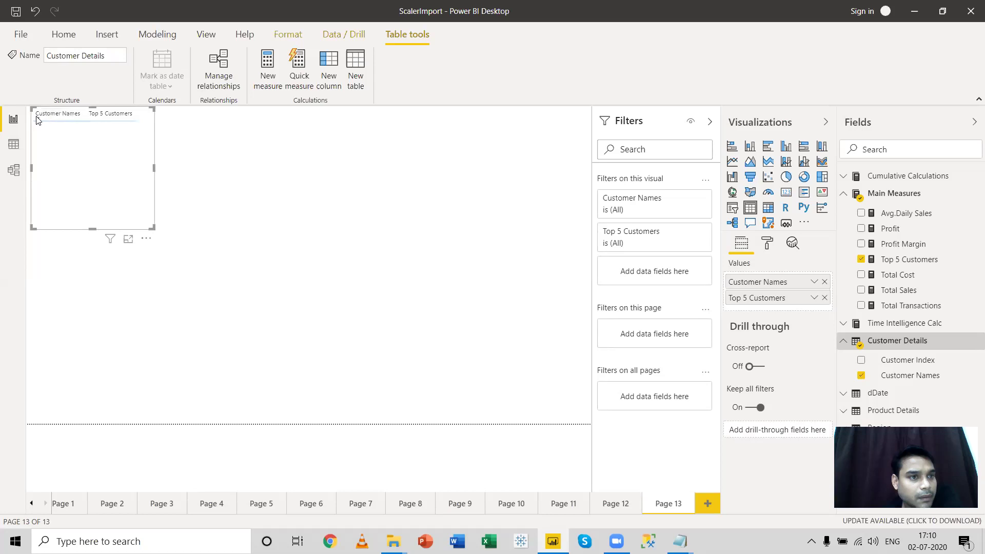
click(37, 117)
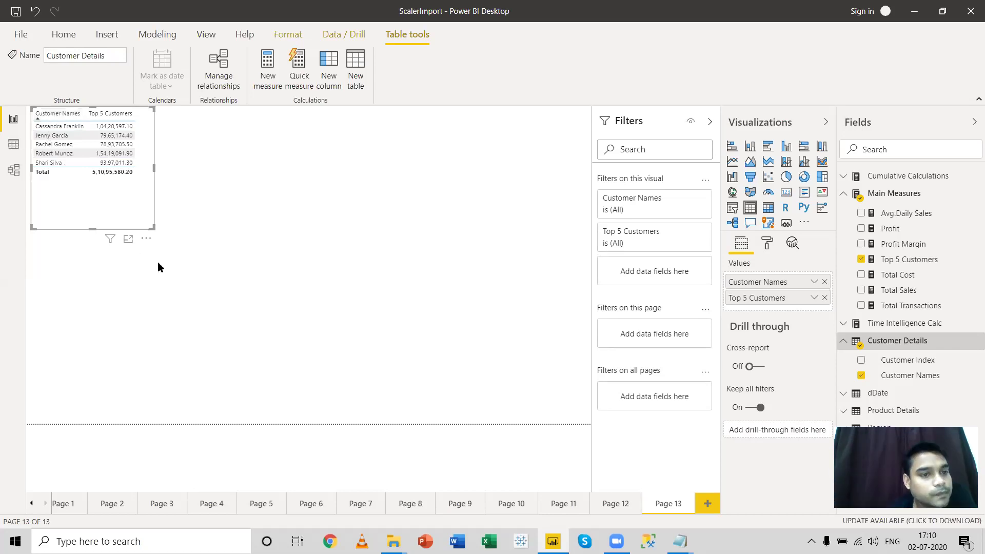
drag(151, 227, 213, 291)
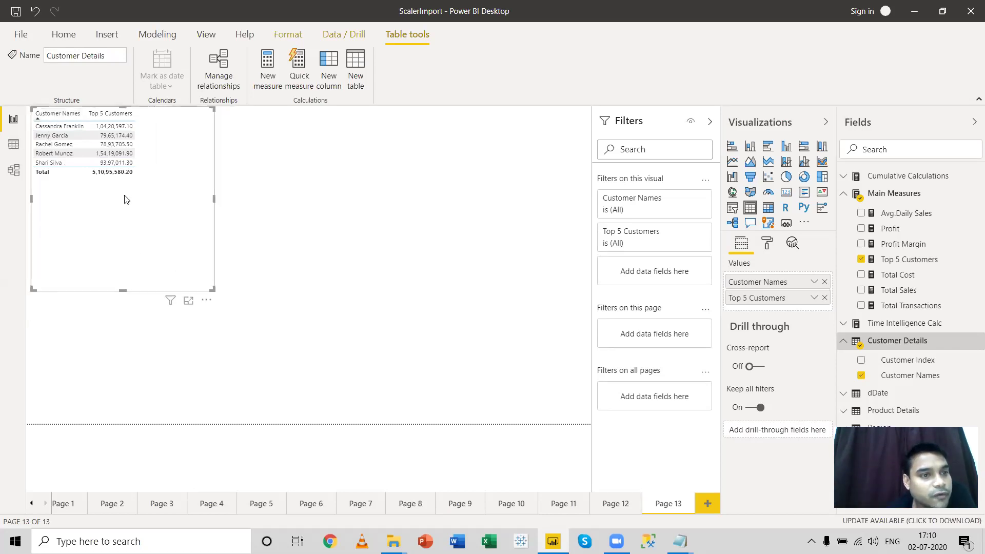
Open the table in focus mode and sort it by Top 5 Customers in descending order.
click(188, 300)
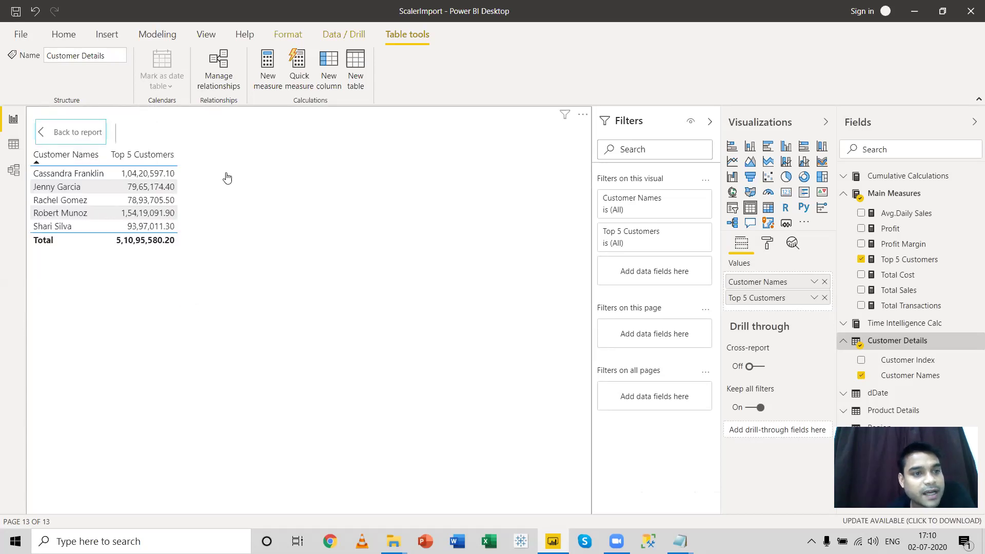
click(36, 159)
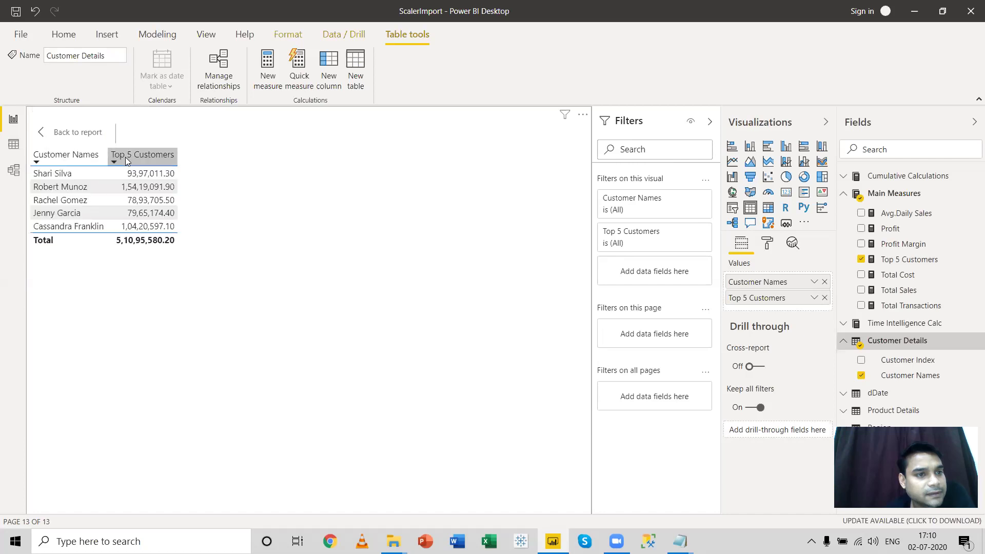
click(125, 158)
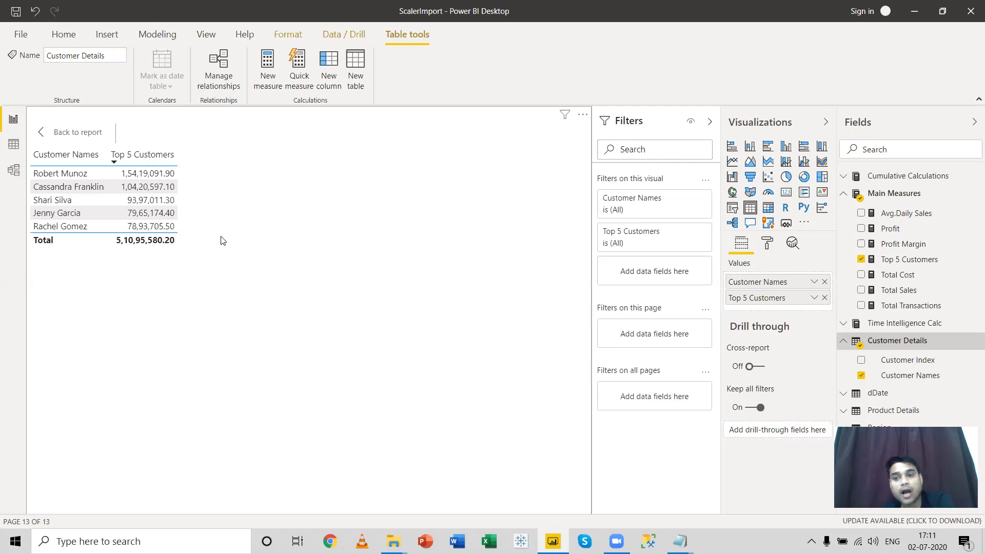
Start a new quick measure from the Total Sales measure in Main Measures.
click(845, 195)
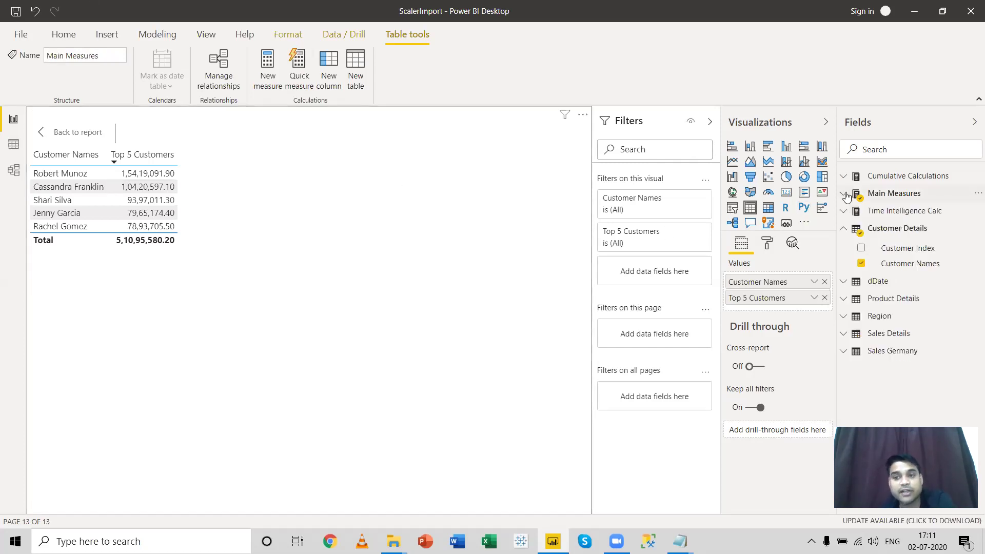
click(846, 230)
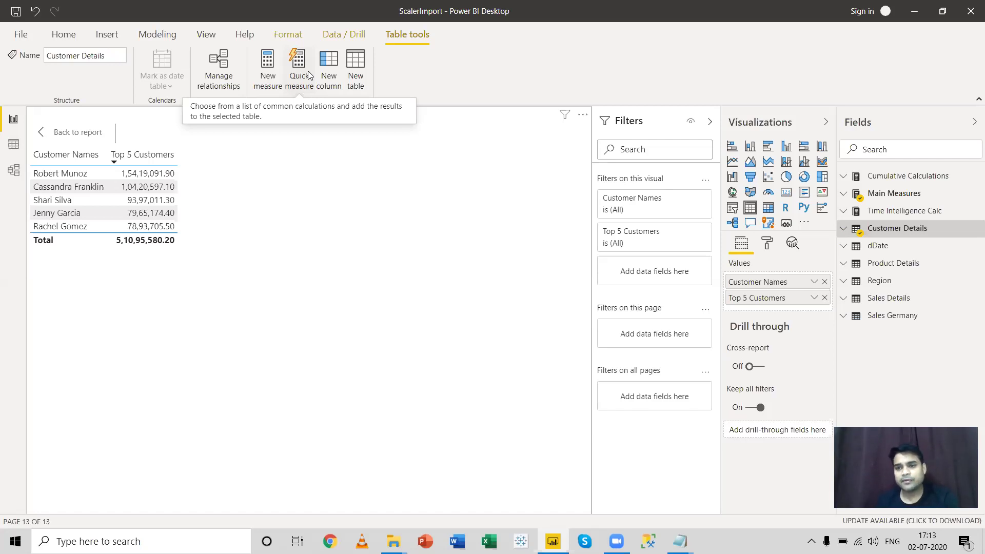
click(847, 194)
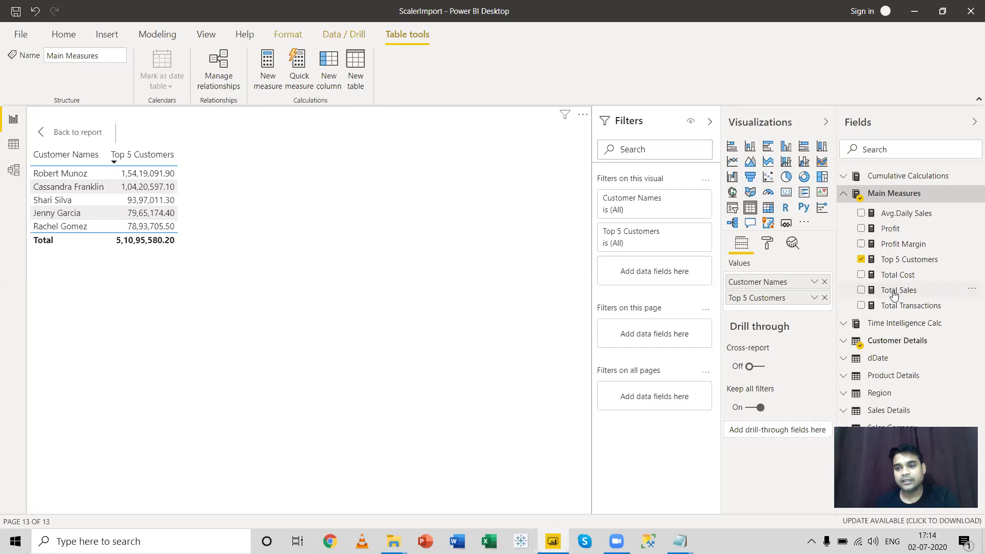
click(970, 292)
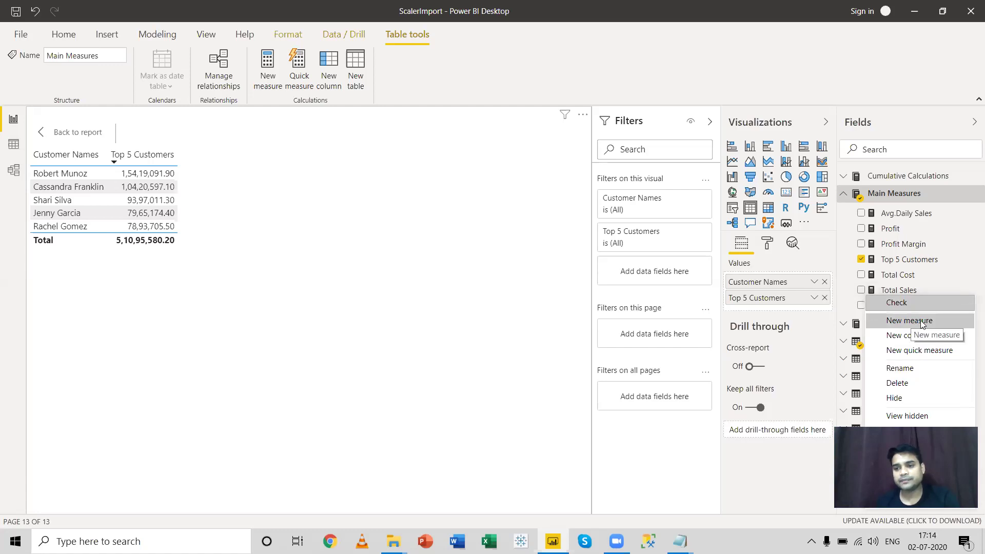
click(920, 354)
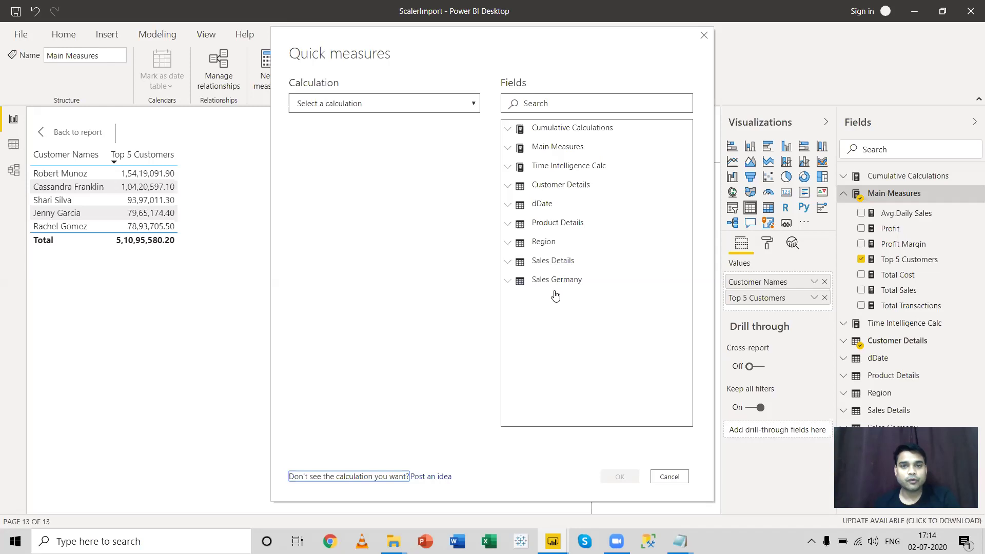
Review the available quick measure calculations and choose Filtered value with Total Sales as the base value.
click(473, 104)
drag(475, 127, 476, 163)
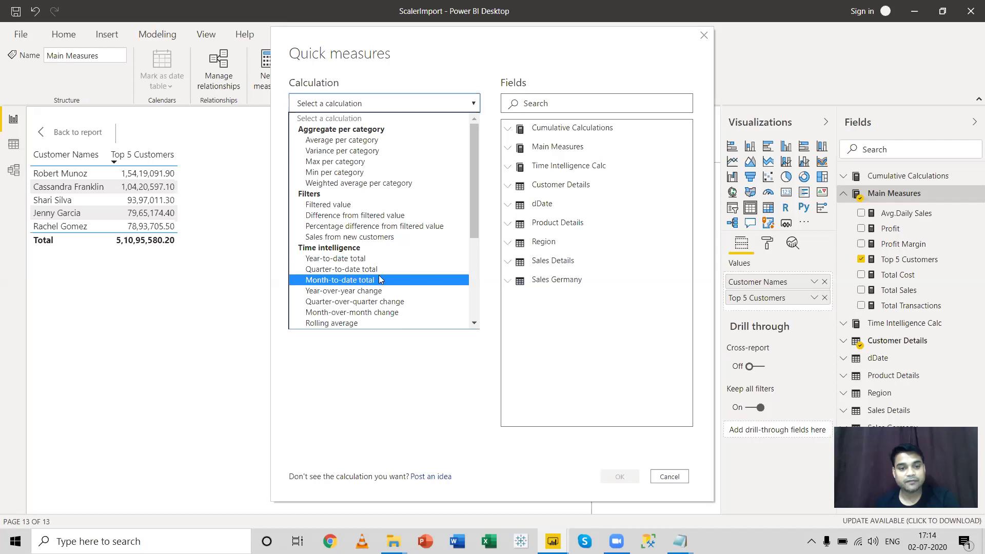
drag(472, 198, 472, 277)
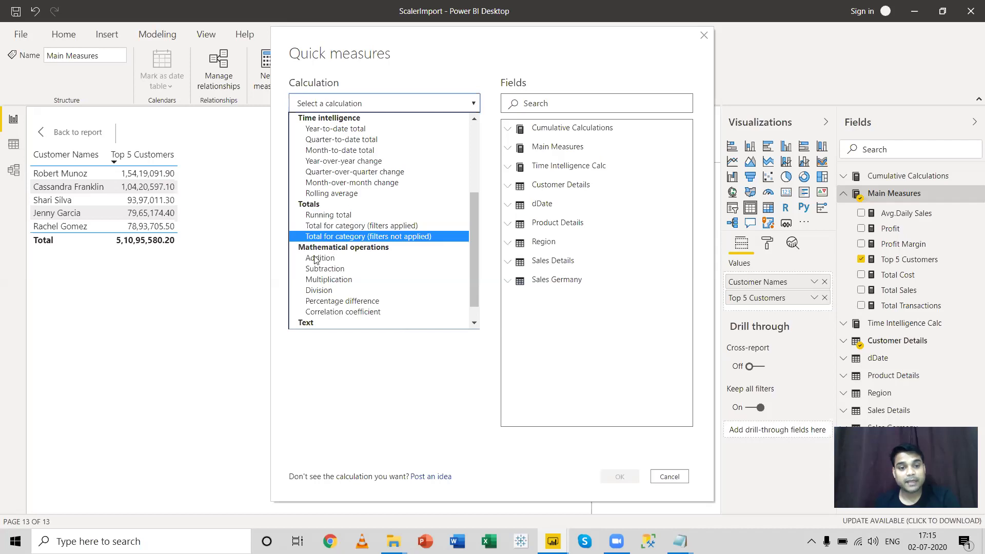
scroll(474, 249, down, 1)
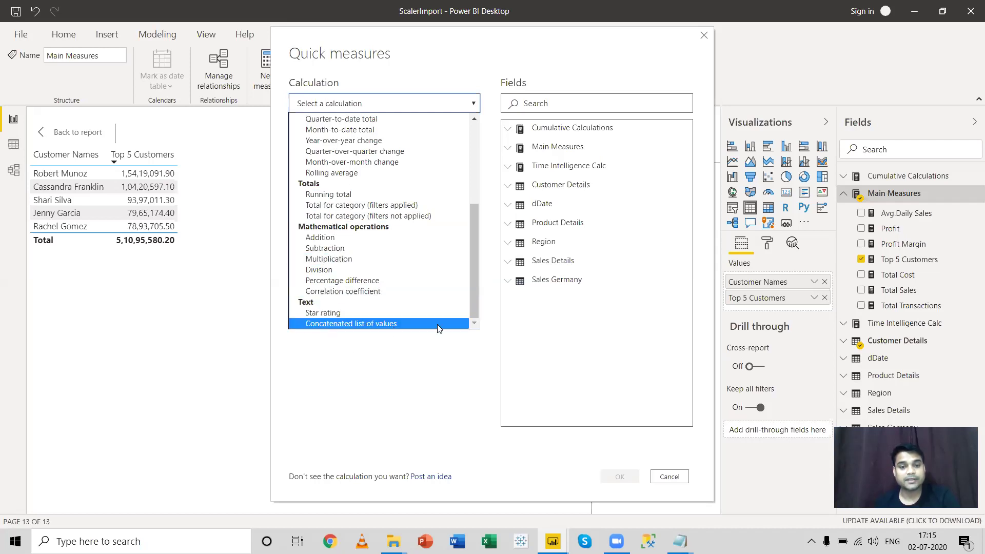
scroll(472, 241, up, 4)
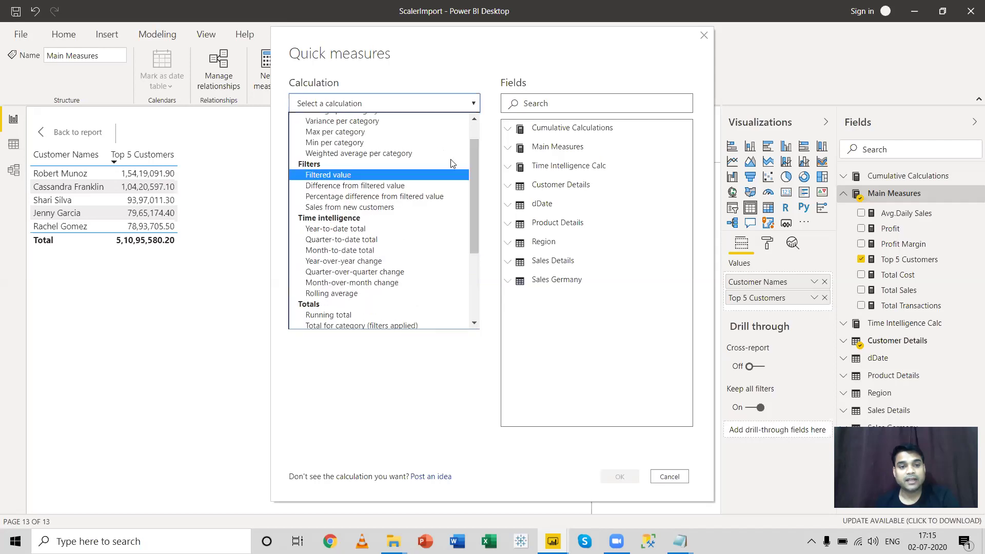
click(328, 184)
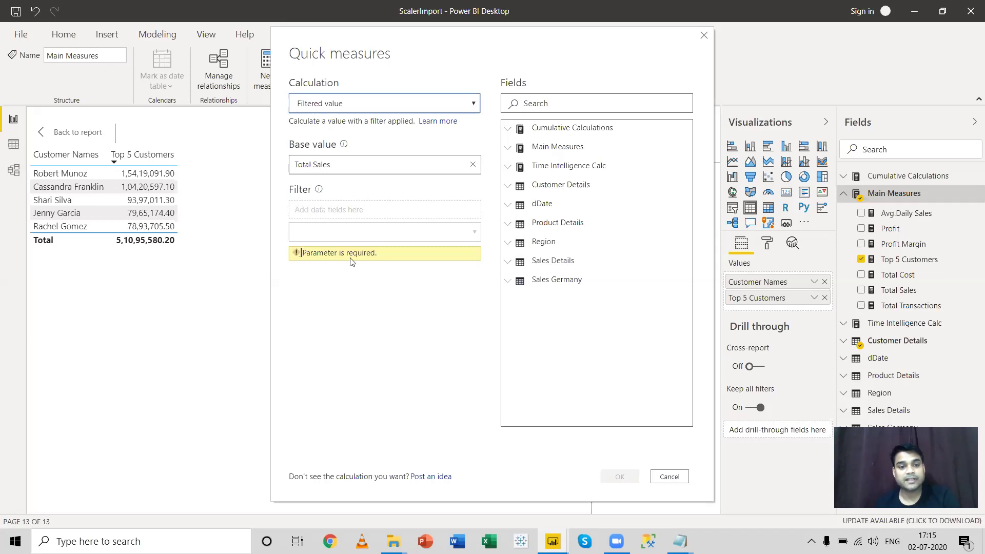
Filter the quick measure by Country from the Region table with the value Austria, and create it.
click(508, 246)
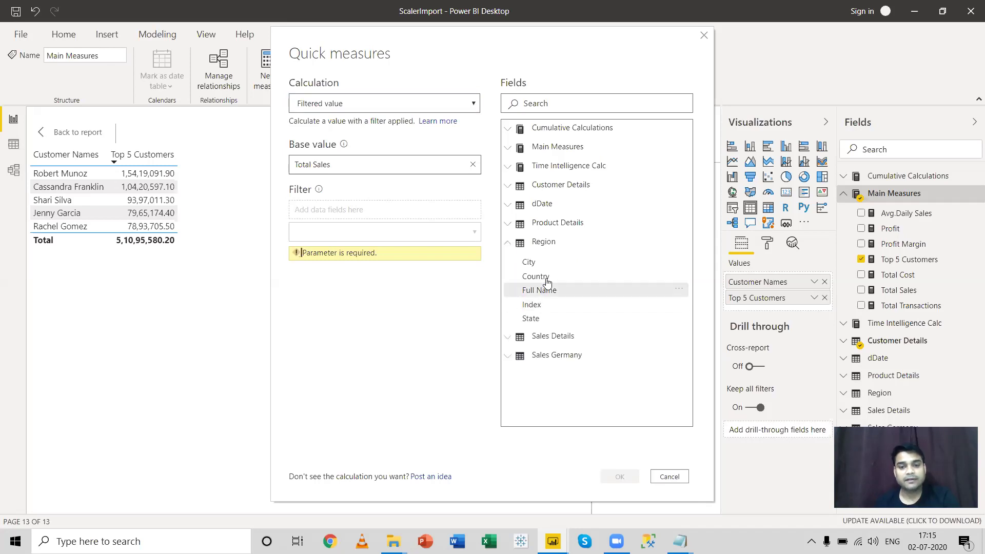
drag(525, 279, 333, 211)
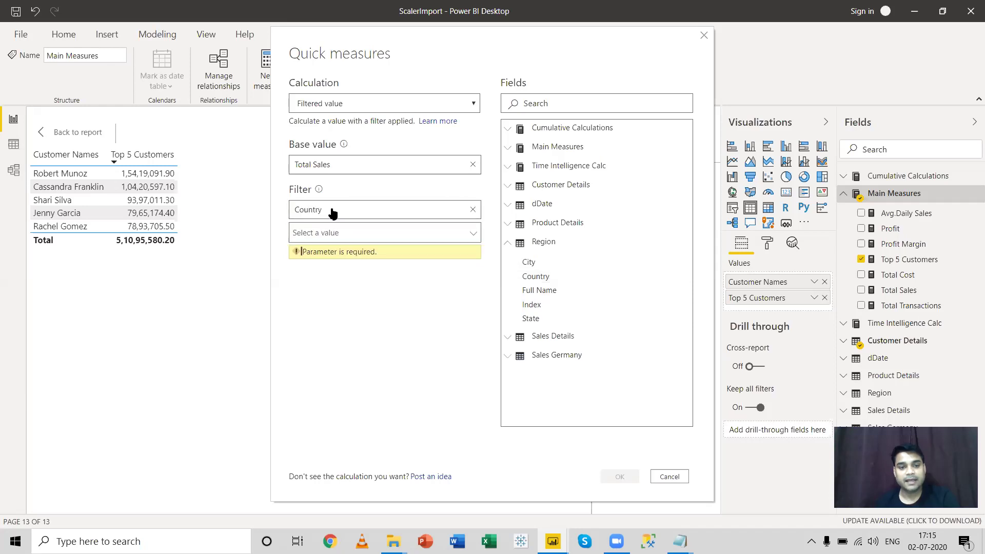
click(473, 235)
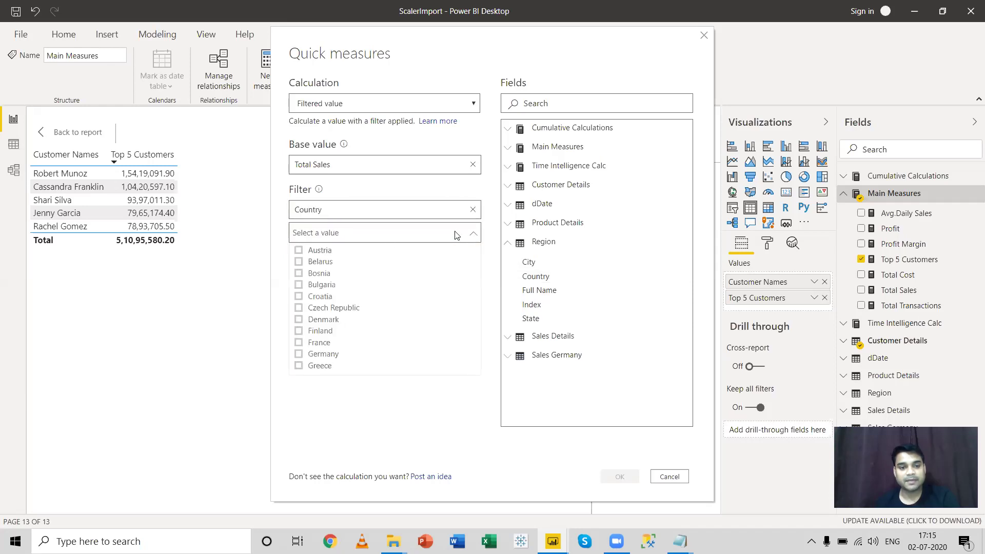
click(299, 251)
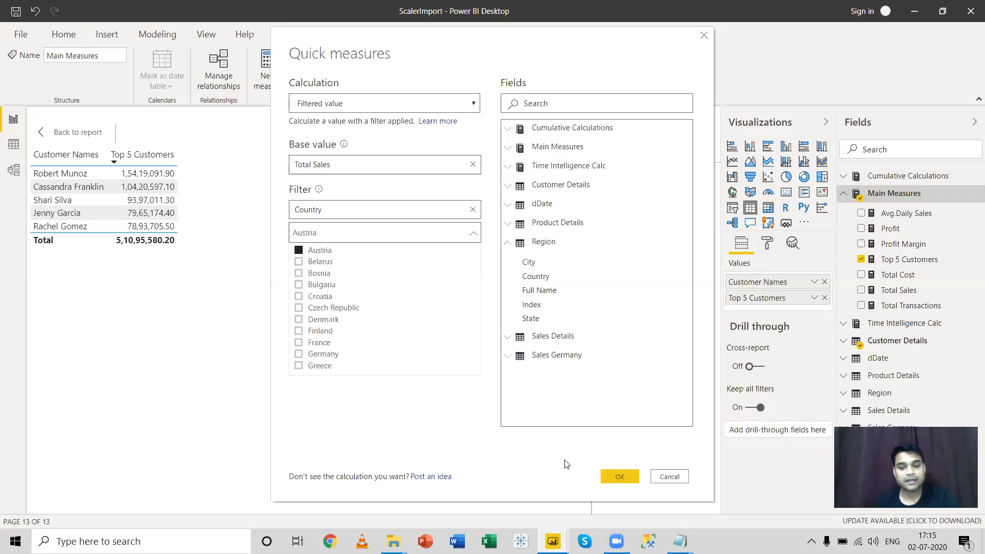
click(618, 477)
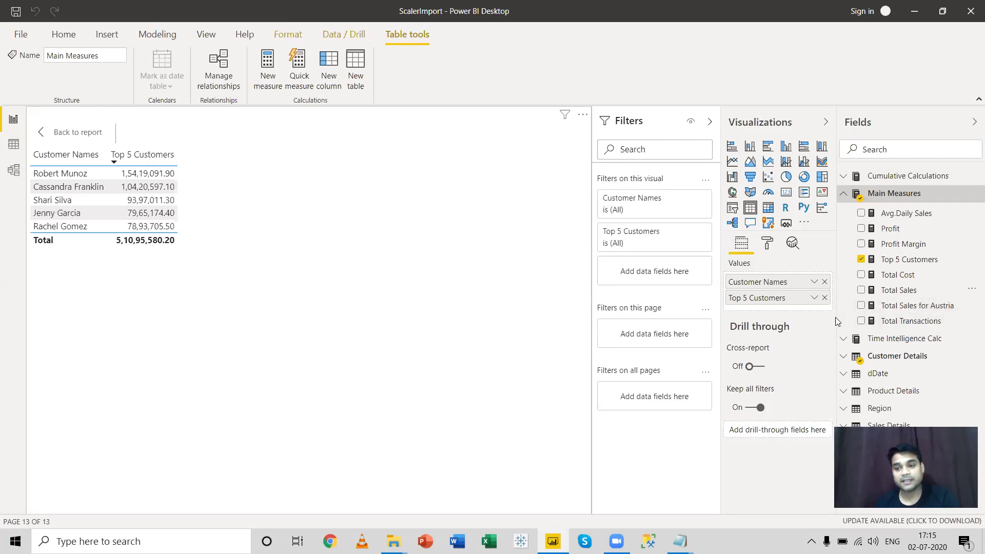
Widen the Fields pane and examine the DAX formula generated for the new Austria quick measure.
drag(836, 318, 824, 318)
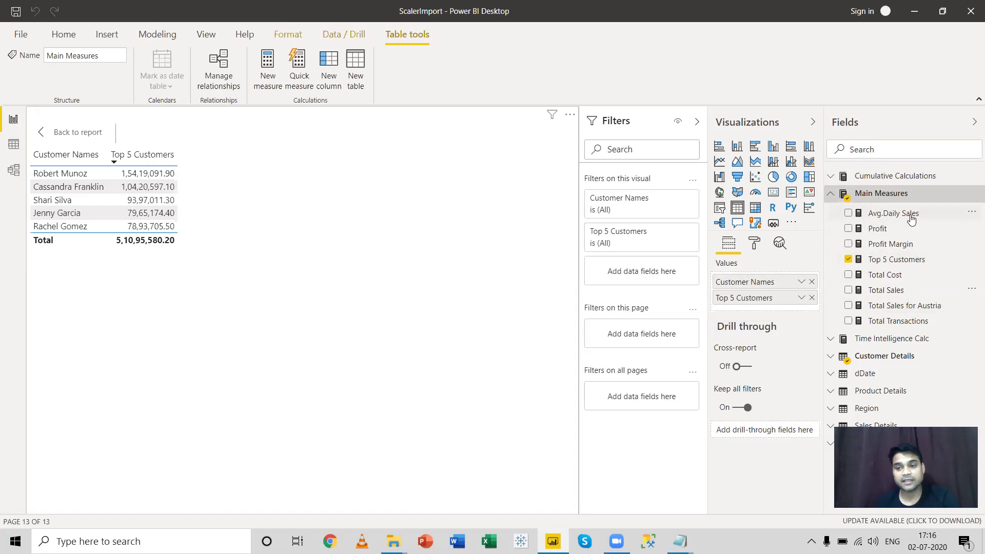
click(899, 307)
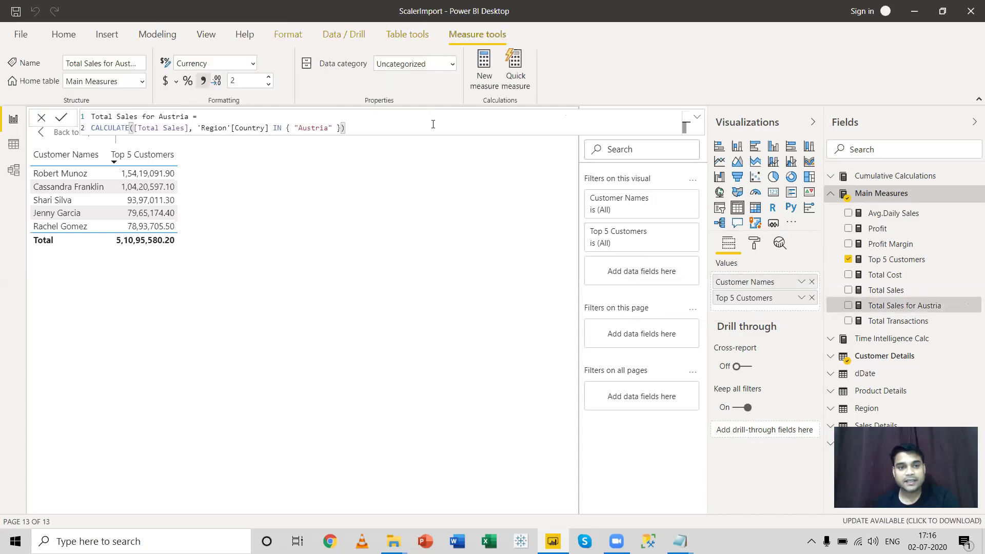
drag(347, 128, 91, 116)
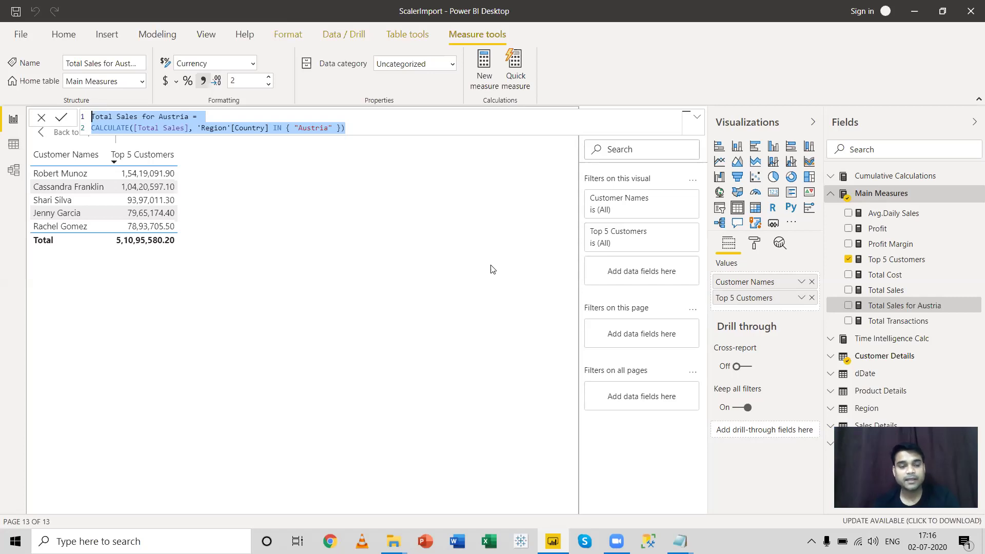
click(422, 422)
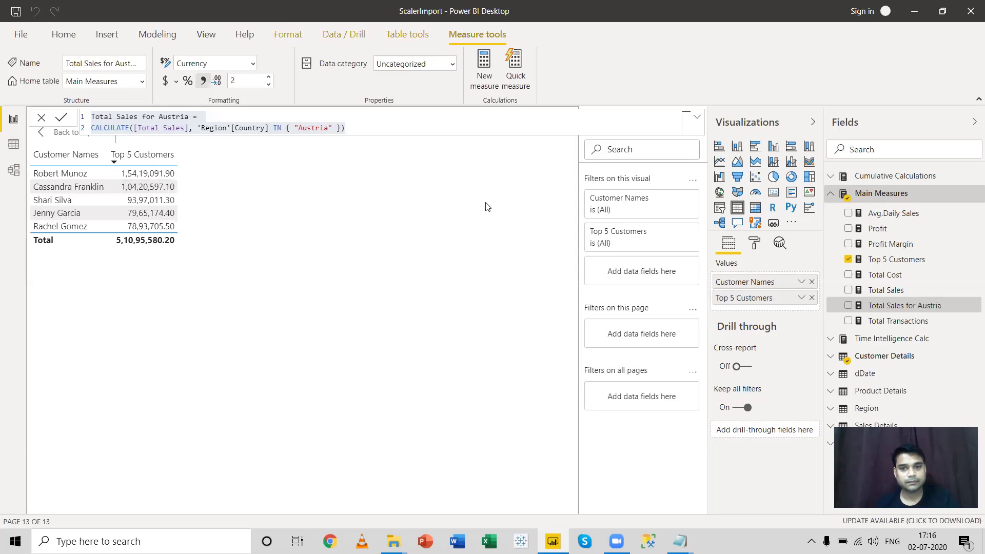
Convert the Top 5 Customers table to a matrix visual and return to the full report page.
click(755, 208)
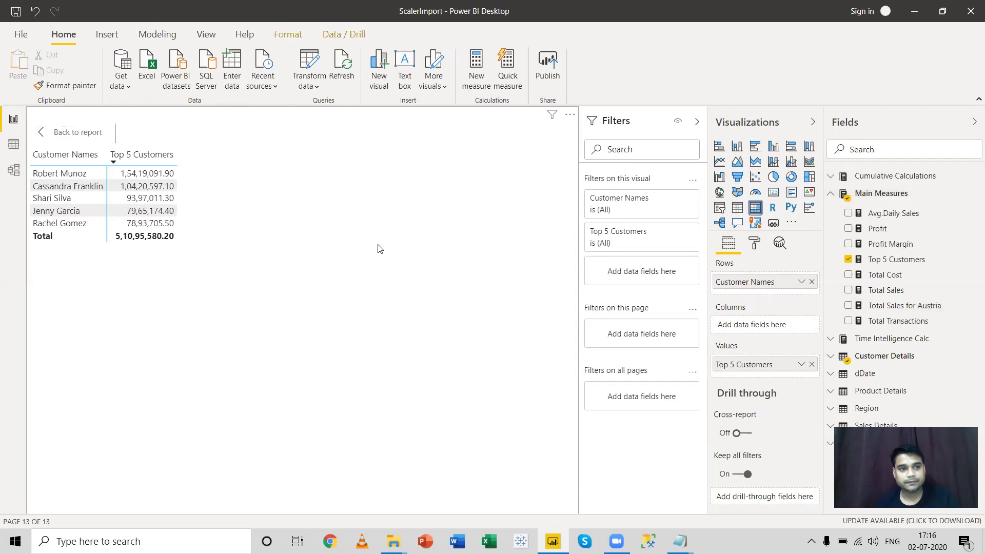
click(67, 132)
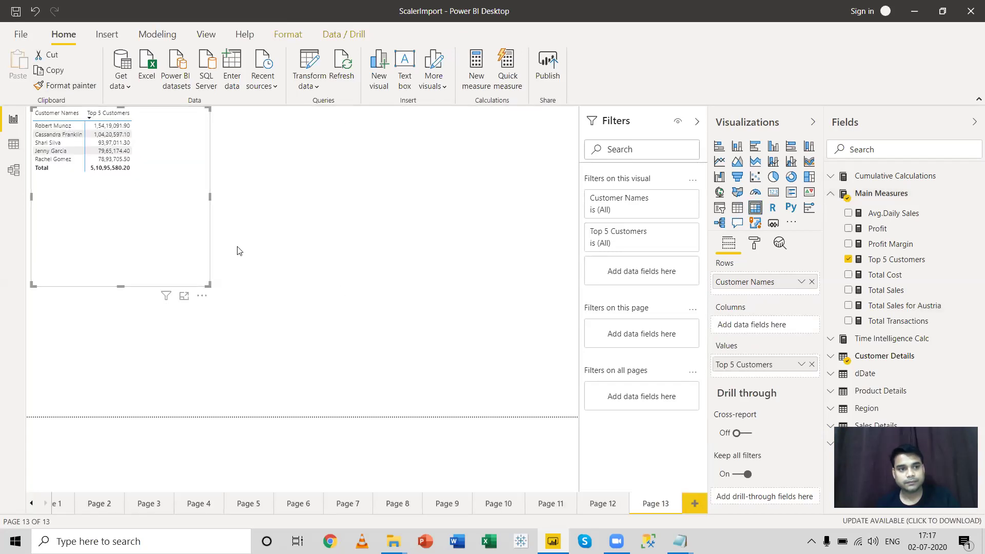
Add an empty table visual beside the Top 5 Customers matrix and enlarge it.
click(345, 236)
click(737, 208)
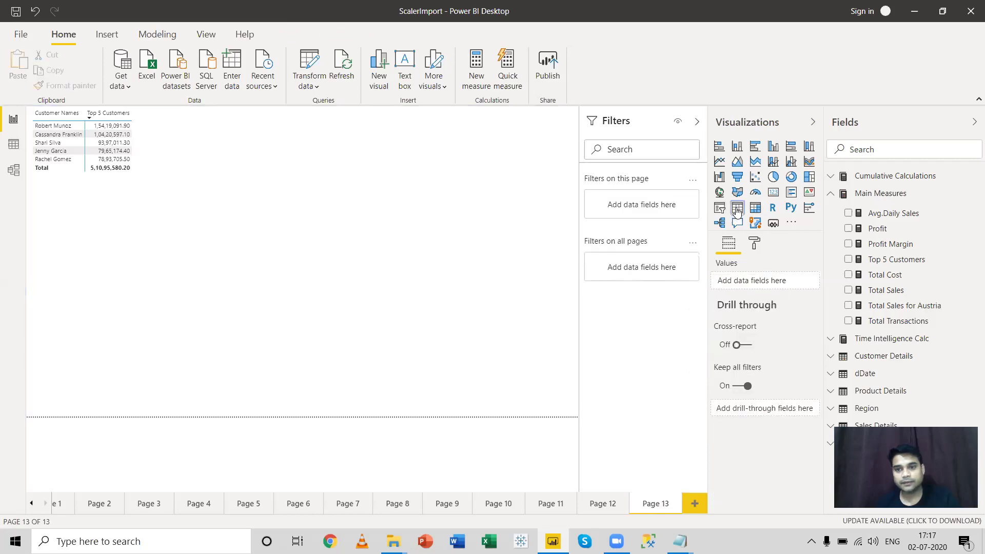
drag(156, 291, 304, 119)
drag(358, 237, 380, 371)
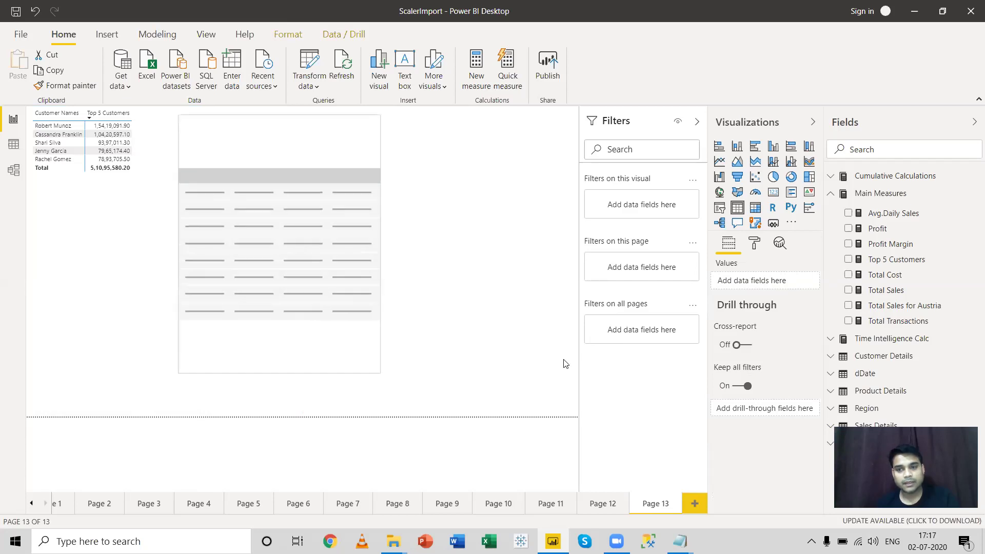
Add the Customer Names field from Customer Details to the new table.
click(831, 194)
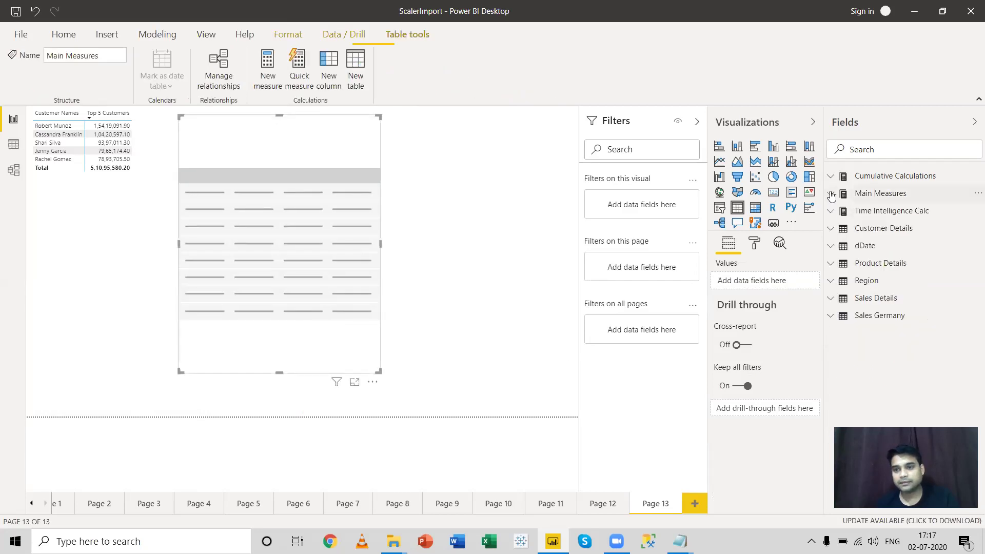
click(830, 229)
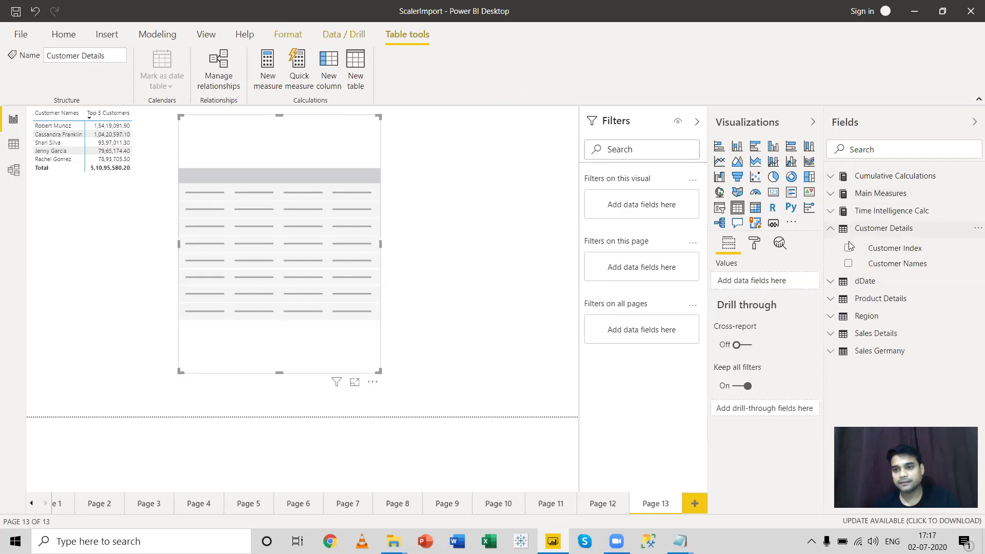
drag(906, 267, 767, 282)
click(831, 211)
click(830, 211)
click(830, 228)
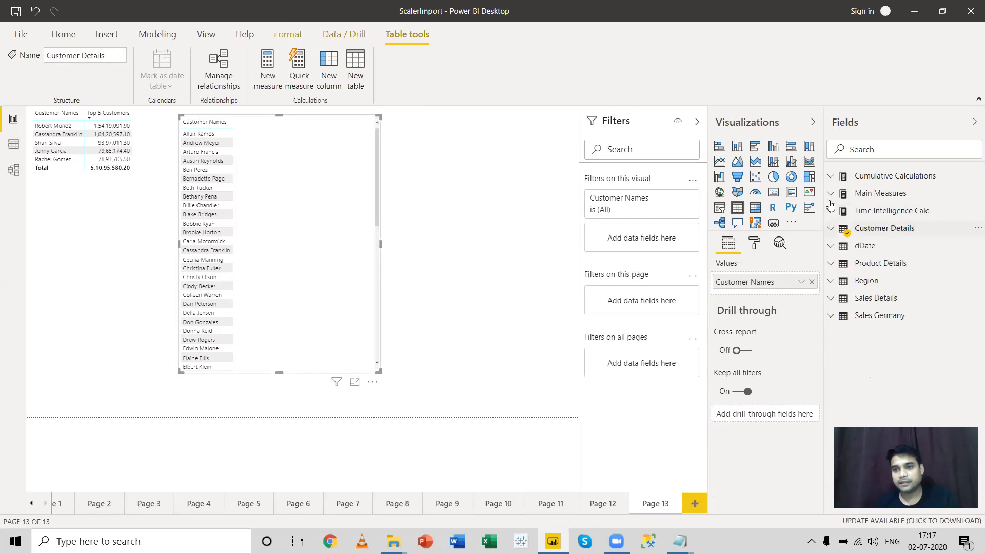
Add the Total Sales for Austria measure to the customer table and narrow the visual to fit its columns.
click(831, 197)
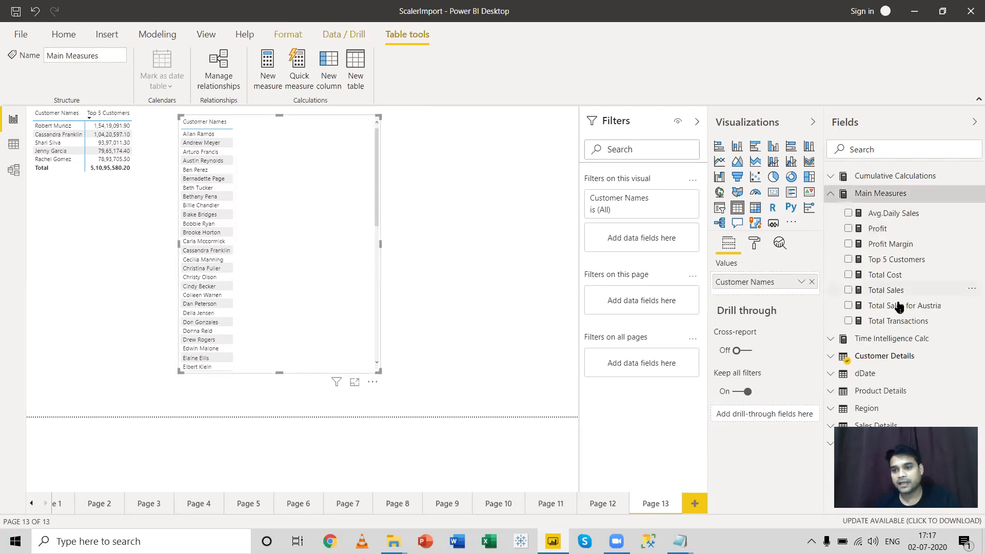
mouse_move(791, 296)
mouse_down()
mouse_move(769, 287)
mouse_move(776, 293)
mouse_up()
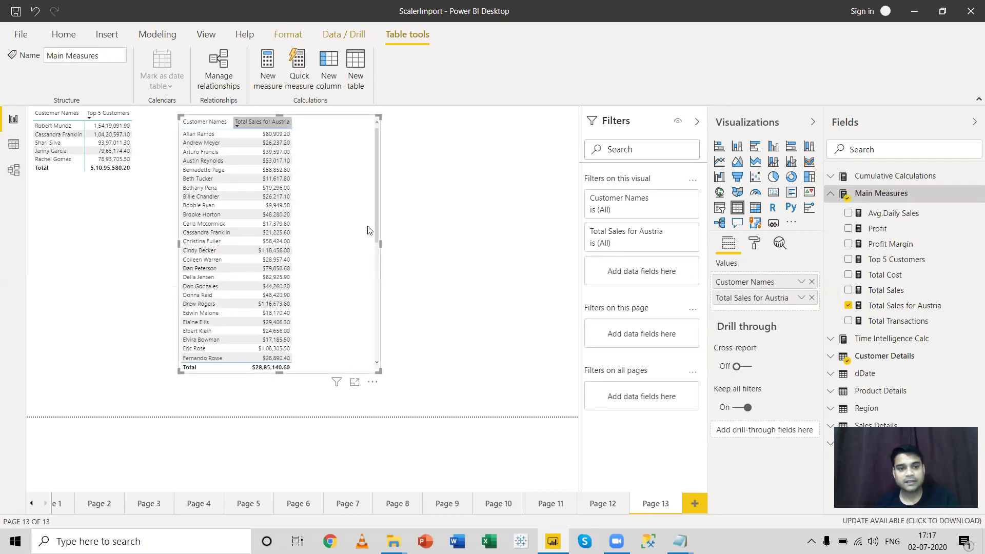
drag(380, 245, 311, 244)
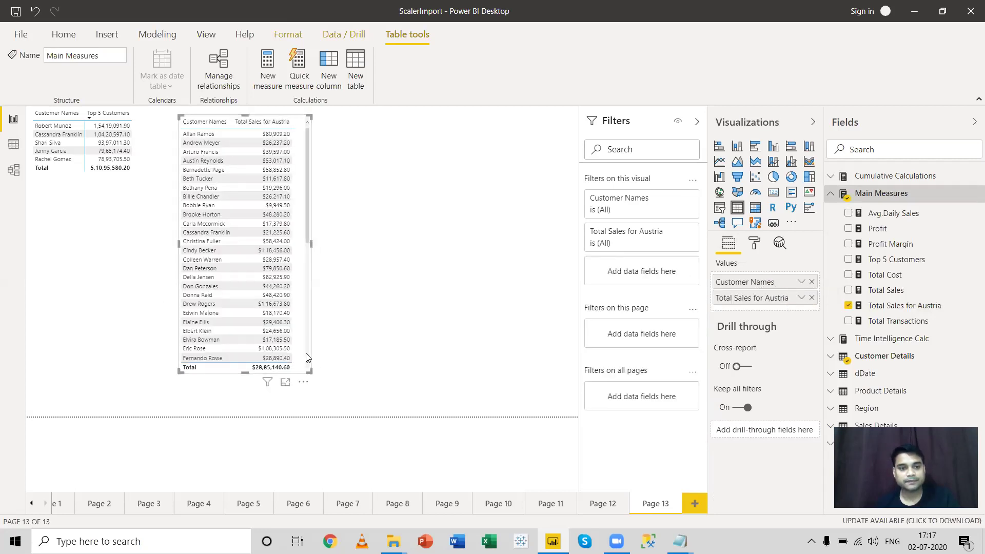
Examine the Austria sales per customer in focus mode and return to the report page.
click(285, 384)
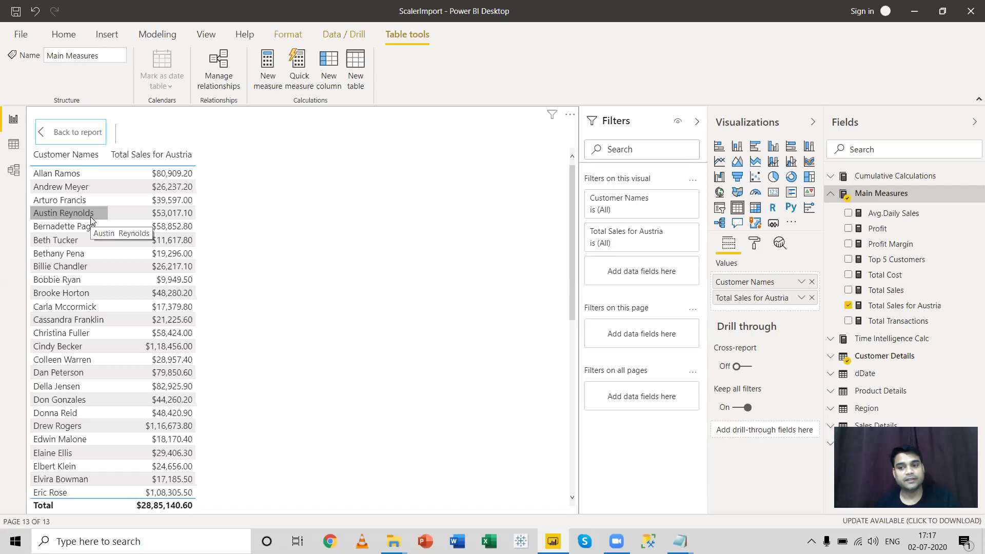
click(47, 133)
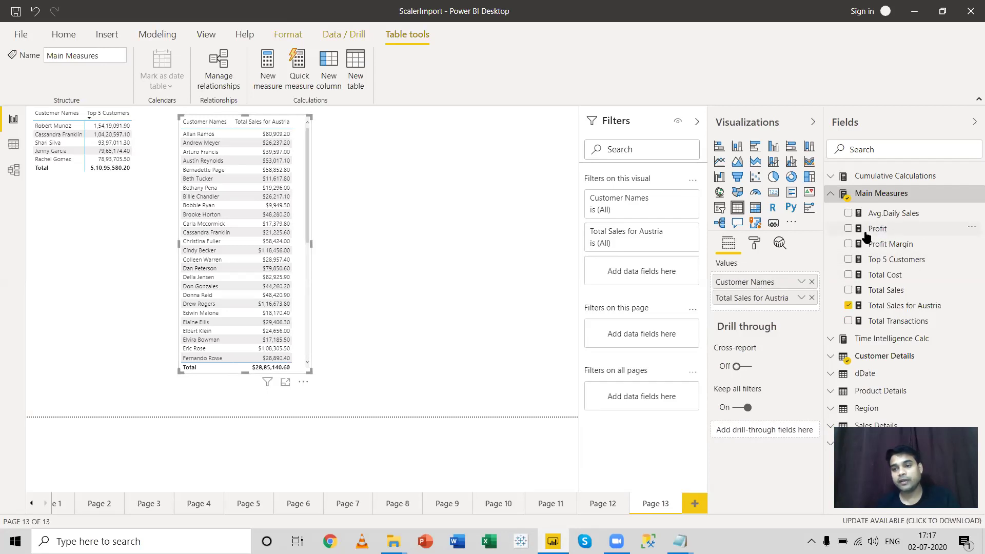
Create a quick measure from Profit that calculates the Year-to-date total, using Date from the dDate table.
click(971, 230)
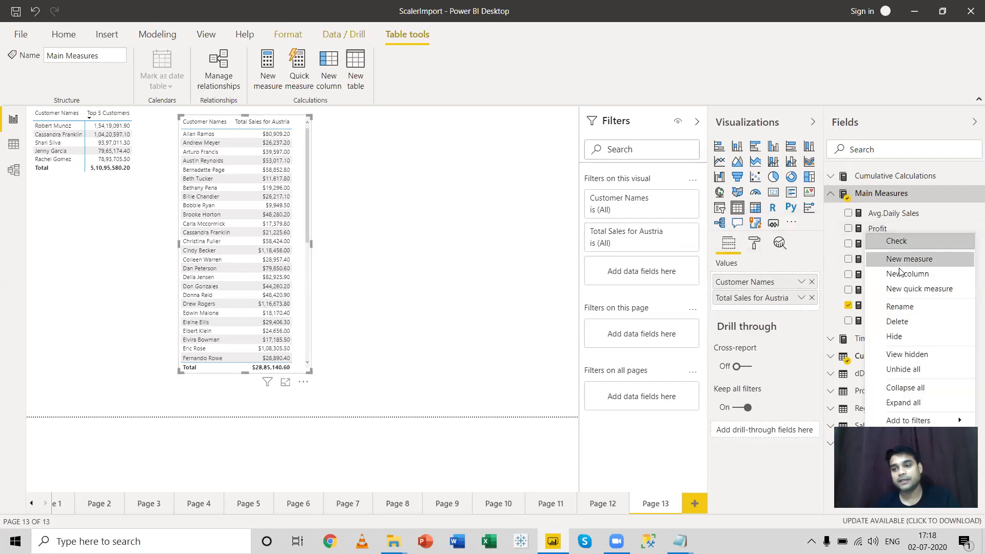
click(913, 288)
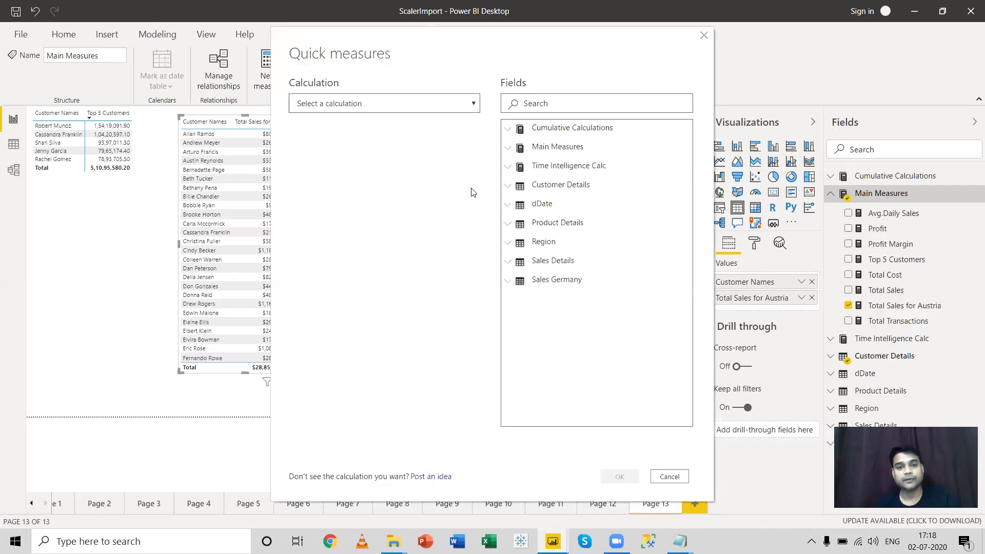
click(470, 105)
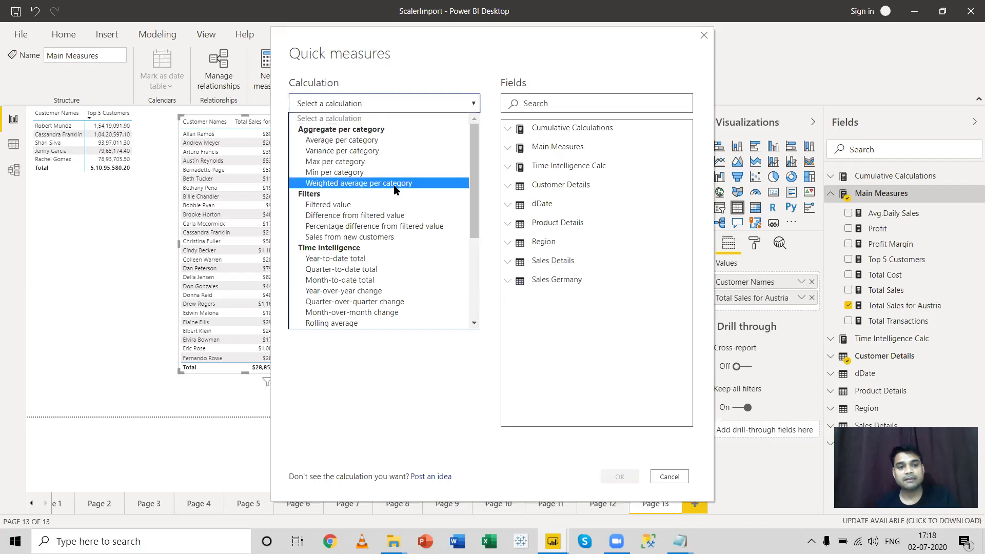
click(383, 258)
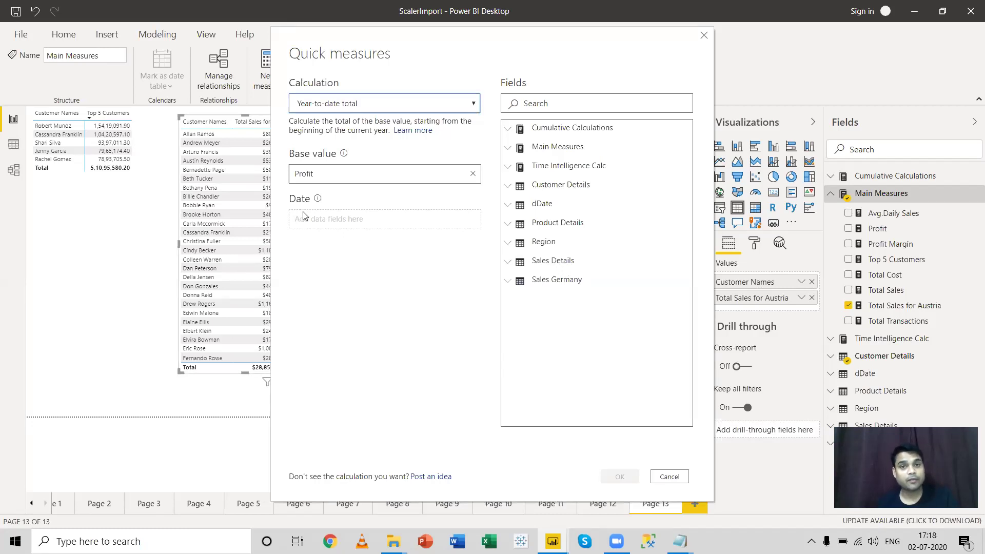
click(507, 204)
drag(542, 221, 377, 218)
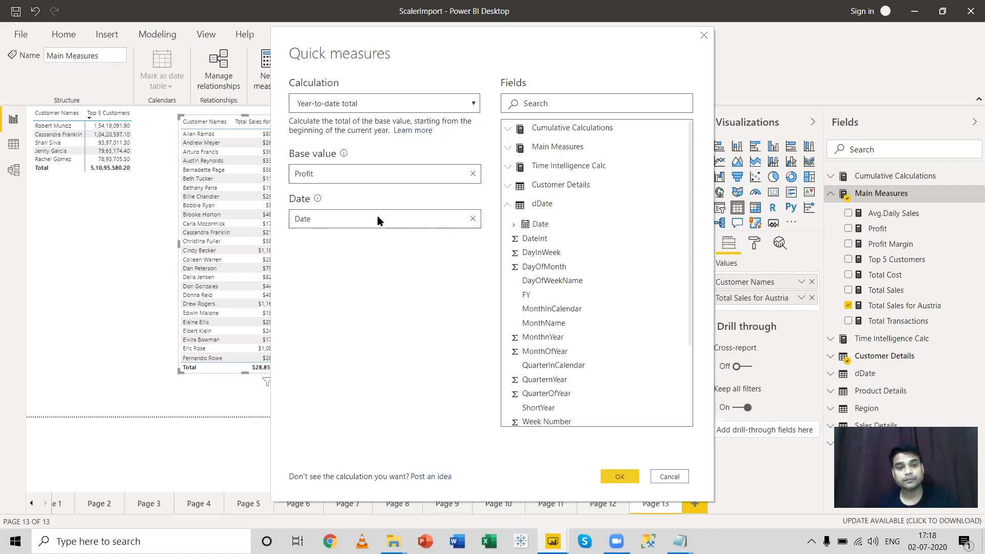
click(619, 478)
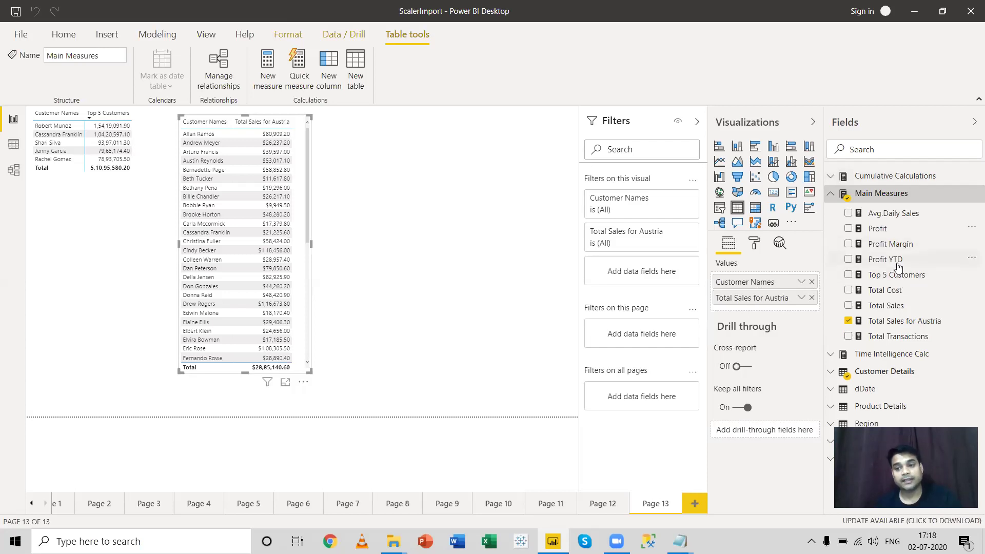
Add an empty table visual, move it beside the Total Sales for Austria table and enlarge it.
click(500, 222)
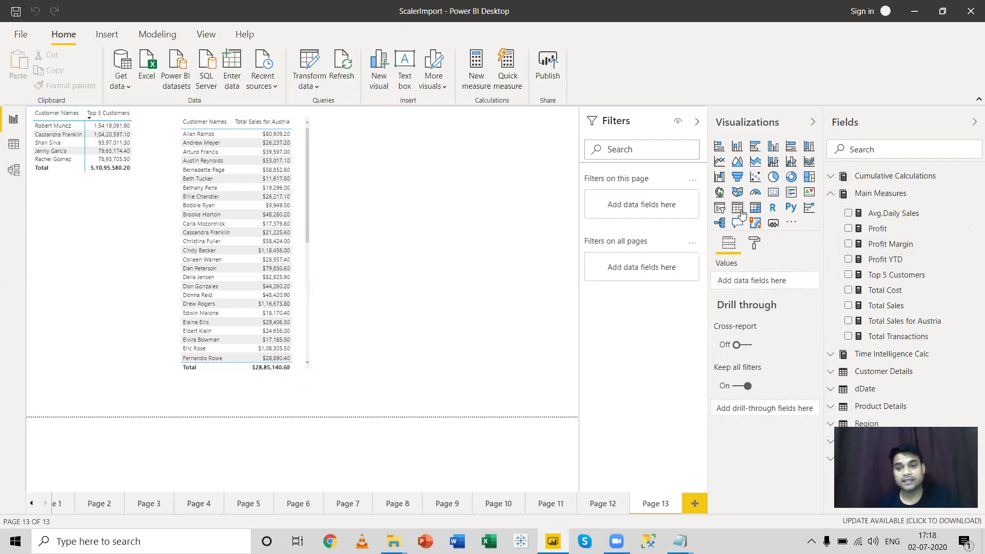
click(739, 211)
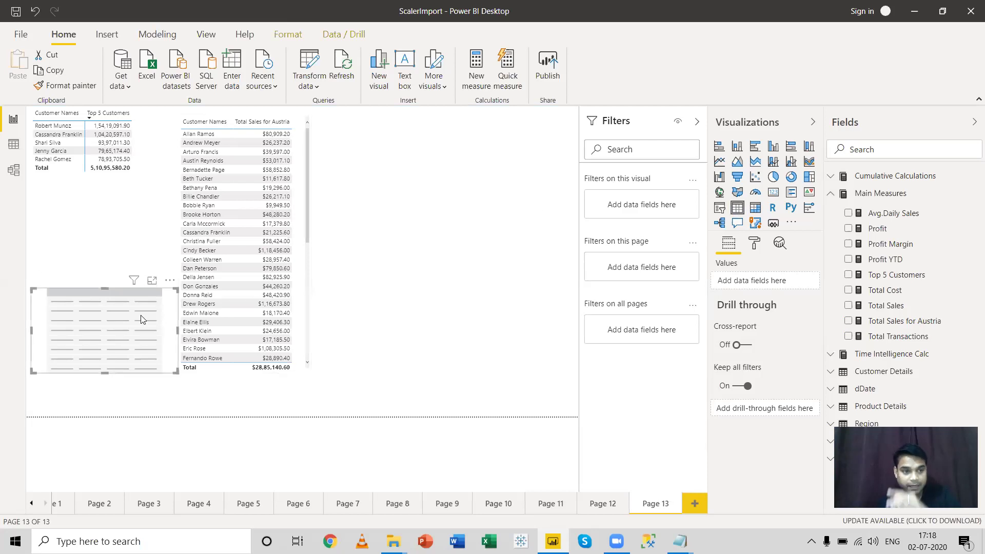
drag(105, 373, 468, 212)
click(464, 336)
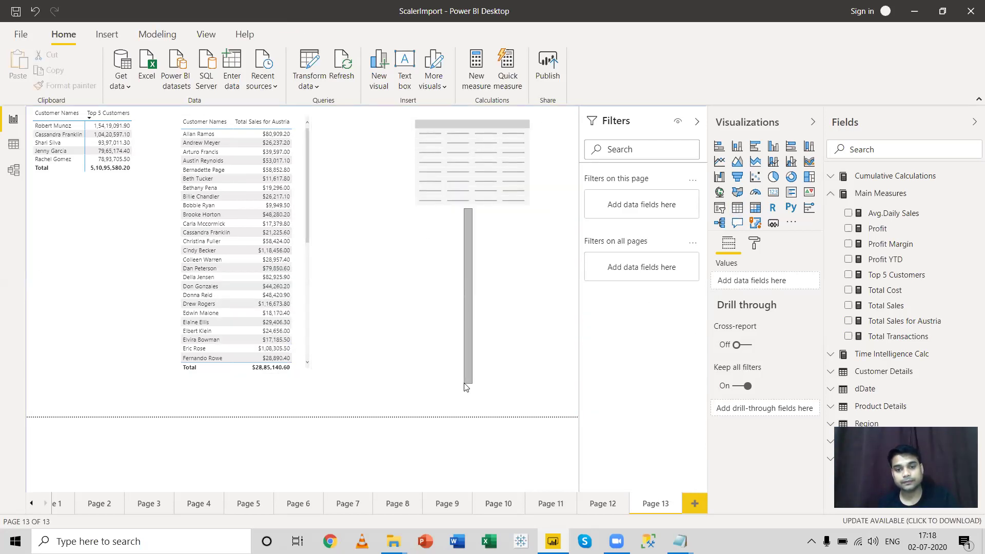
click(472, 204)
drag(473, 205, 474, 389)
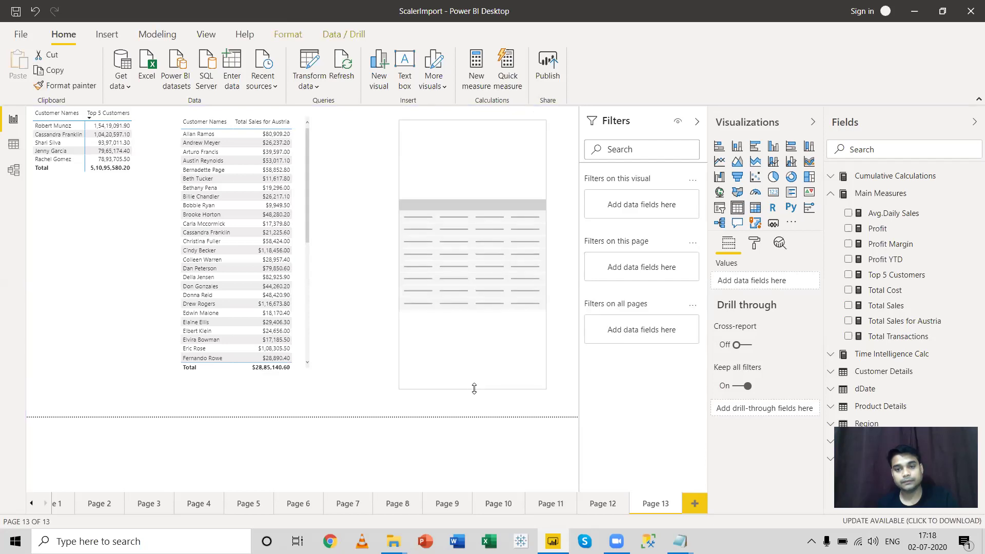
Try filling the empty table with dDate's Date field as plain dates instead of the hierarchy, and delete that table.
click(831, 198)
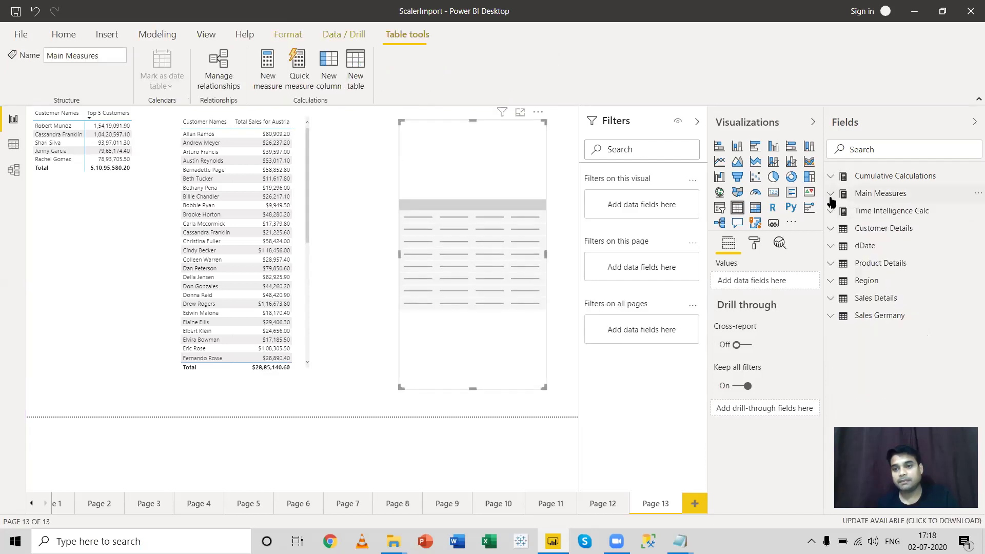
click(831, 248)
drag(888, 270, 761, 283)
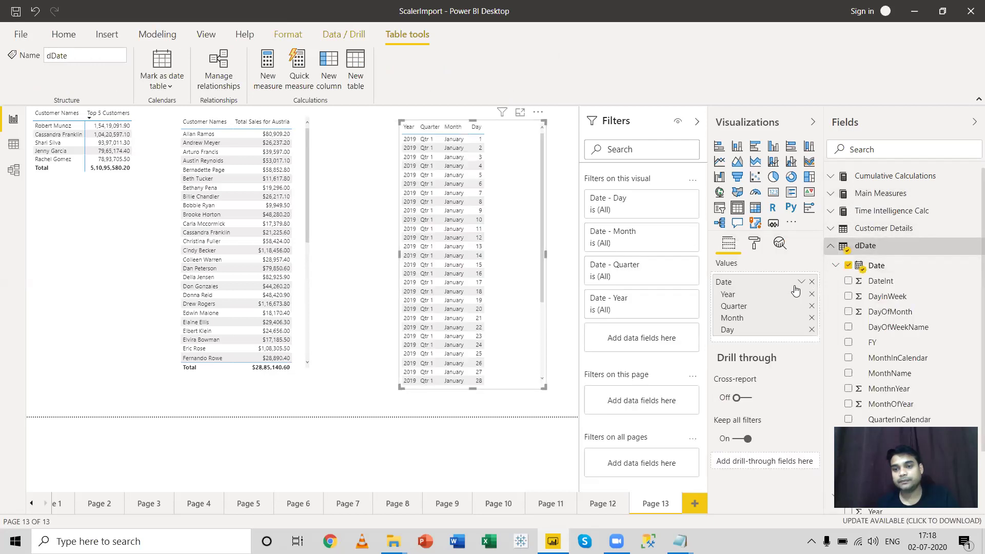
click(801, 282)
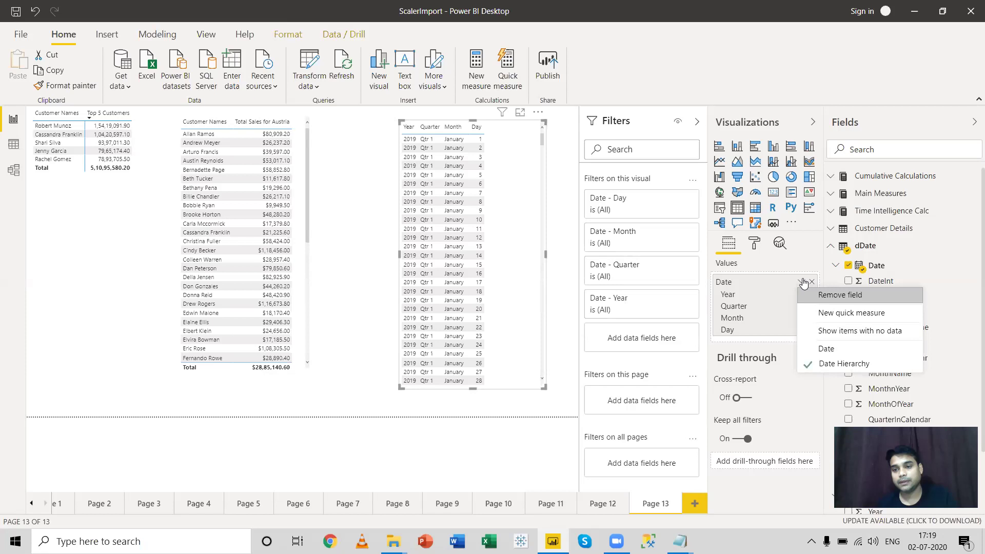
click(835, 349)
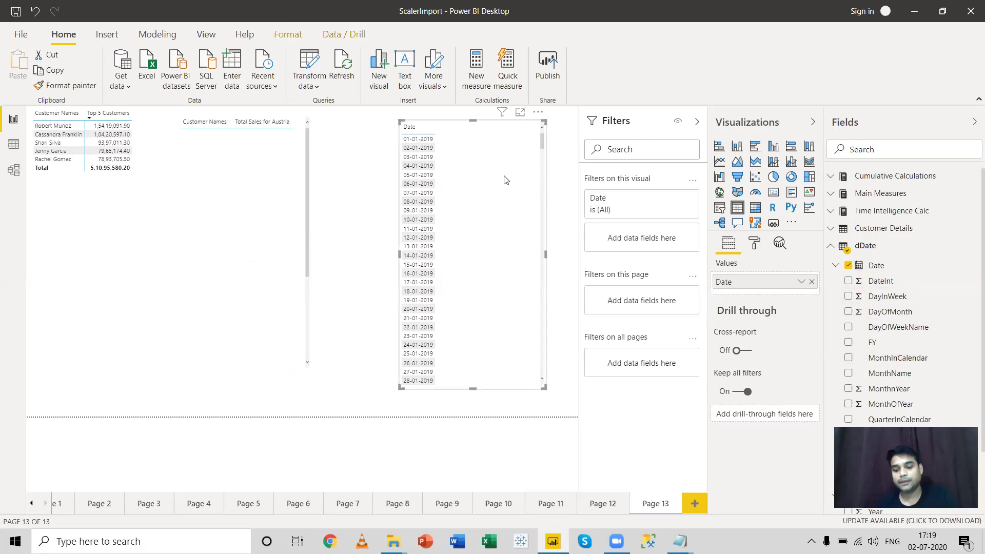
key(Delete)
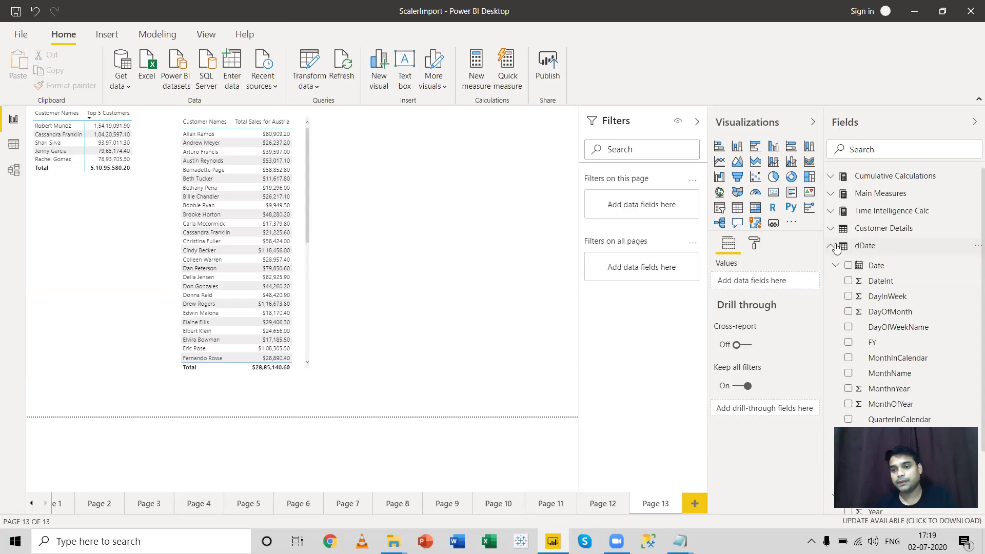
Build a table with dDate's Date hierarchy and the Profit YTD measure, placed and enlarged beside the Total Sales for Austria table.
drag(875, 264, 763, 281)
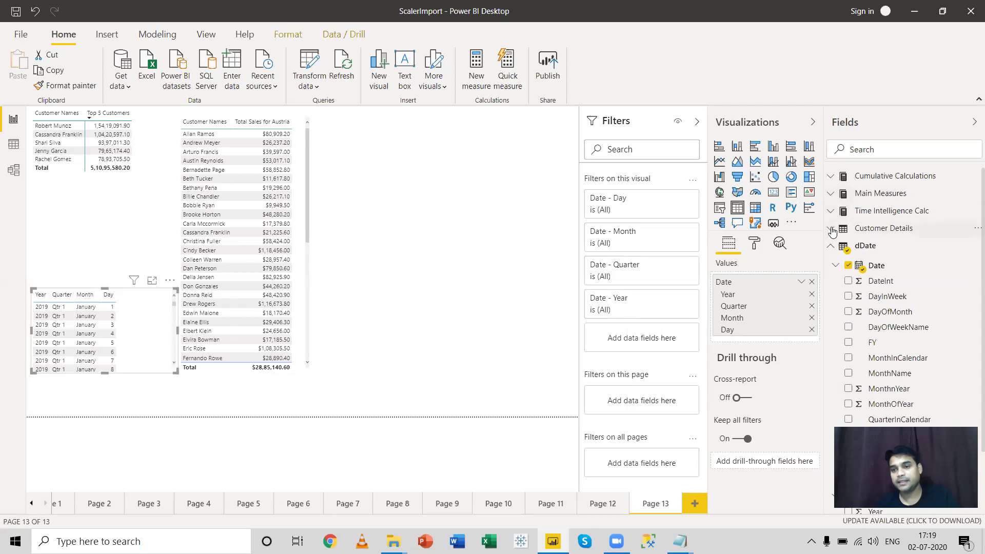
click(832, 194)
drag(890, 259, 776, 340)
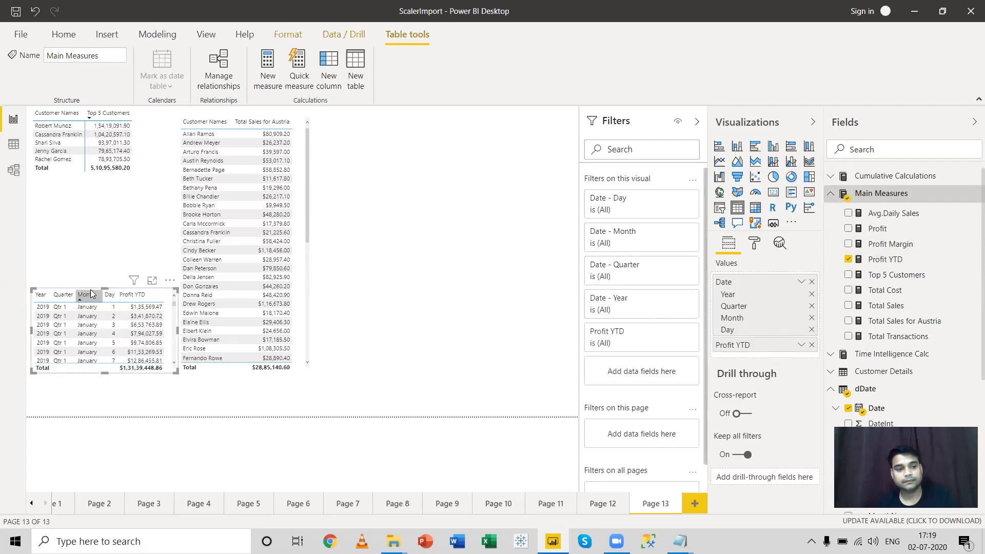
drag(114, 369, 466, 406)
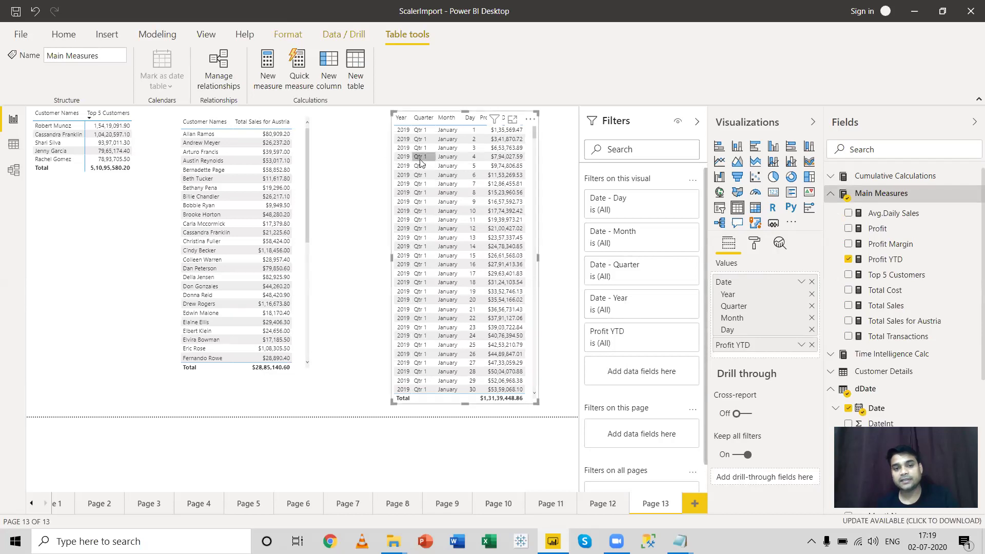
Try switching the Profit YTD table's Date field to plain dates, and restore its Date Hierarchy.
click(802, 283)
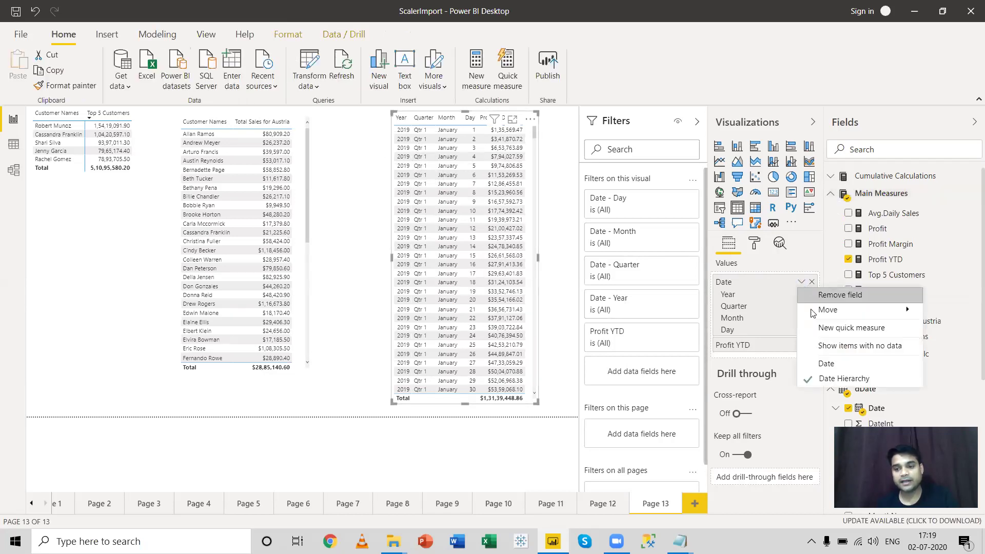
click(836, 375)
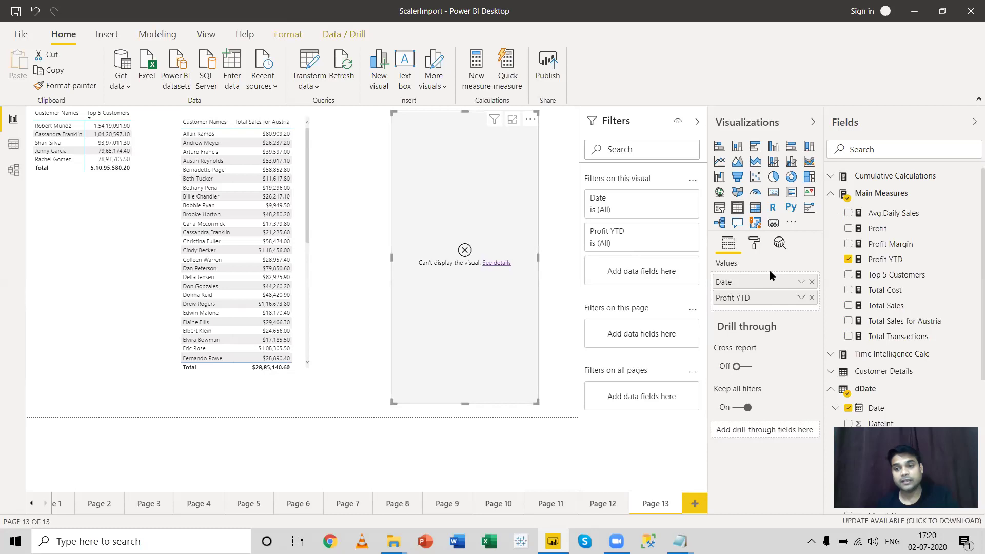
click(800, 282)
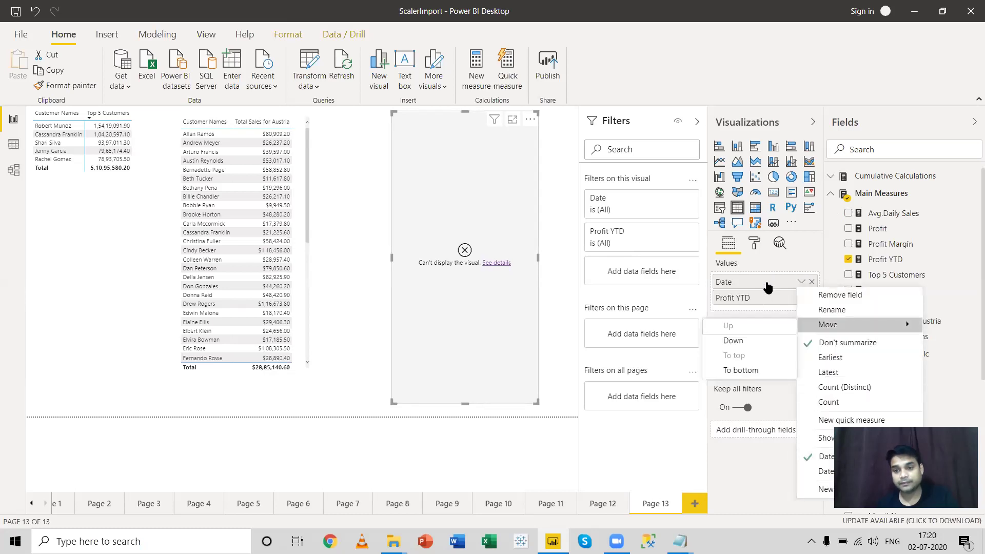
click(768, 288)
click(800, 282)
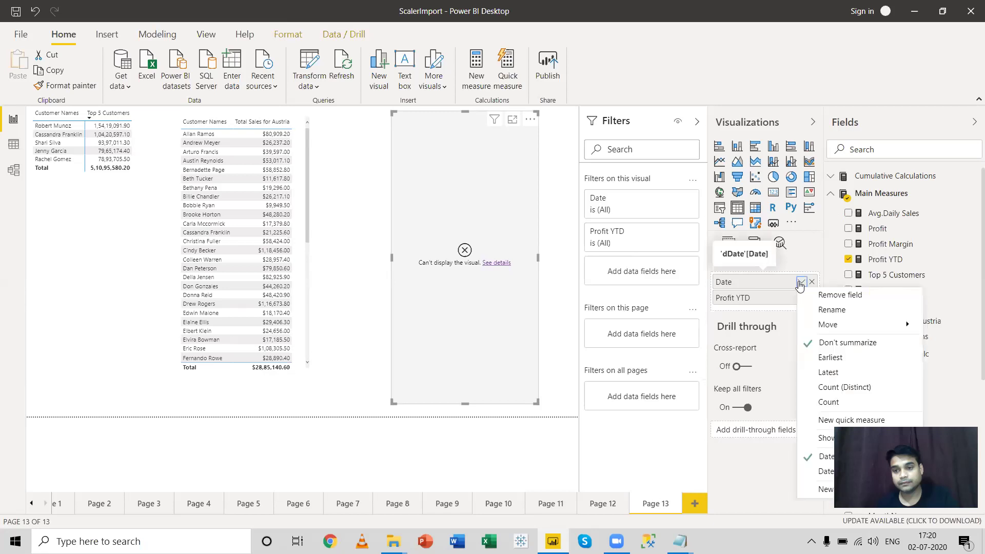
click(928, 418)
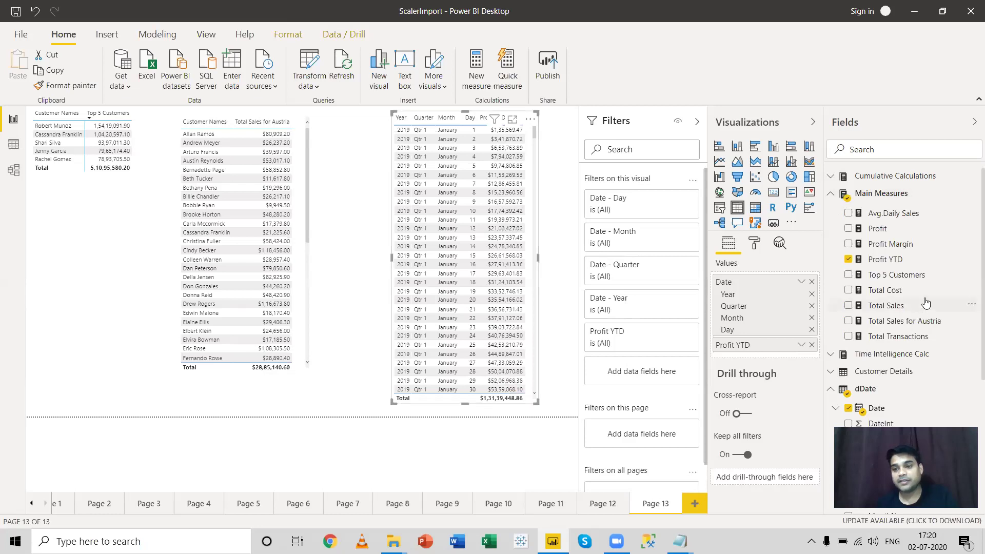
Examine the full DAX formula of the Profit YTD measure, including its ISFILTERED check and TOTALYTD expression.
click(883, 260)
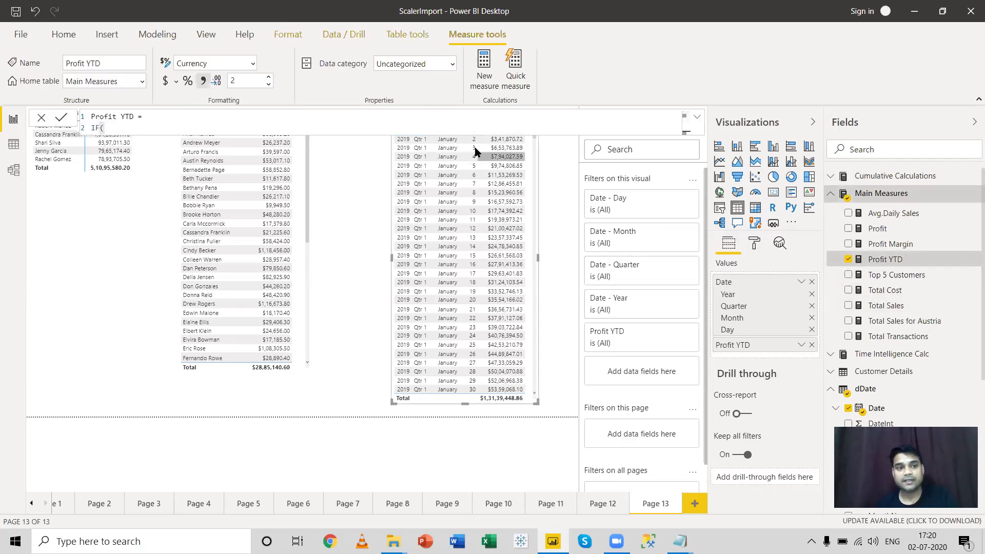
click(696, 117)
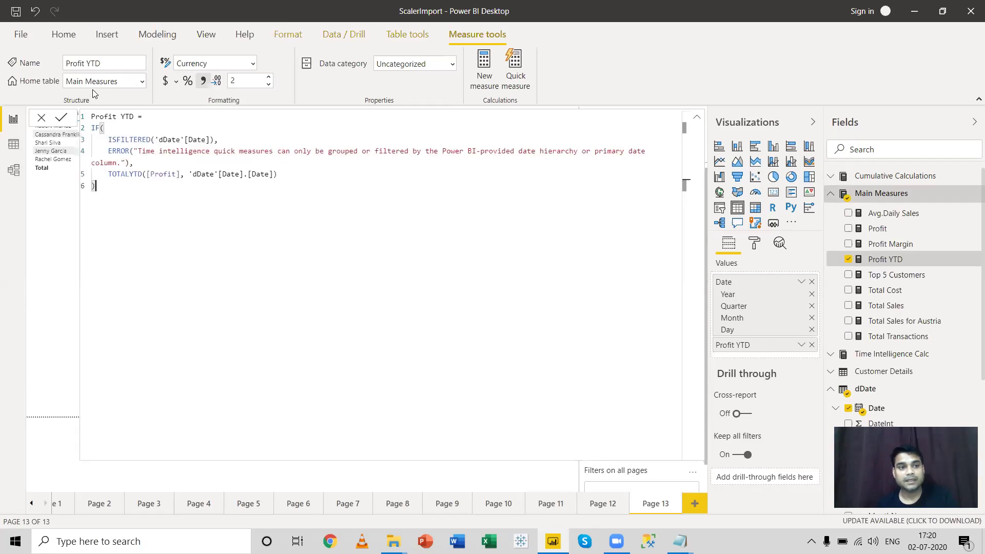
key(ctrl+a)
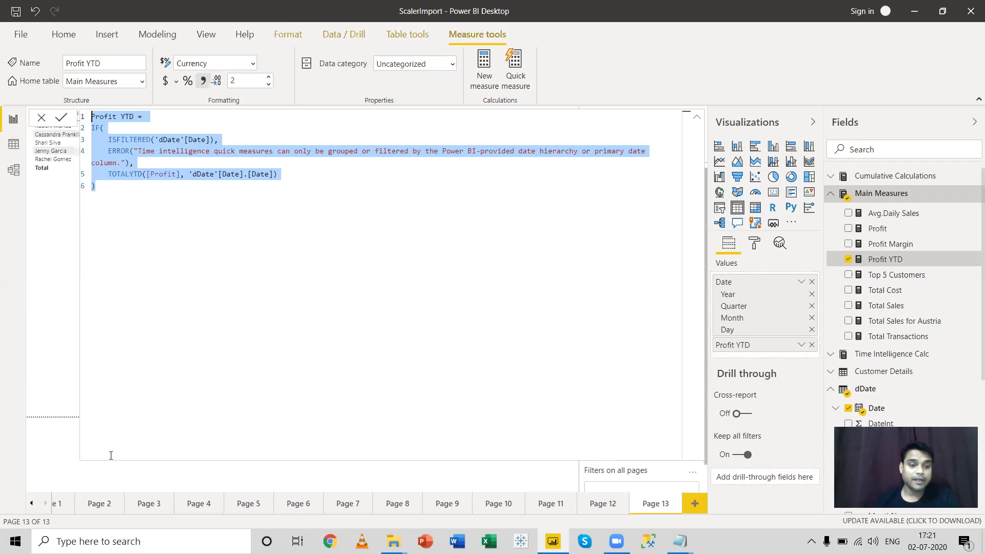
click(697, 116)
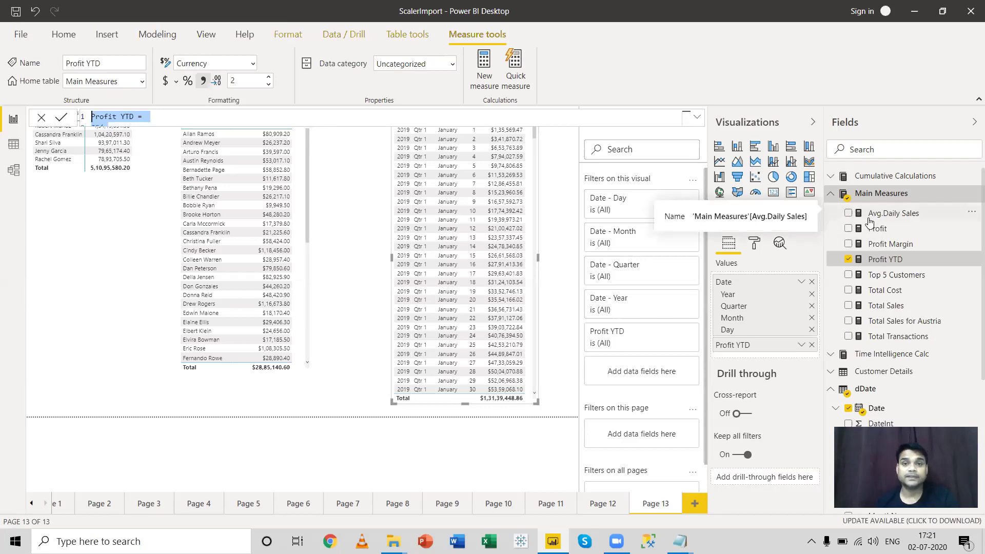
Collapse the Main Measures and dDate tables in the field list and add a new report page.
click(832, 197)
click(832, 198)
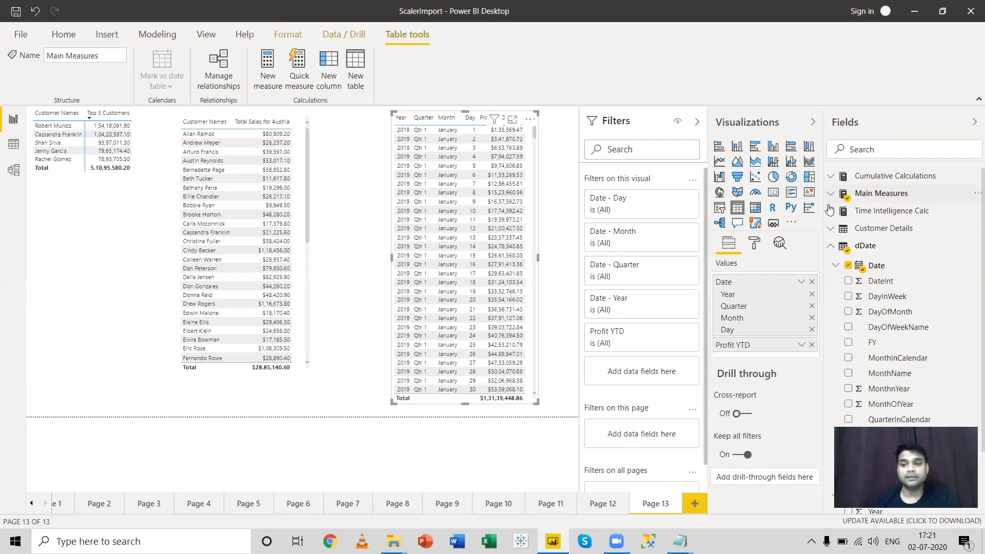
click(830, 246)
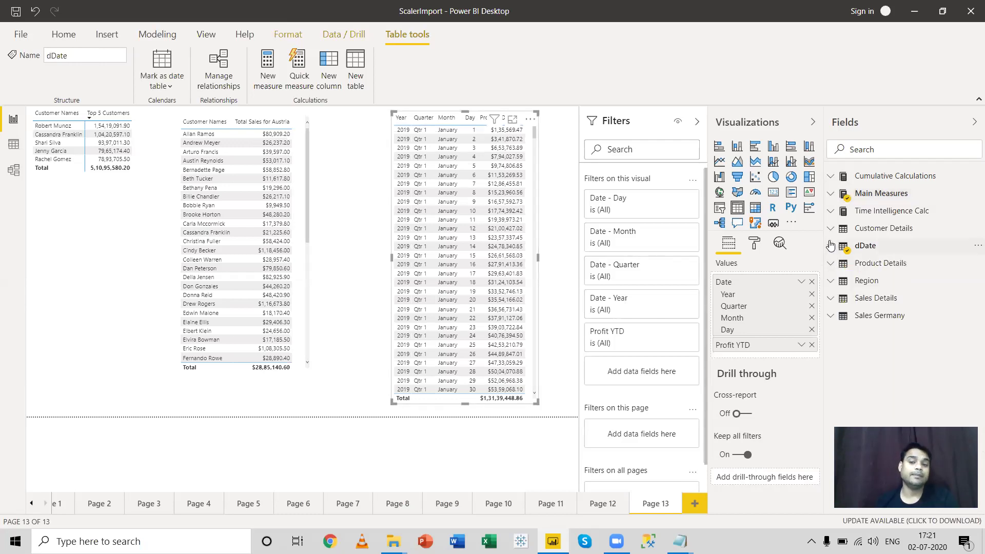
click(694, 504)
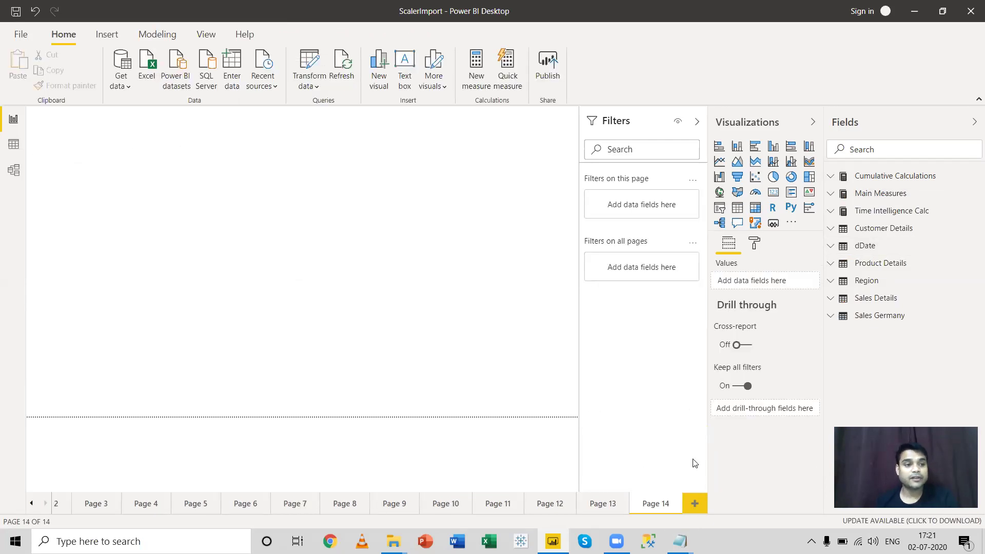
In the data view, collapse Main Measures, Cumulative Calculations and Time Intelligence Calc, and refresh the field list by hiding and reshowing it.
click(13, 145)
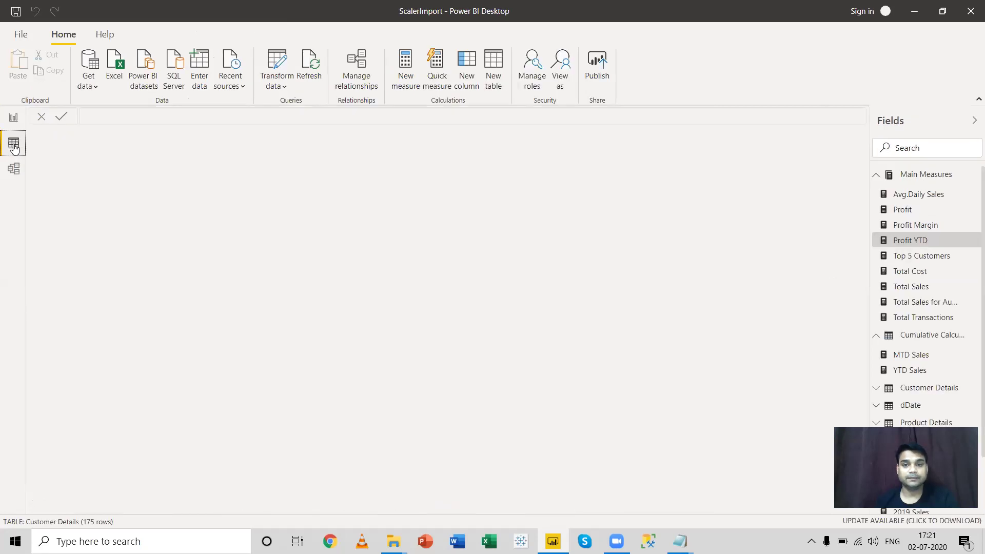
click(875, 174)
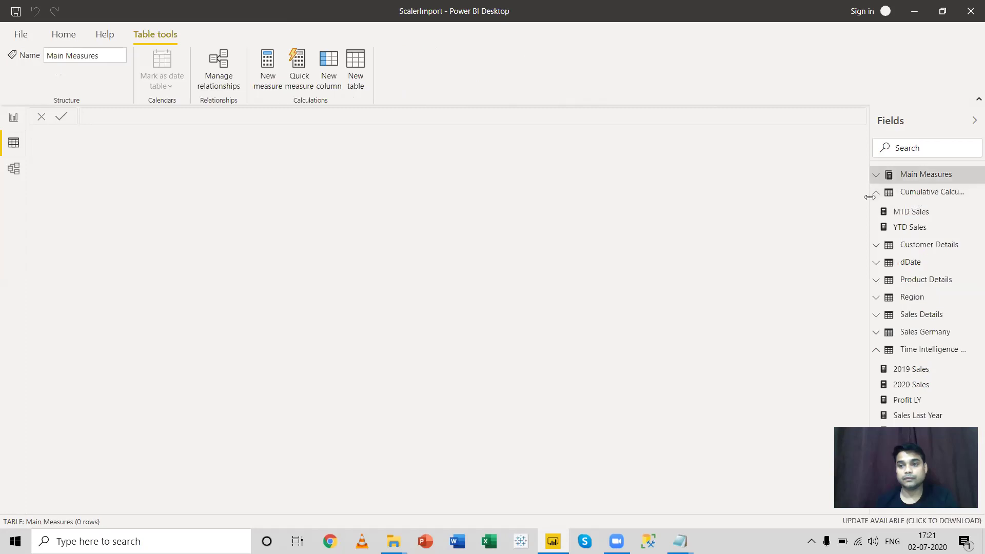
click(876, 192)
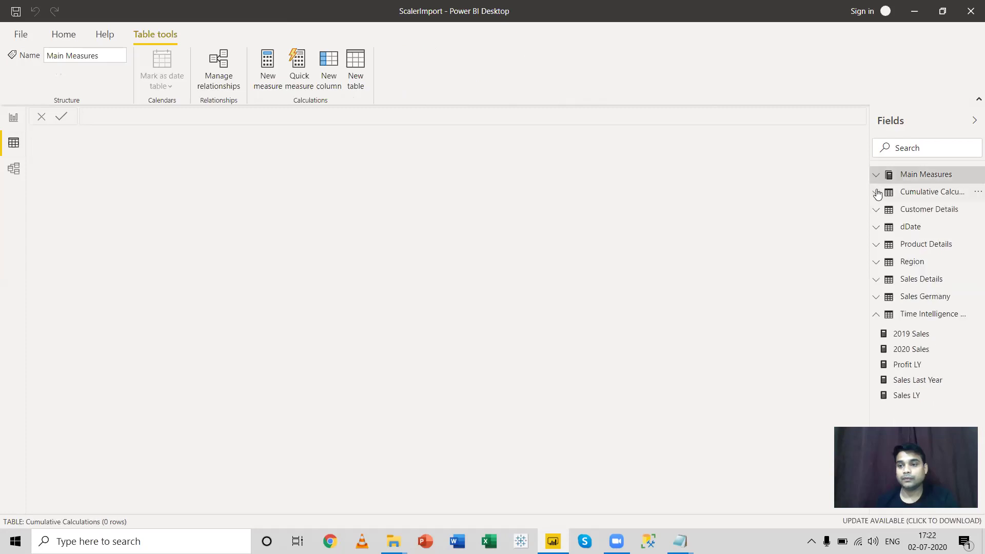
click(876, 315)
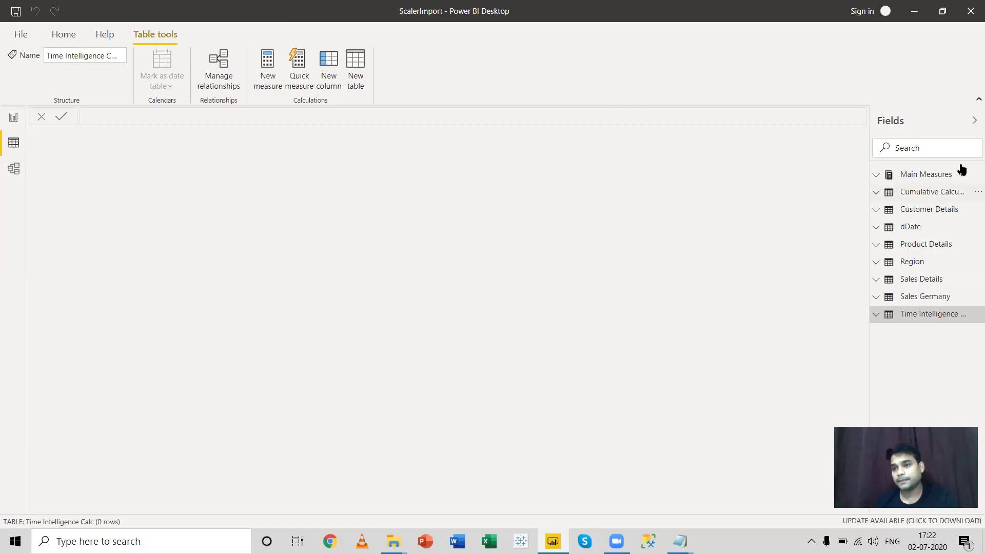
click(974, 121)
click(973, 121)
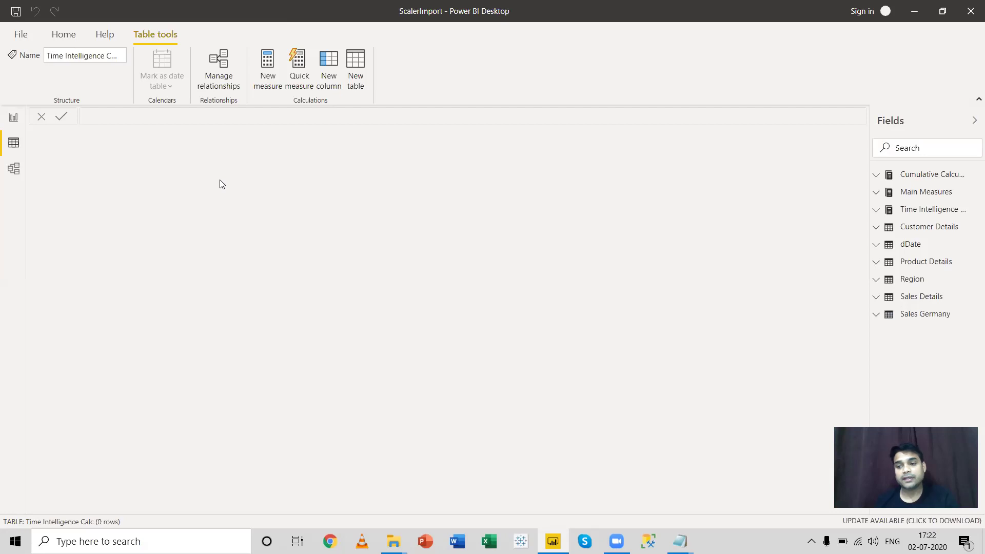
Delete the existing Sales Germany table, and open the Region and Sales Details tables to review their columns.
click(12, 120)
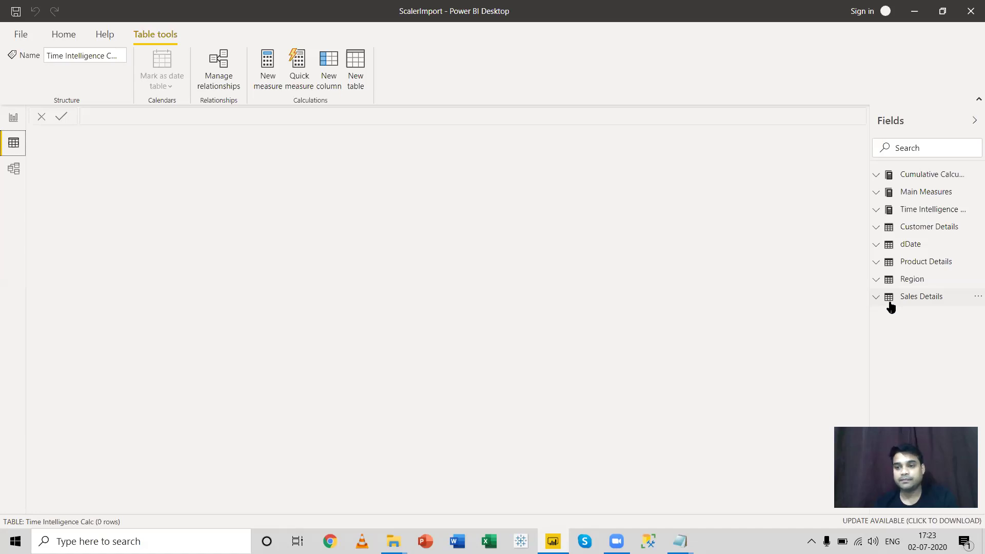
click(908, 279)
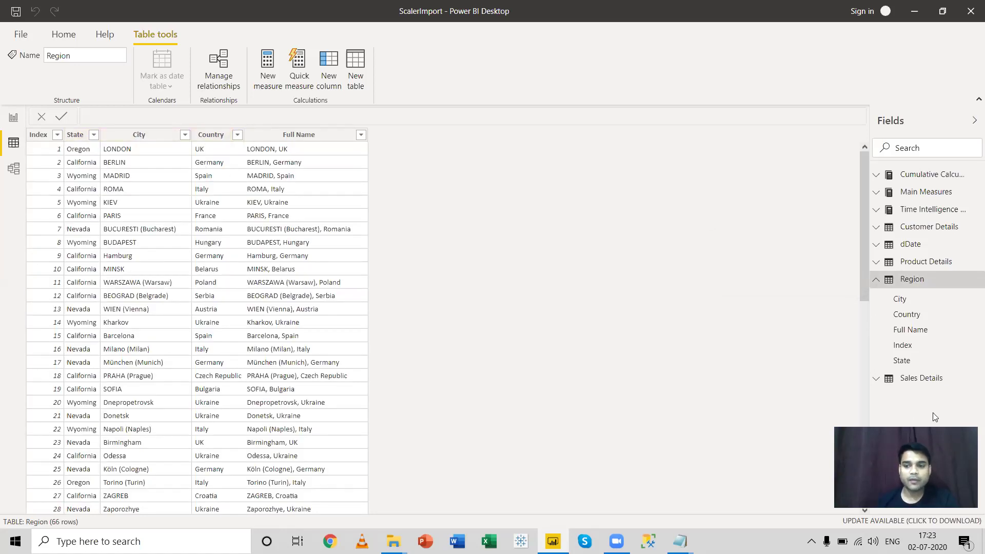
click(921, 382)
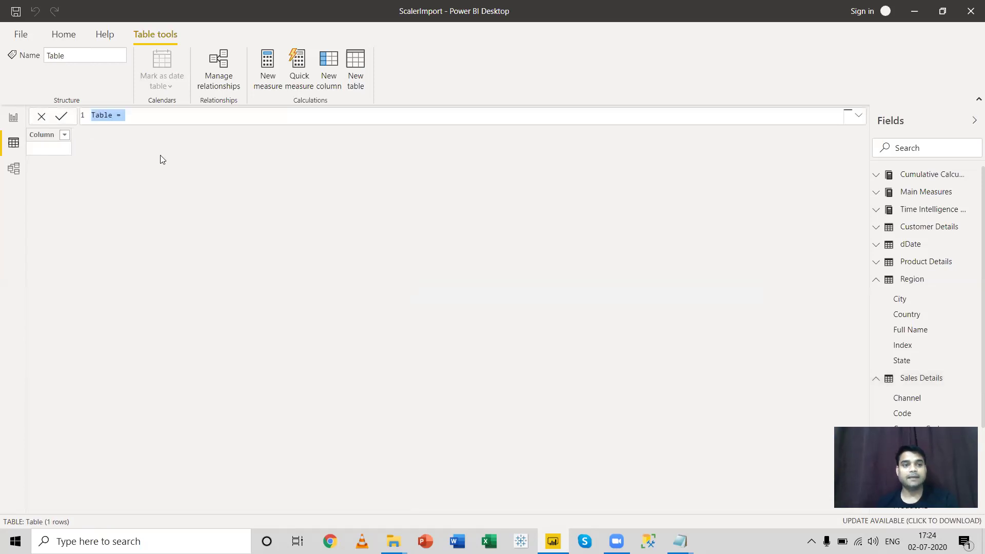
Create a new calculated table and name it Sales Germany in its formula.
text(G)
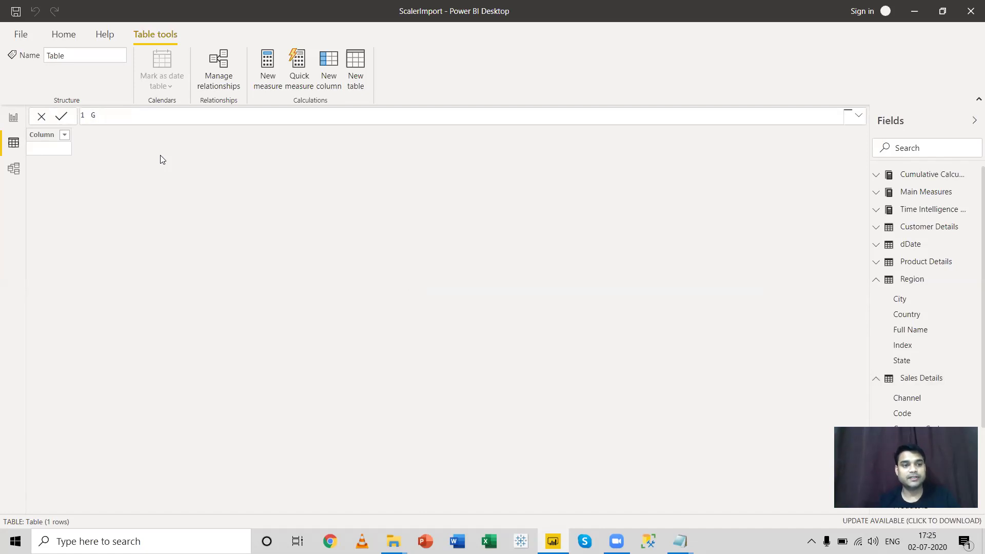
key(BackSpace)
text(Sa)
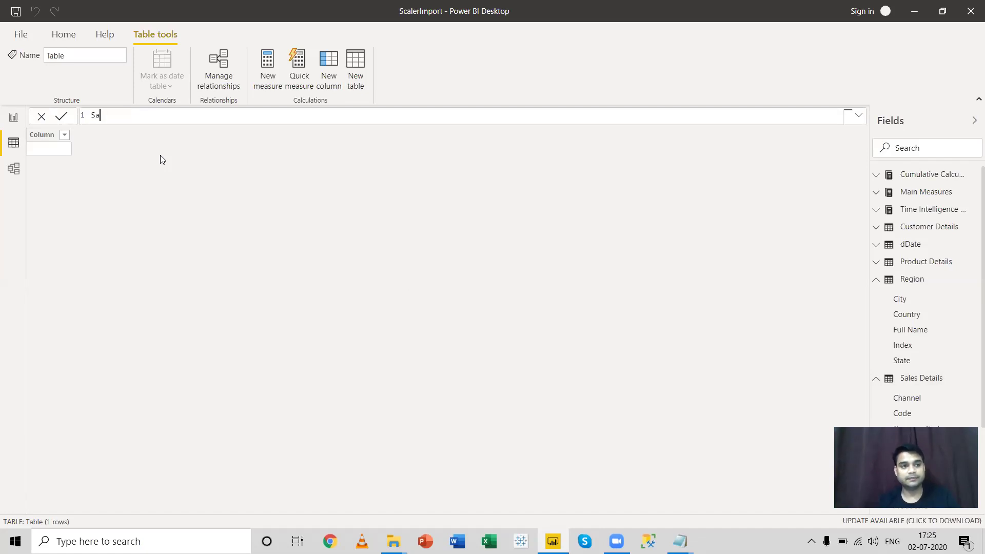
text(les Gem)
key(BackSpace)
text(rmany )
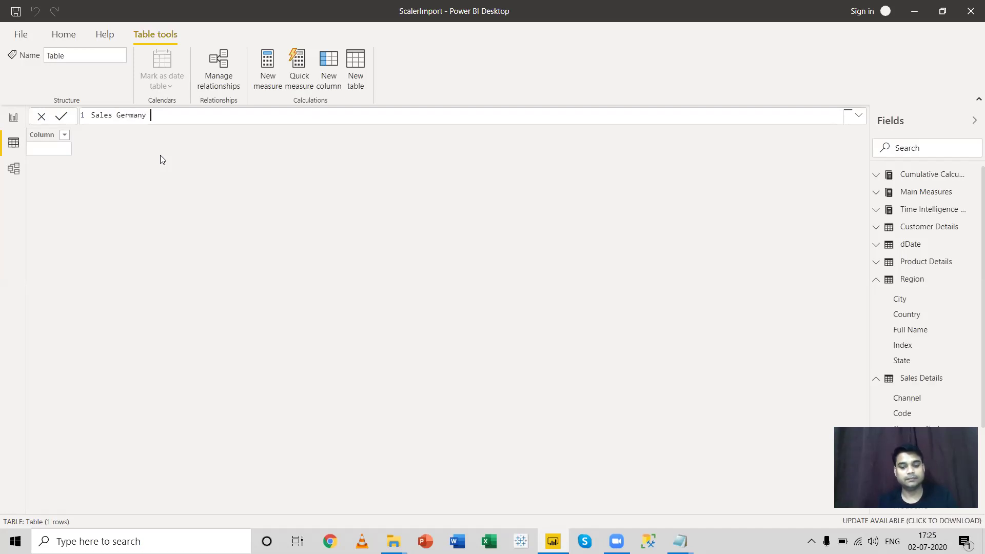
text(=)
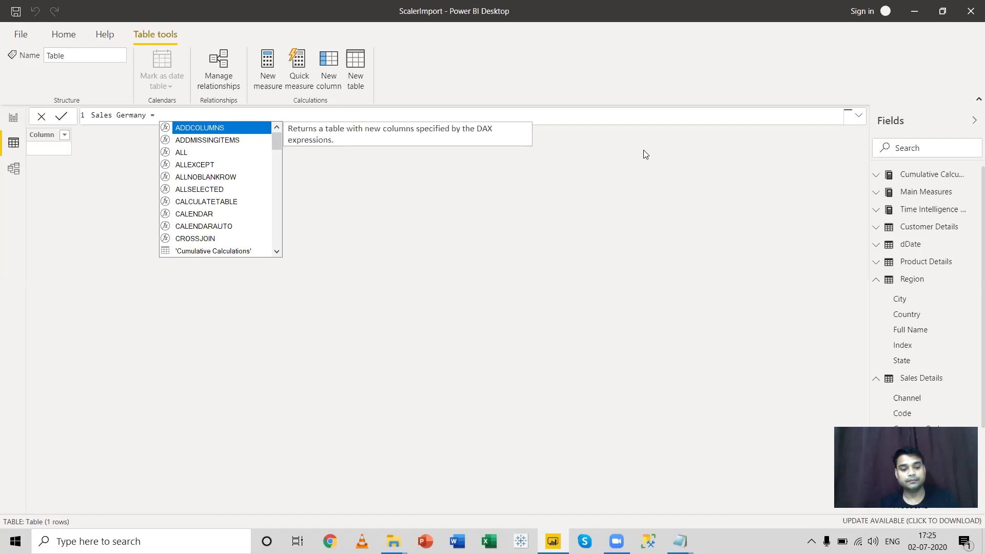
Begin the Sales Germany expression with the FILTER function, using 'Sales Details' as its table argument.
text(FIL)
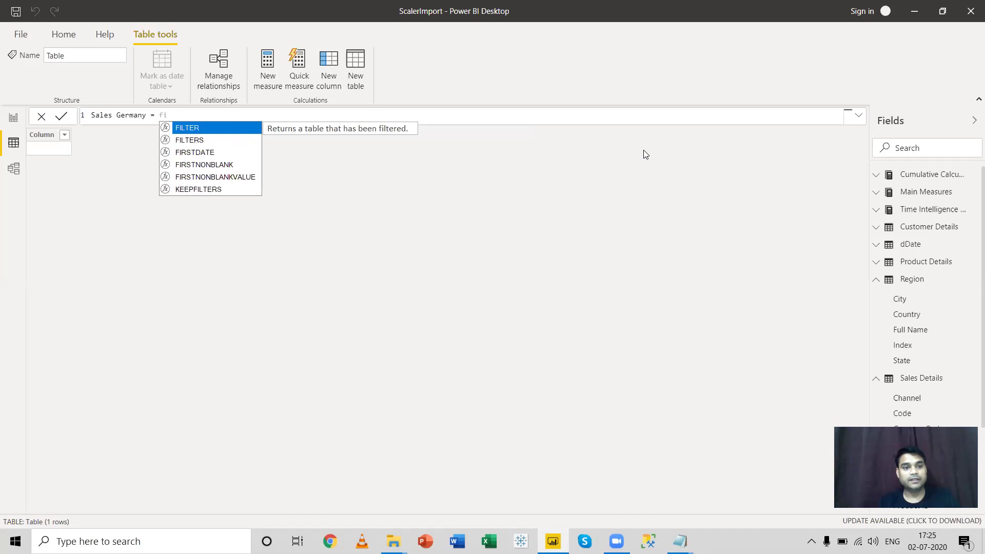
key(Tab)
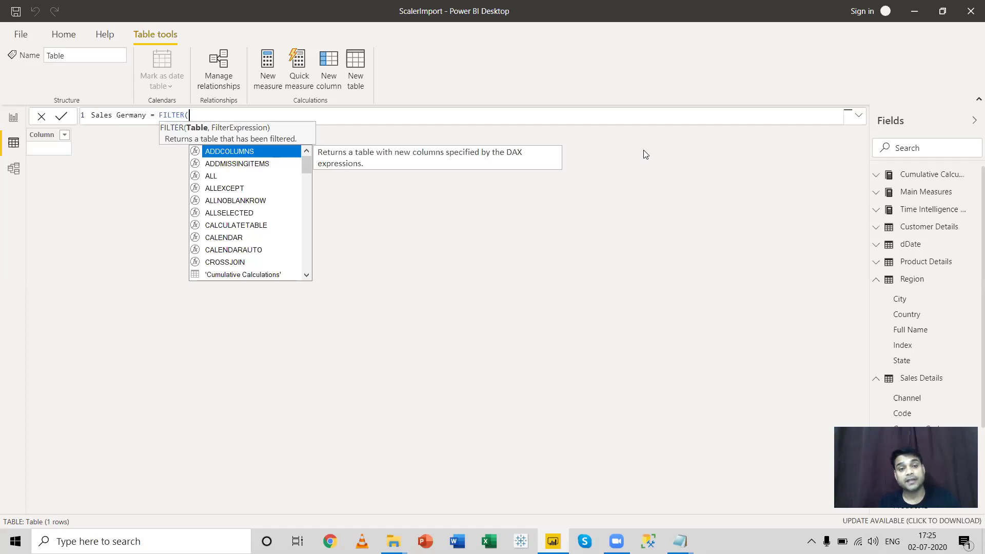
text(sa)
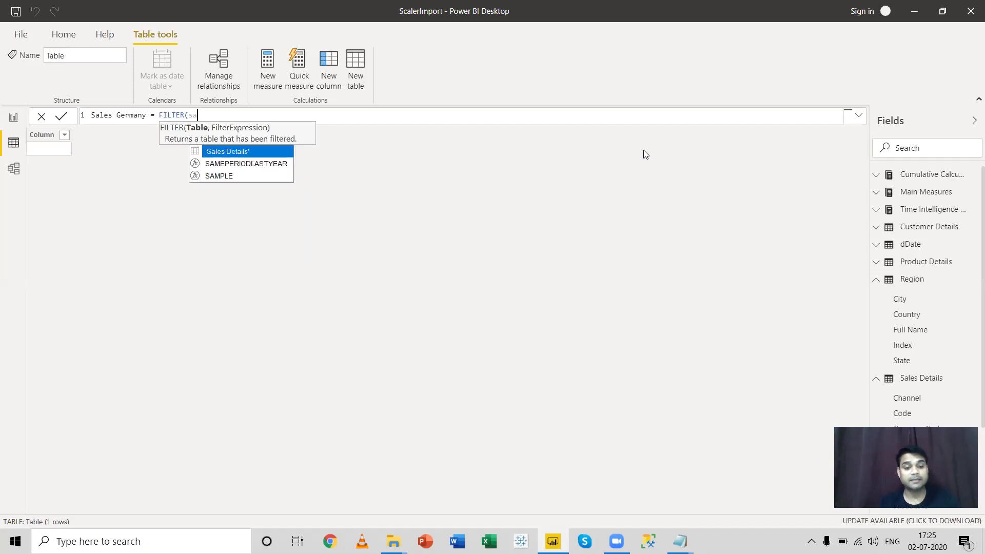
key(Tab)
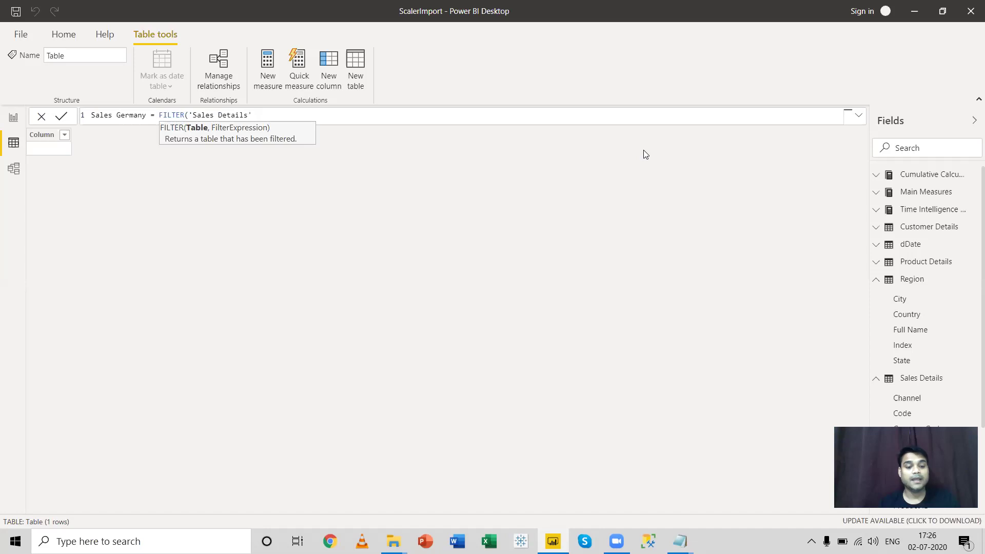
text(,)
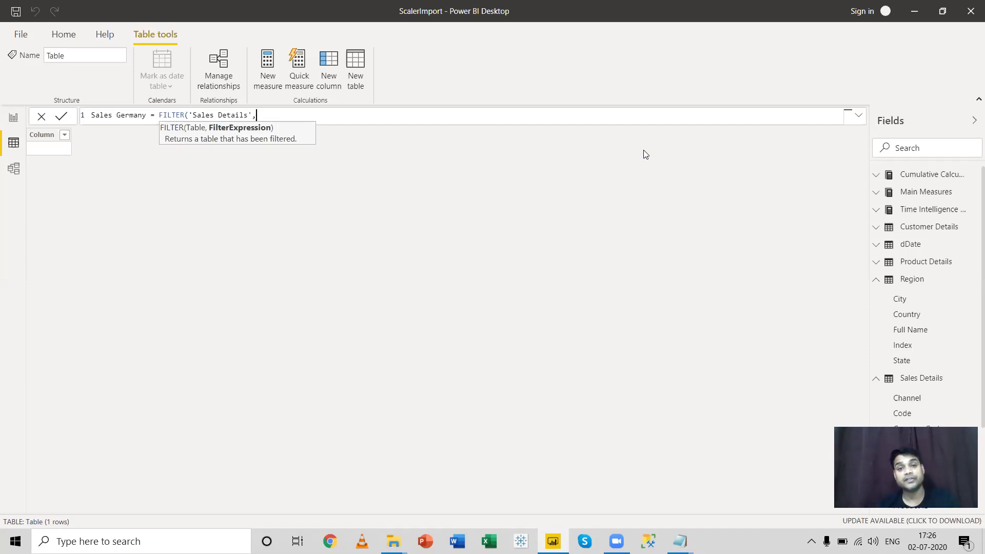
Complete the FILTER with the condition RELATED(Region[Country])="Germany" and commit the calculated table's formula.
text(re)
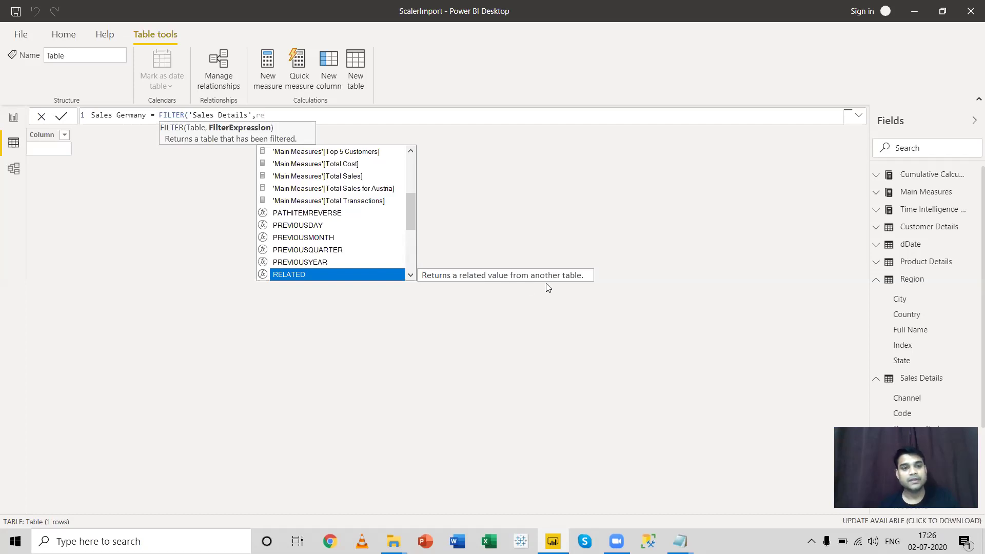
key(Tab)
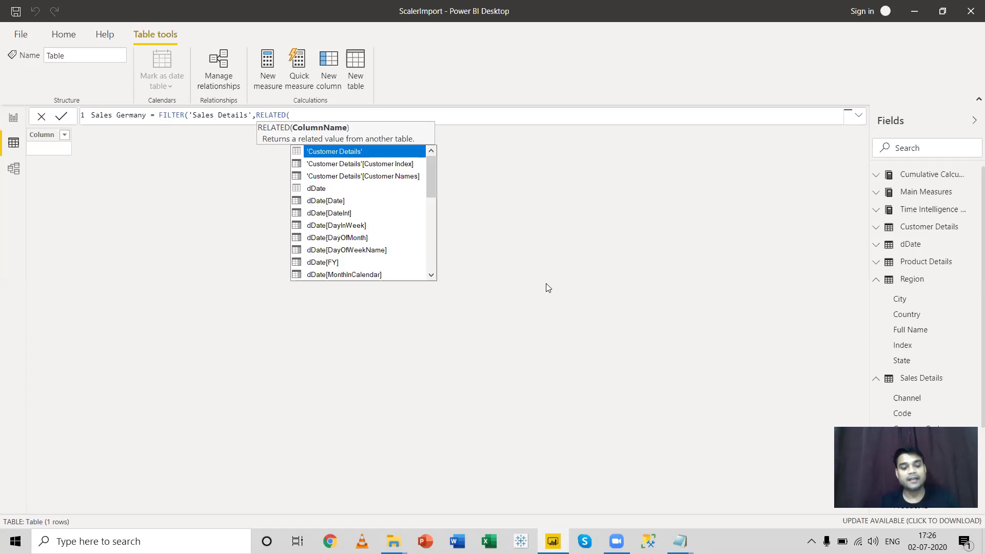
text(r)
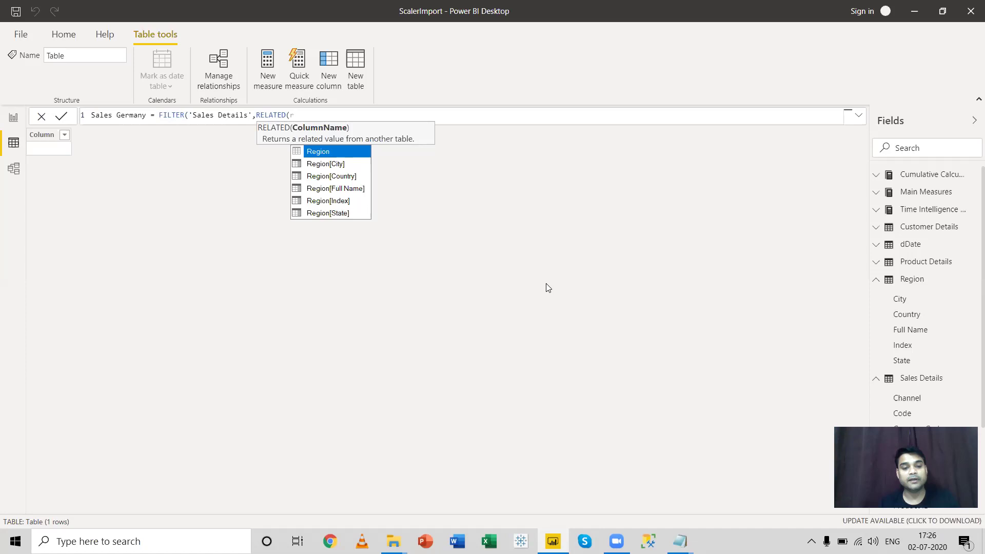
key(Down)
key(Down)
key(Tab)
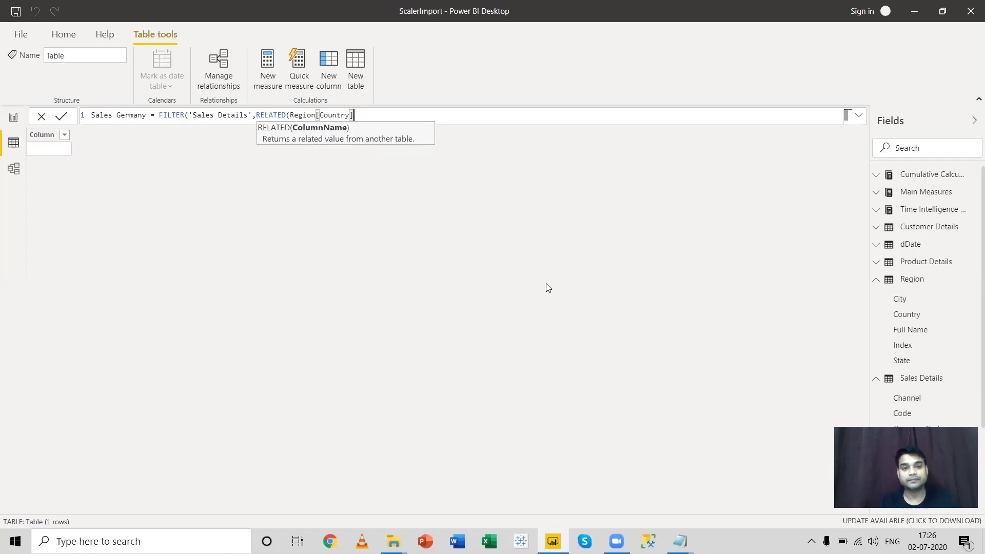
text()=)
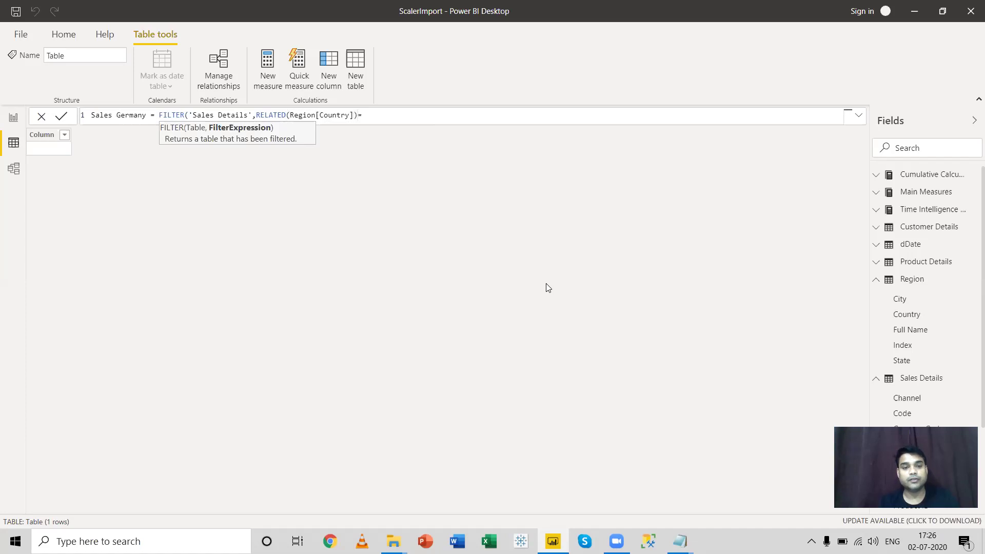
text("Germany)
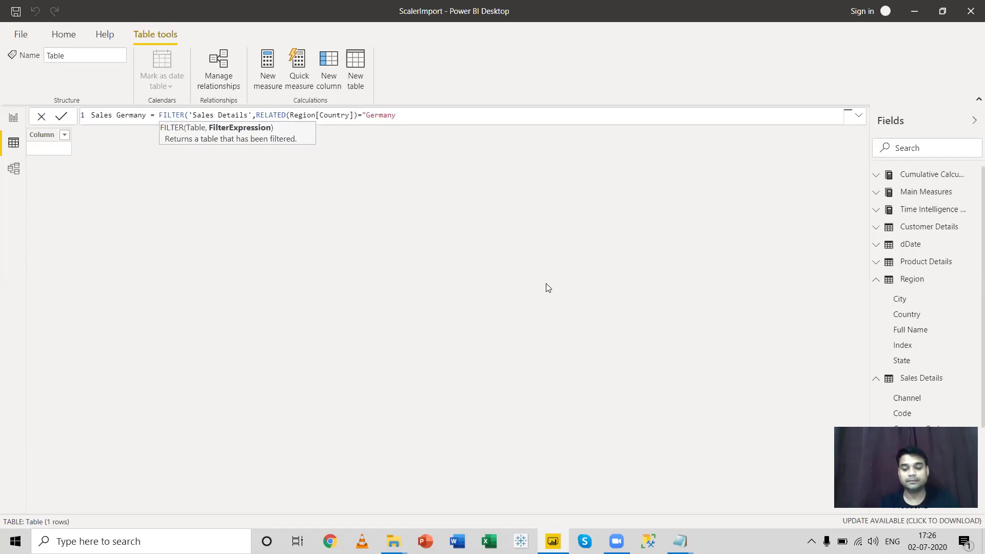
text("))
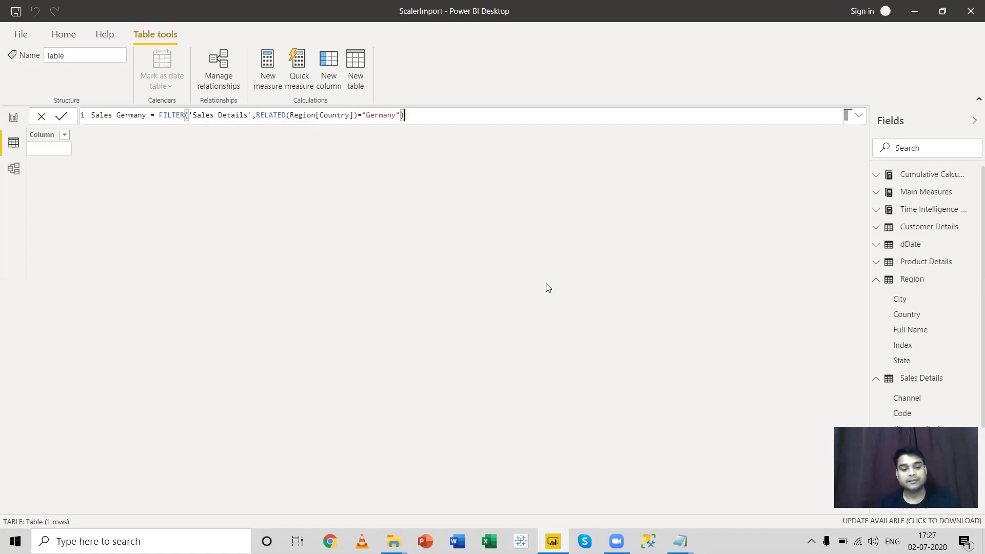
key(Return)
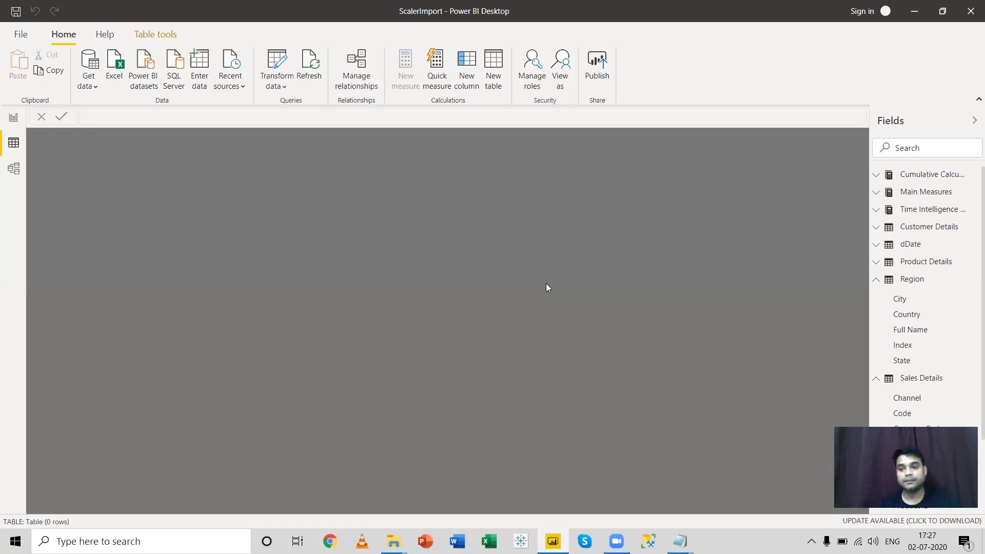
Collapse Region and Sales Details, open the Sales Germany table, and examine its rows and highlighted formula.
click(876, 283)
click(876, 280)
click(876, 297)
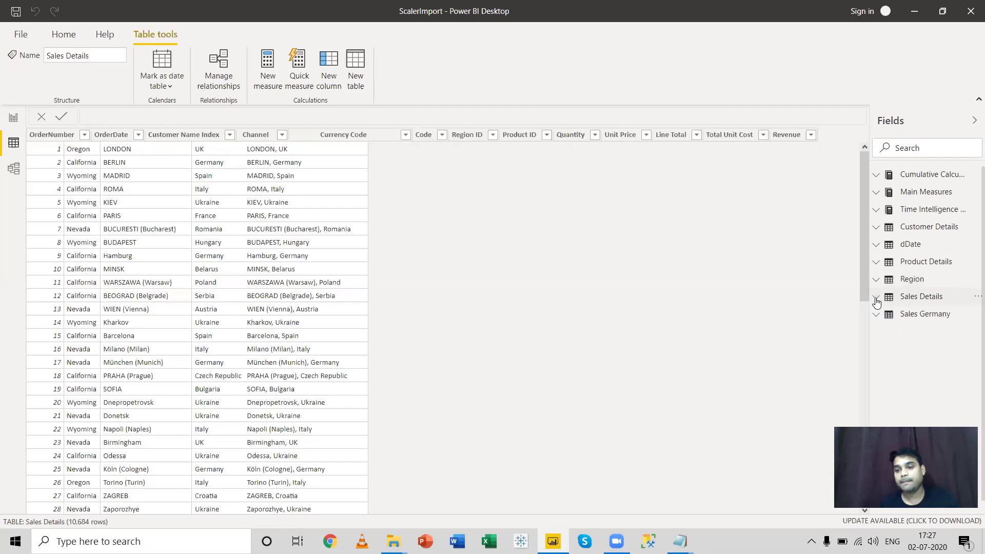
click(919, 315)
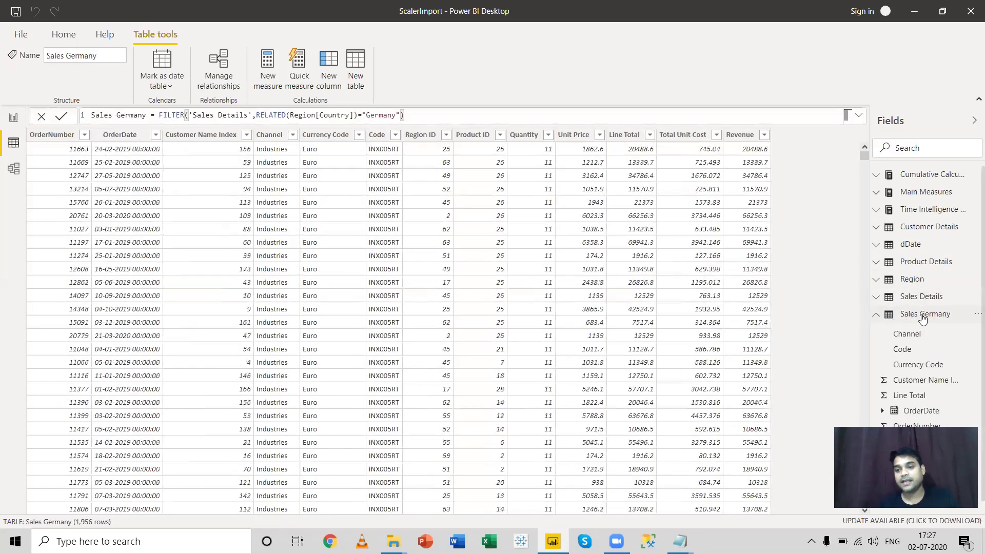
drag(428, 112, 0, 310)
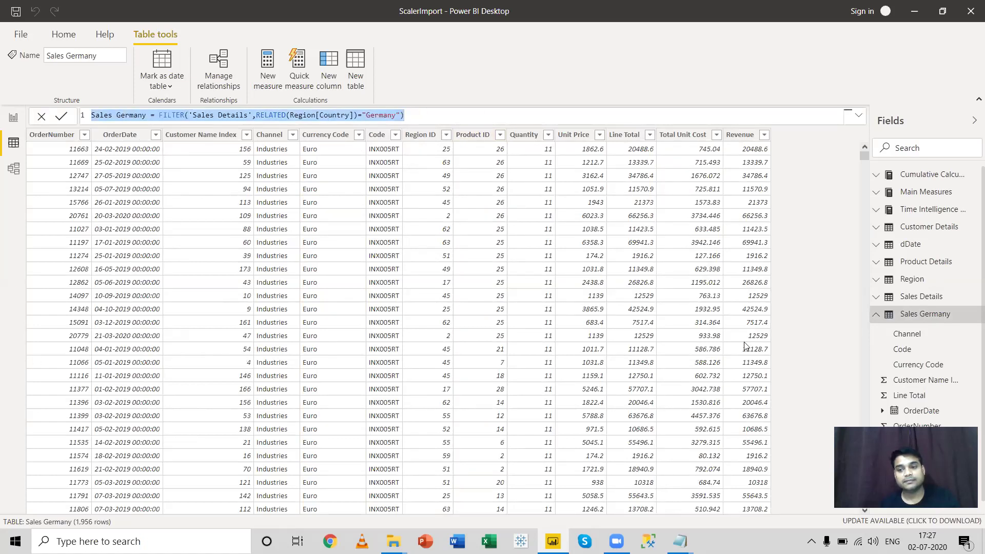
In the model diagram, move the Sales Germany table beside Sales Details and enlarge it to the same height.
click(877, 316)
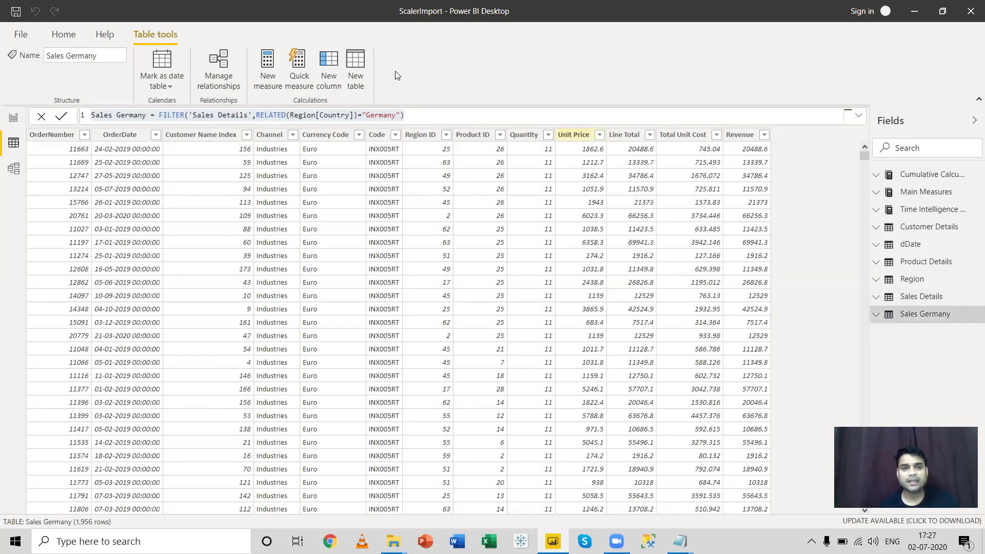
click(331, 74)
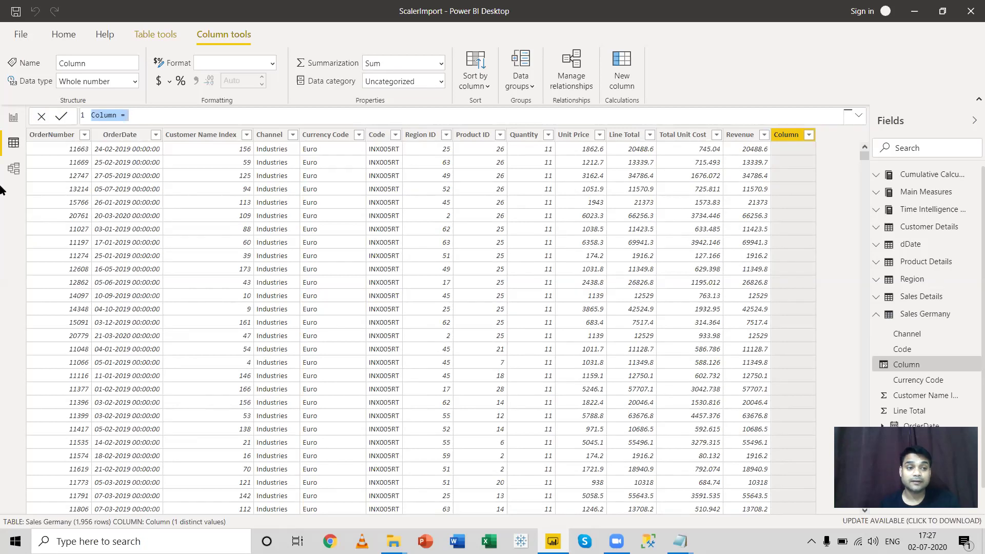
click(9, 170)
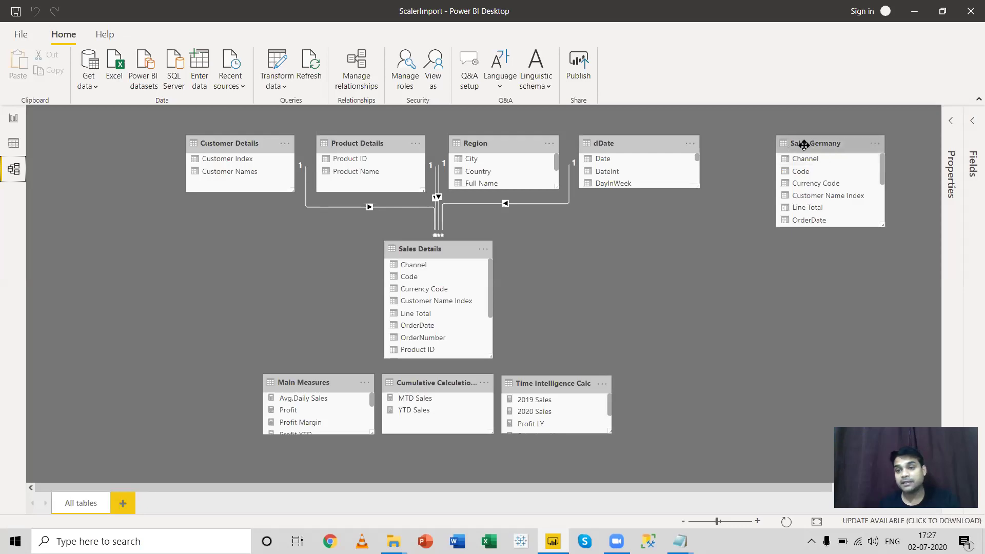
drag(823, 139, 564, 249)
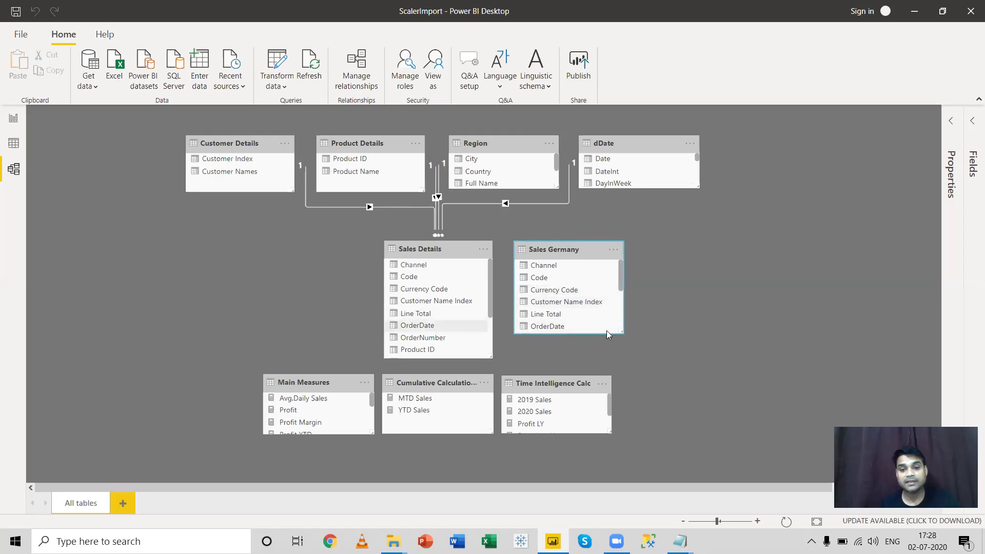
click(623, 338)
drag(621, 330, 621, 354)
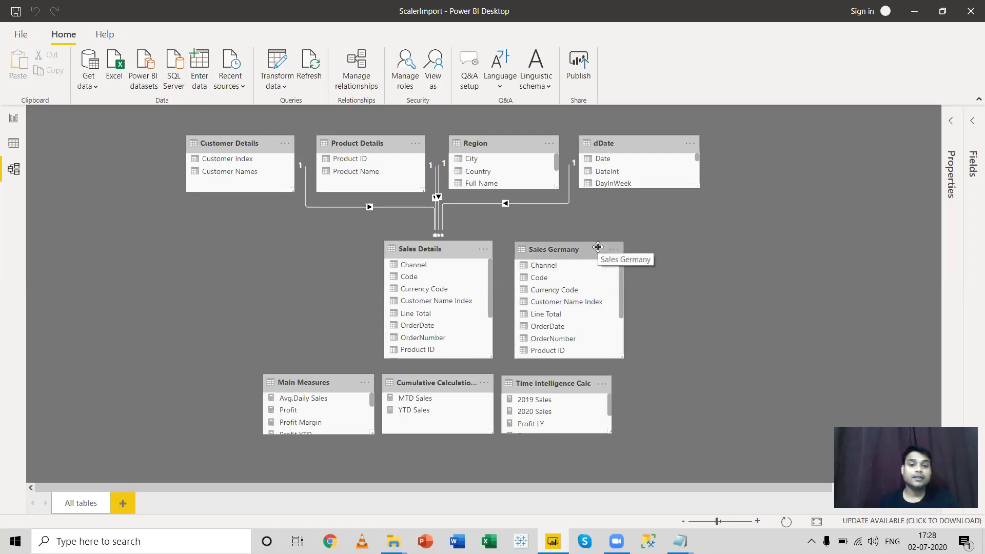
Create a relationship from the Region table's Index to Region ID in Sales Germany.
drag(555, 164, 492, 178)
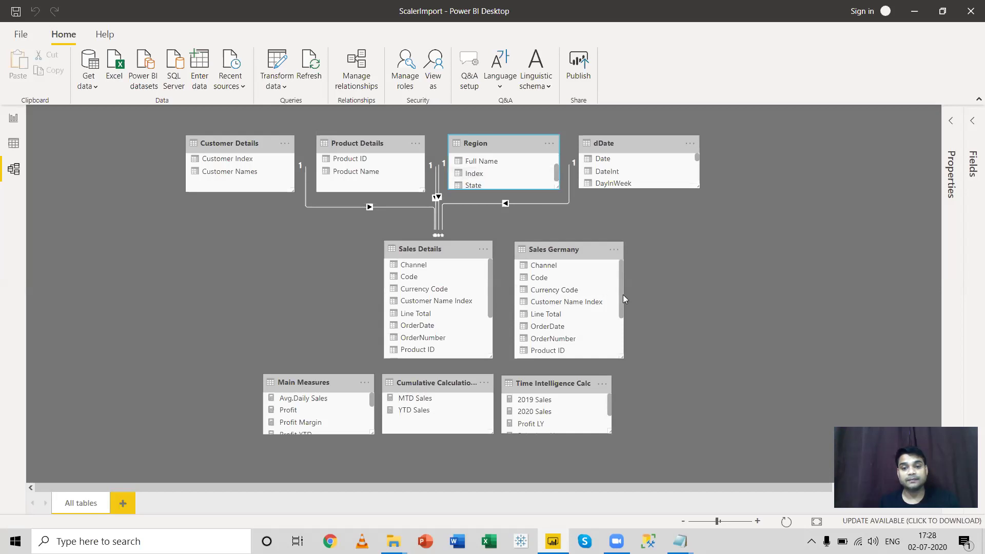
drag(620, 284, 622, 298)
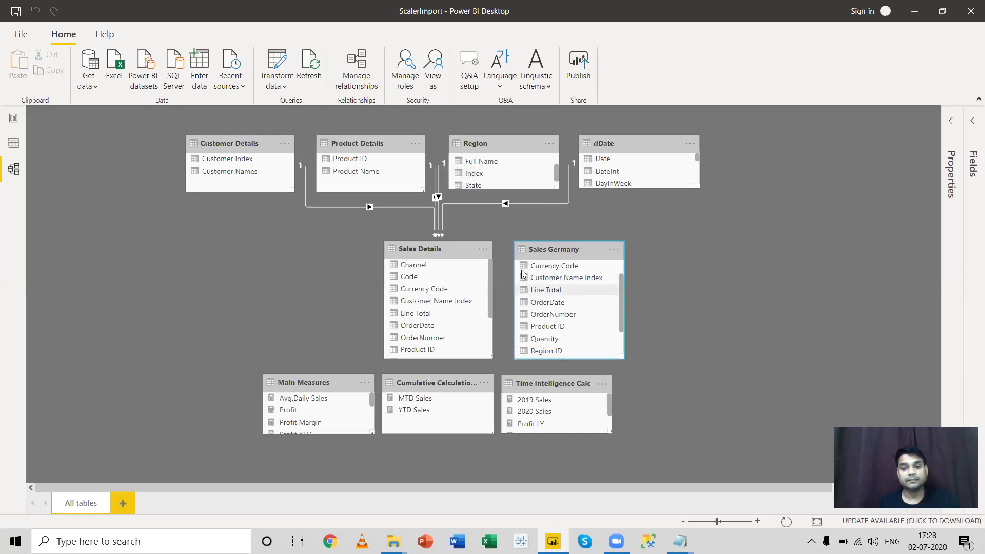
drag(477, 174, 548, 353)
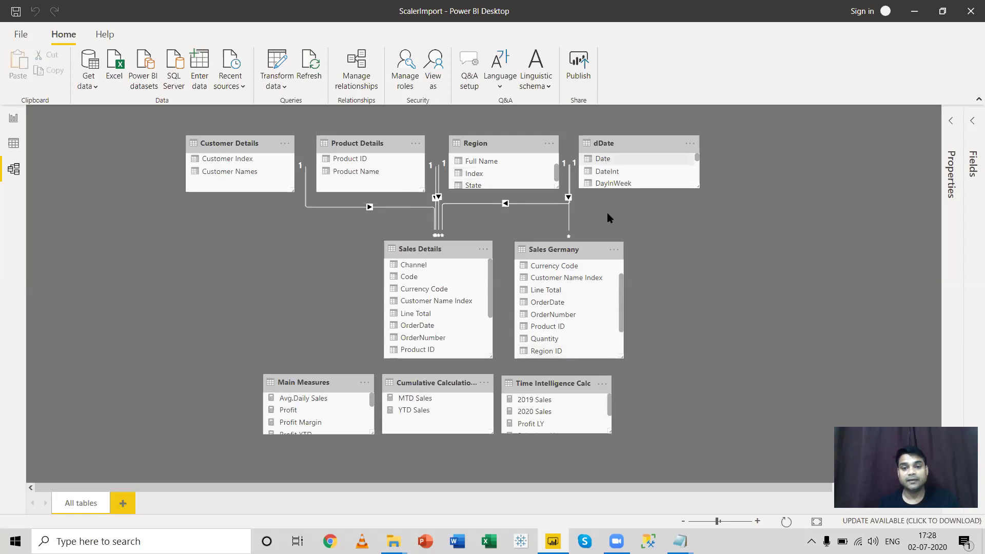
Relate dDate's Date, Product Details' Product ID and Customer Index to Sales Germany's OrderDate, Product ID and Customer Name Index, and space Sales Germany out.
drag(608, 161, 548, 305)
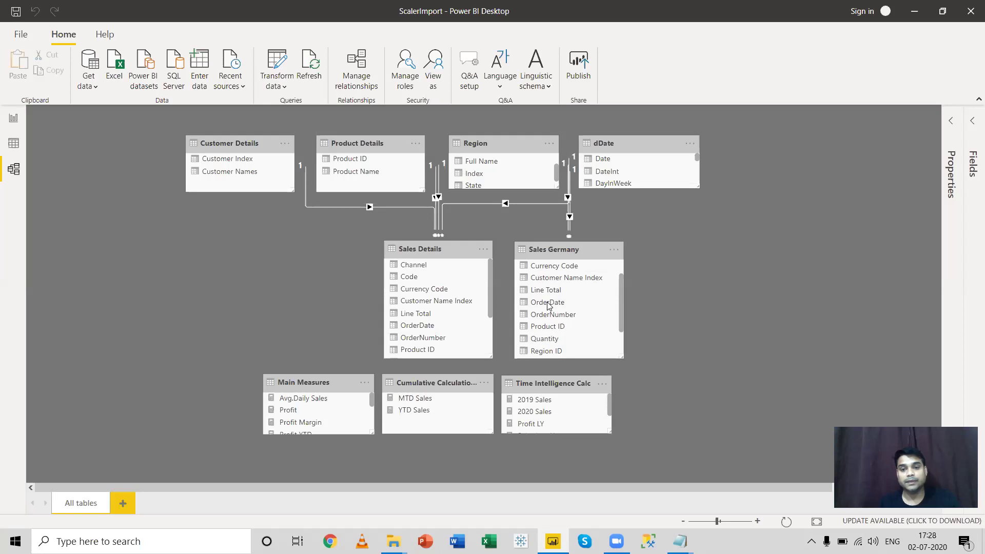
drag(332, 163, 546, 328)
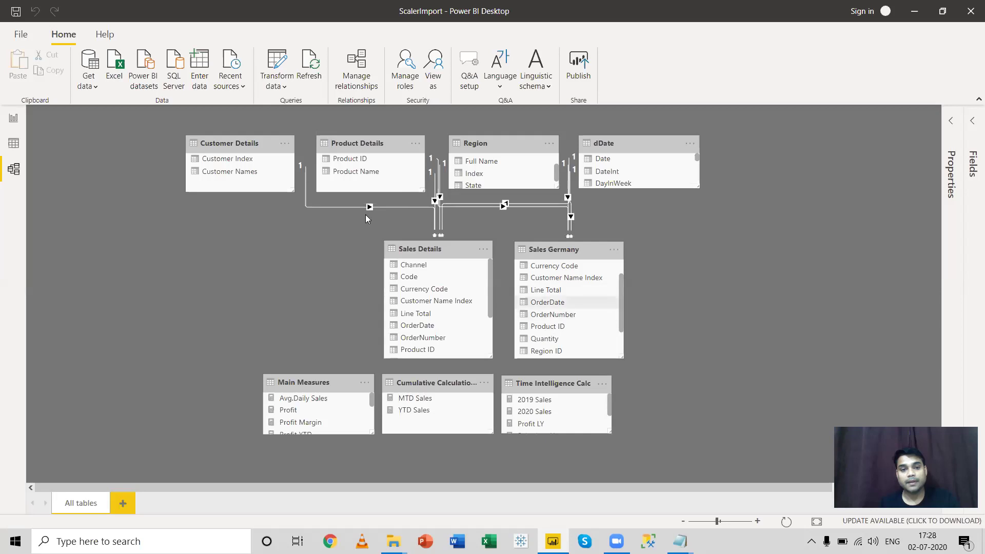
drag(237, 162, 571, 279)
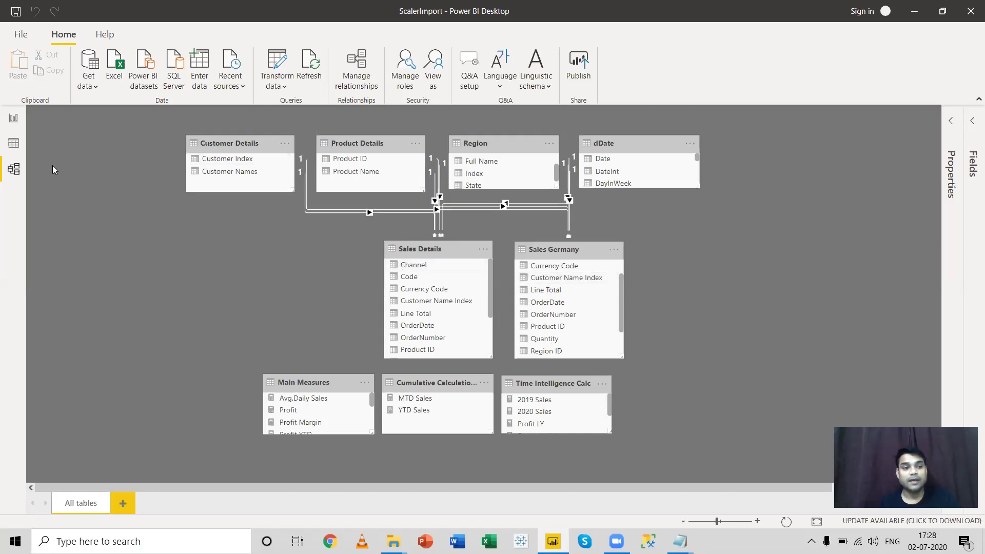
drag(553, 245, 640, 243)
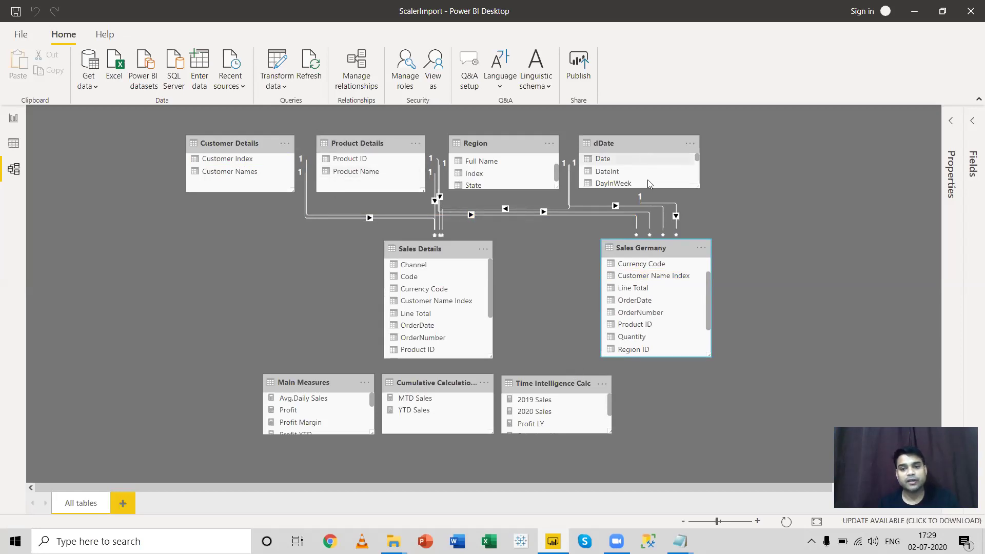
drag(648, 249, 600, 247)
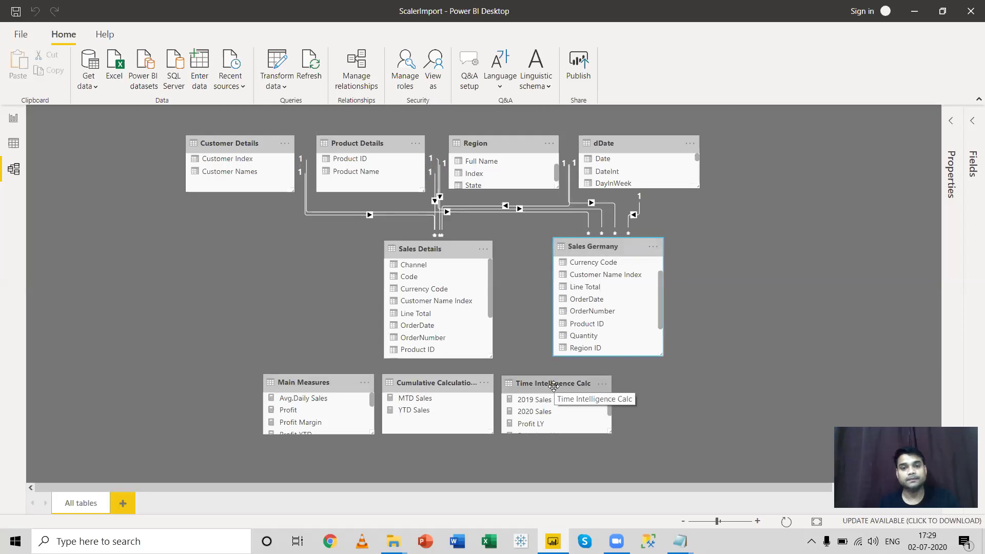
Add a calculated column to the Sales Germany table and name it Country in its formula.
click(14, 147)
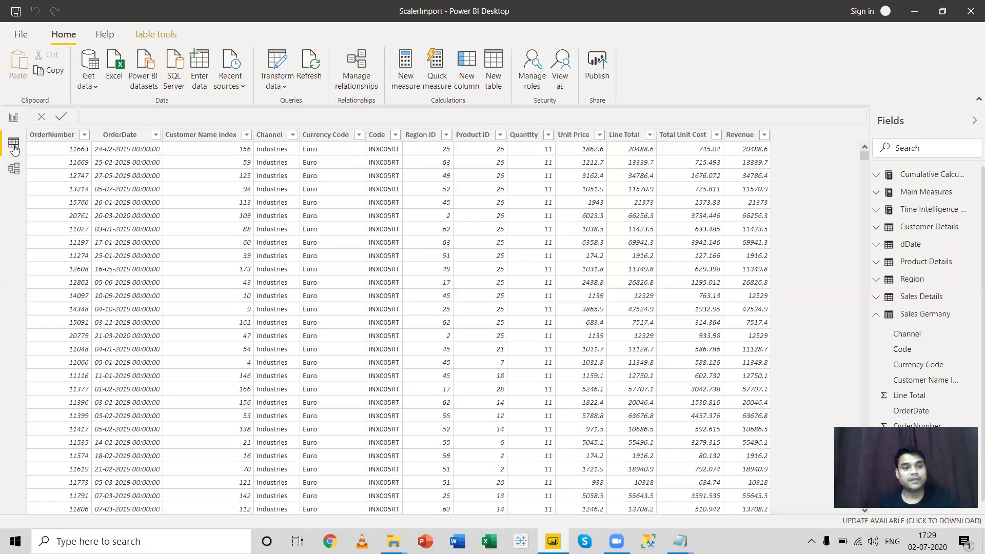
click(918, 315)
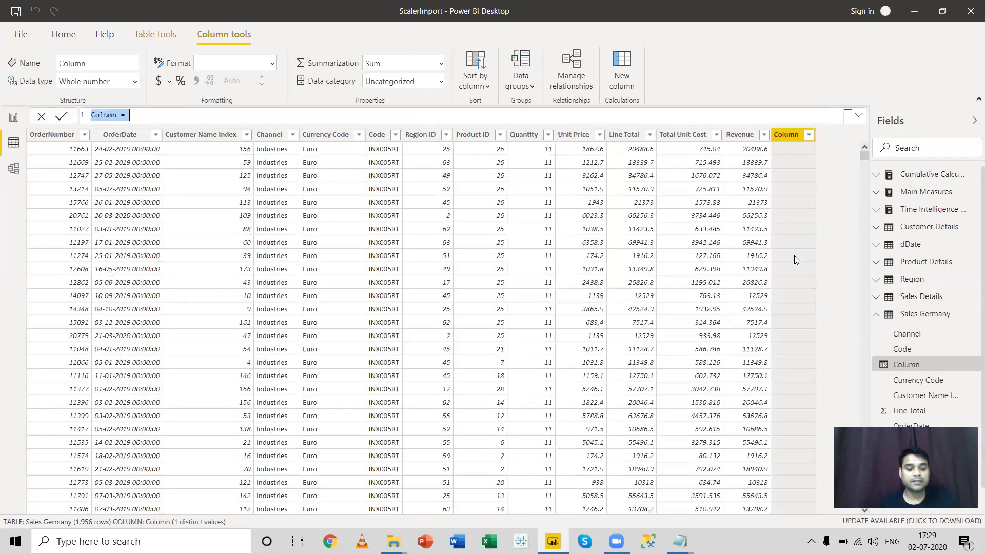
text(Countr)
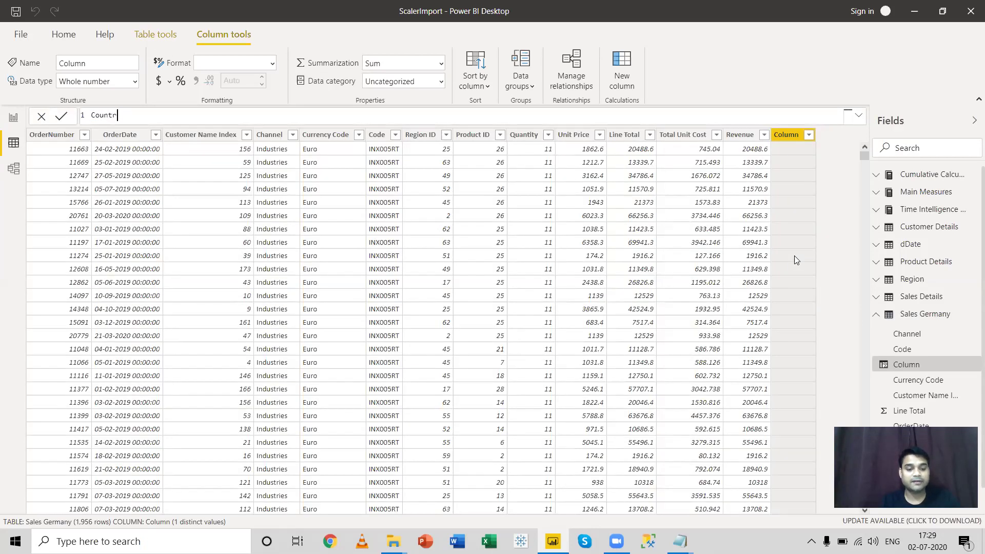
text(y = )
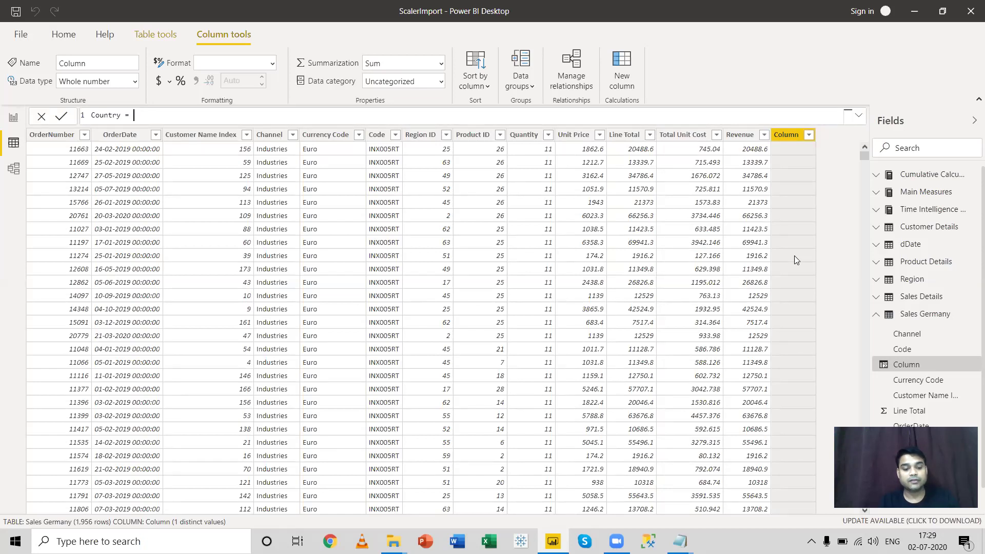
Define the Country column as RELATED(Region[Country]) and commit the formula.
text(re)
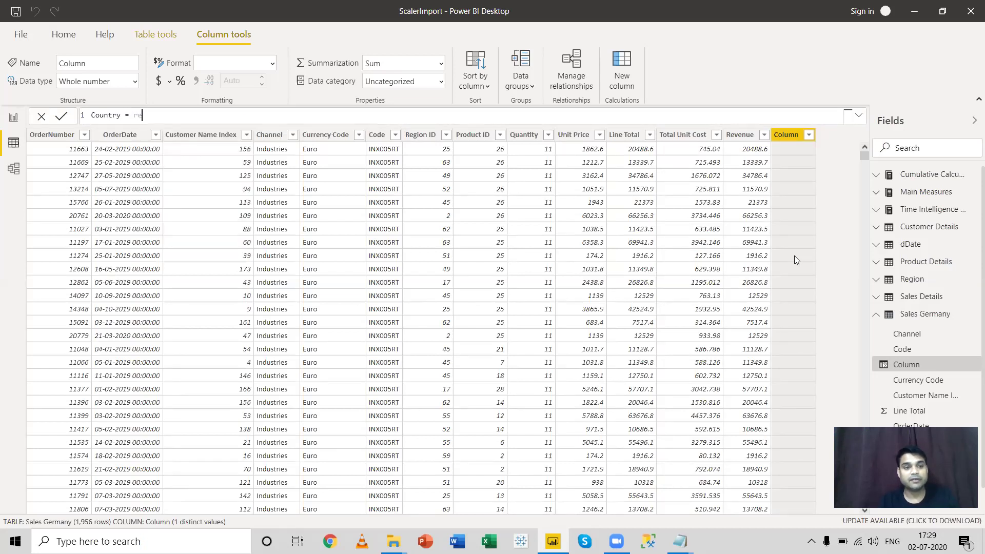
key(BackSpace)
key(BackSpace)
text(rel)
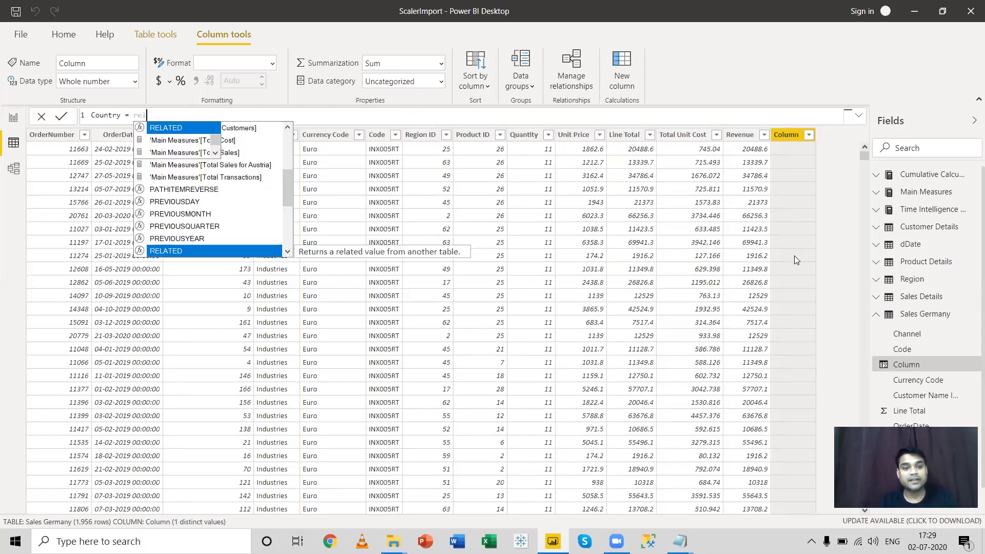
key(Tab)
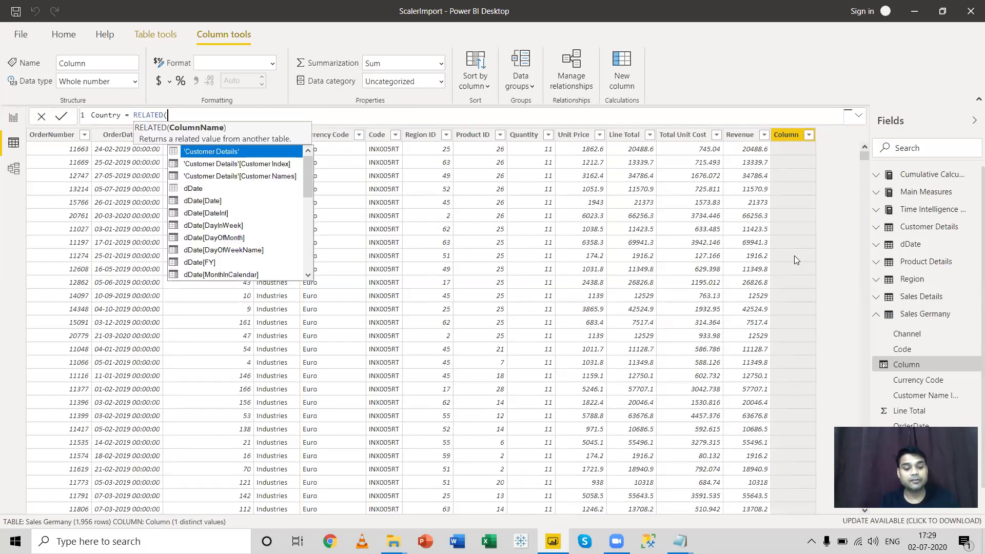
text(re)
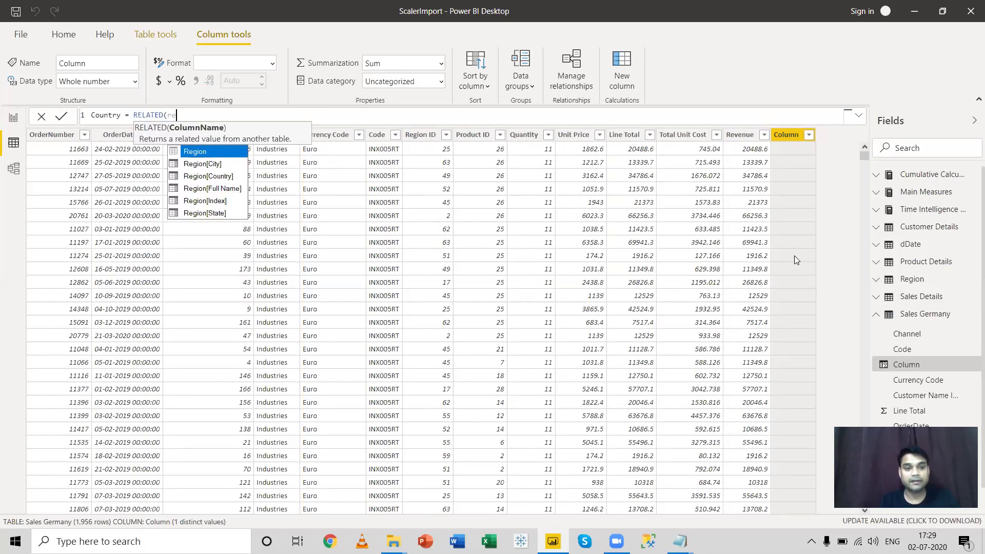
key(Down)
key(Down)
key(Tab)
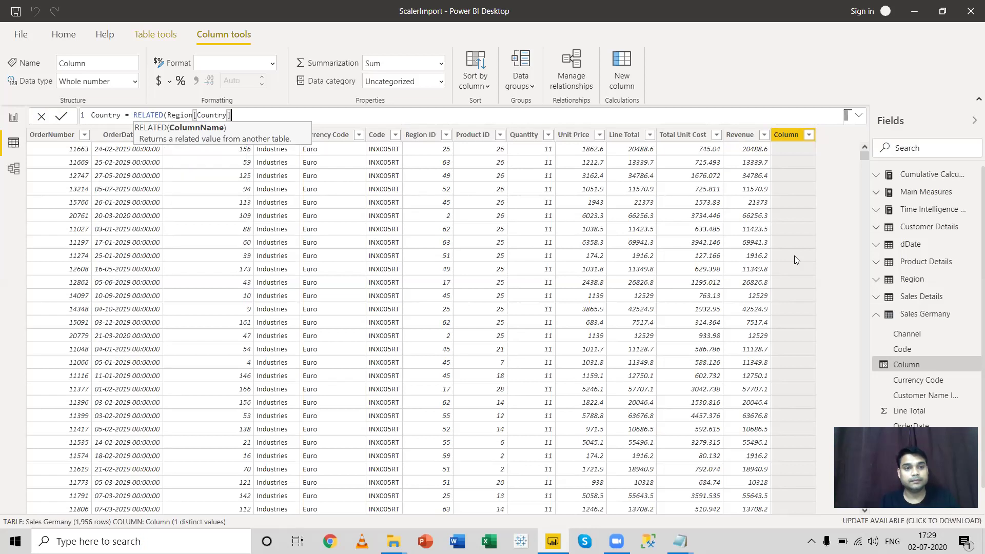
text())
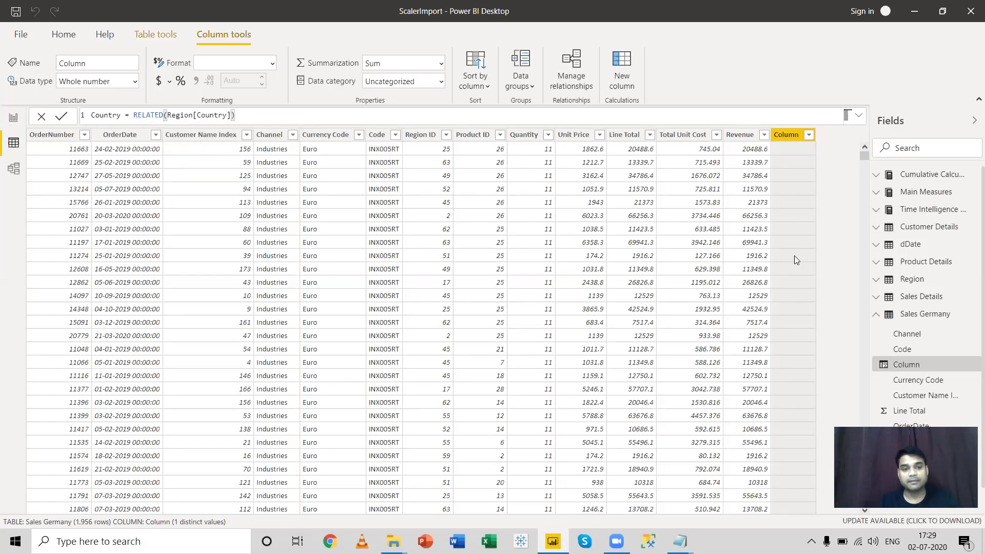
key(Return)
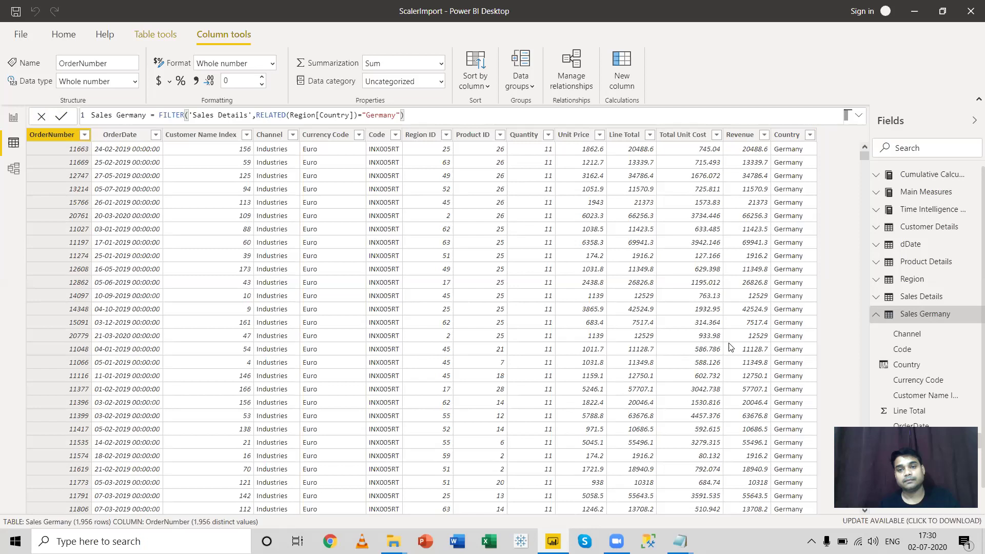
Review the model diagram and the report page's field list, collapsing the Sales Germany fields.
click(875, 316)
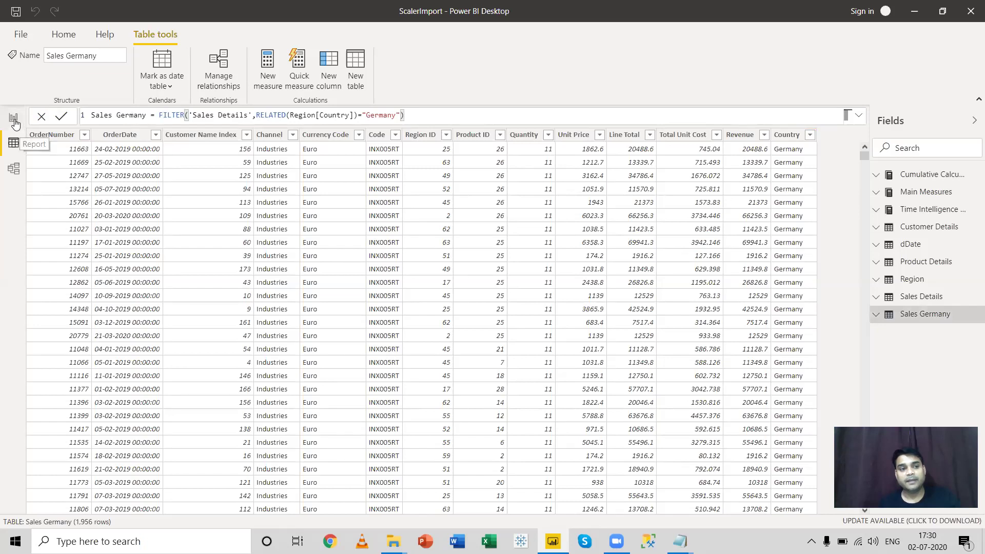
click(13, 169)
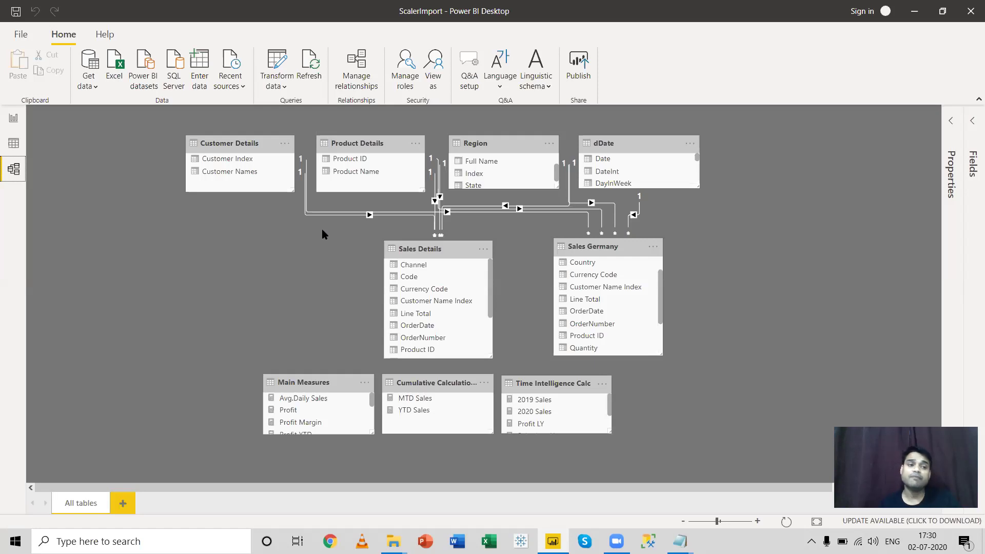
click(14, 119)
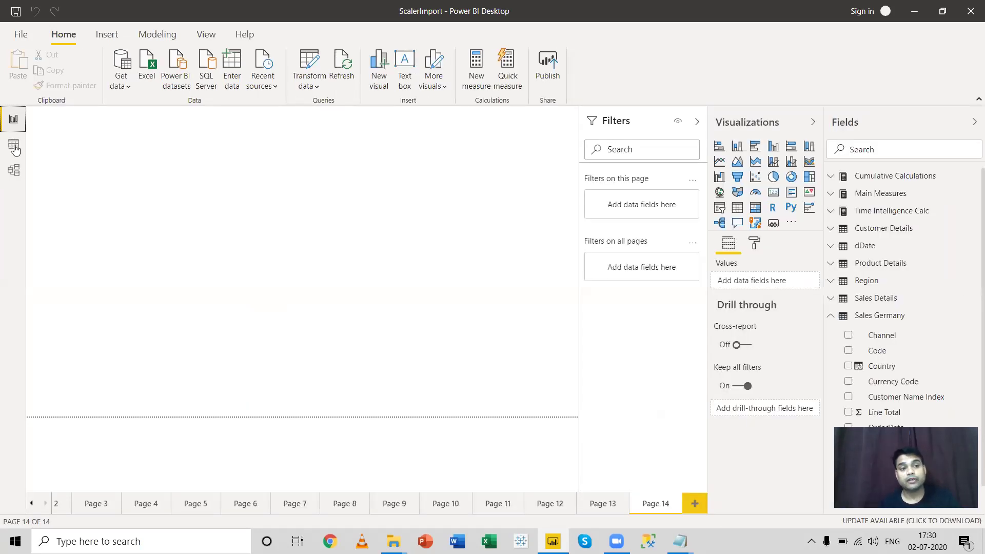
click(833, 321)
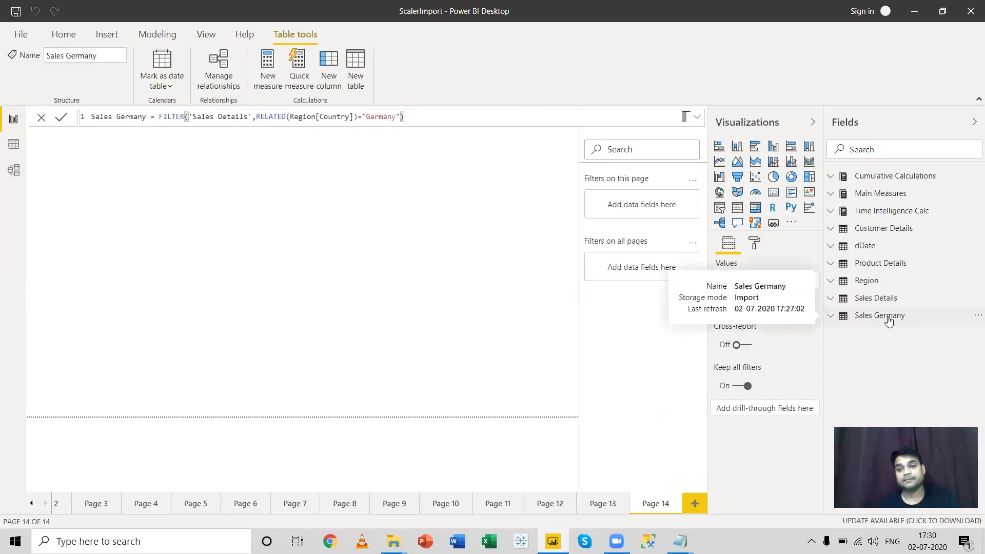
Examine the measures grouped under Time Intelligence Calc, Main Measures and Cumulative Calculations, and recheck the model diagram.
click(832, 211)
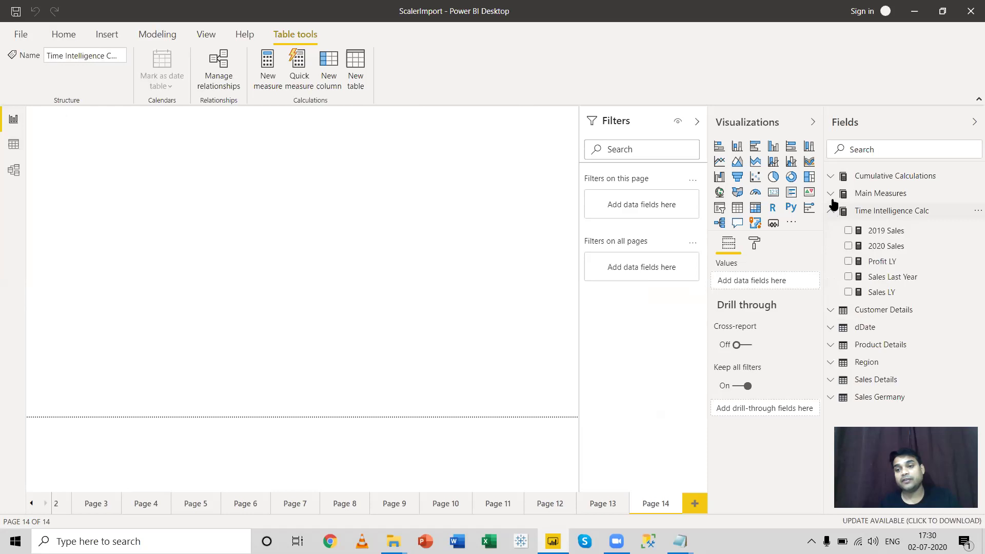
click(831, 194)
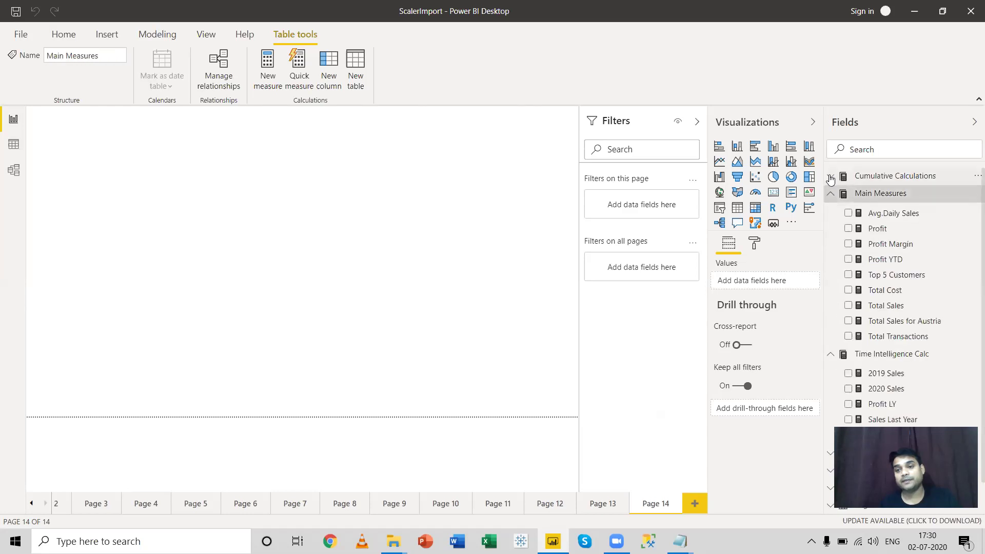
click(833, 176)
click(832, 176)
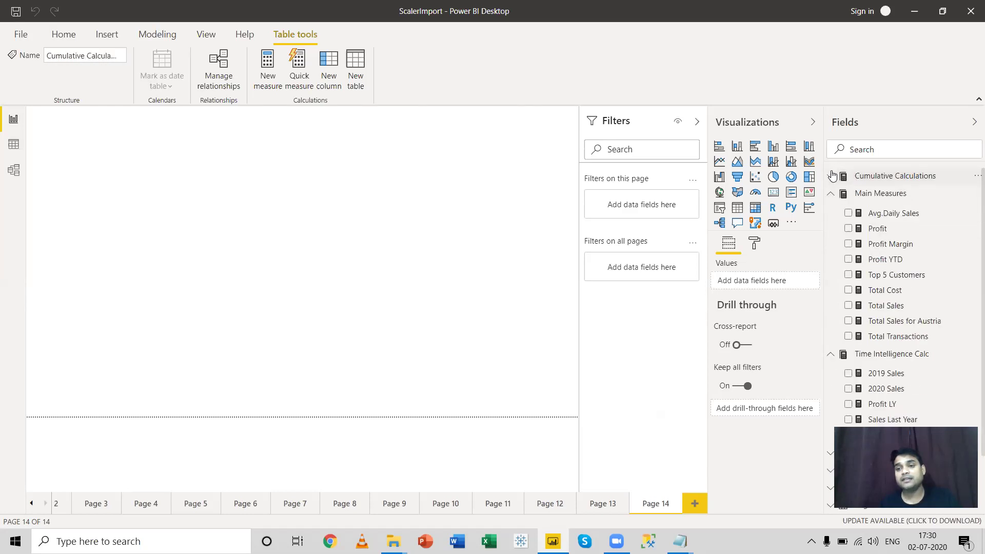
click(831, 194)
click(831, 211)
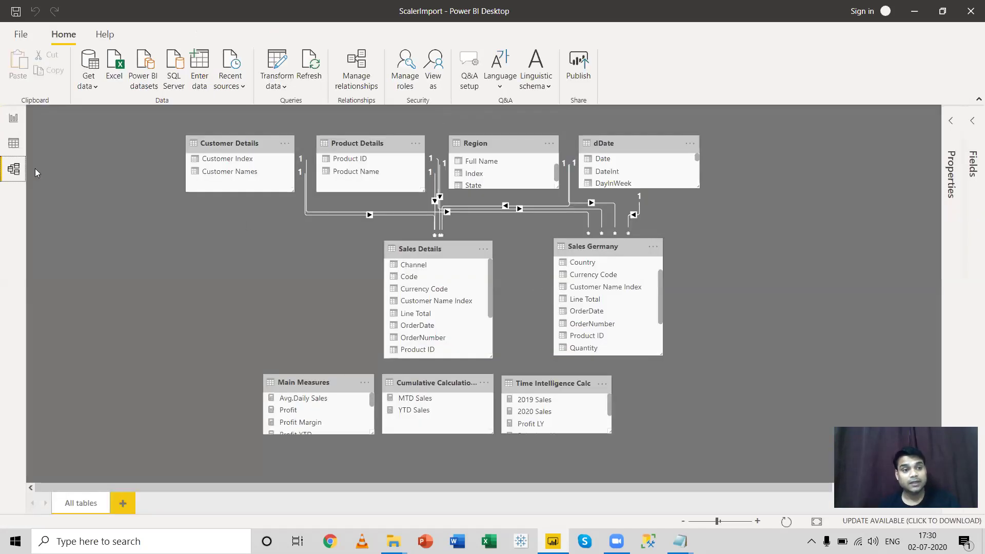
click(14, 117)
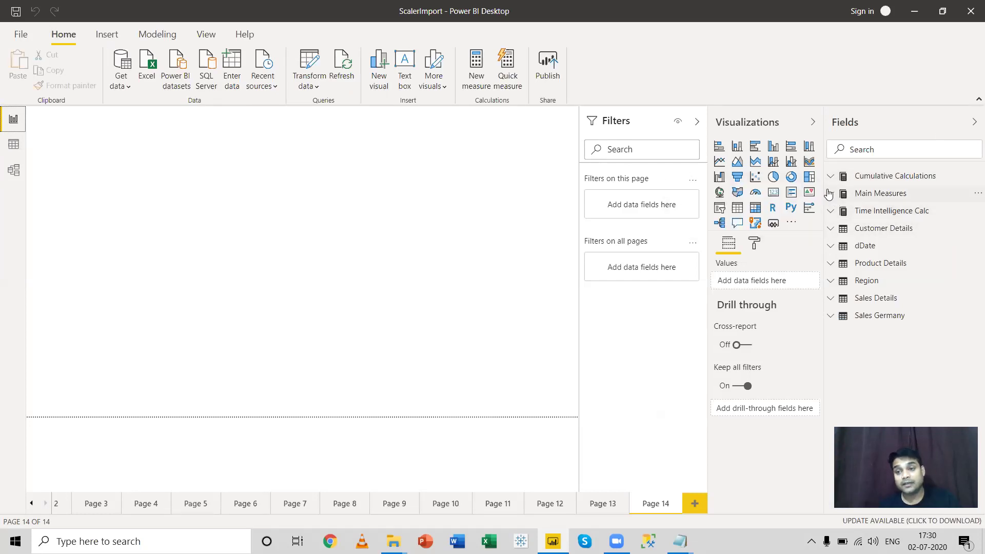
click(831, 211)
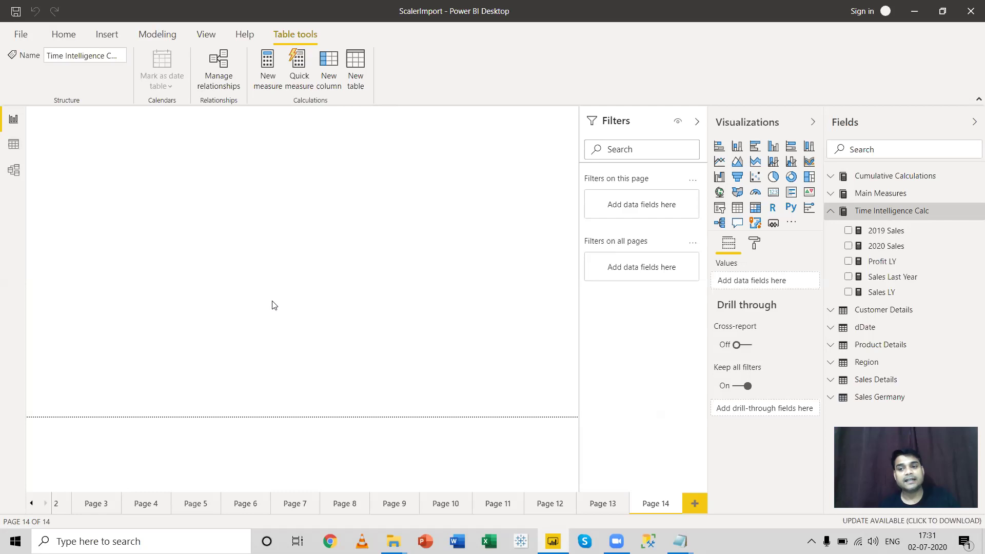
click(830, 210)
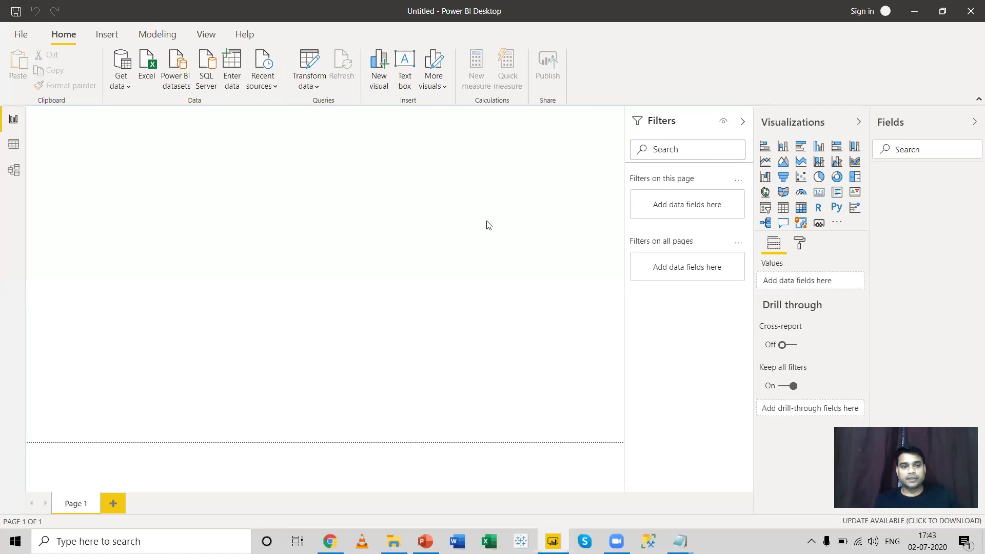
Connect to the NioSales Excel workbook in the Many-to-Many Relationship folder.
click(128, 87)
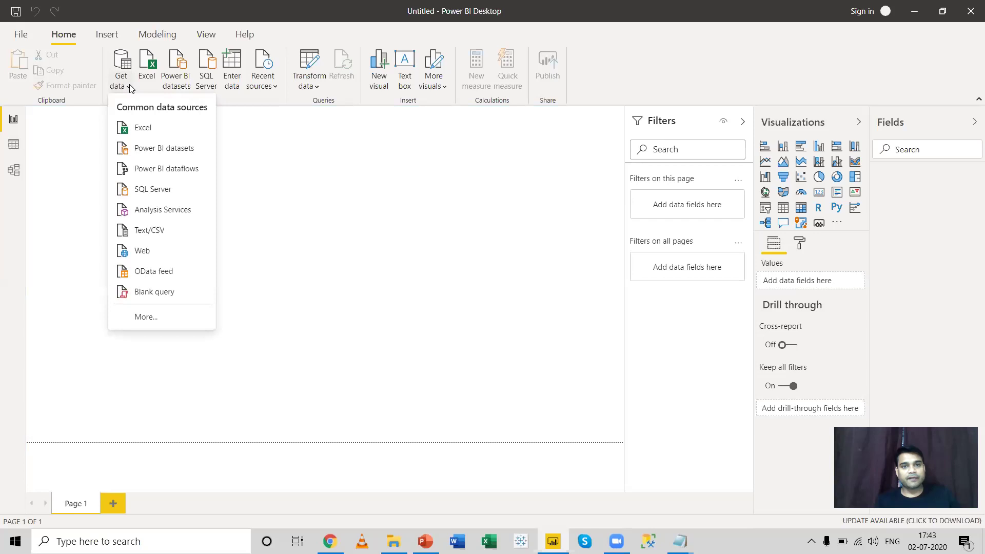
click(135, 127)
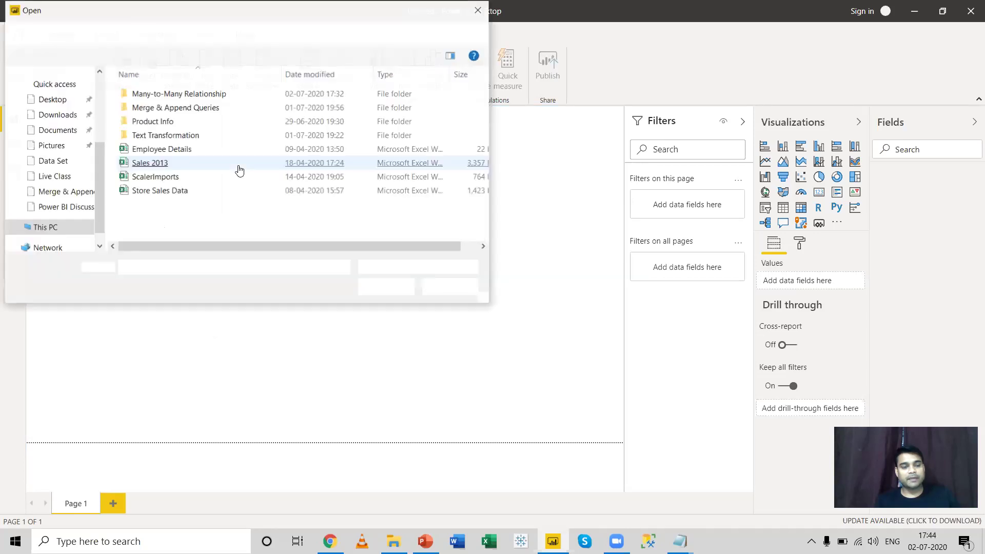
double_click(173, 94)
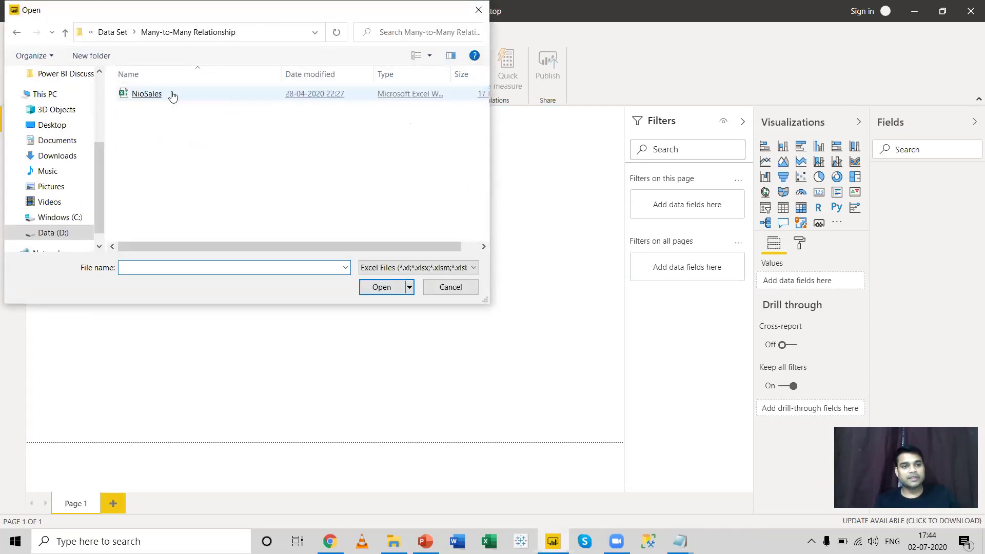
click(172, 95)
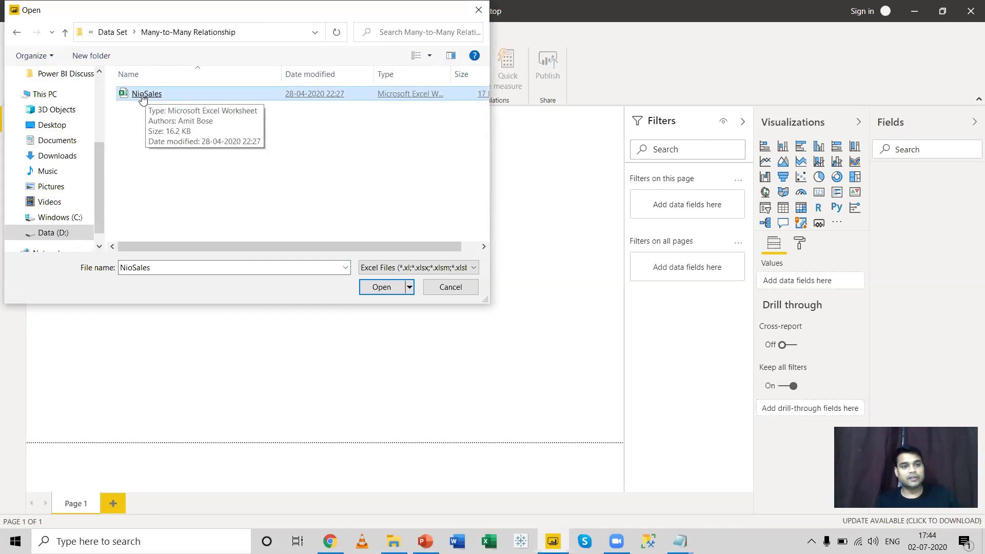
key(Return)
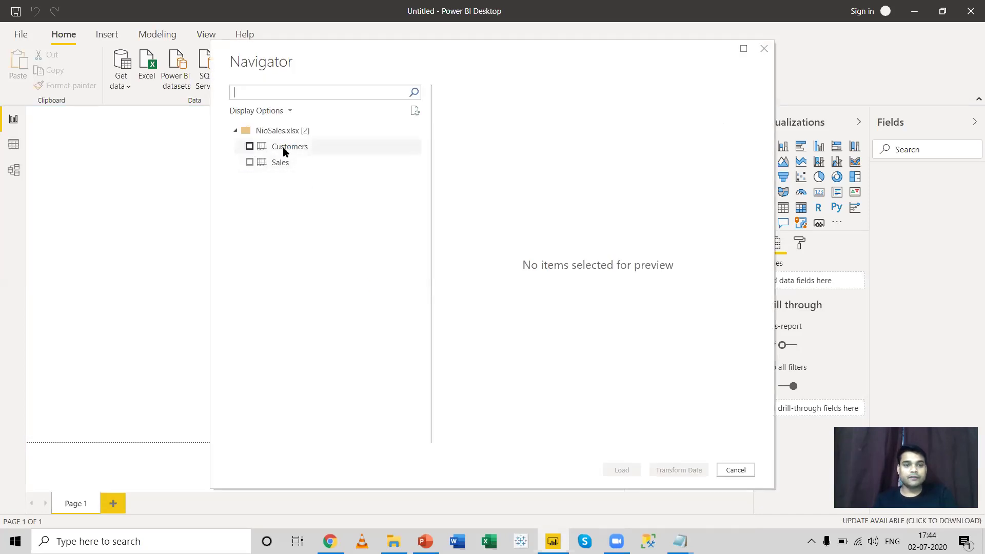
Load the Customers and Sales sheets from the workbook into the data model.
click(249, 147)
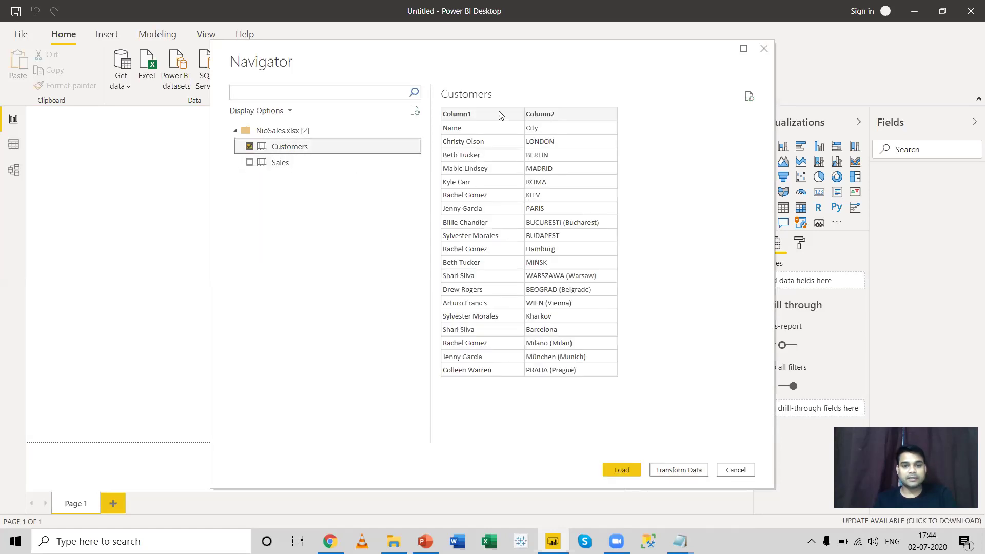
click(249, 162)
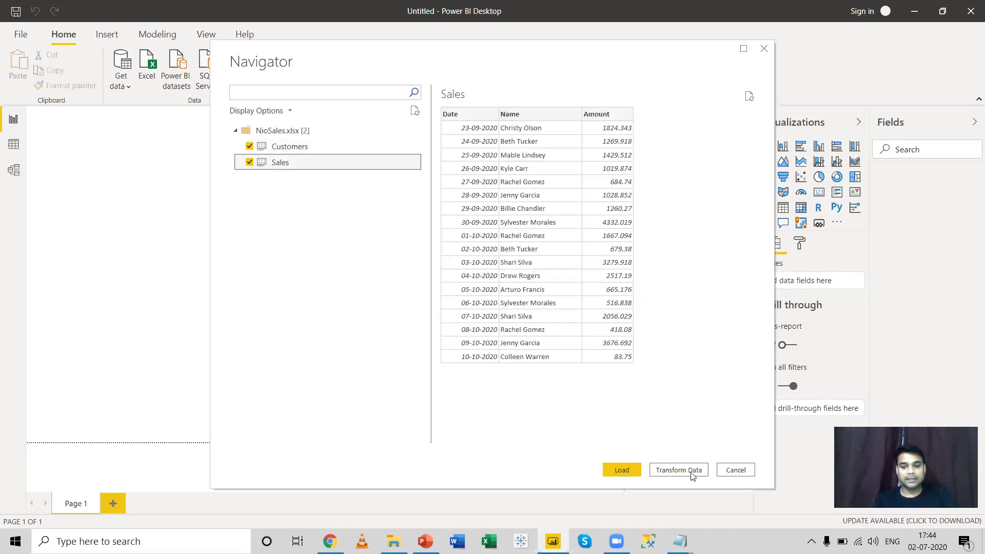
click(621, 470)
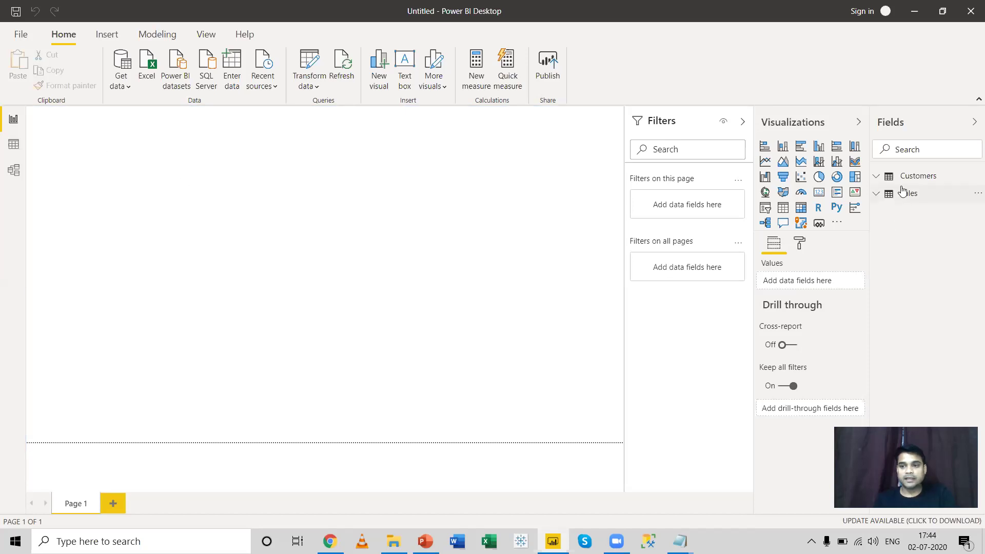
Show the model diagram and collapse the Properties and Fields panes to enlarge the canvas.
click(22, 176)
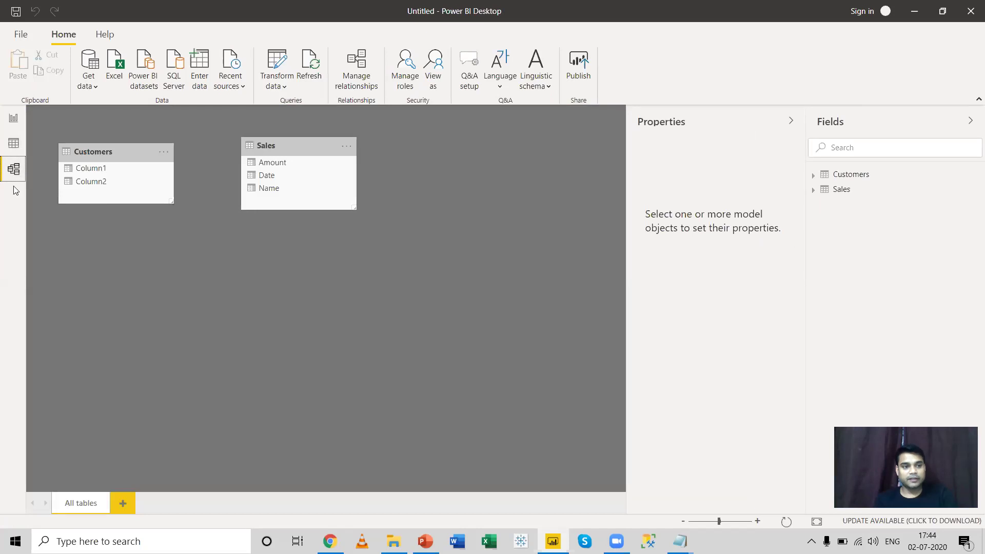
click(790, 121)
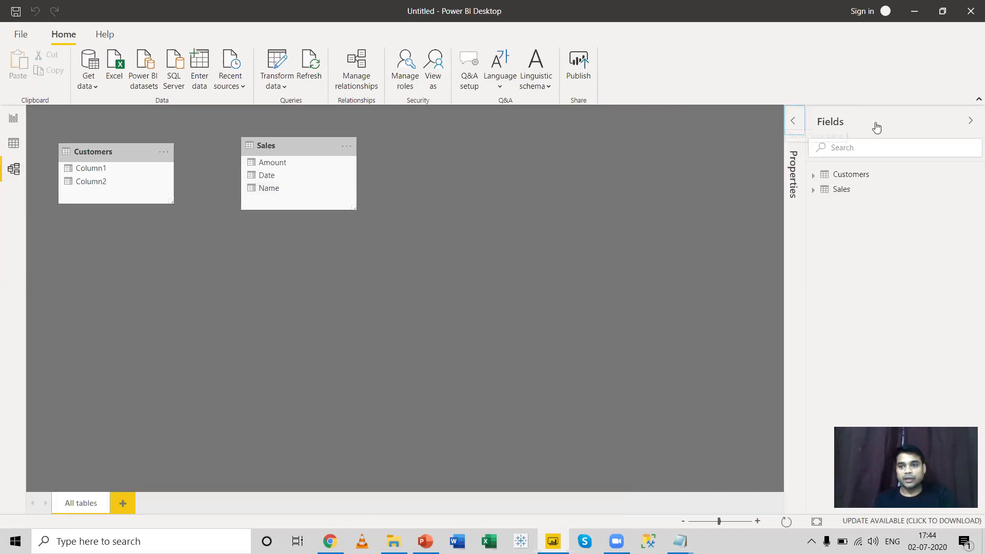
click(970, 121)
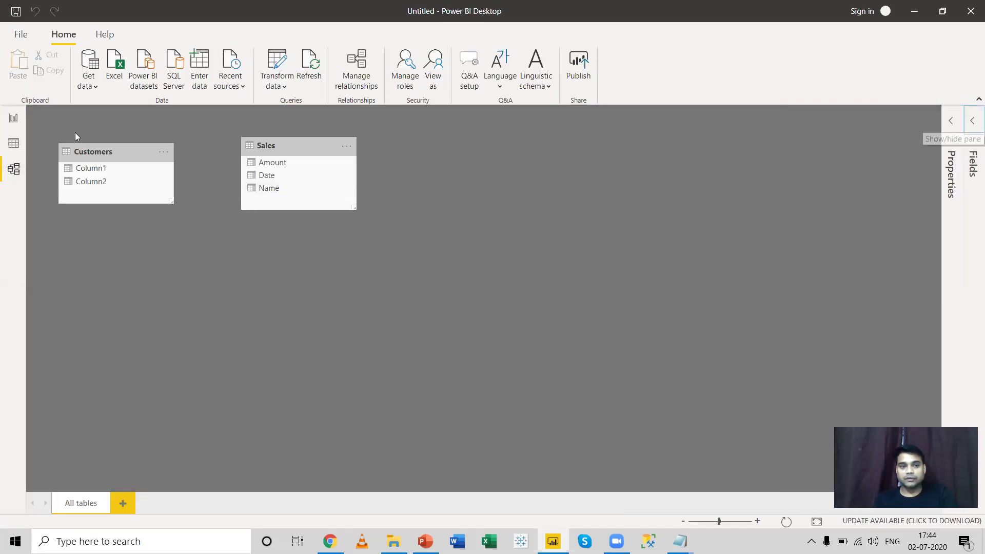
Examine the rows and column headers of the Customers and Sales tables.
click(13, 142)
click(926, 174)
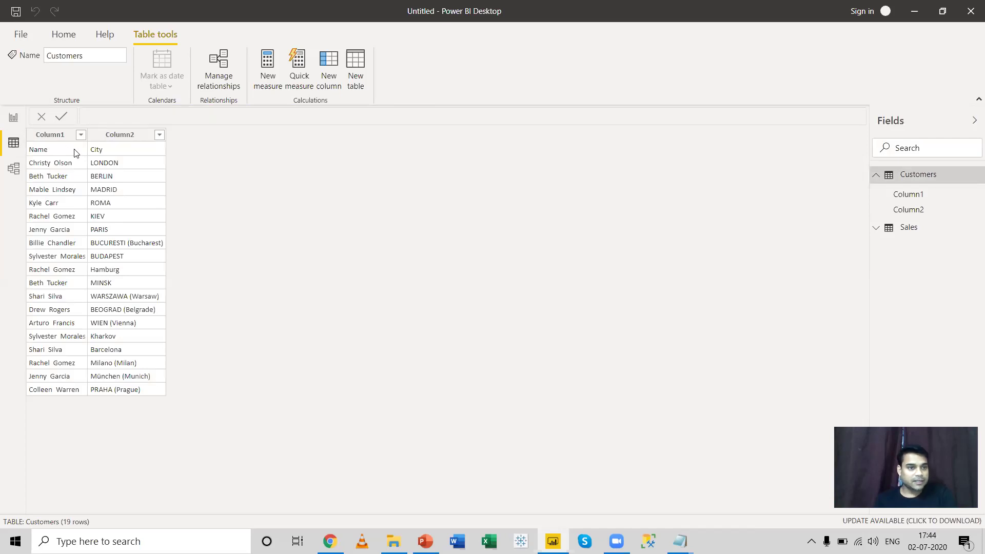
click(909, 227)
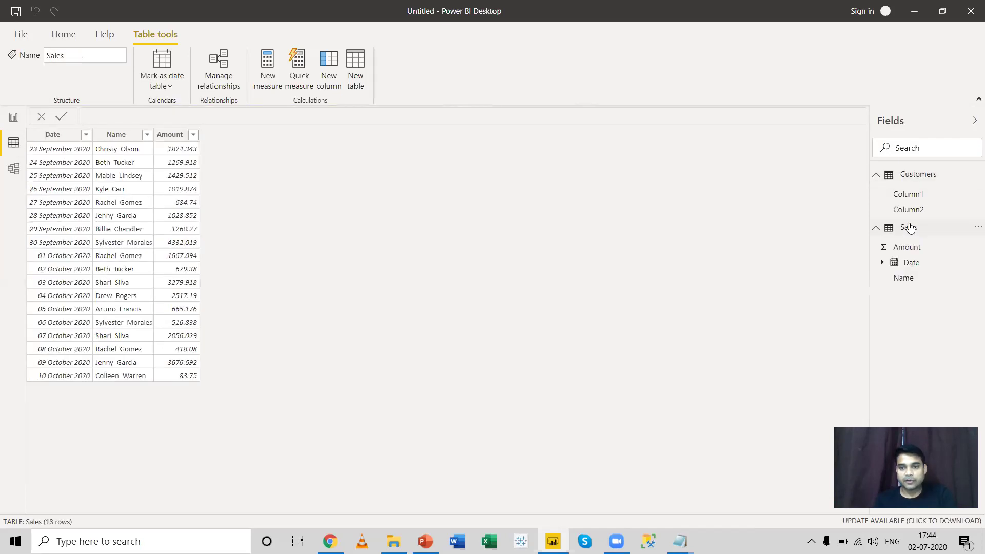
click(910, 176)
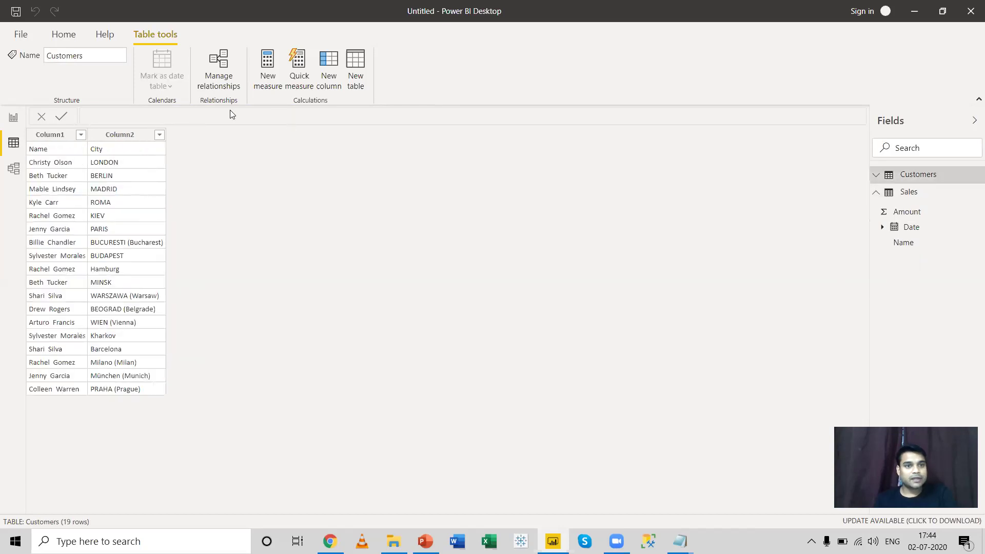
Promote the first row of the Customers query to headers in Power Query and apply the change to the model.
click(63, 38)
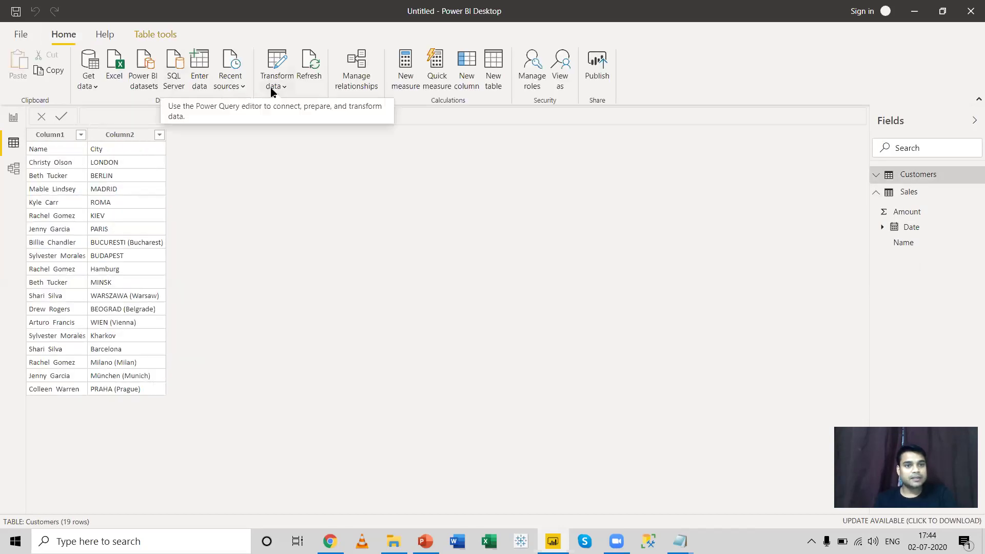
click(287, 81)
click(310, 107)
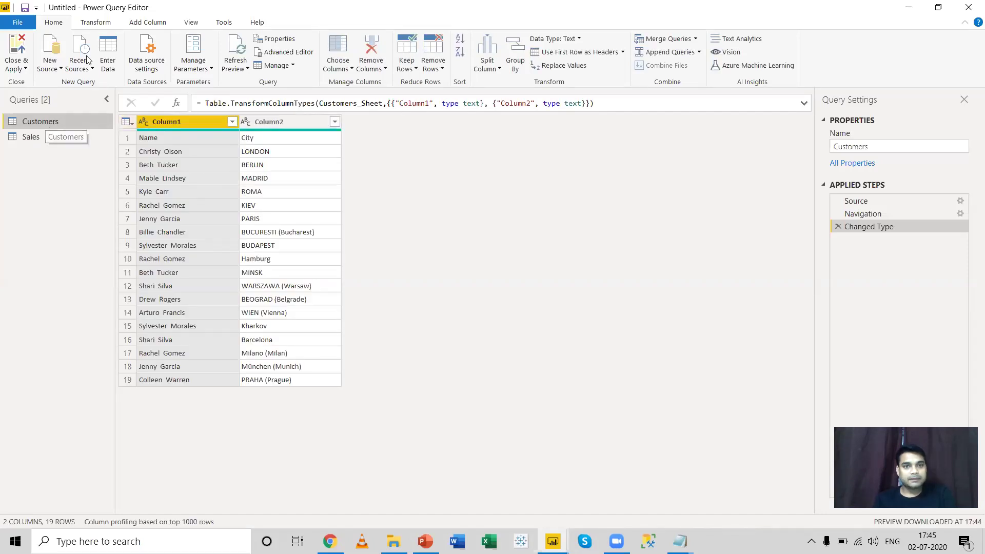
click(622, 52)
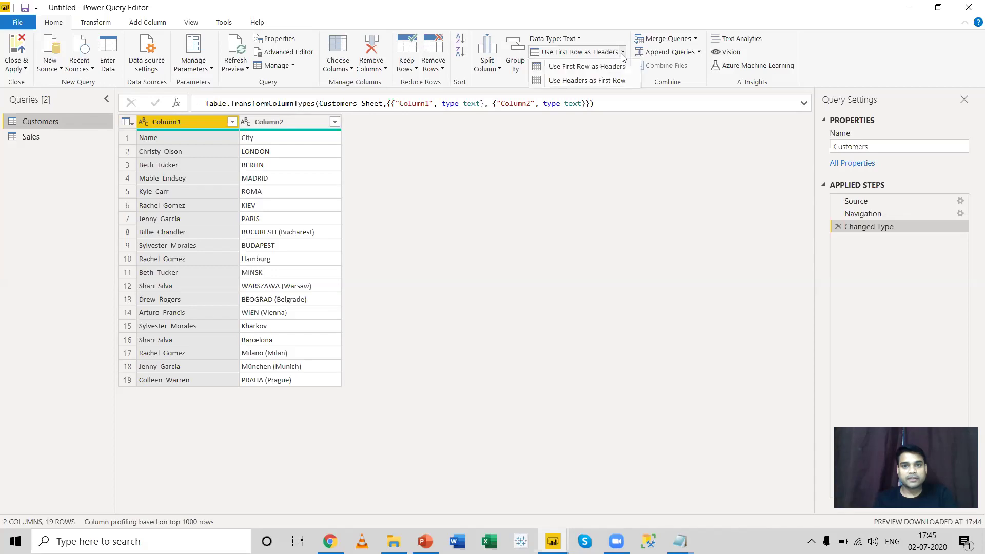
click(598, 66)
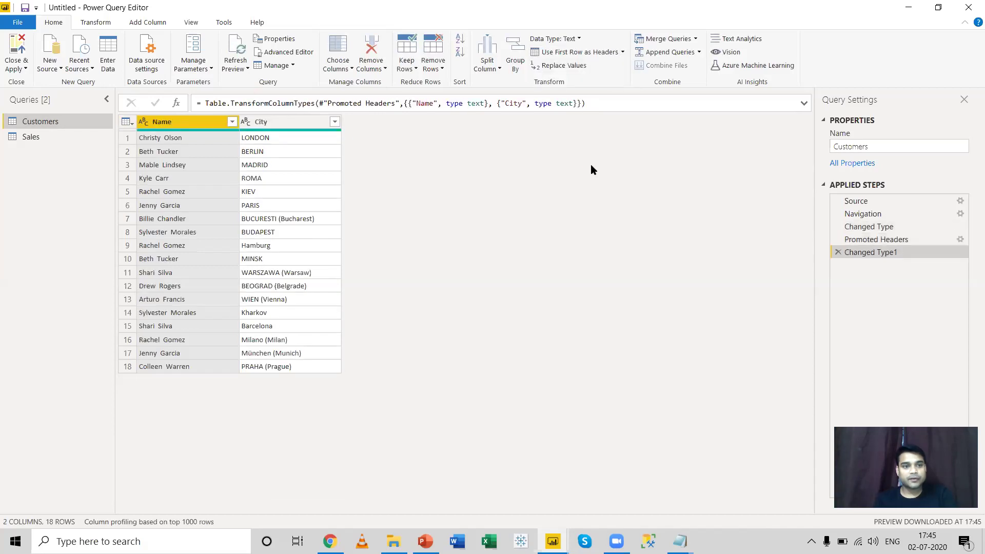
click(23, 69)
click(32, 82)
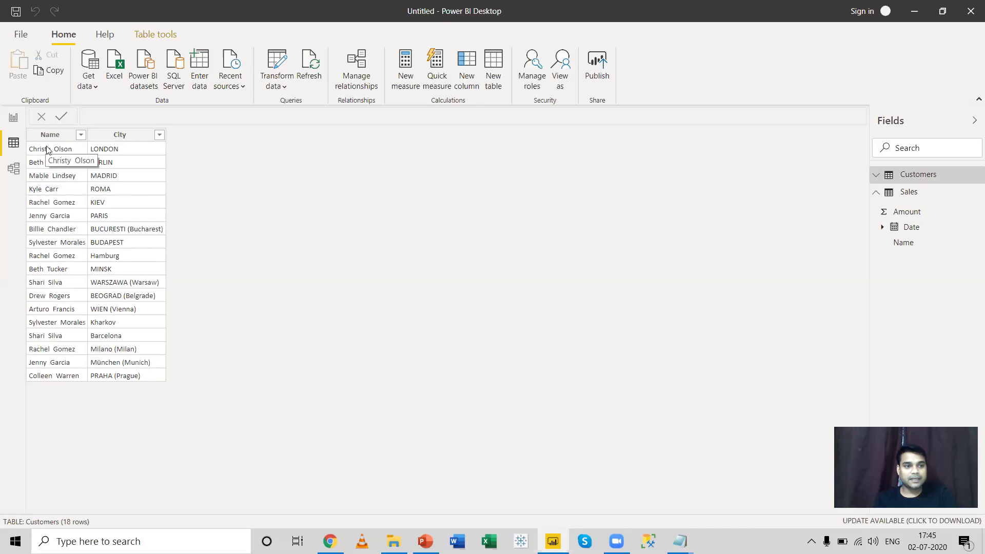
Compare the Name values in the Sales and Customers tables for repeated entries, and check the City column.
click(906, 193)
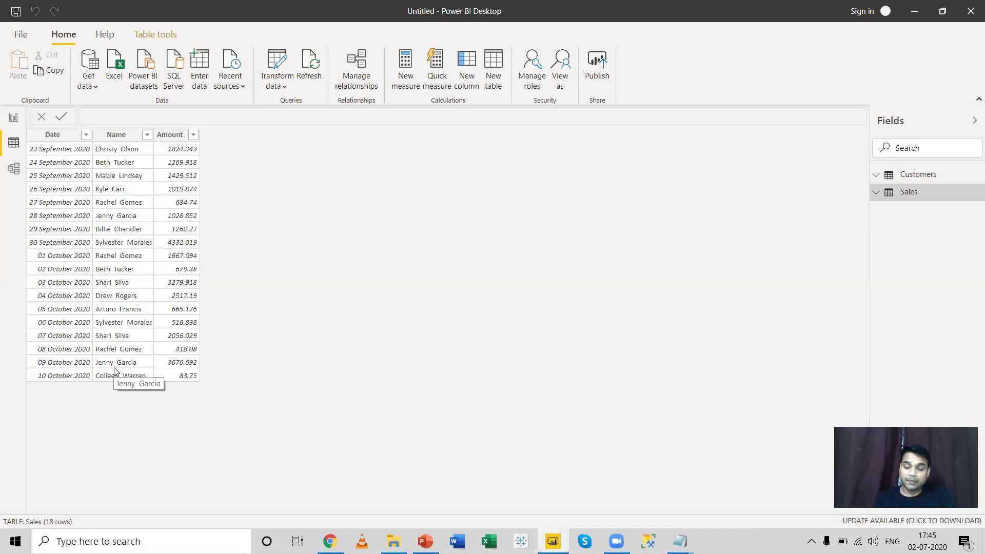
click(901, 175)
click(901, 194)
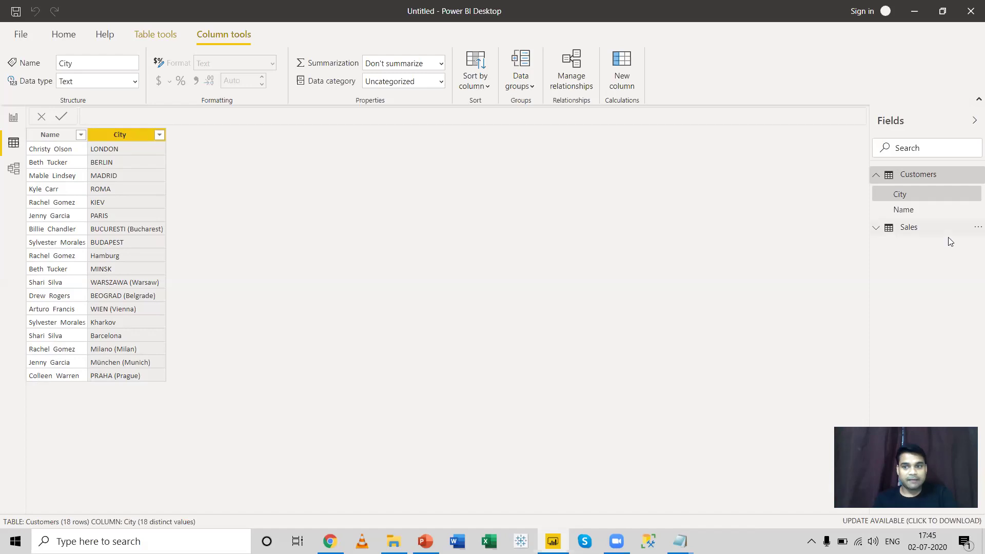
click(909, 228)
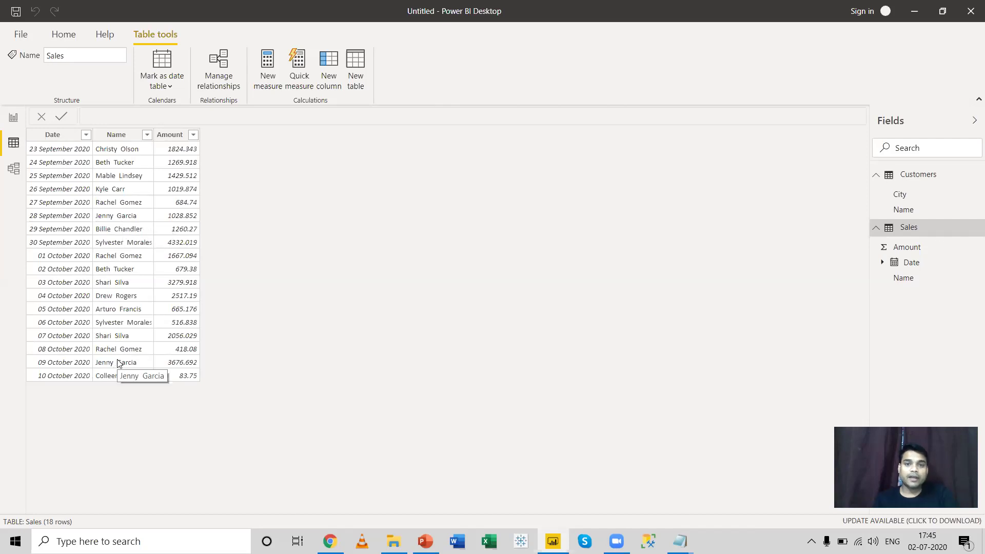
Align the Customers table with the Sales table in the model diagram and enlarge its box slightly.
click(14, 169)
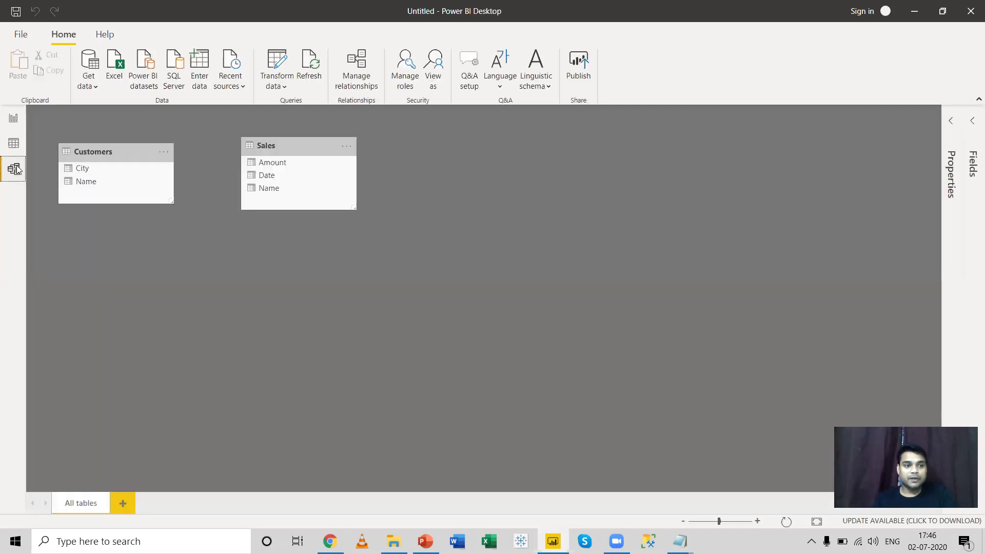
drag(136, 151, 146, 143)
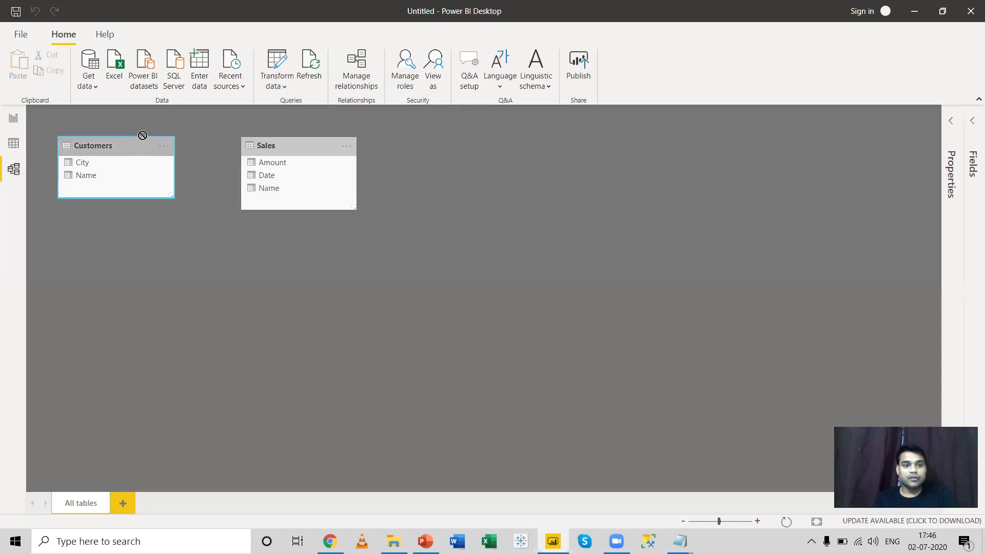
drag(173, 196, 183, 208)
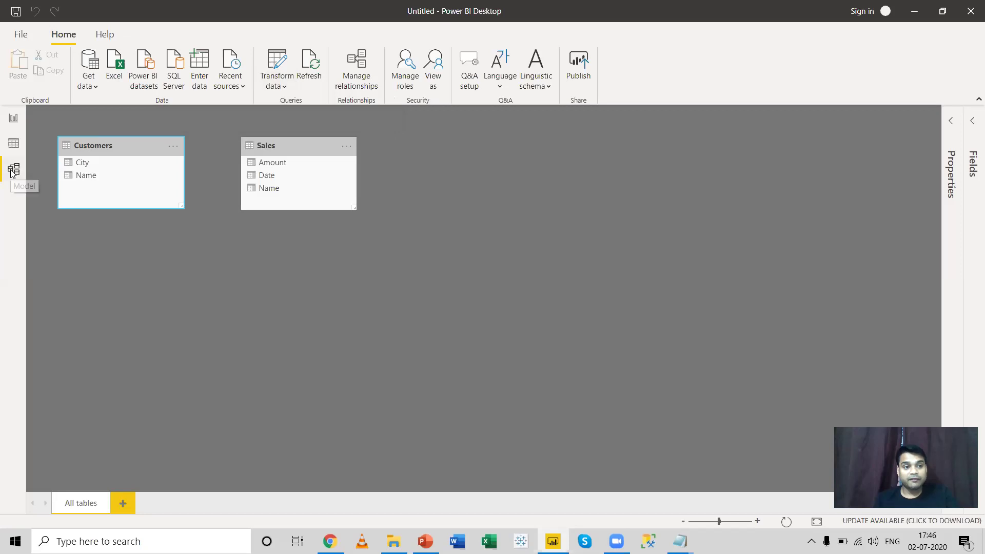
Create an active many-to-many relationship between Customers Name and Sales Name, with cross filter direction Both.
click(367, 78)
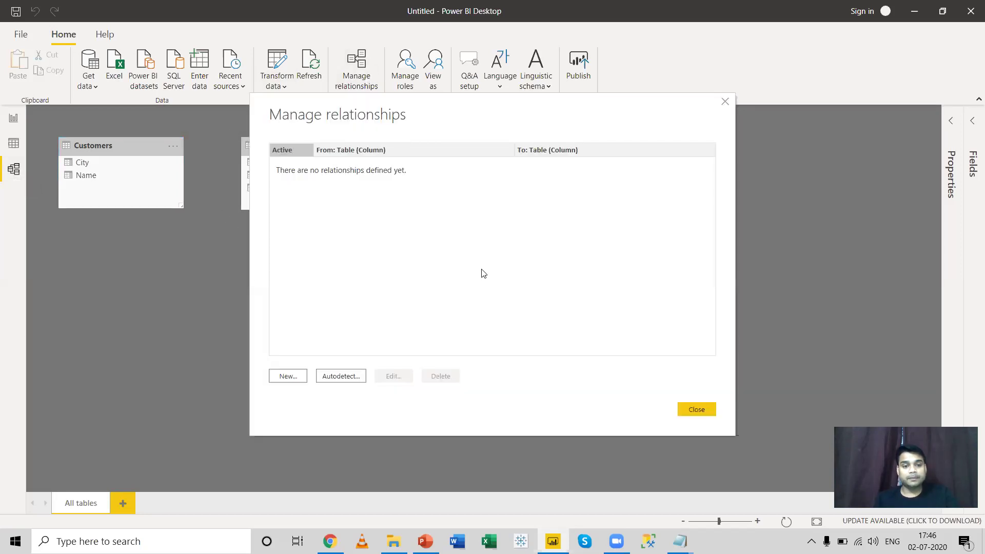
click(287, 377)
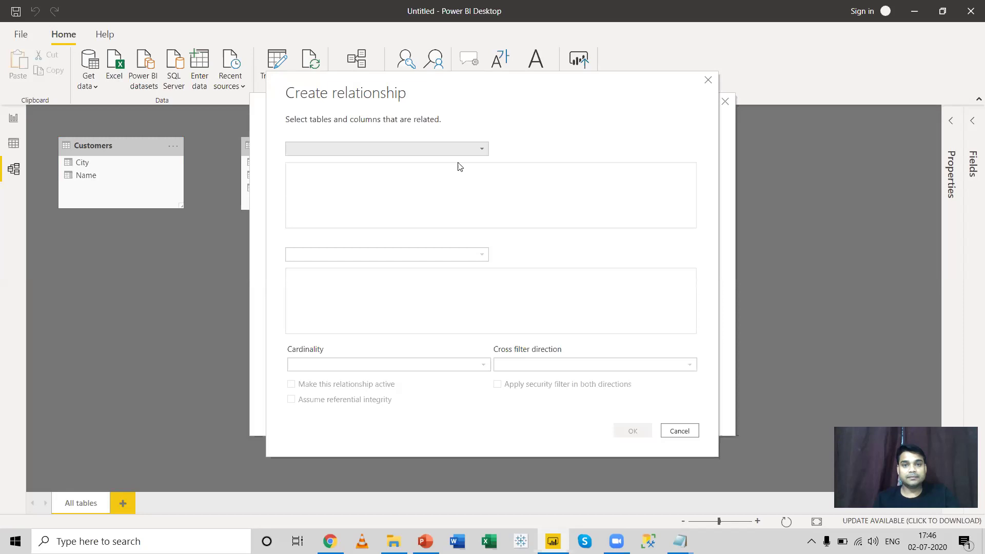
click(481, 150)
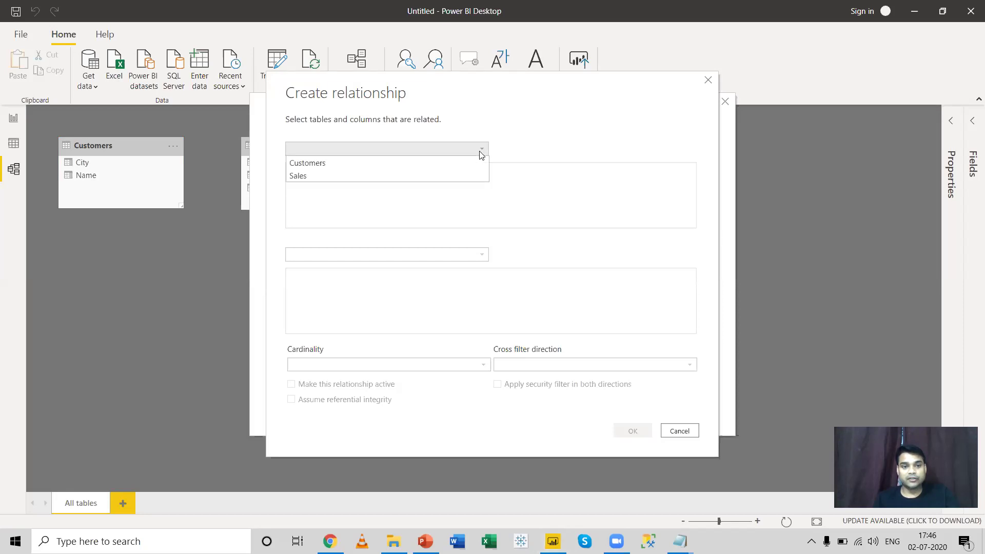
click(448, 161)
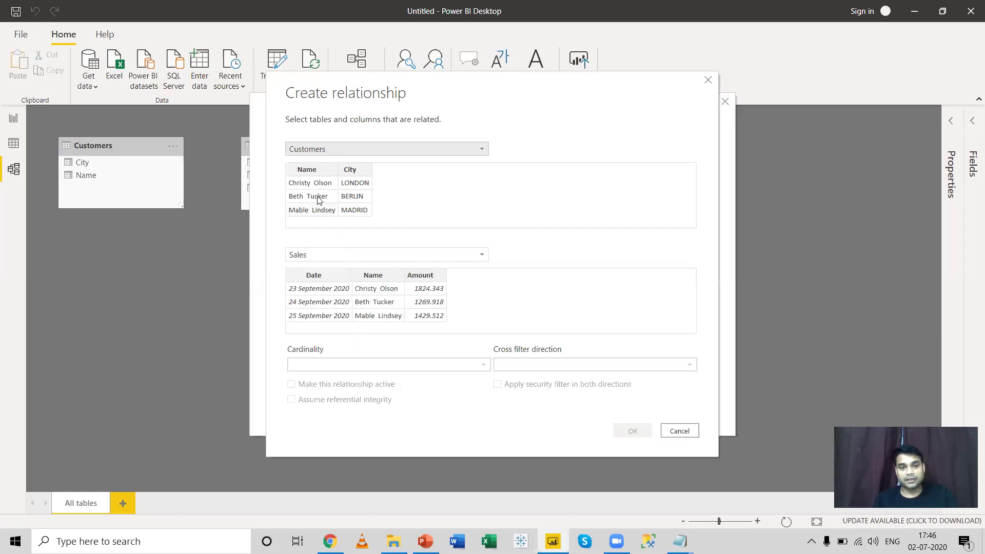
click(306, 170)
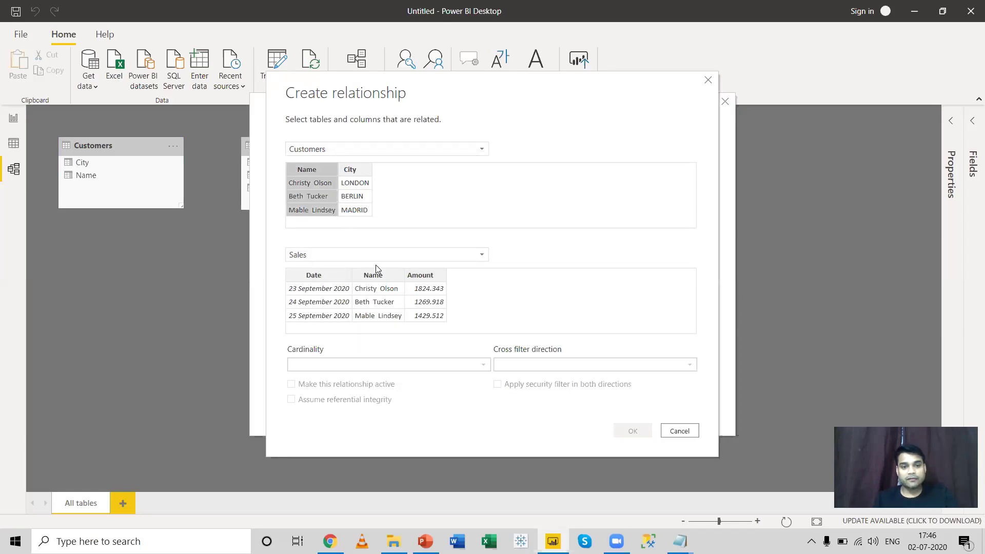
click(379, 277)
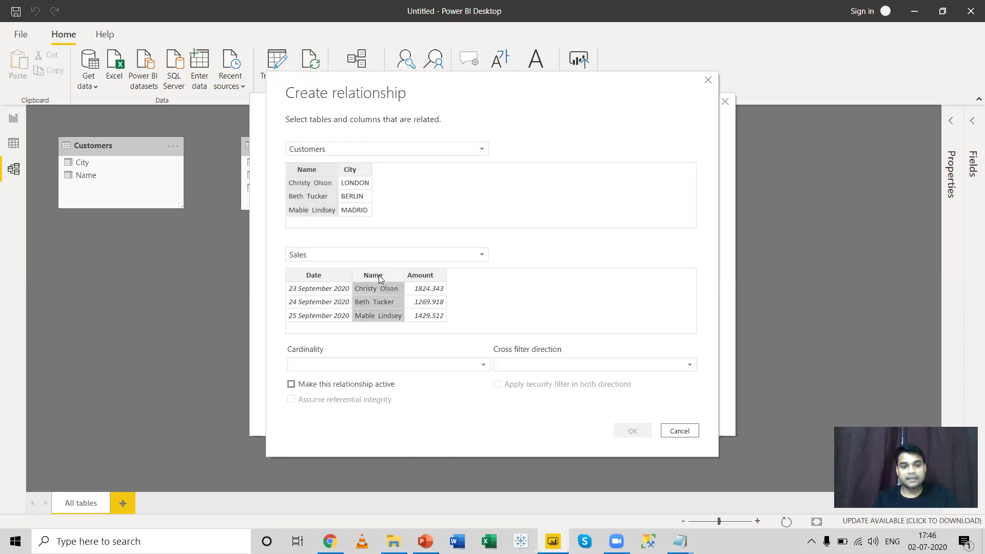
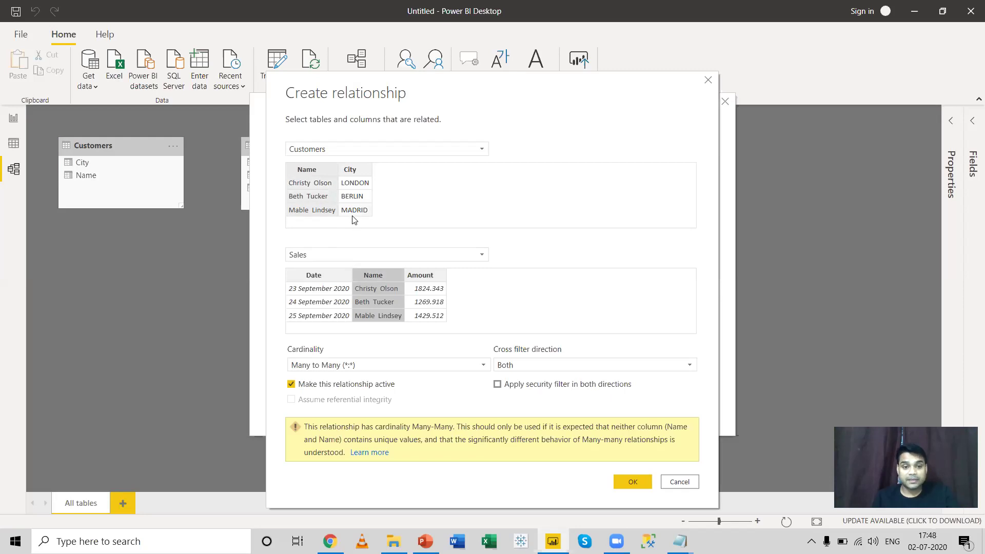
click(630, 485)
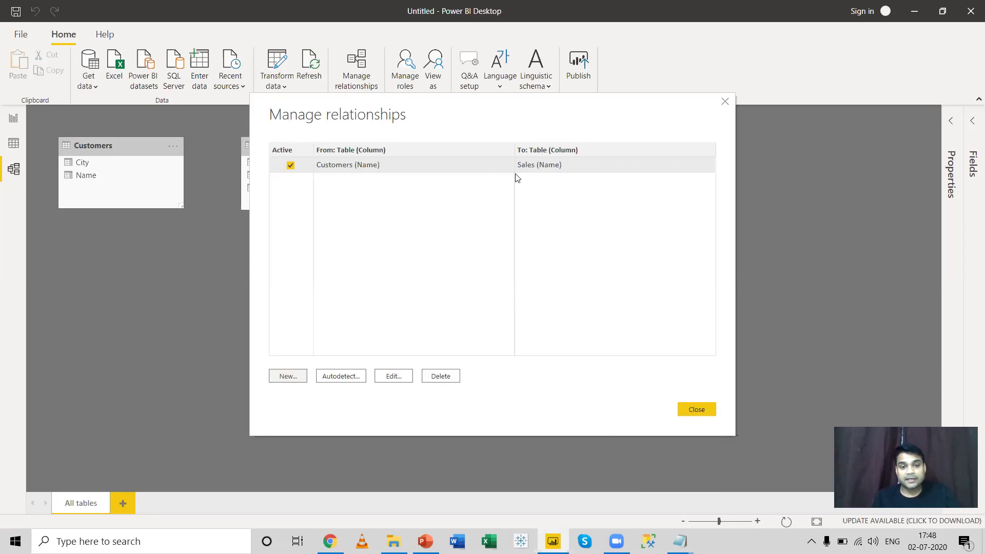
click(688, 409)
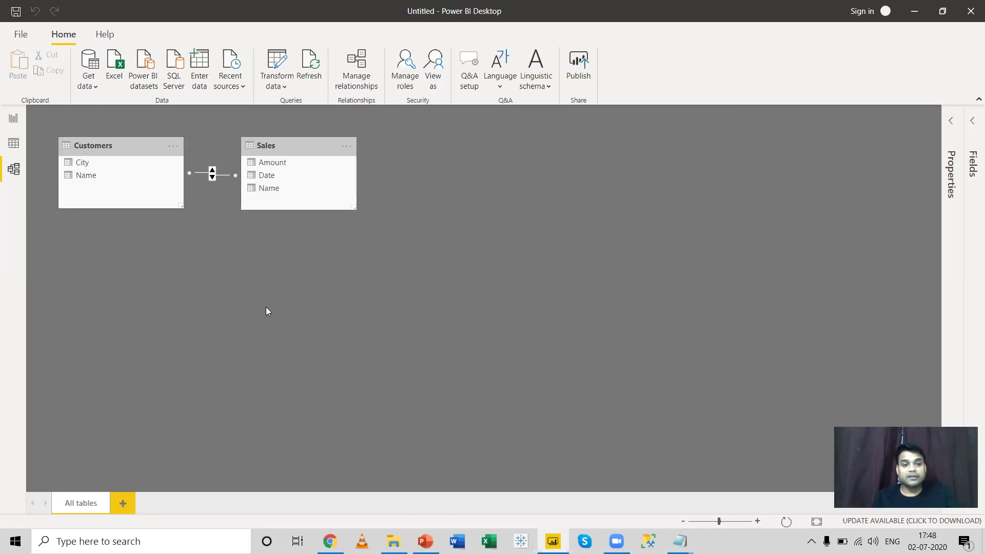
Move the Sales table farther from Customers in the diagram and straighten the relationship line between them.
drag(360, 145, 420, 144)
drag(150, 146, 149, 148)
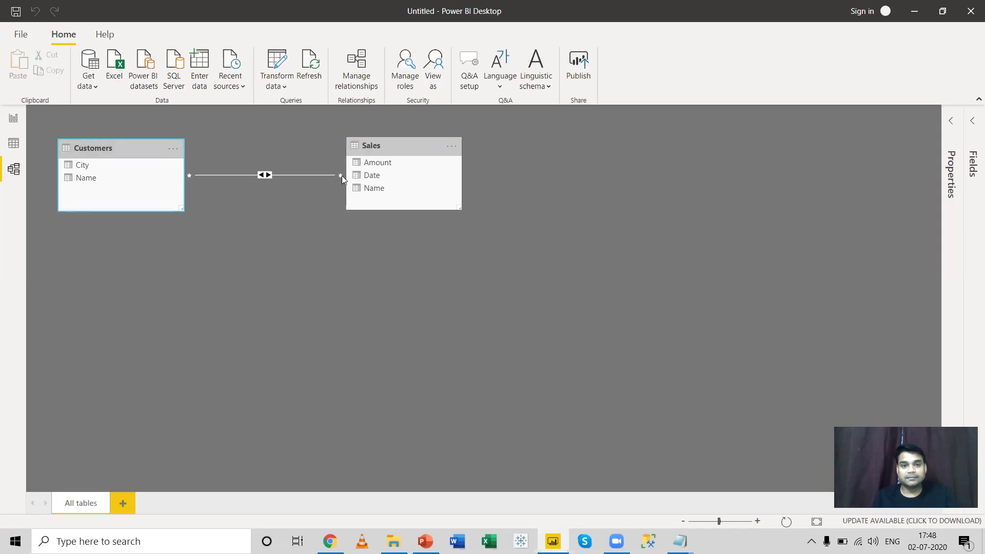
Create a clustered column chart on the report page showing Sales Amount by Date, using plain Date instead of the date hierarchy.
mouse_move(198, 177)
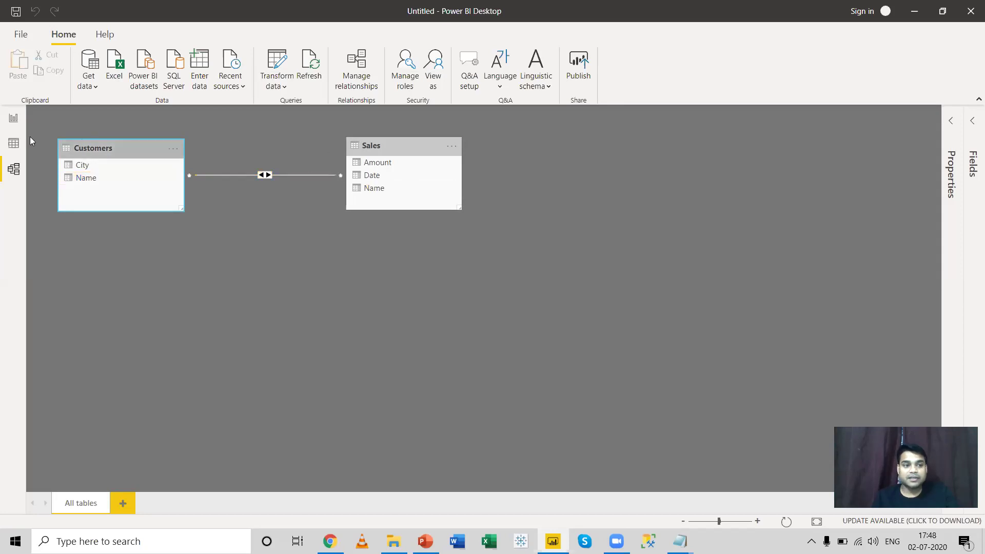
click(11, 118)
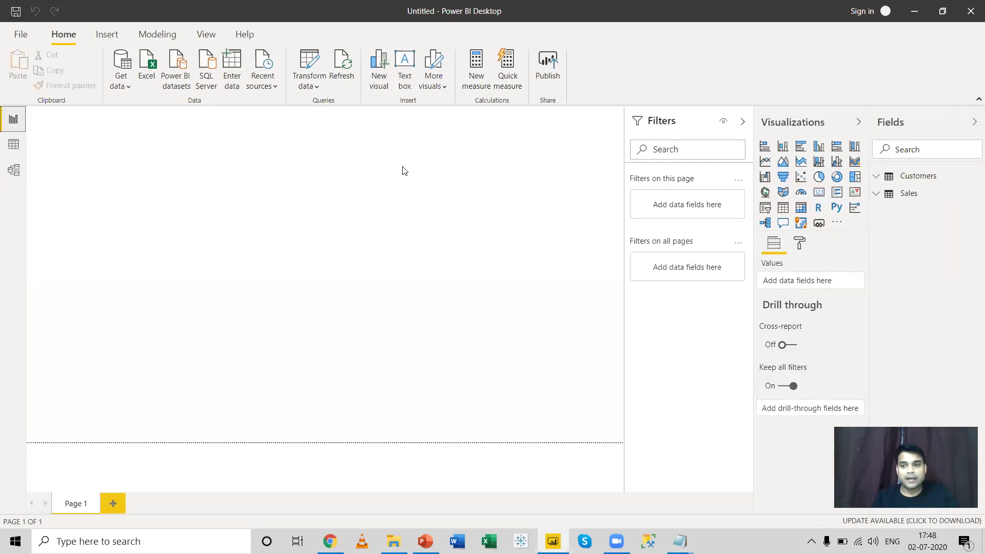
click(819, 147)
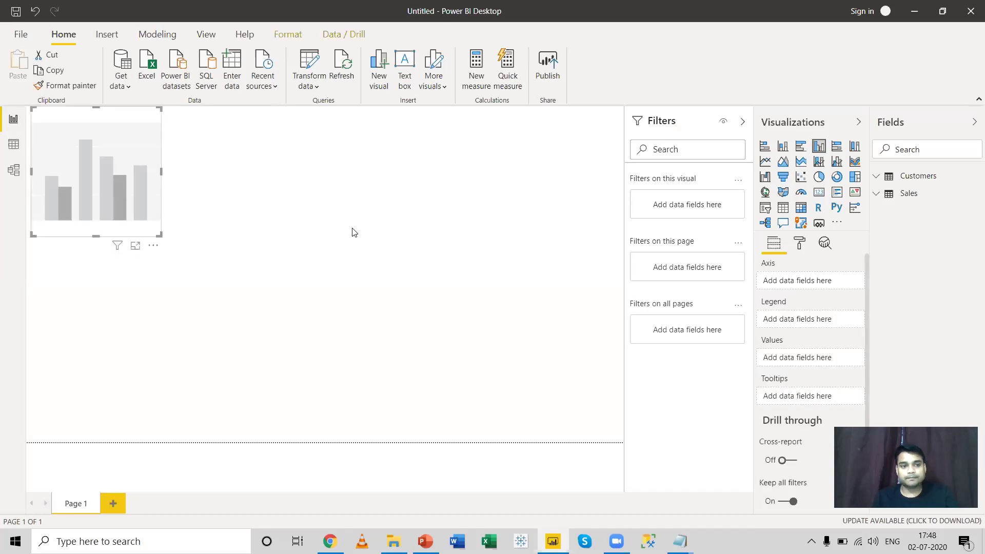
click(877, 199)
drag(924, 228, 808, 282)
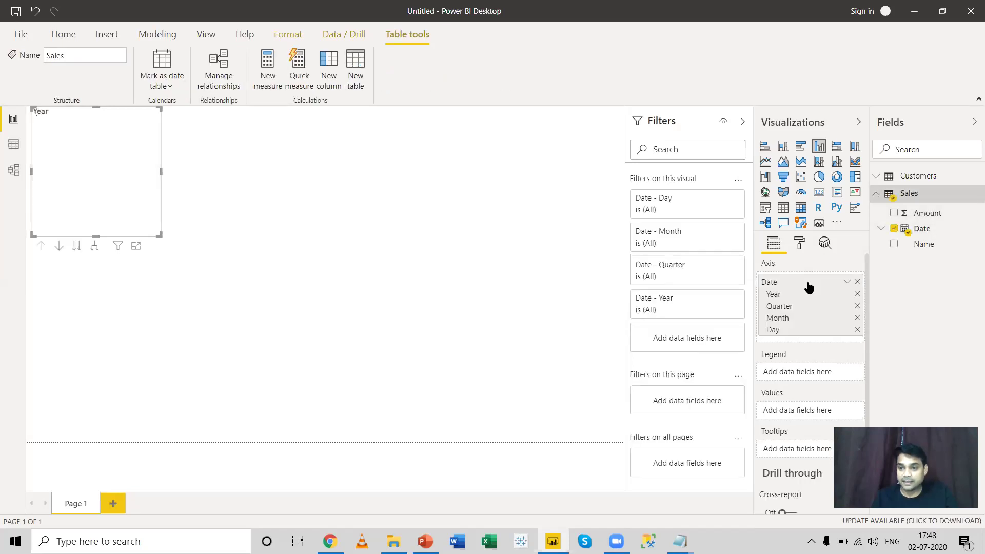
click(846, 282)
click(891, 364)
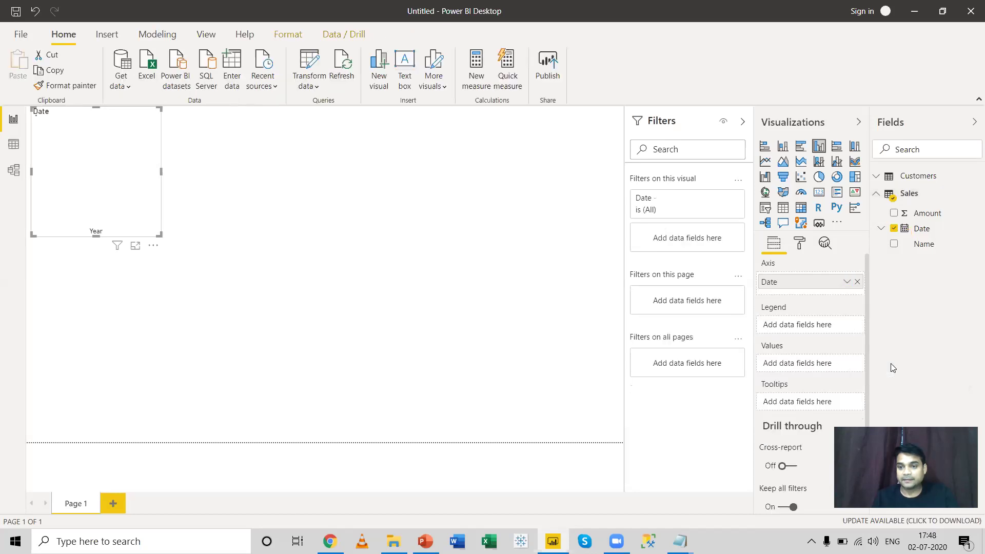
drag(927, 213, 816, 362)
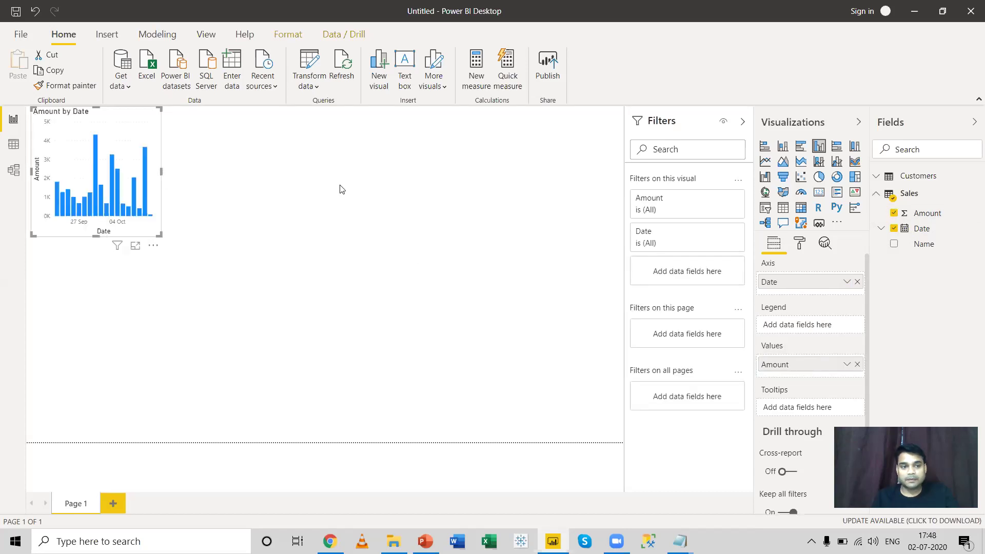
Widen the Amount by Date chart to about three times its width and move it lower on the page.
drag(161, 172, 430, 198)
drag(301, 122, 312, 195)
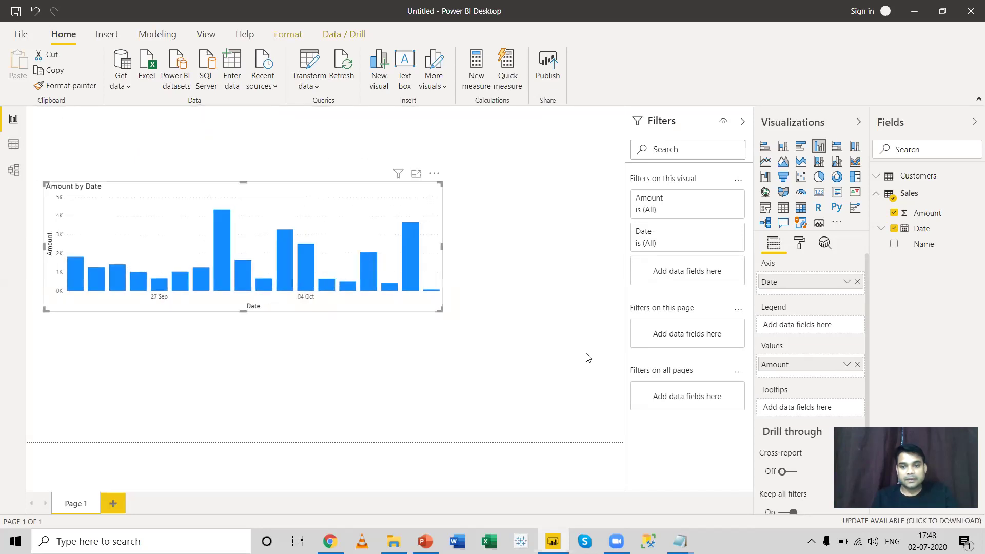
click(574, 350)
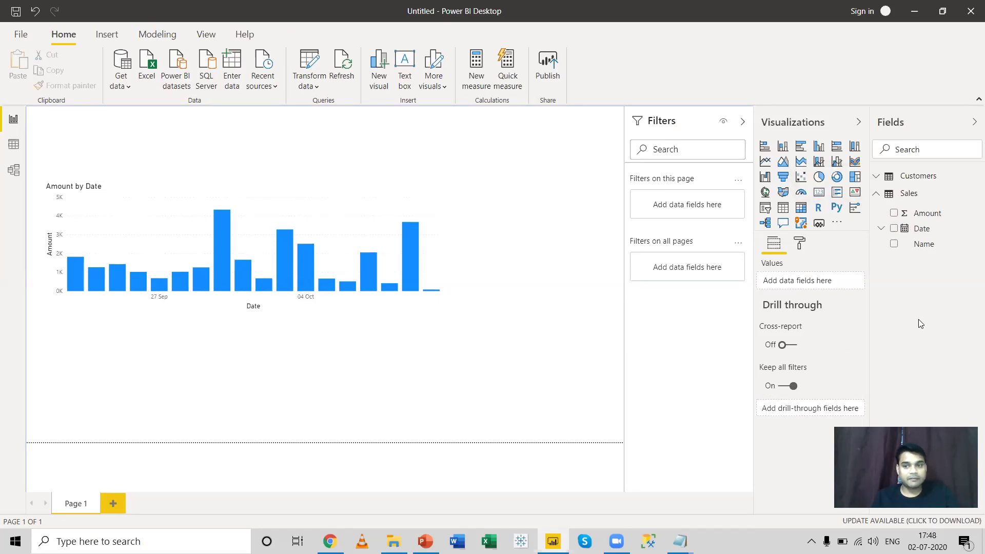
Add a compact slicer above the chart's right end, using the Name field from Customers, and collapse the Filters pane.
click(765, 213)
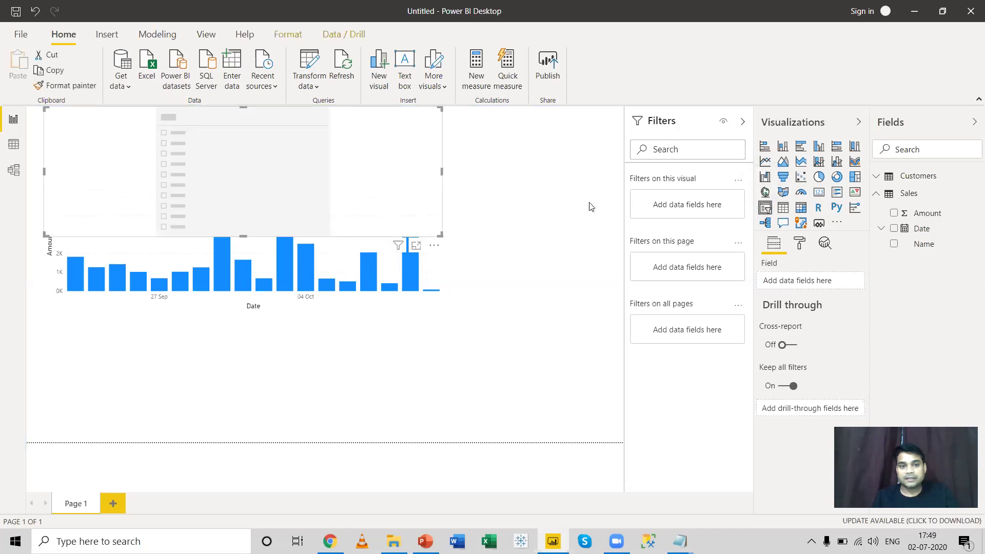
drag(438, 236, 251, 154)
drag(612, 194, 592, 145)
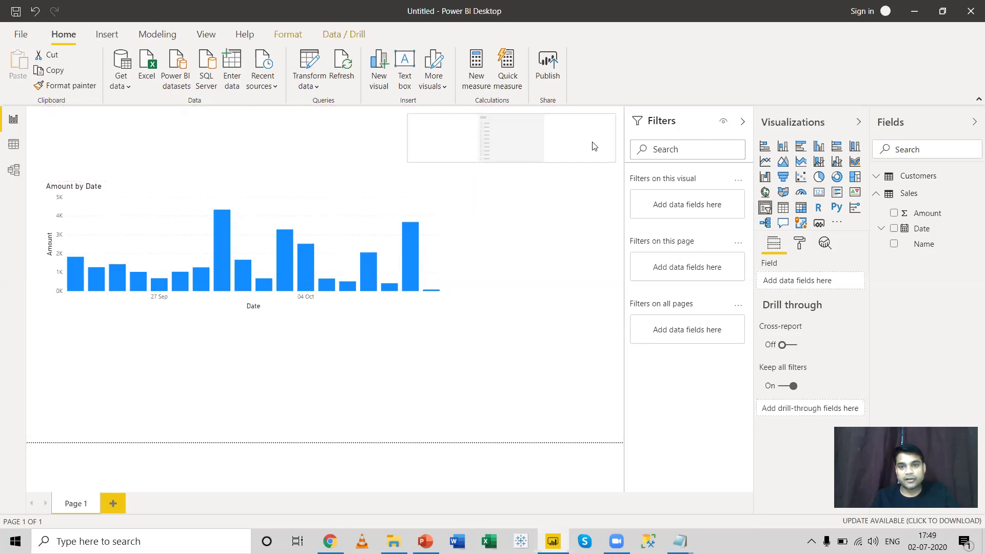
click(742, 121)
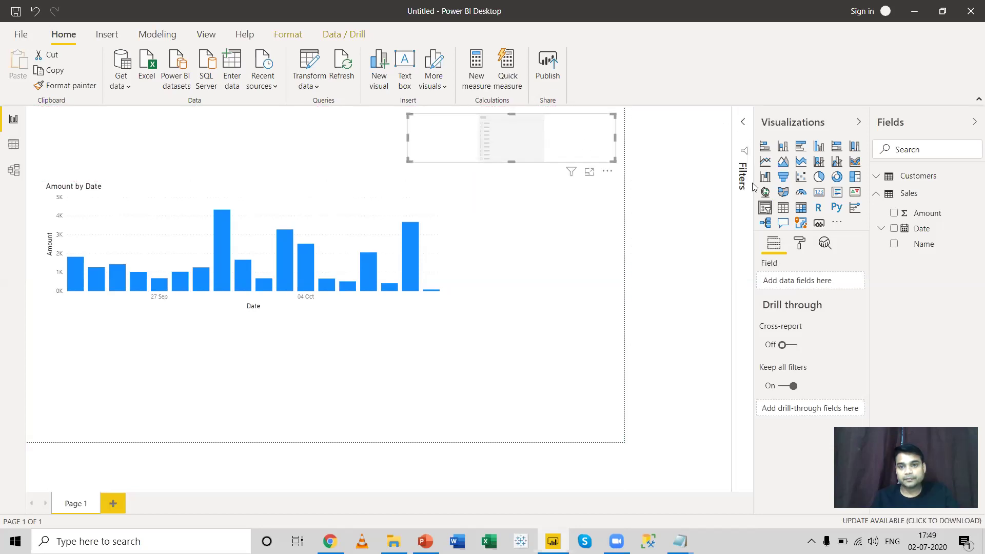
click(876, 178)
drag(922, 212, 812, 283)
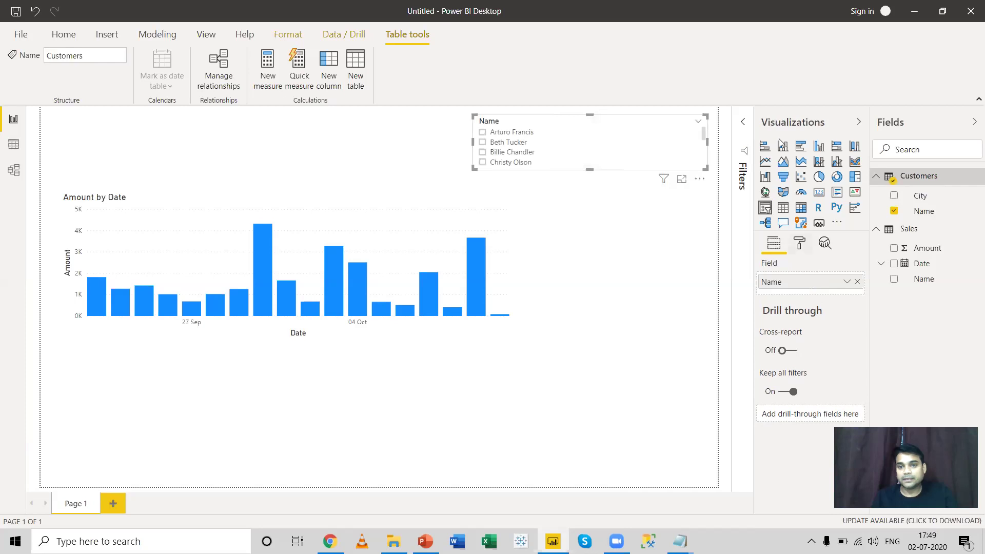
Change the Name slicer from a list to a dropdown and reduce its height to fit.
click(699, 122)
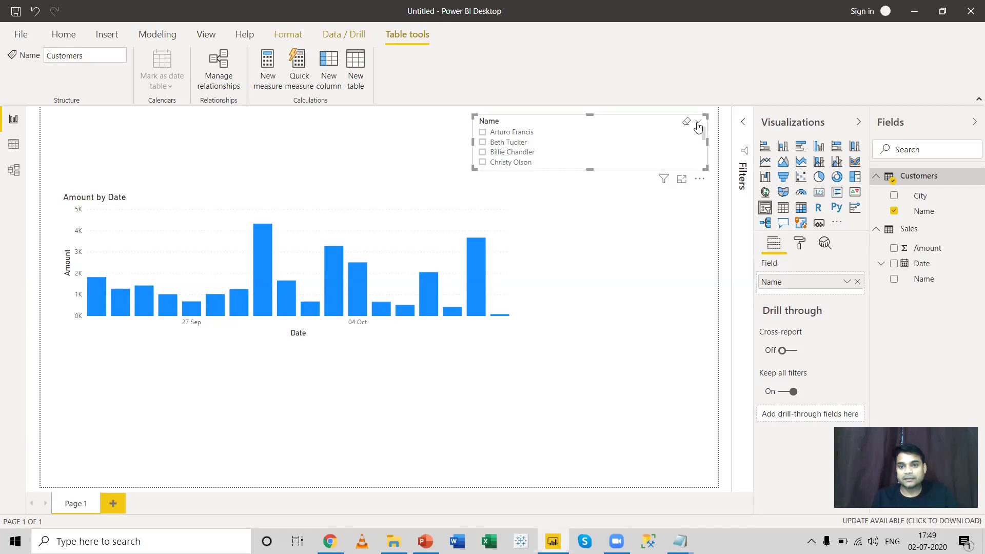
click(699, 122)
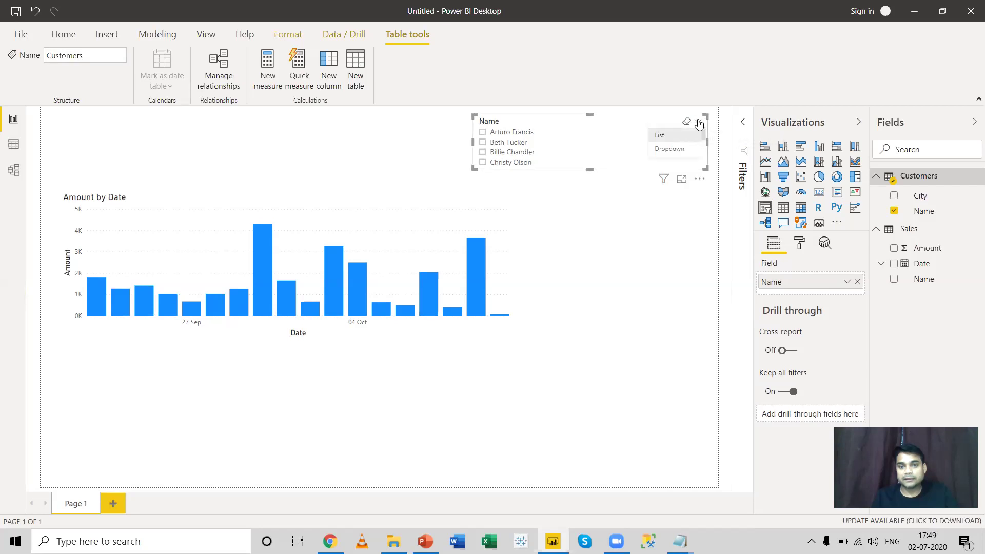
click(668, 149)
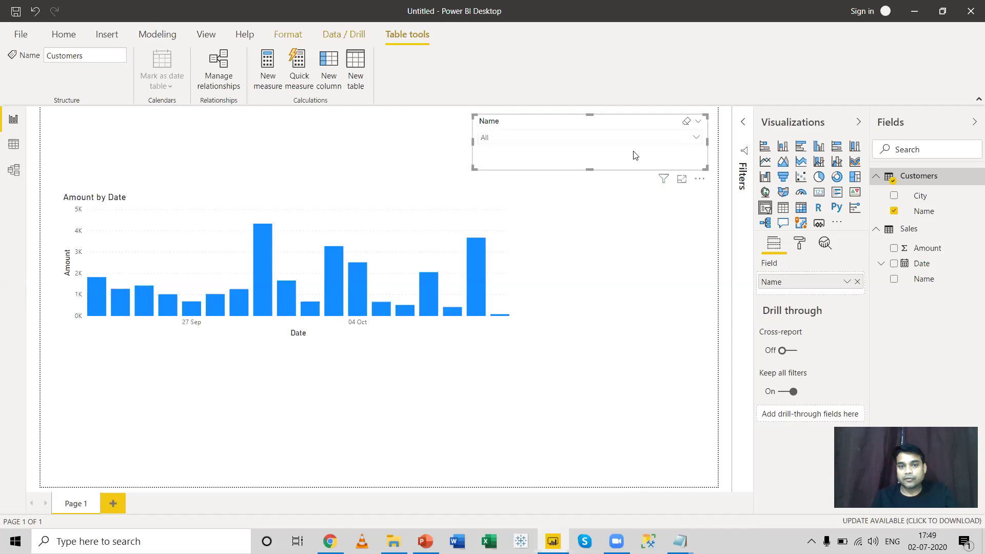
drag(590, 169, 590, 151)
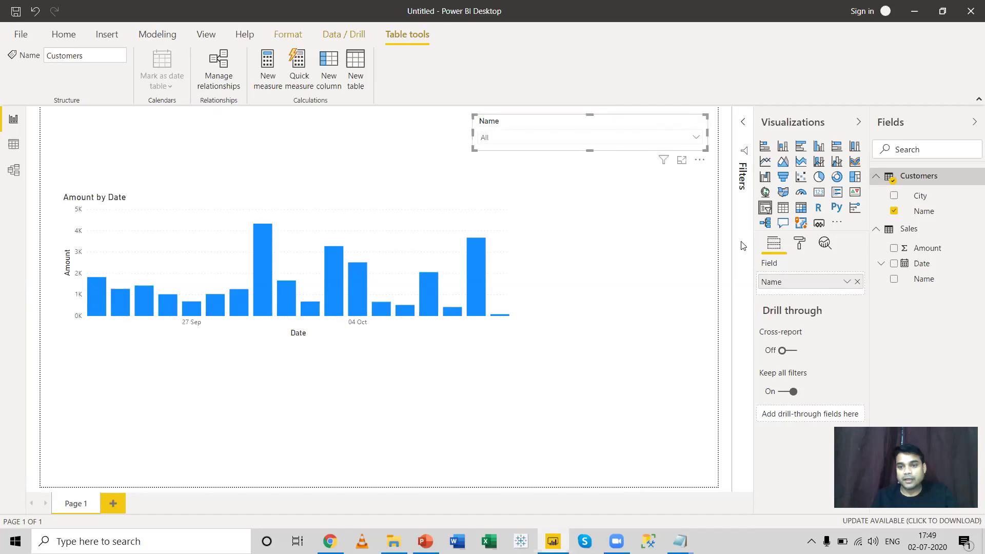
Turn on the "Select all" option in the Name slicer's selection controls and return to its field settings.
click(799, 244)
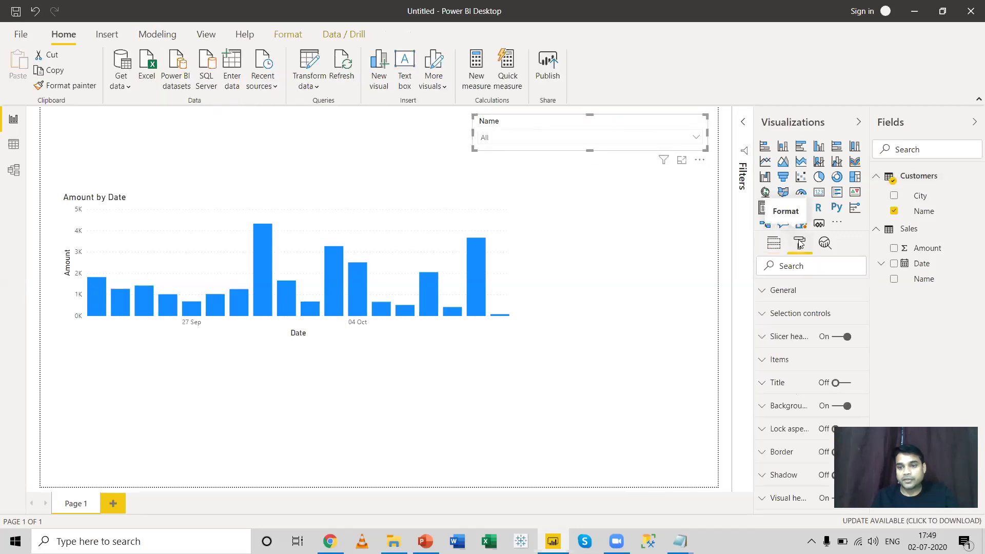
click(762, 314)
scroll(800, 370, down, 2)
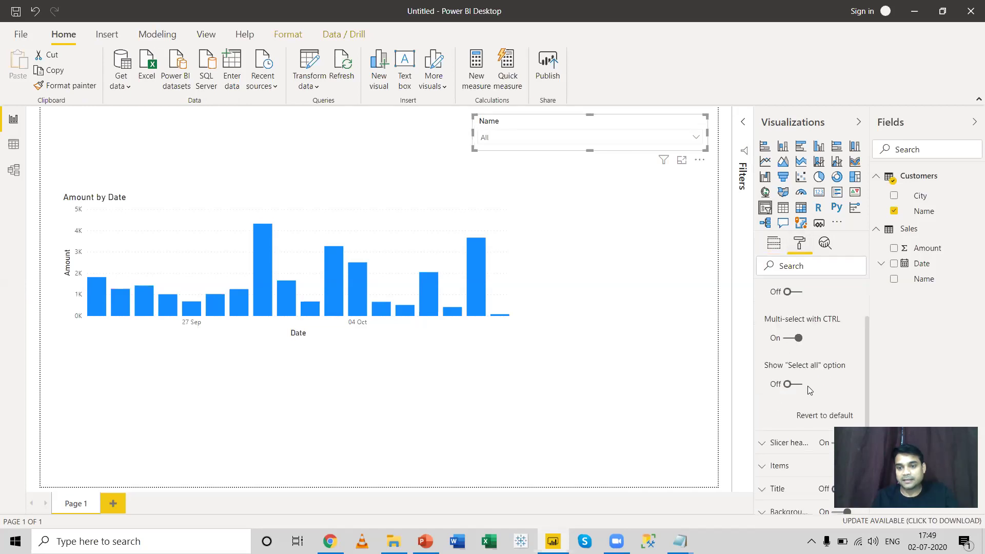
click(797, 384)
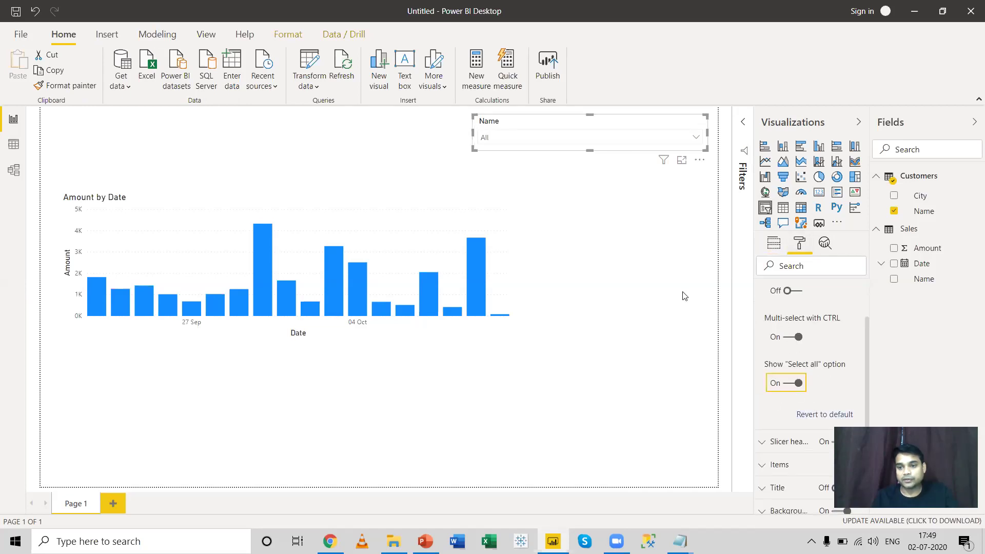
click(772, 243)
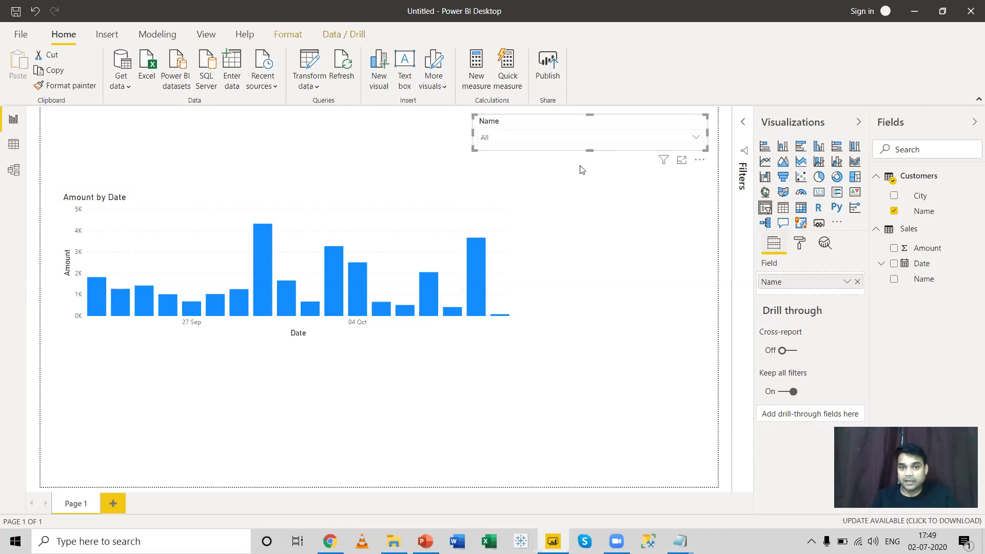
Check how the chart responds to individual customers chosen one at a time in the Name slicer, ending with all names selected.
click(696, 139)
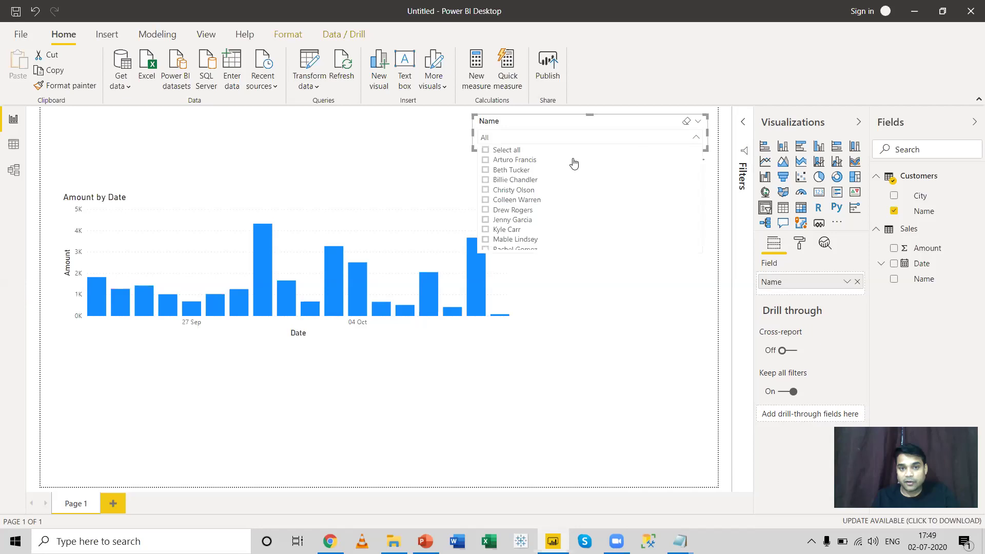
drag(699, 164, 695, 220)
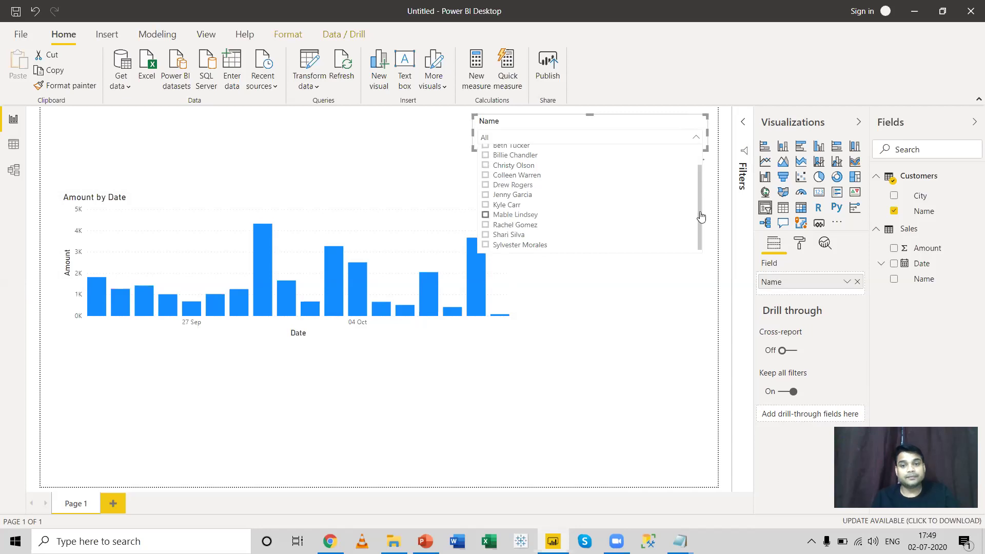
drag(699, 175, 699, 141)
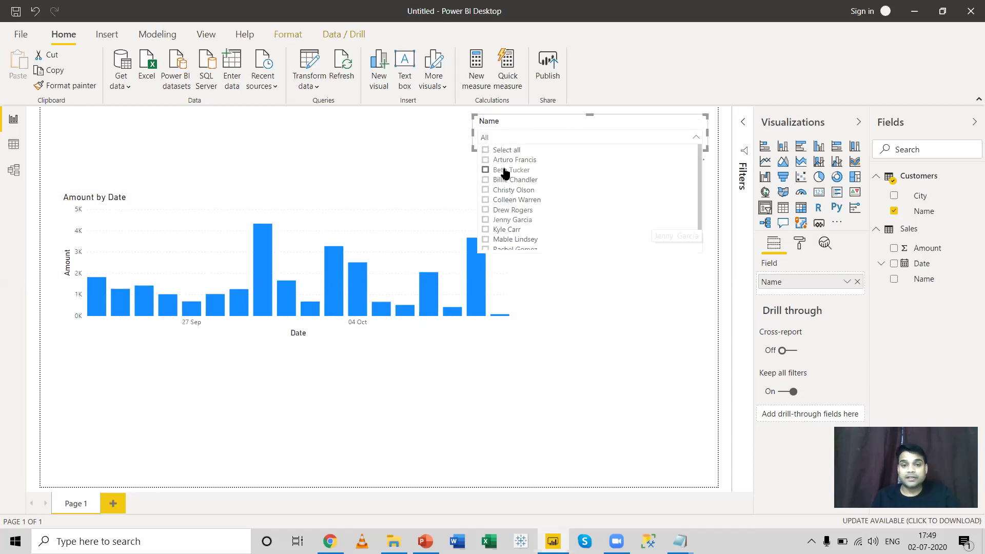
click(485, 160)
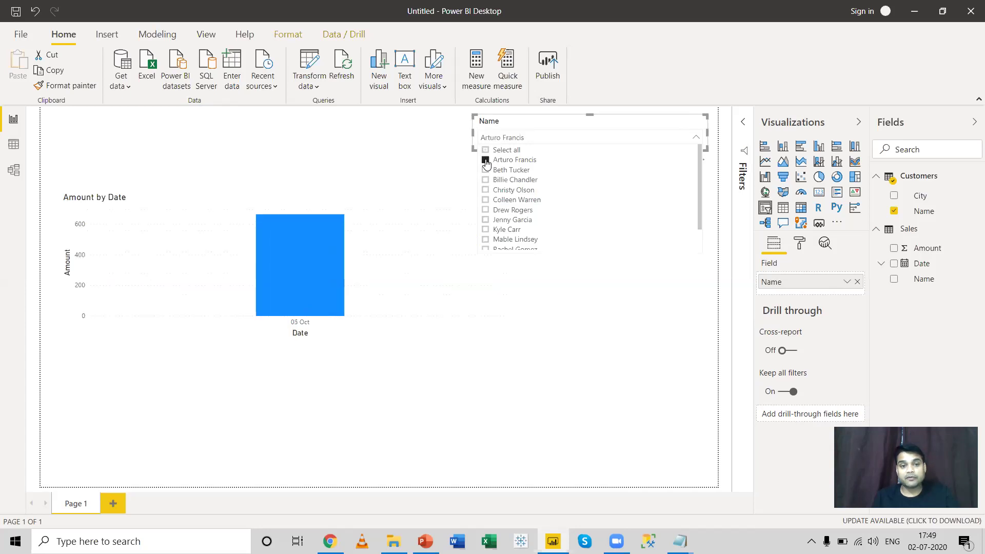
click(486, 171)
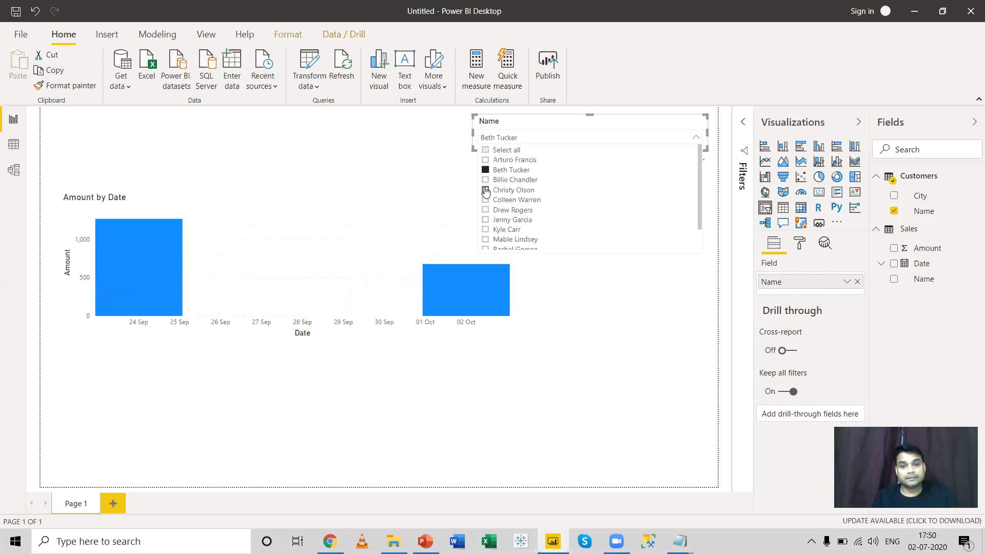
click(486, 191)
click(486, 209)
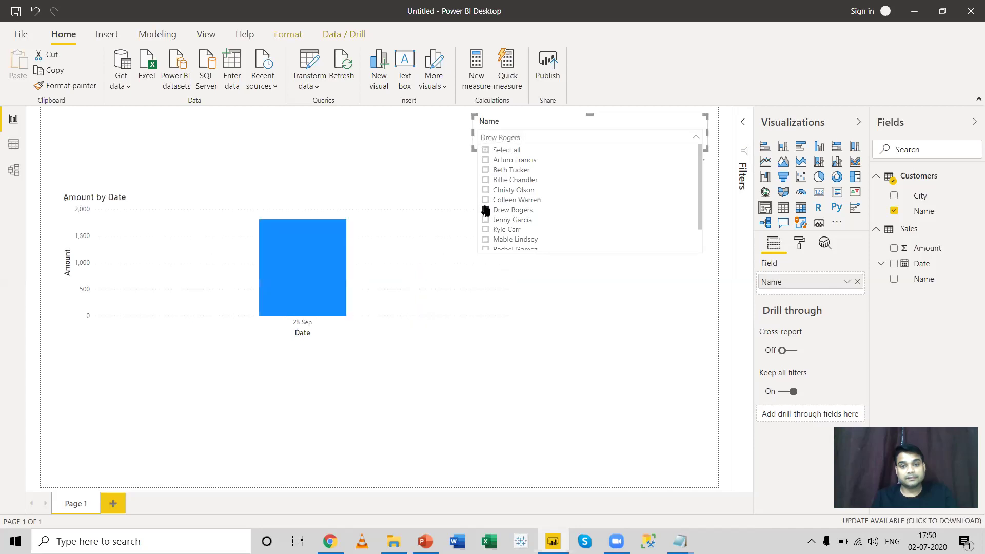
click(486, 150)
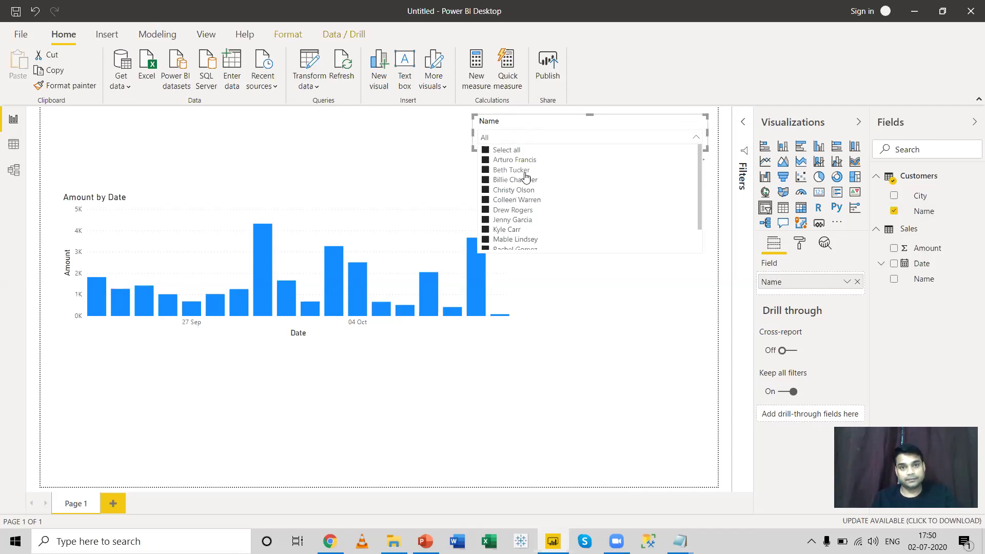
click(565, 306)
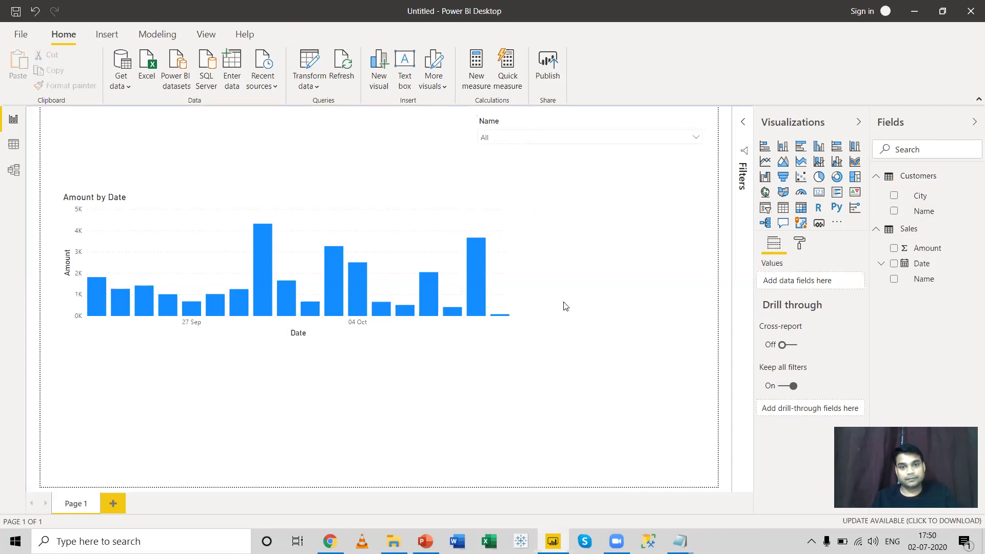